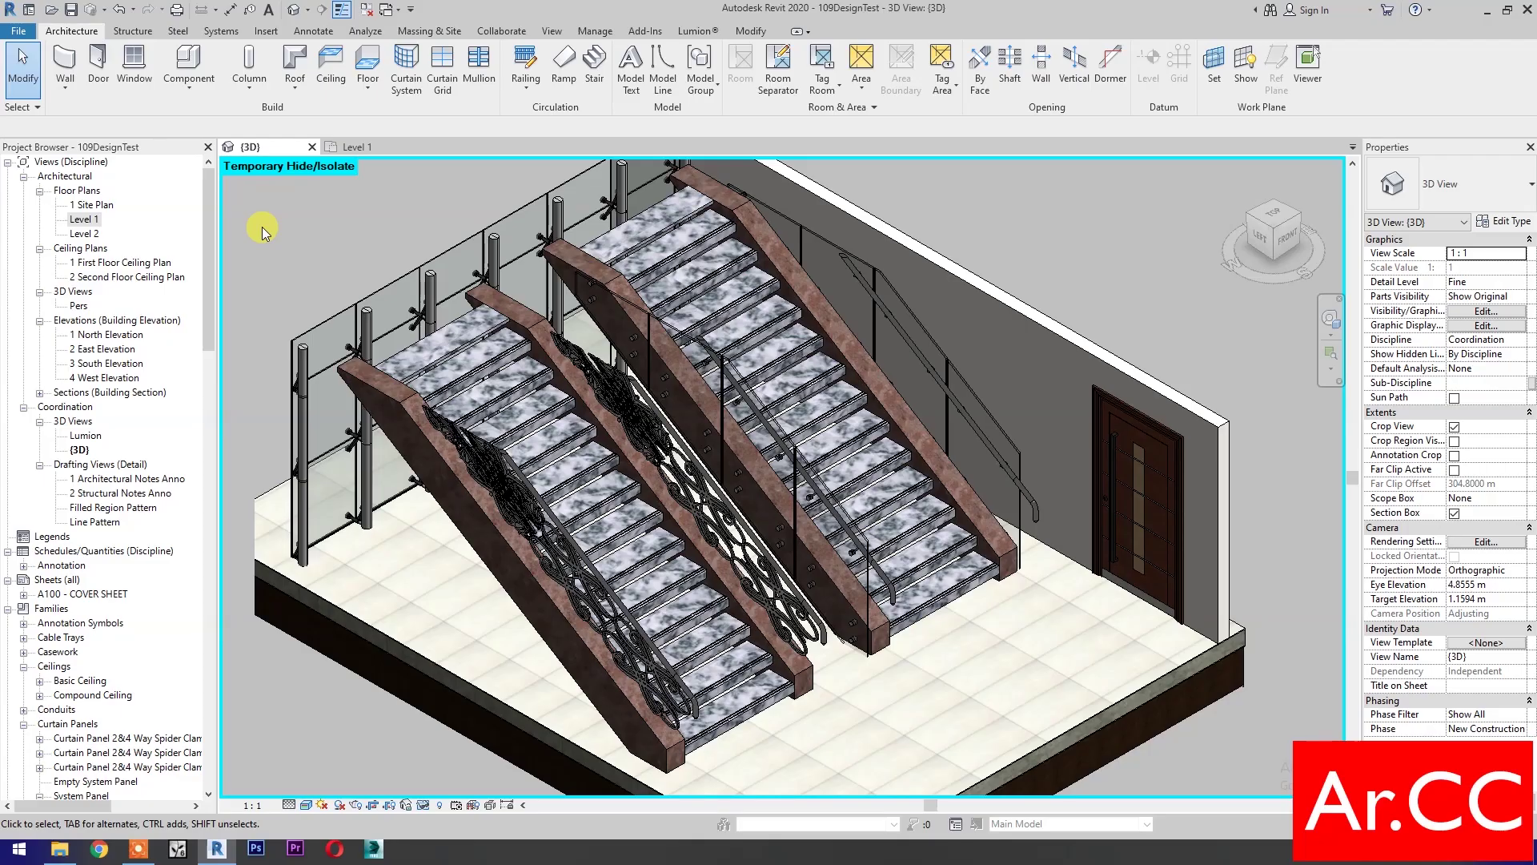
Create a new family from the Metric Baluster-Panel template
{"action": "left_click", "coordinate": [11, 32]}
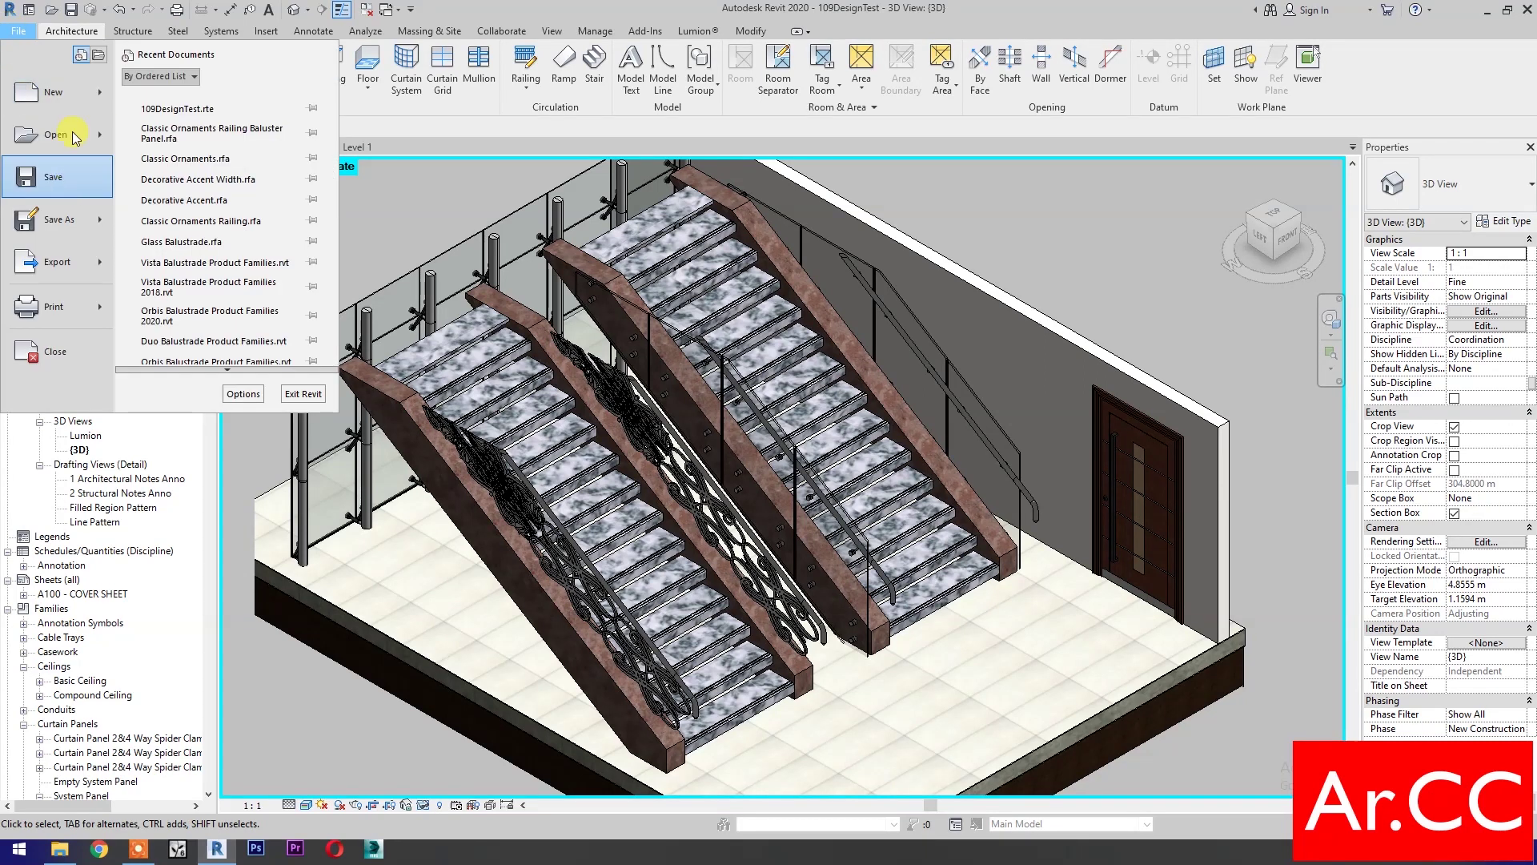
{"action": "mouse_move", "coordinate": [53, 92]}
{"action": "left_click", "coordinate": [188, 160]}
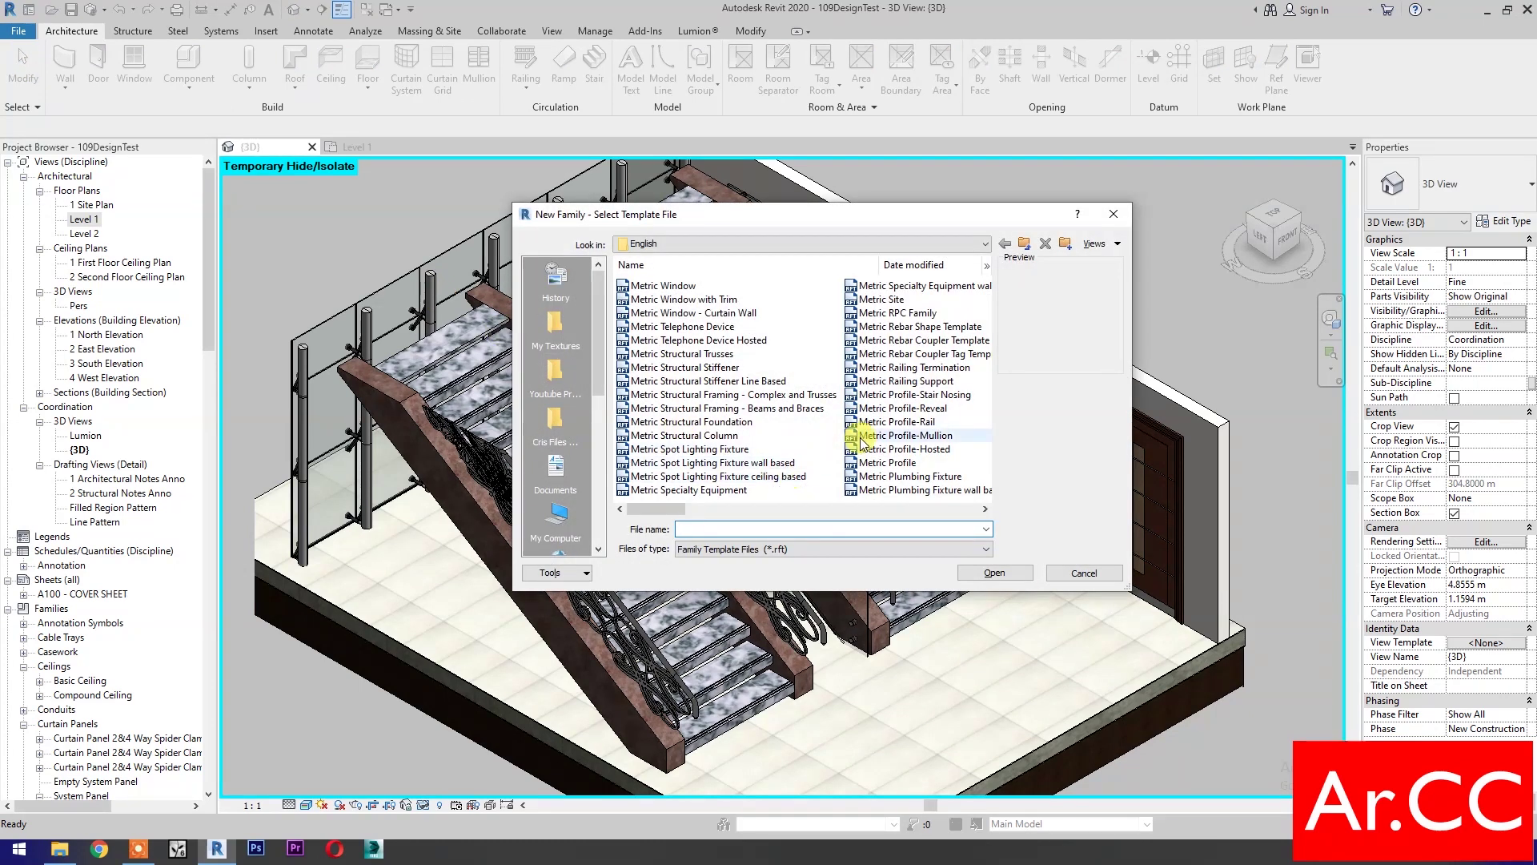
{"action": "scroll", "coordinate": [861, 438], "scroll_direction": "right", "scroll_amount": 10}
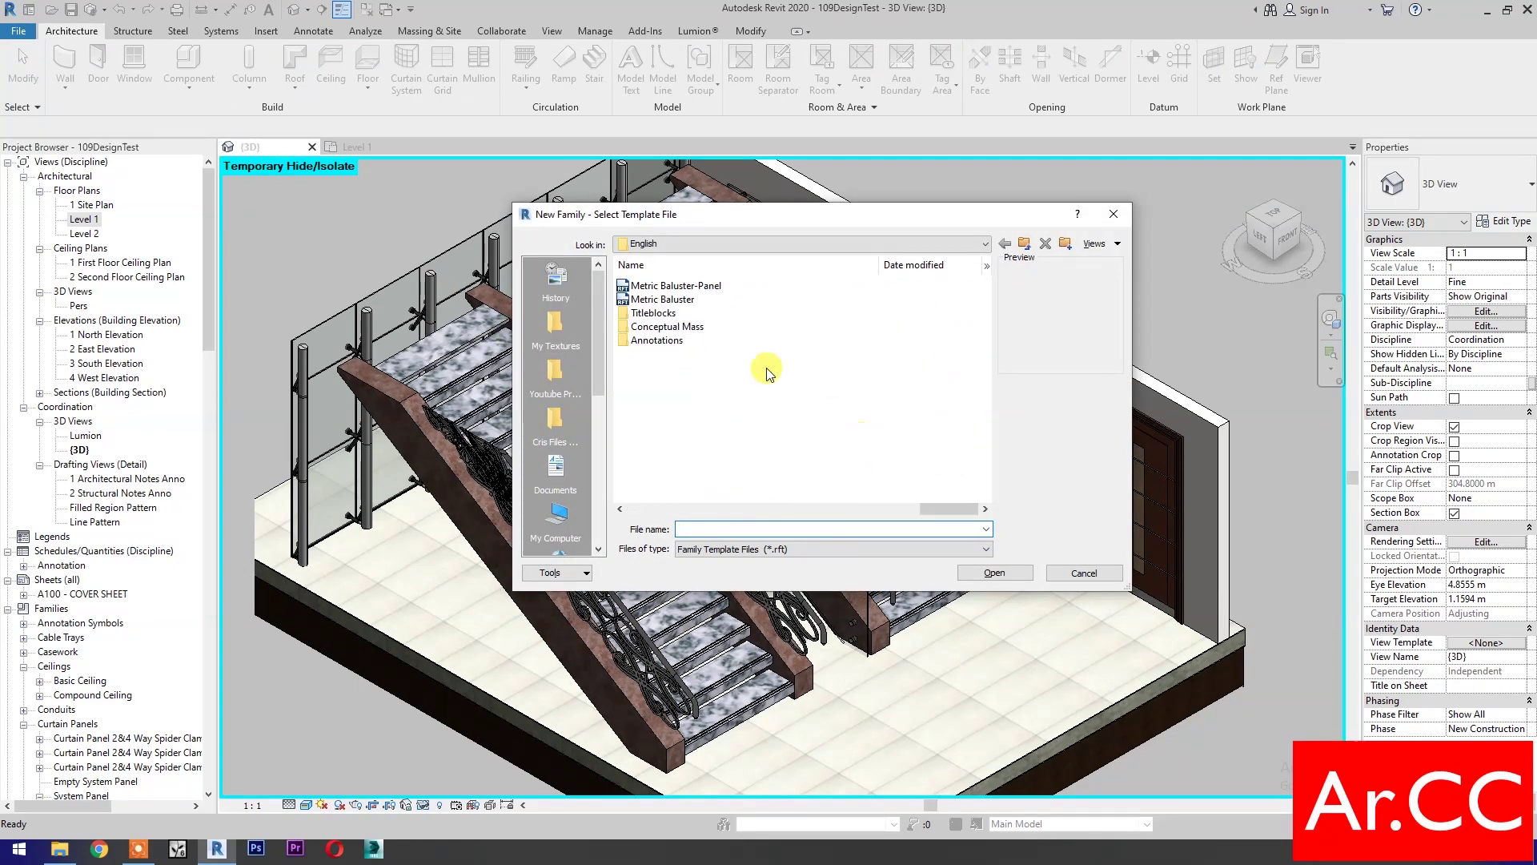
{"action": "left_click", "coordinate": [681, 288]}
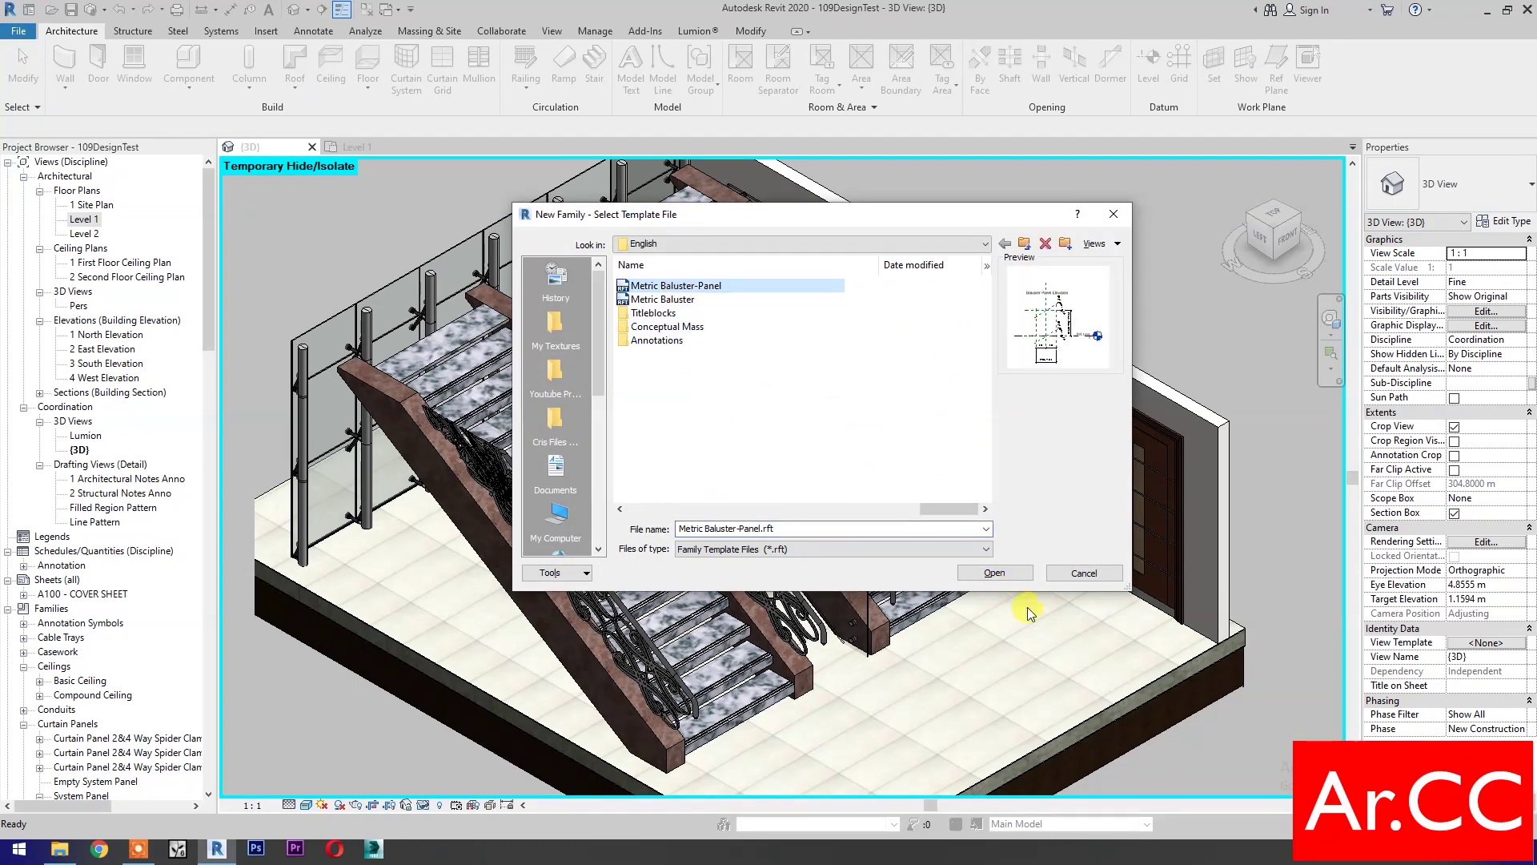
{"action": "left_click", "coordinate": [1015, 581]}
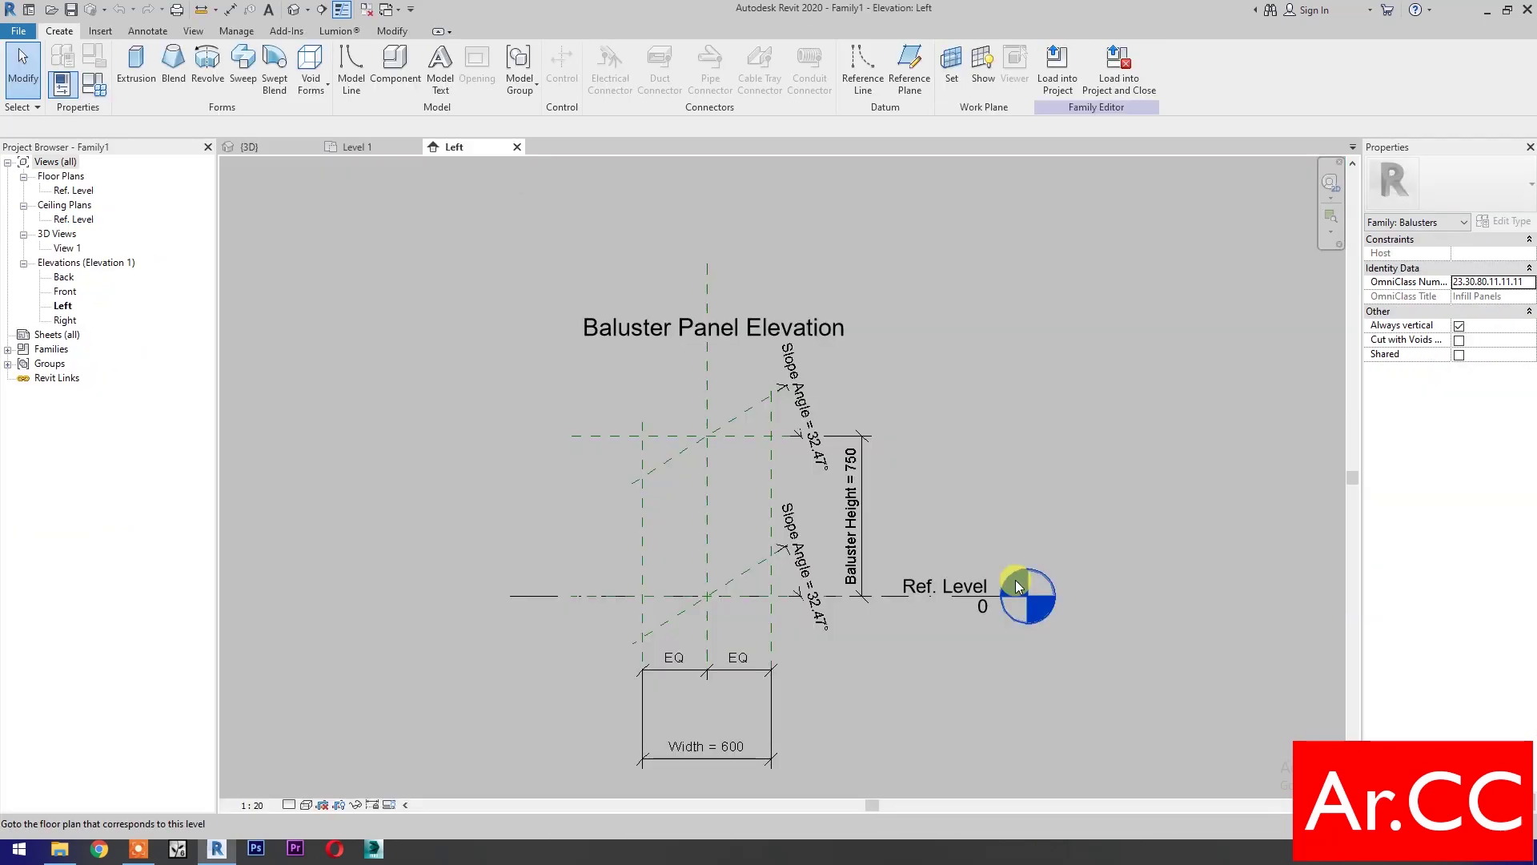
Set the elevation view's scale to 1 : 10
{"action": "left_click", "coordinate": [253, 804]}
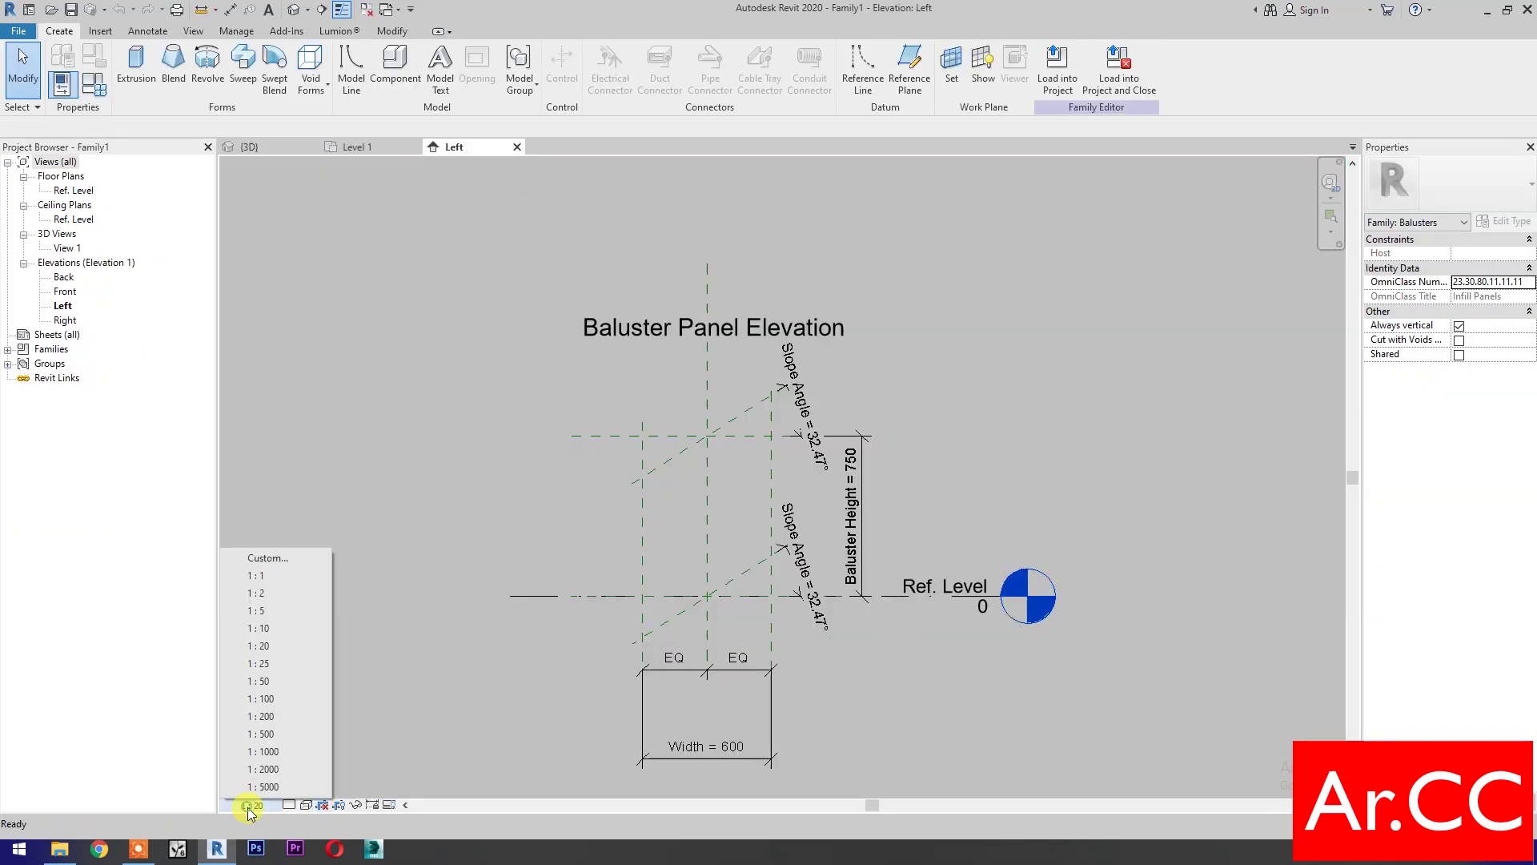
{"action": "left_click", "coordinate": [286, 628]}
{"action": "scroll", "coordinate": [658, 619], "scroll_direction": "up", "scroll_amount": 2}
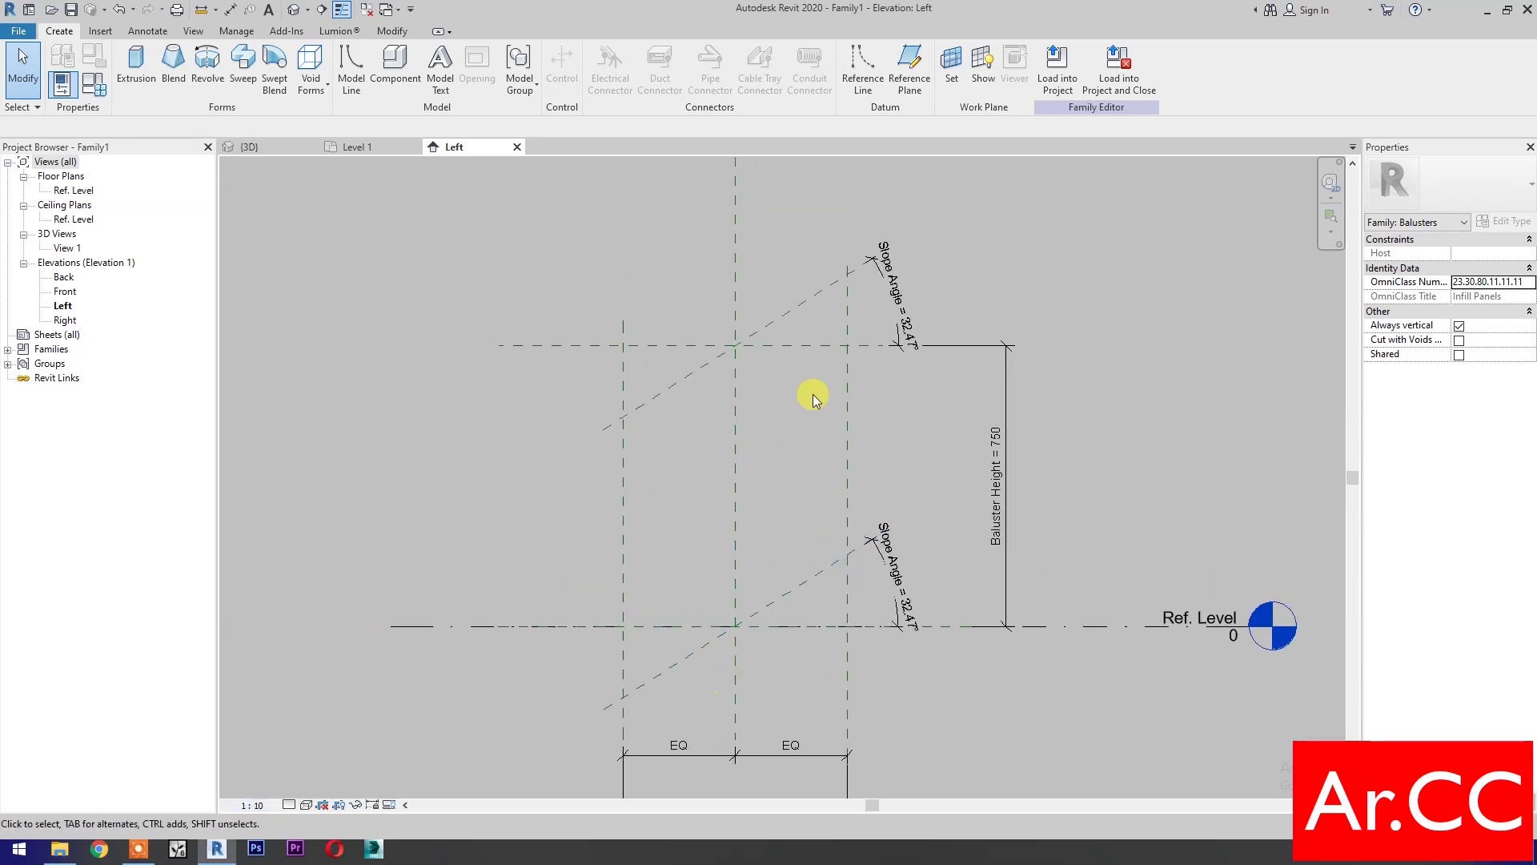
Draw a reference plane between and parallel to the two sloped planes, extending its lower end beyond the panel's left edge plane
{"action": "left_click", "coordinate": [902, 74]}
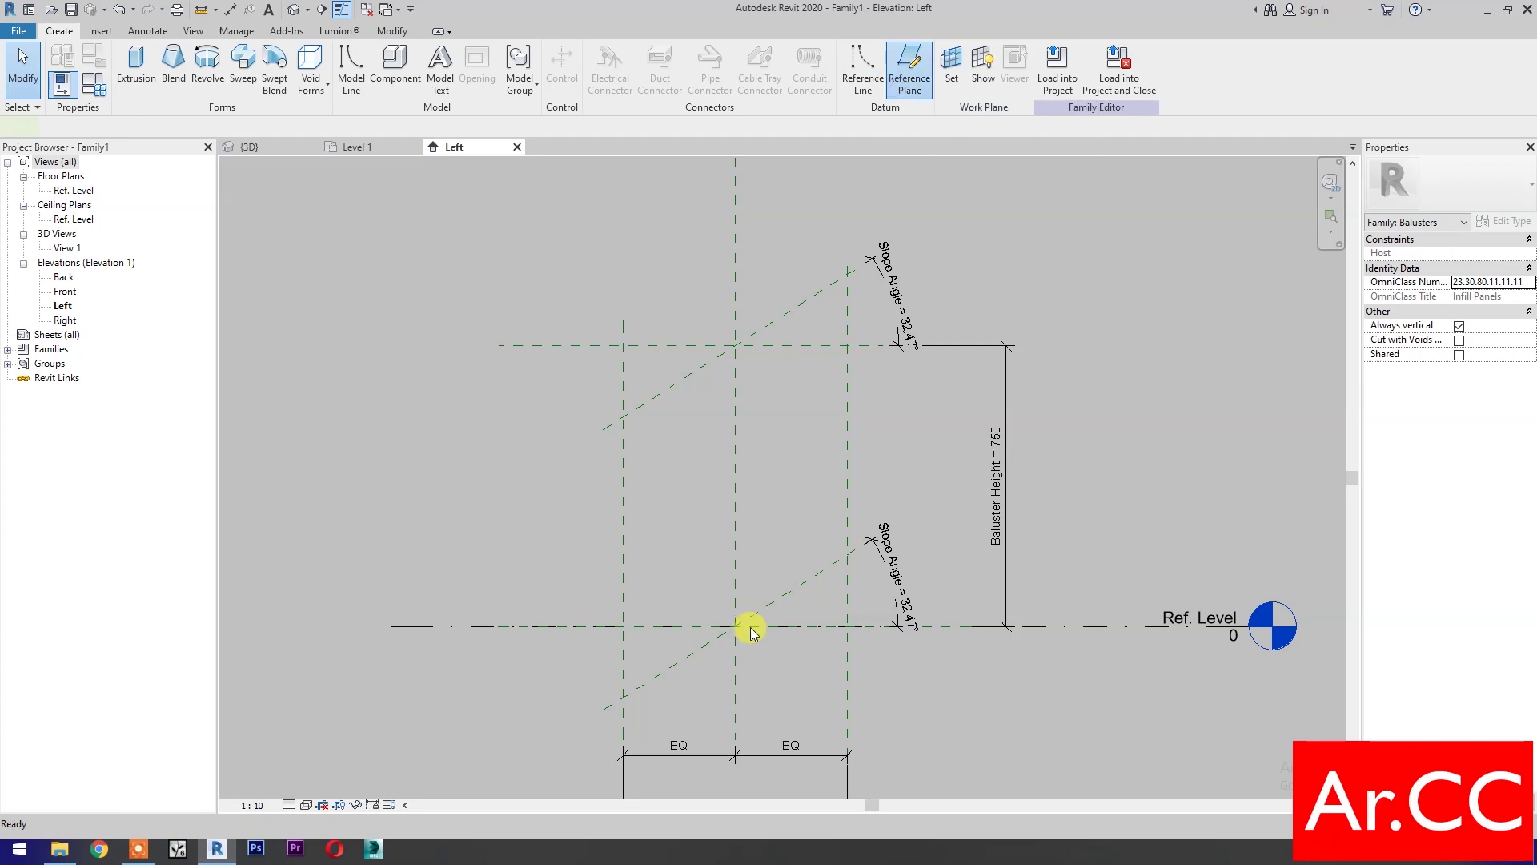
{"action": "left_click", "coordinate": [735, 496]}
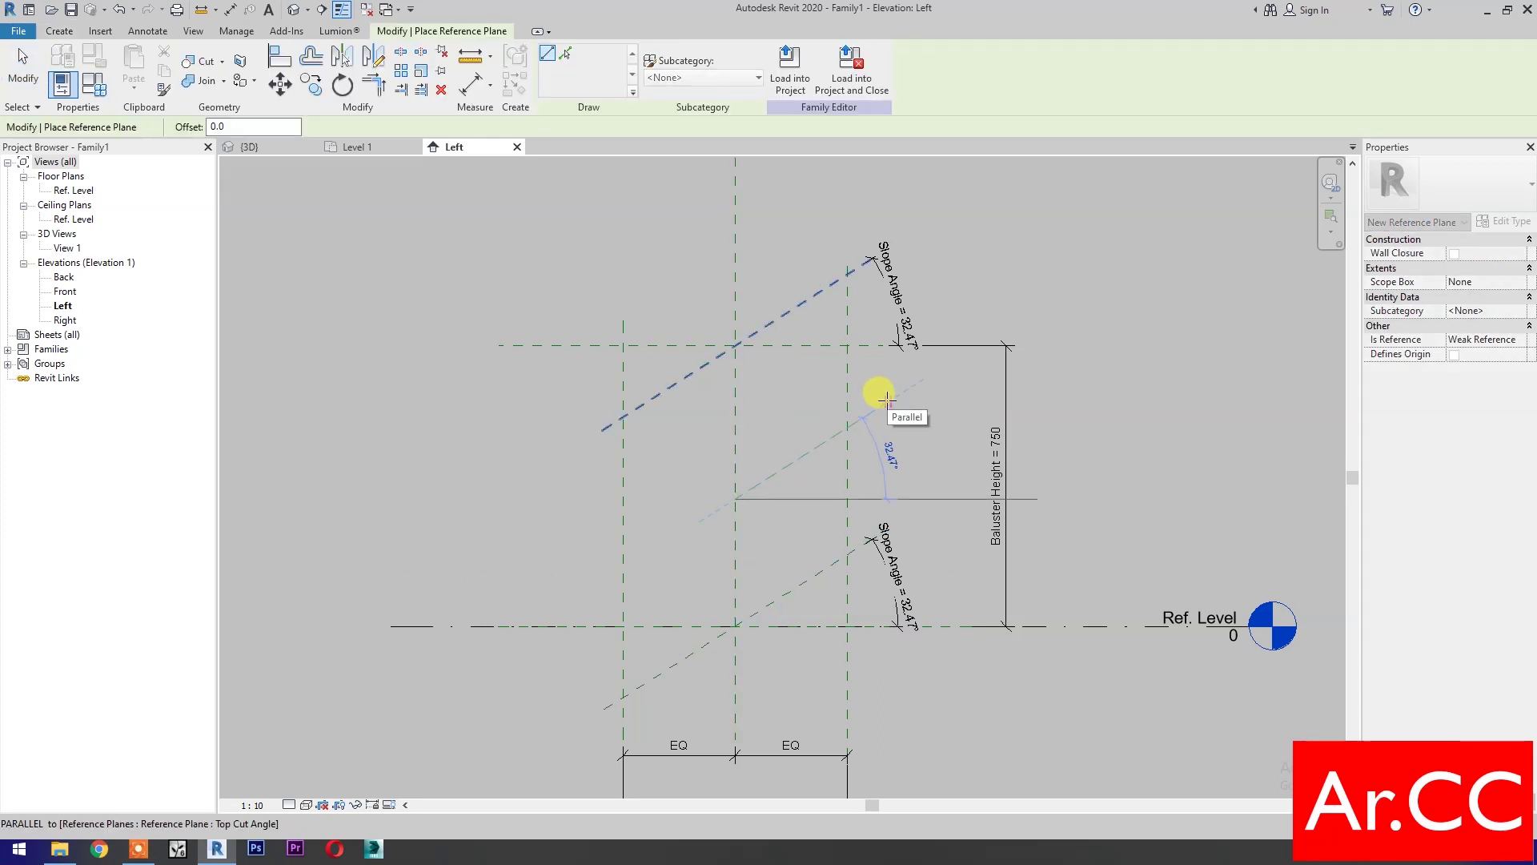
{"action": "left_click", "coordinate": [887, 398]}
{"action": "key", "text": "Escape"}
{"action": "key", "text": "Escape"}
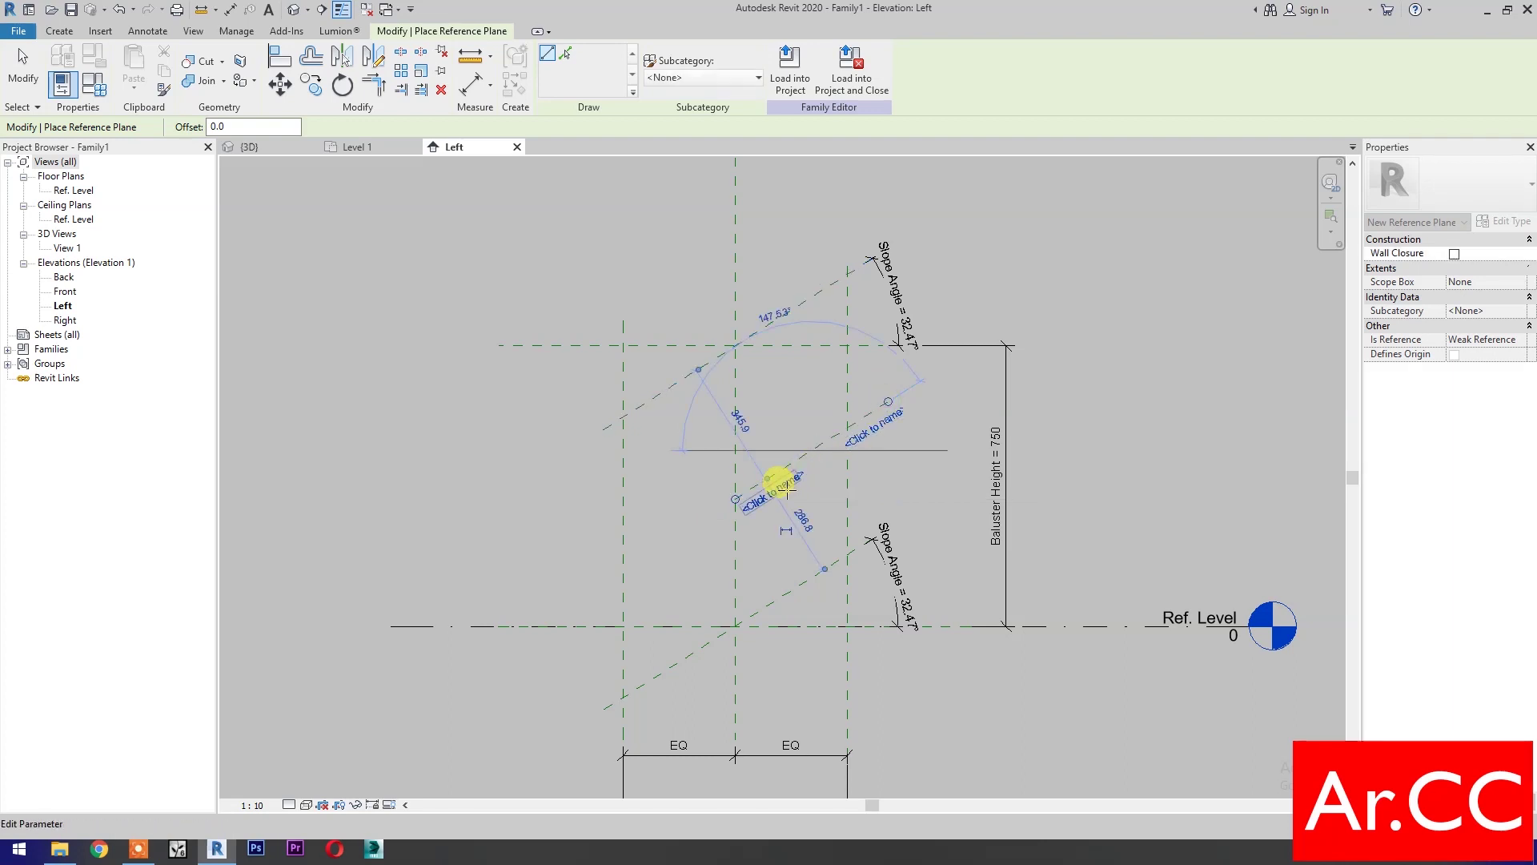
{"action": "left_click", "coordinate": [743, 496]}
{"action": "left_click_drag", "start_coordinate": [735, 499], "coordinate": [575, 601]}
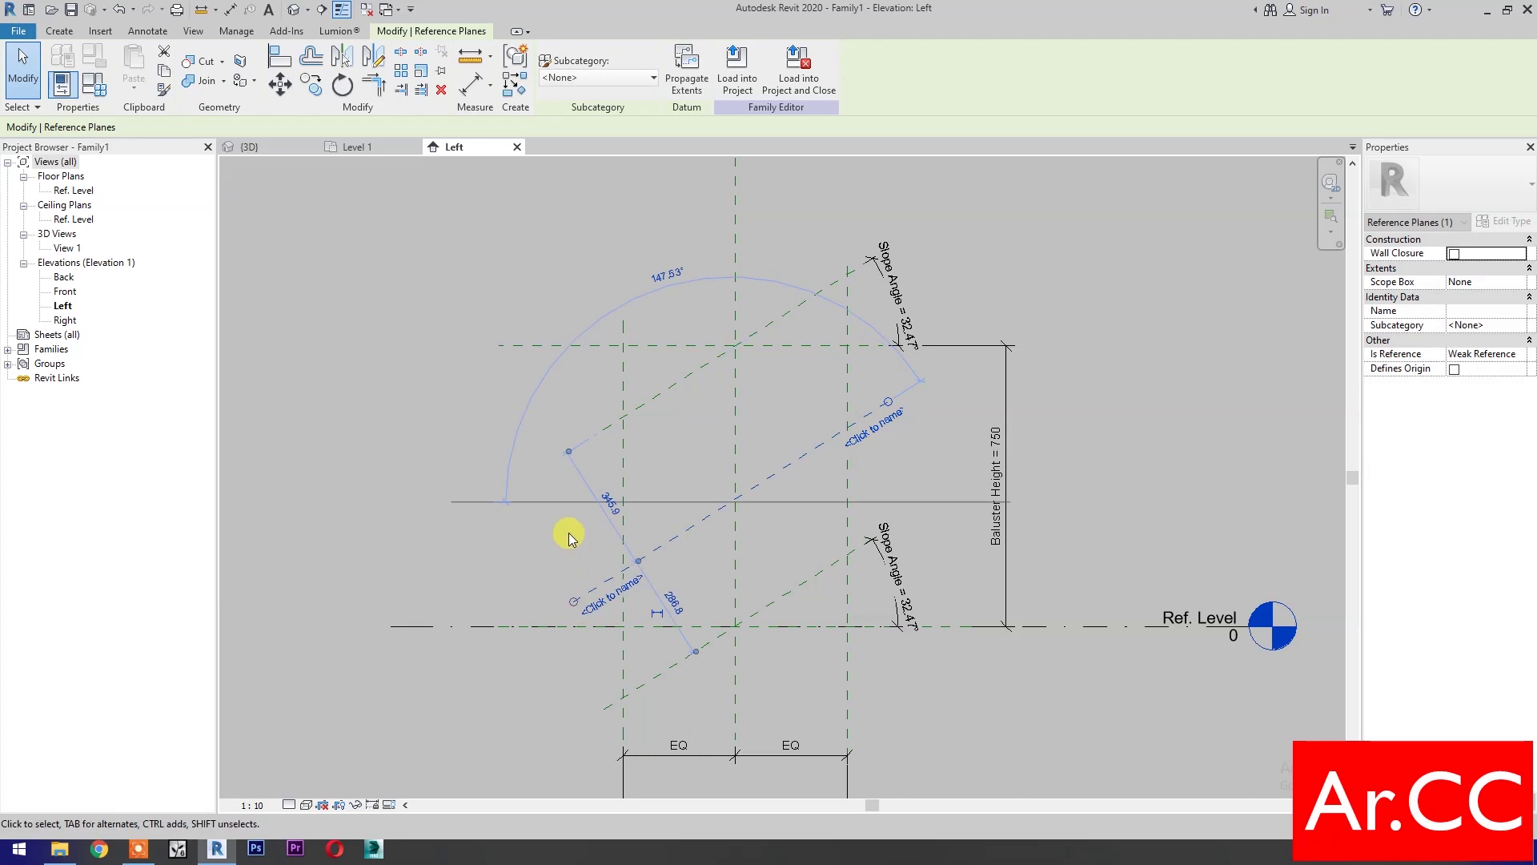
Draw a horizontal reference plane crossing the new sloped plane and spanning the panel's full width
{"action": "key", "text": "r"}
{"action": "key", "text": "p"}
{"action": "left_click", "coordinate": [588, 483]}
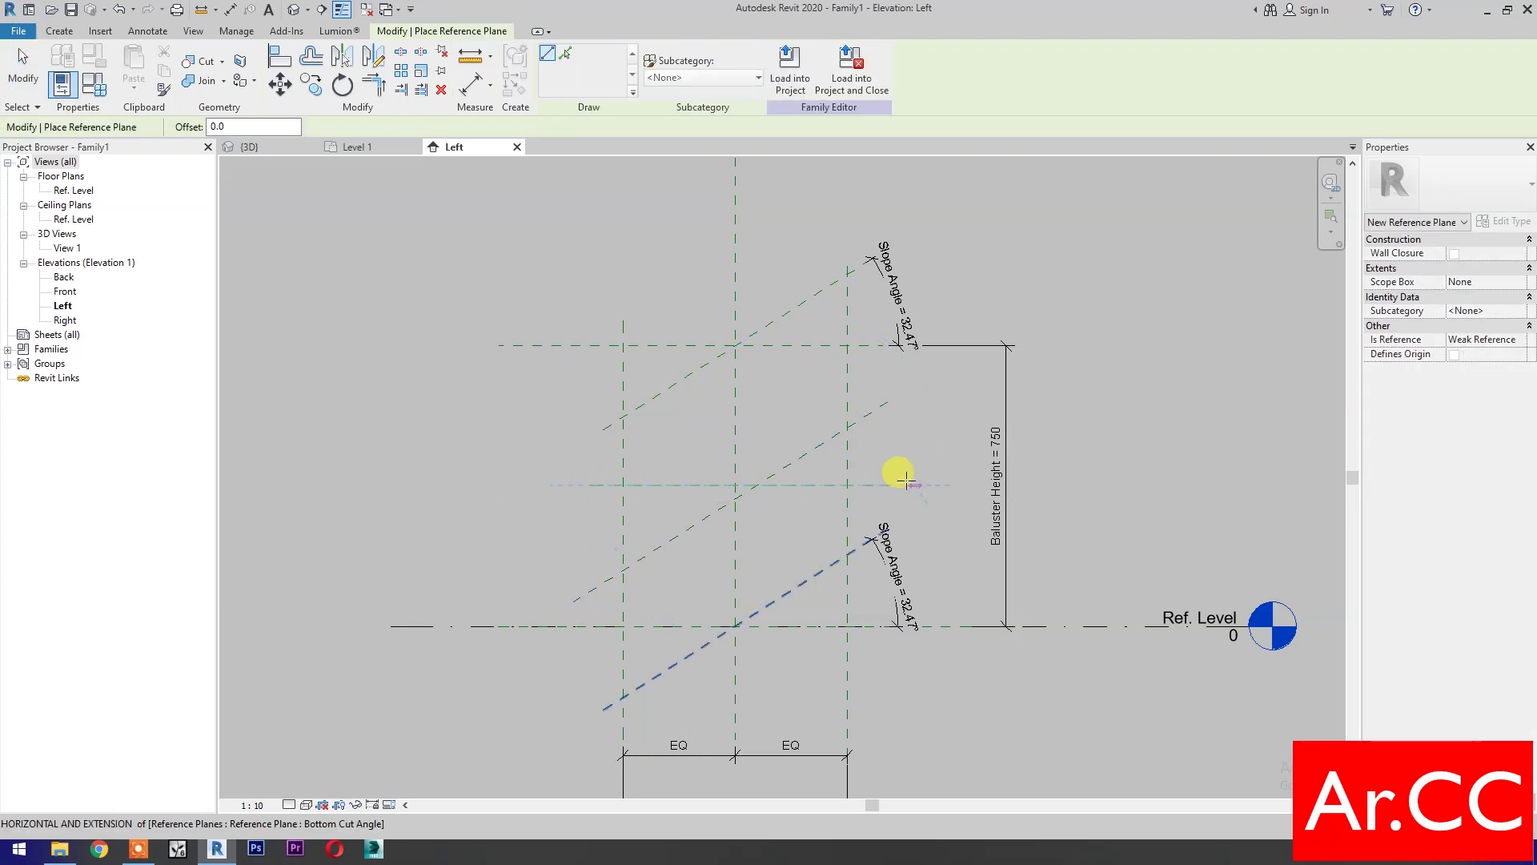
{"action": "left_click", "coordinate": [897, 483]}
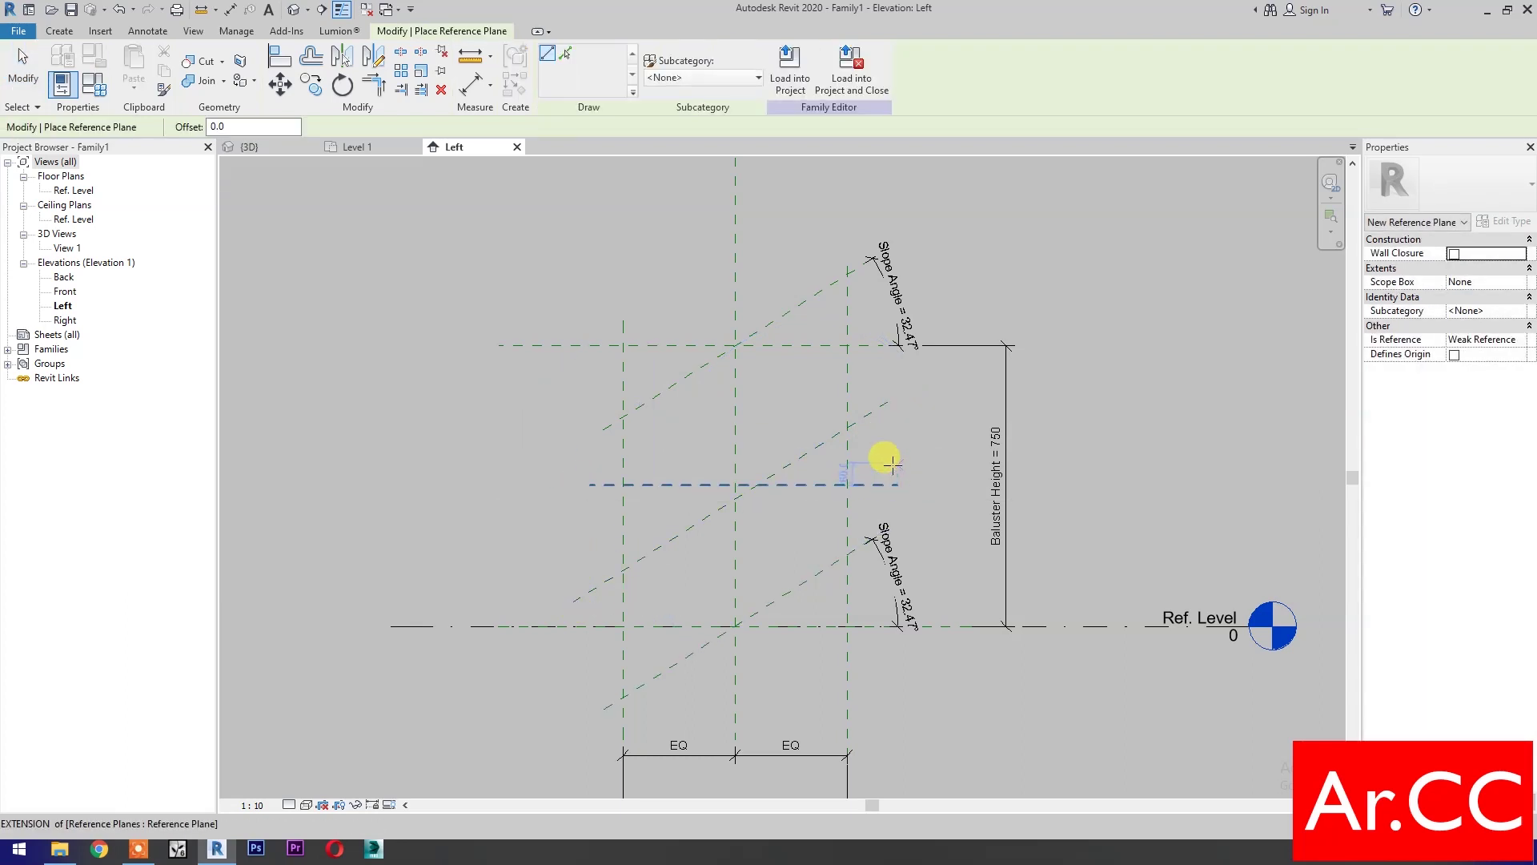
{"action": "key", "text": "Escape"}
{"action": "key", "text": "Escape"}
Add an angular dimension between the new horizontal and sloped reference planes, placed beyond their right ends
{"action": "key", "text": "d"}
{"action": "key", "text": "i"}
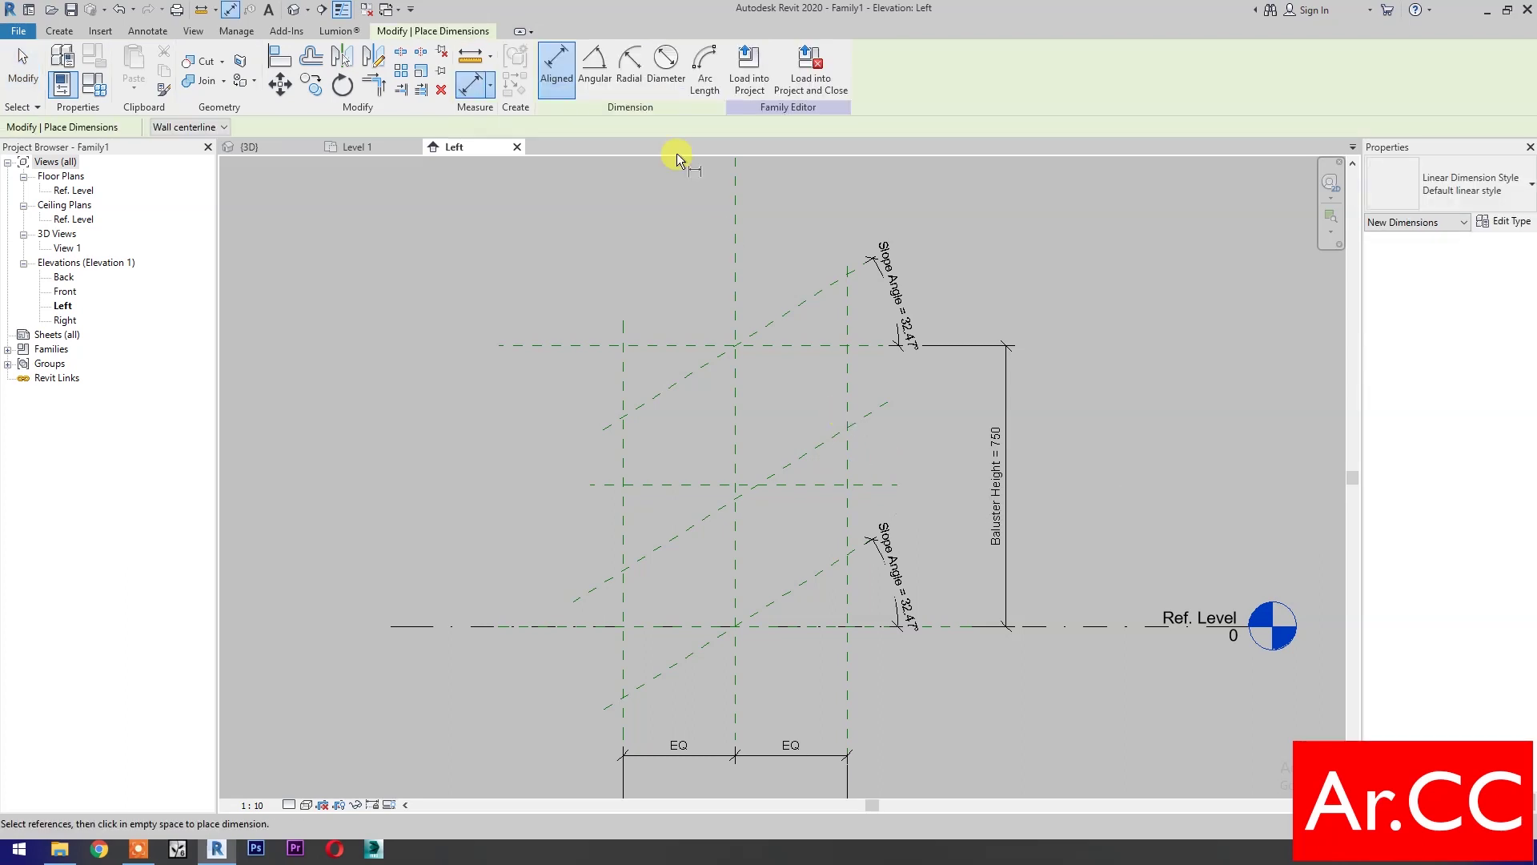
{"action": "left_click", "coordinate": [595, 69]}
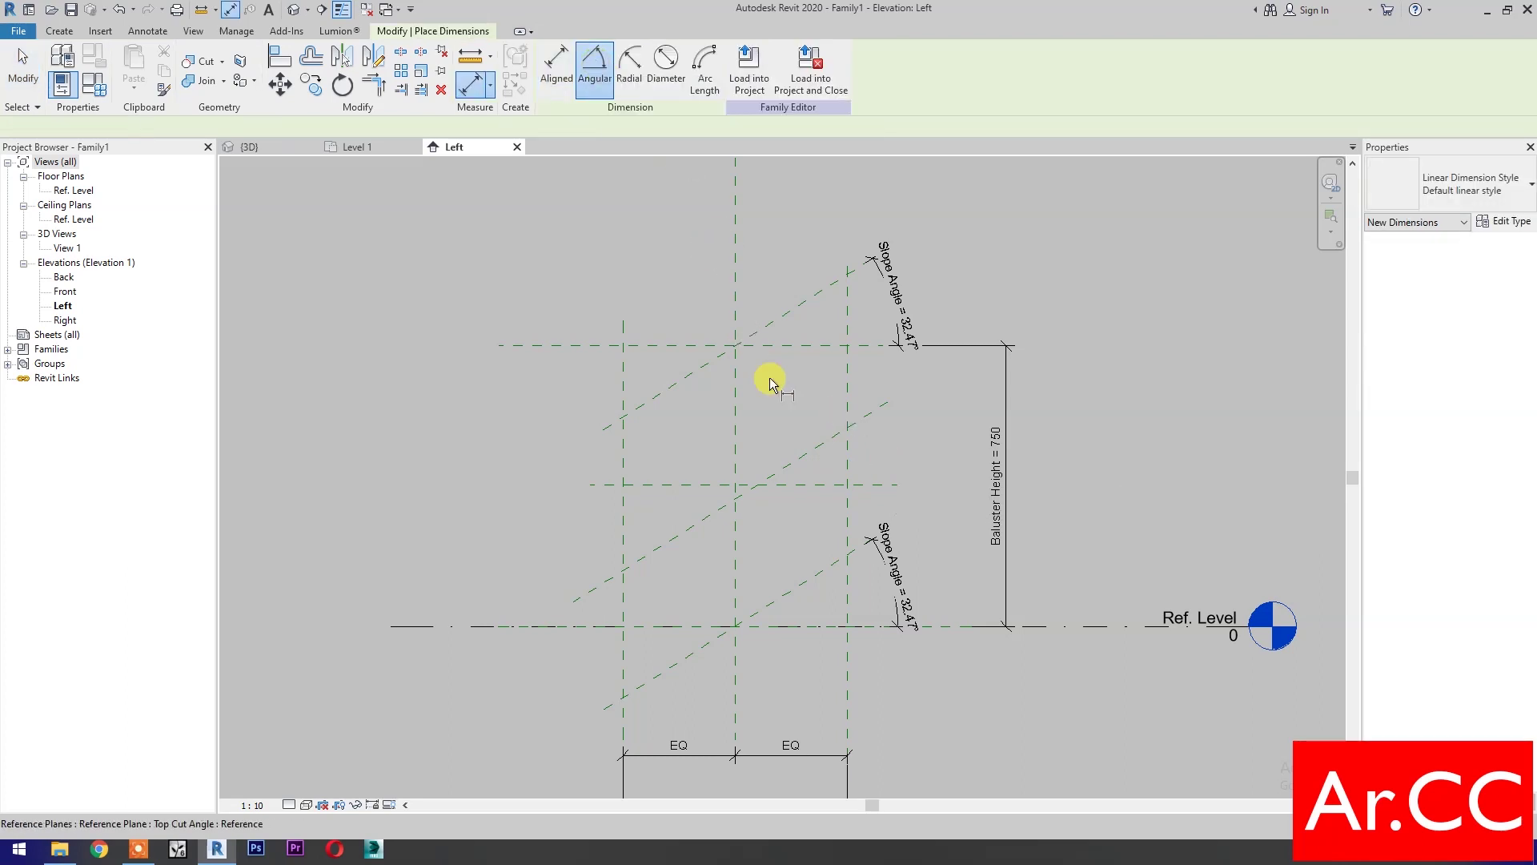
{"action": "left_click", "coordinate": [829, 484]}
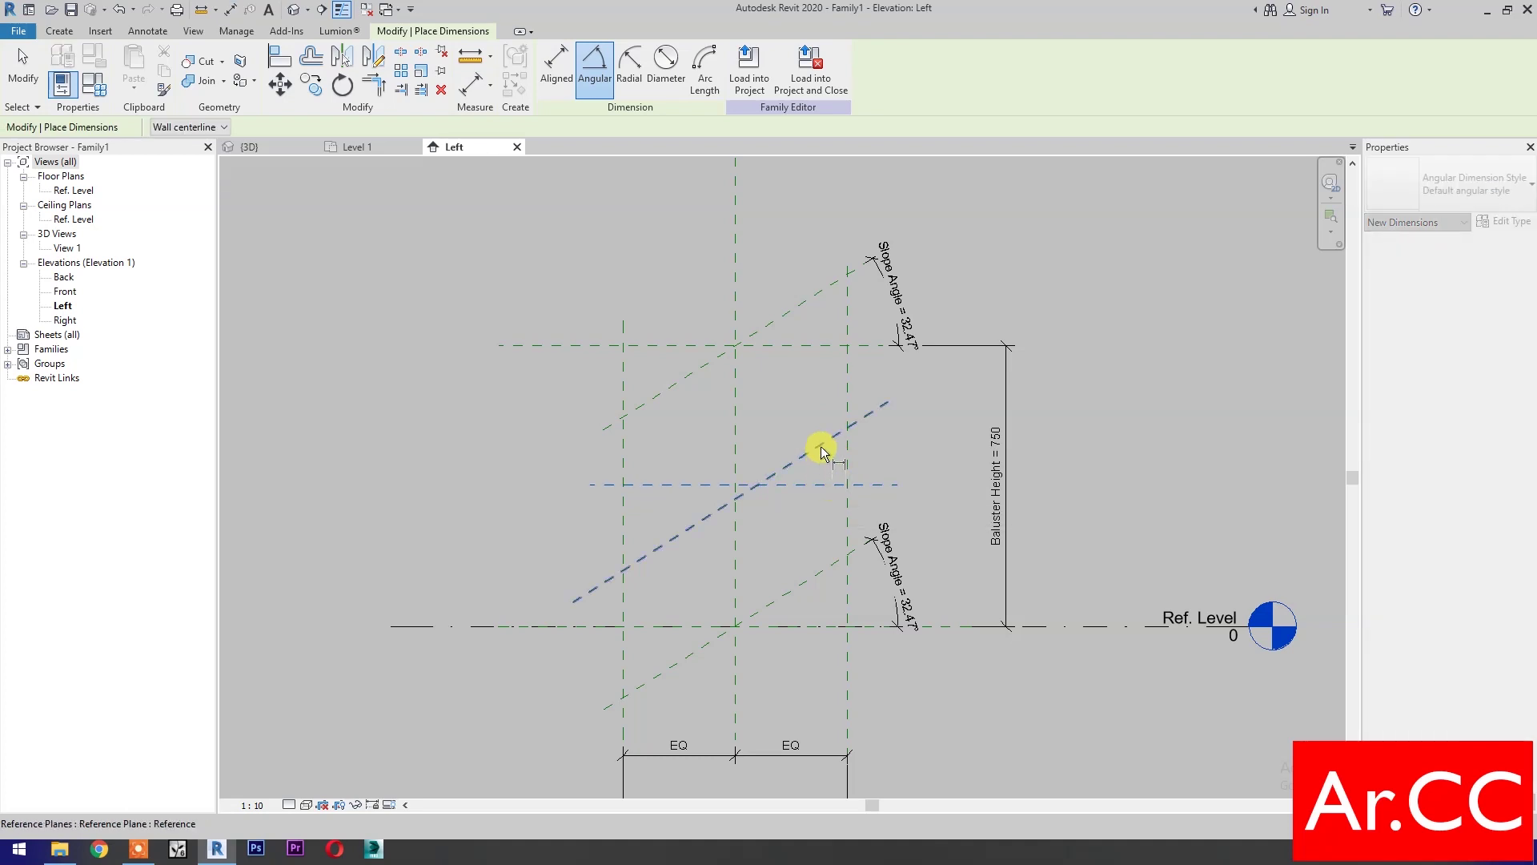
{"action": "left_click", "coordinate": [821, 445]}
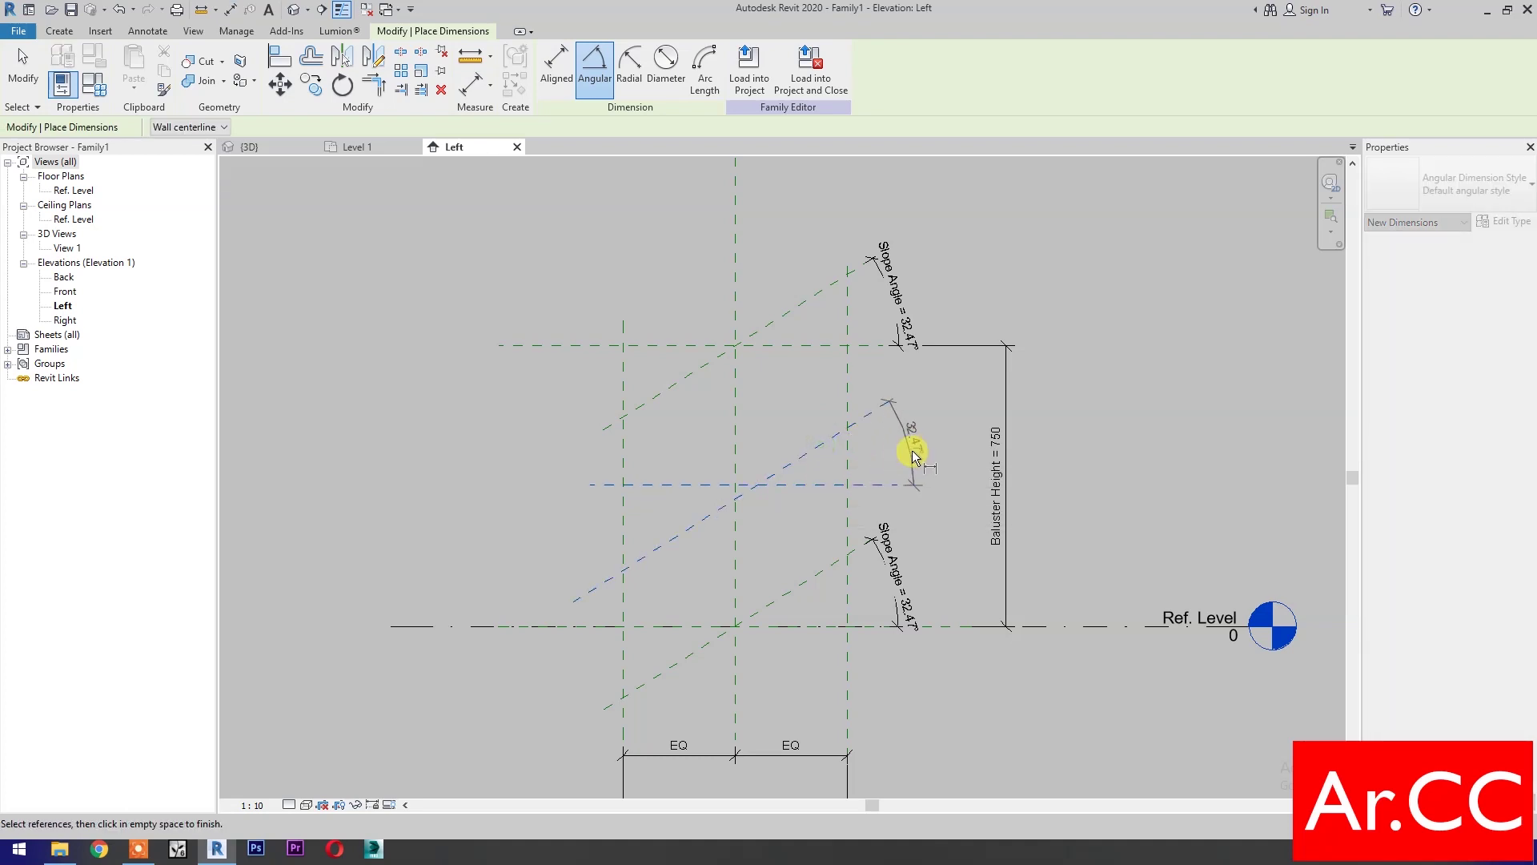
{"action": "left_click", "coordinate": [918, 444]}
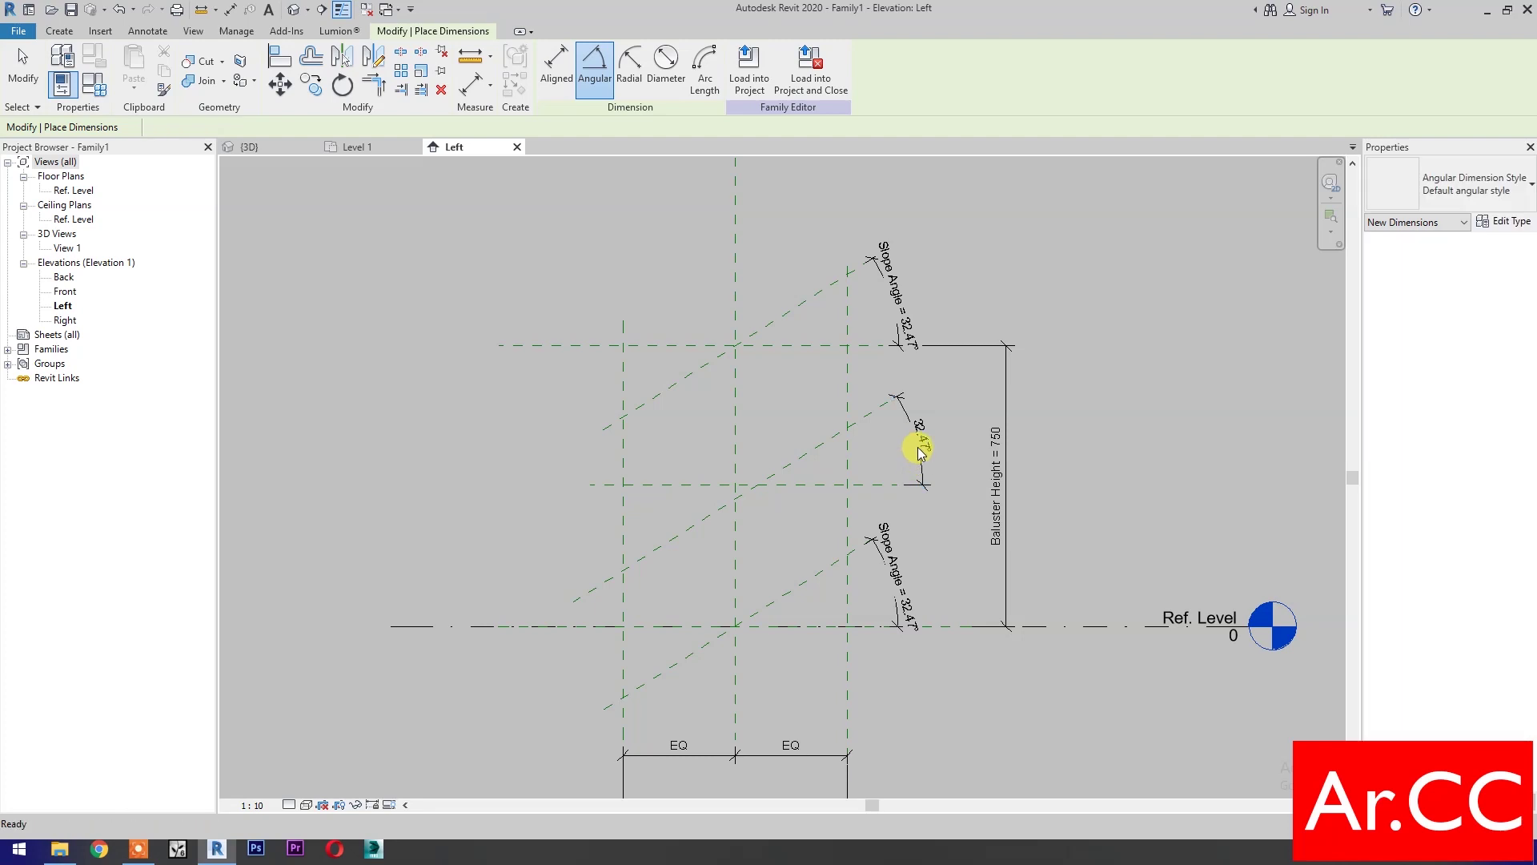
{"action": "key", "text": "Escape"}
Label the new angular dimension with the existing Slope Angle parameter
{"action": "left_click", "coordinate": [921, 445]}
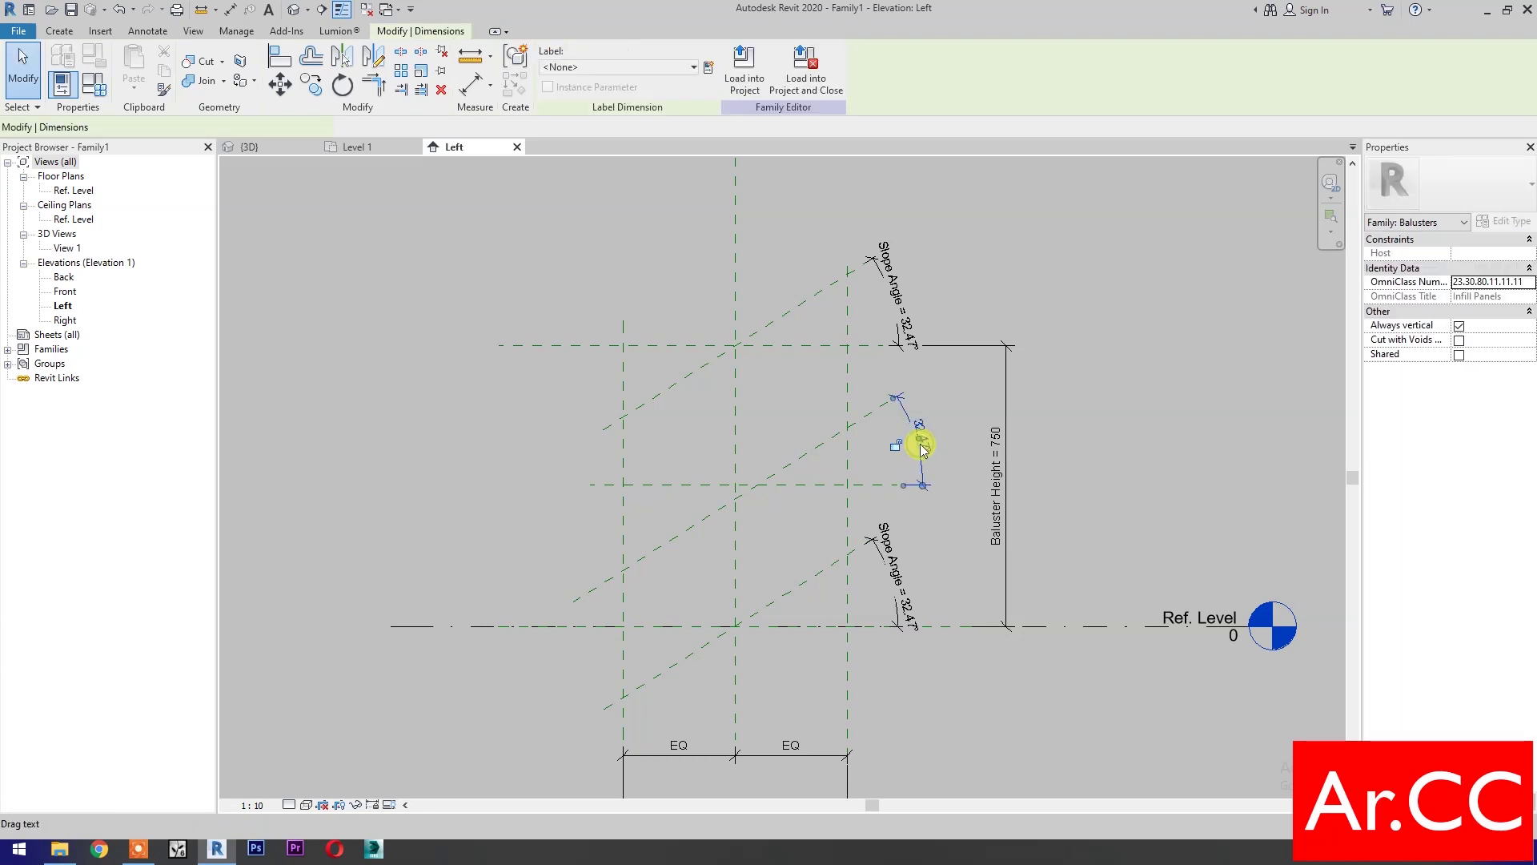
{"action": "left_click", "coordinate": [614, 70]}
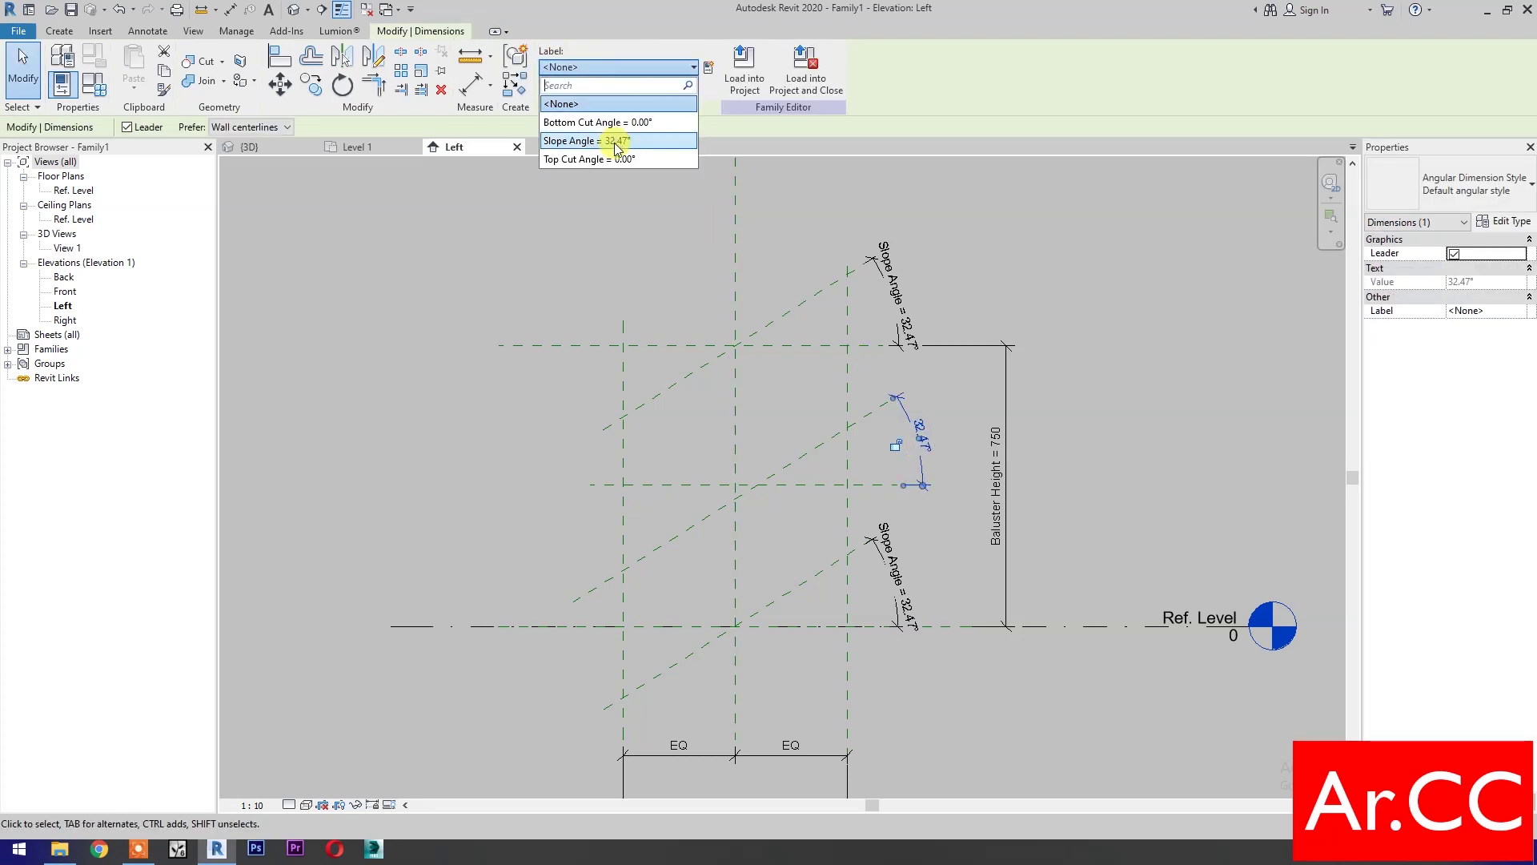
{"action": "left_click", "coordinate": [612, 147]}
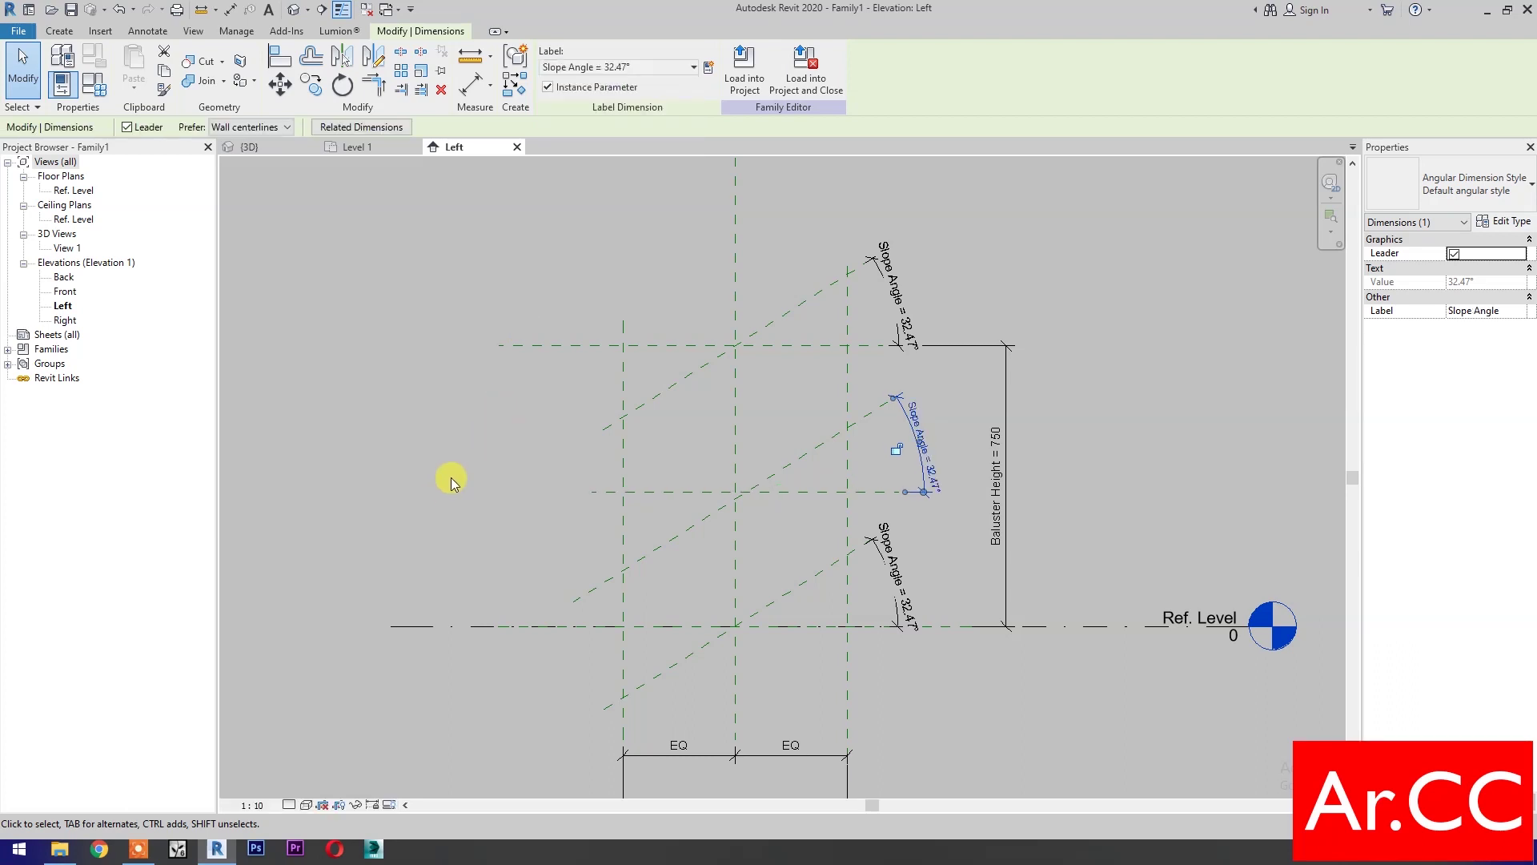
{"action": "left_click", "coordinate": [450, 481]}
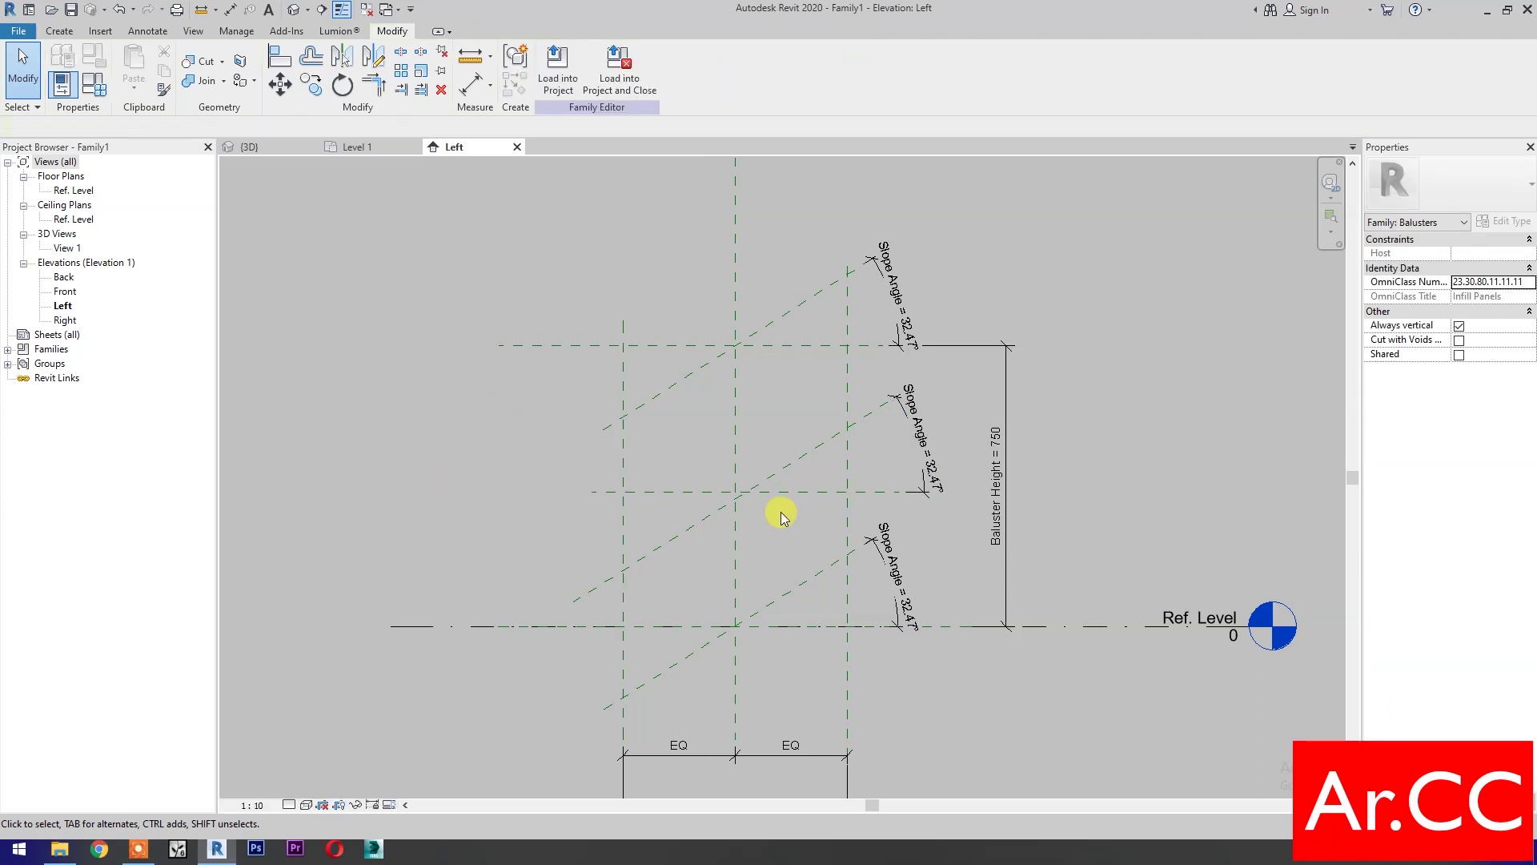
Move the middle horizontal reference plane vertically onto the intersection of the middle sloped plane and the vertical center plane
{"action": "scroll", "coordinate": [714, 507], "scroll_direction": "up", "scroll_amount": 5}
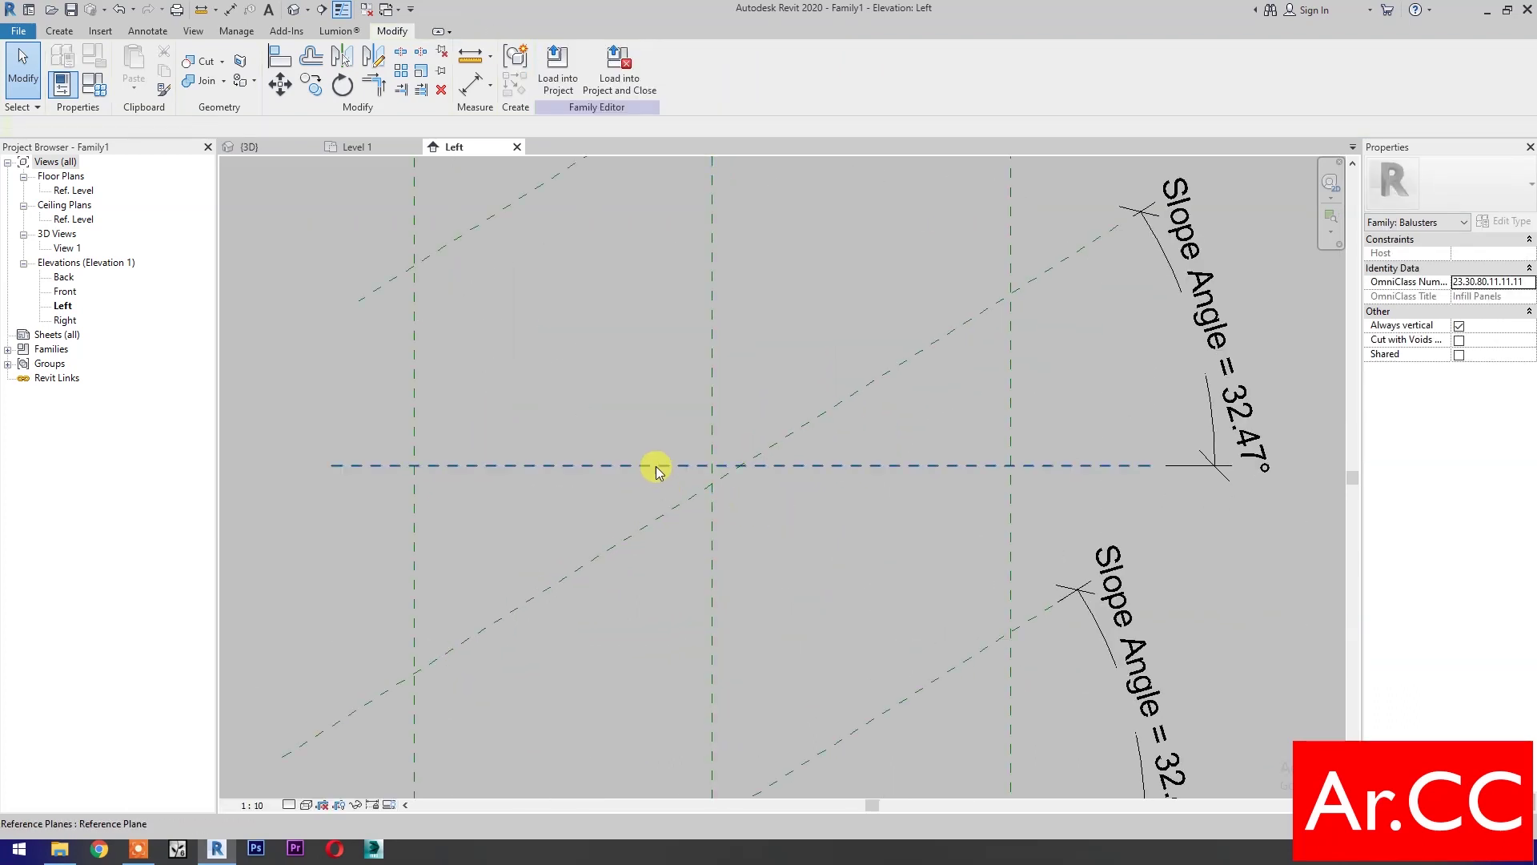
{"action": "left_click", "coordinate": [655, 466]}
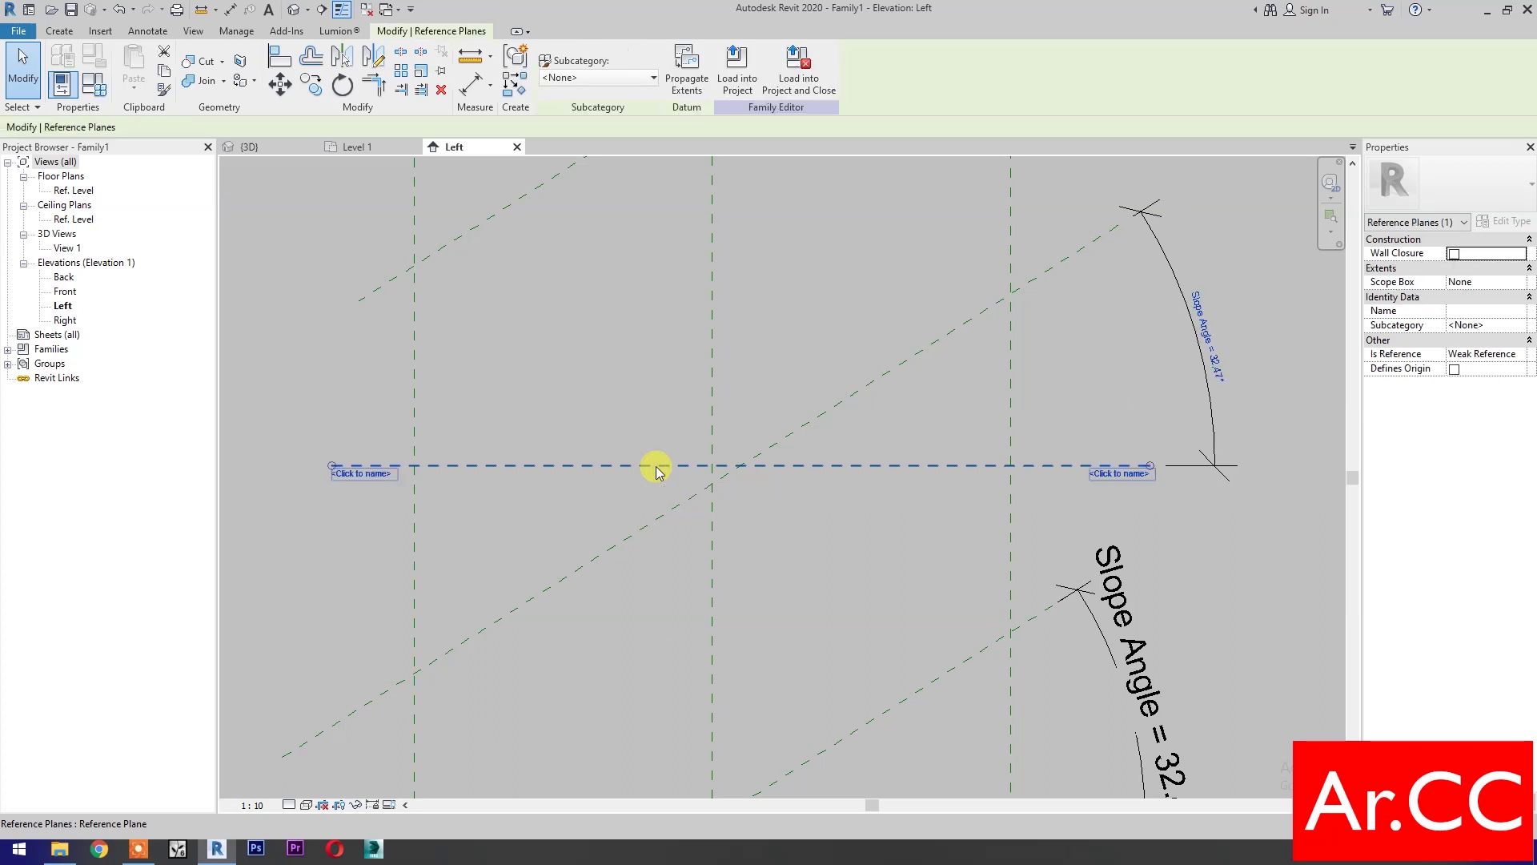
{"action": "left_click", "coordinate": [279, 85]}
{"action": "scroll", "coordinate": [709, 472], "scroll_direction": "up", "scroll_amount": 3}
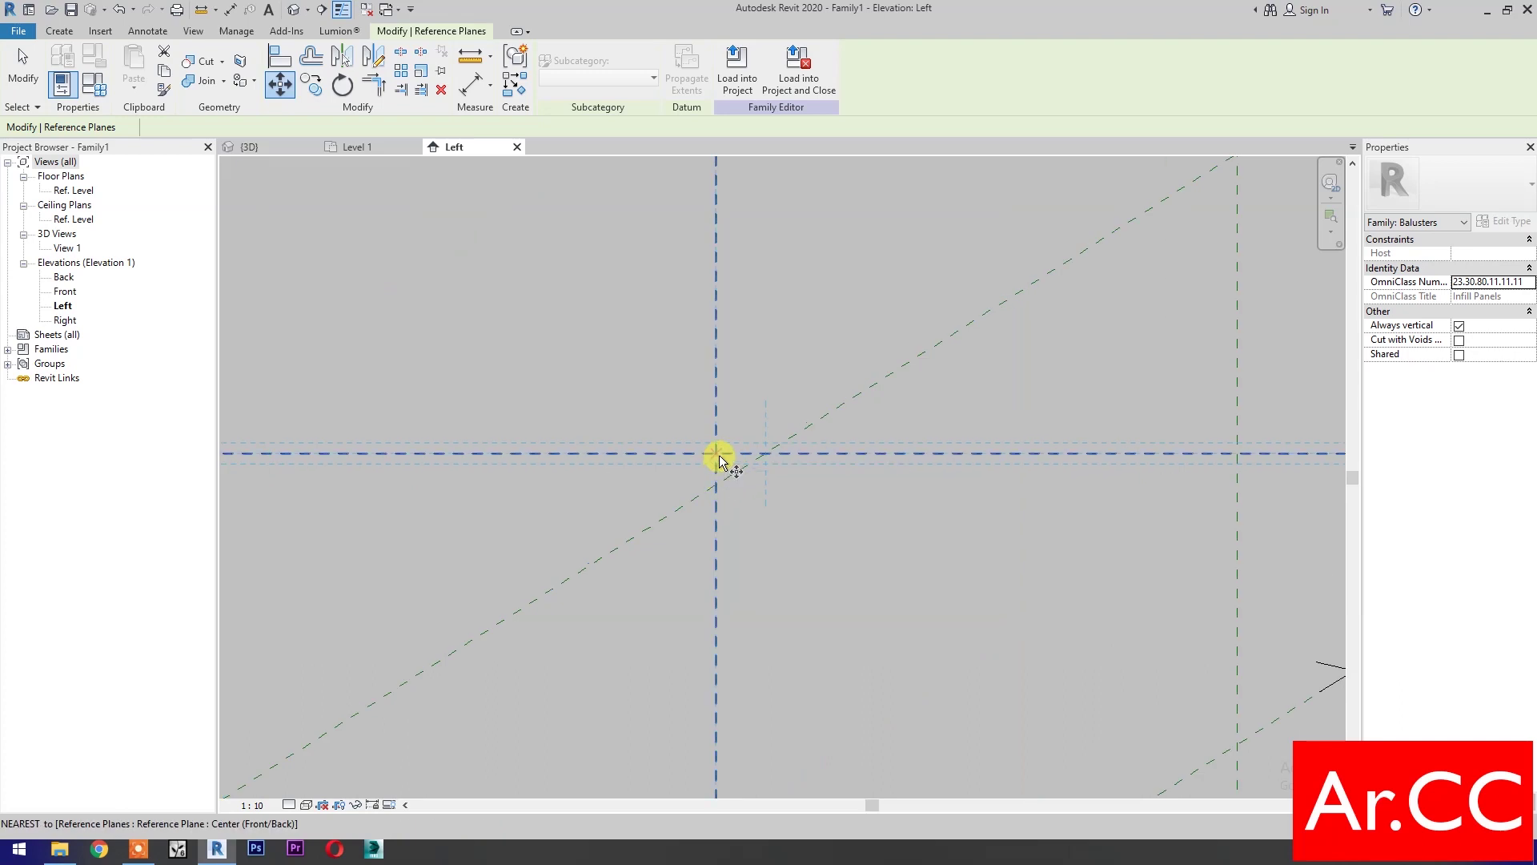
{"action": "left_click", "coordinate": [716, 454]}
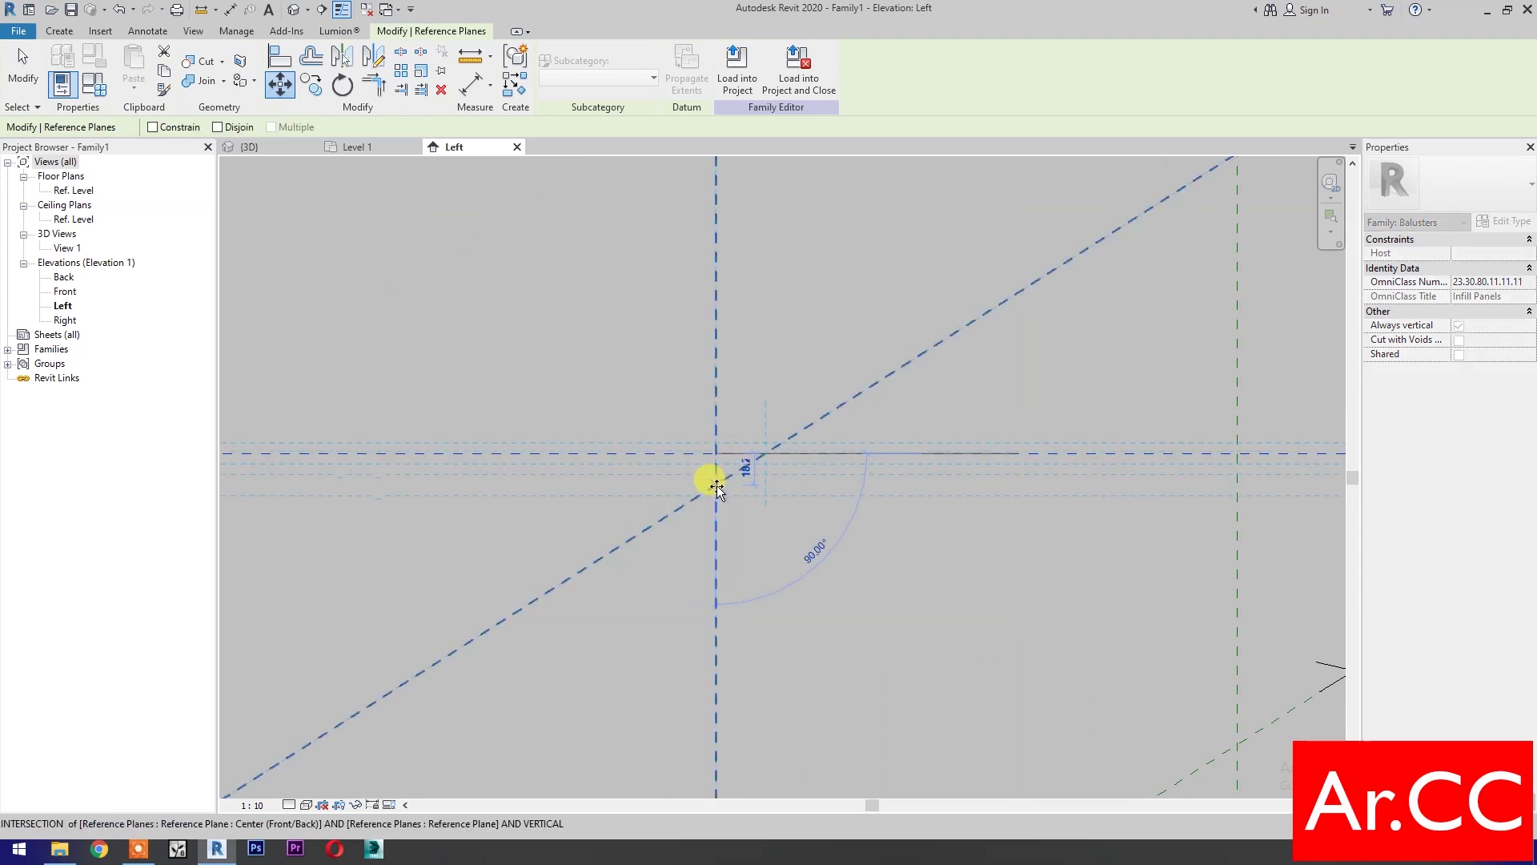
{"action": "left_click", "coordinate": [715, 479]}
{"action": "scroll", "coordinate": [710, 476], "scroll_direction": "down", "scroll_amount": 4}
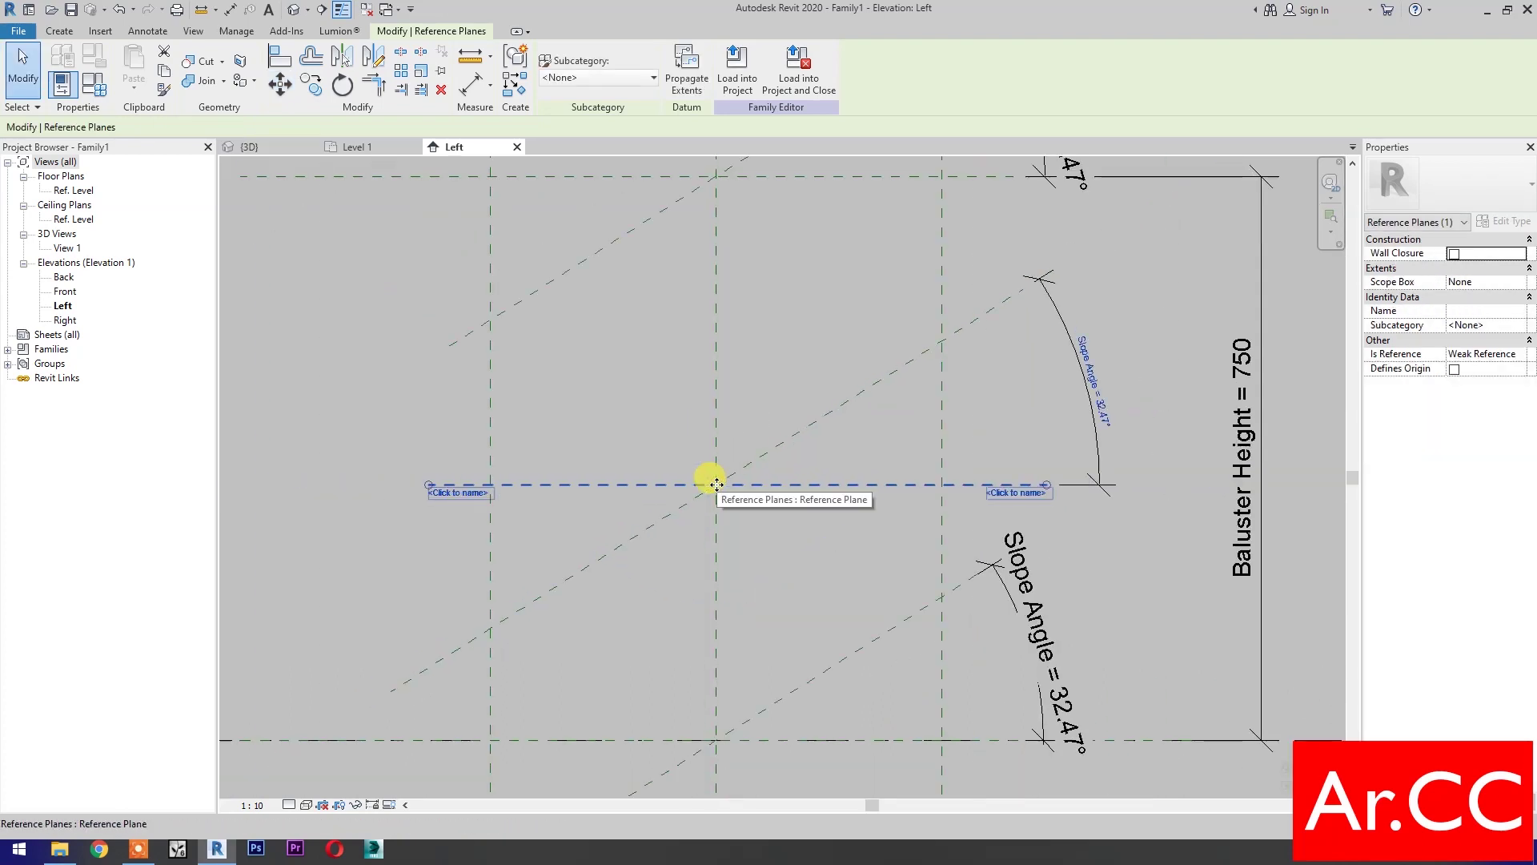
{"action": "key", "text": "Escape"}
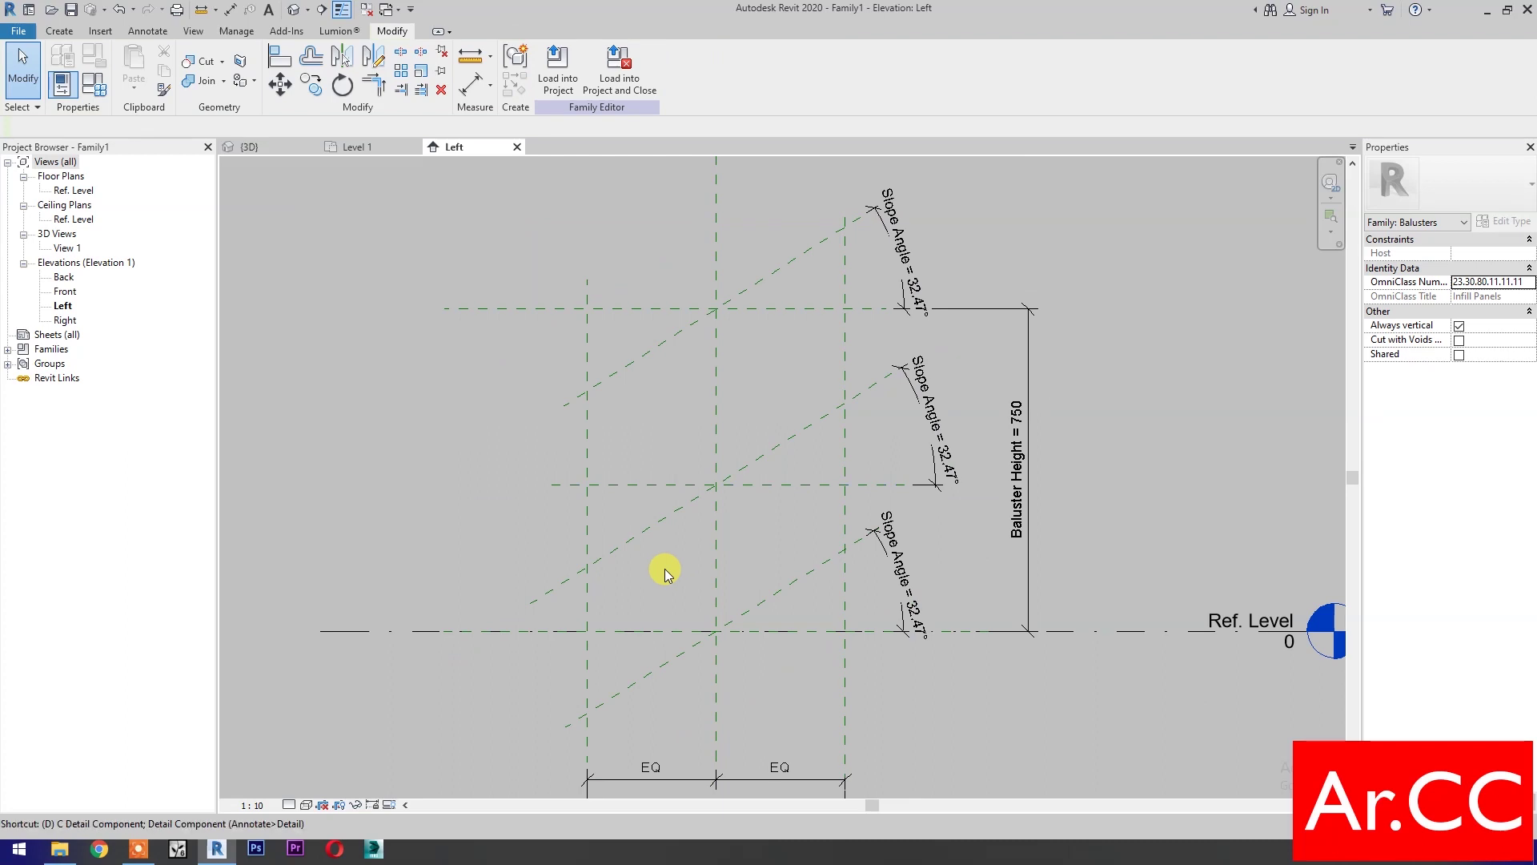
Add an aligned dimension from the Ref. Level to the middle horizontal plane, placed outside the panel's left edge
{"action": "key", "text": "d"}
{"action": "key", "text": "i"}
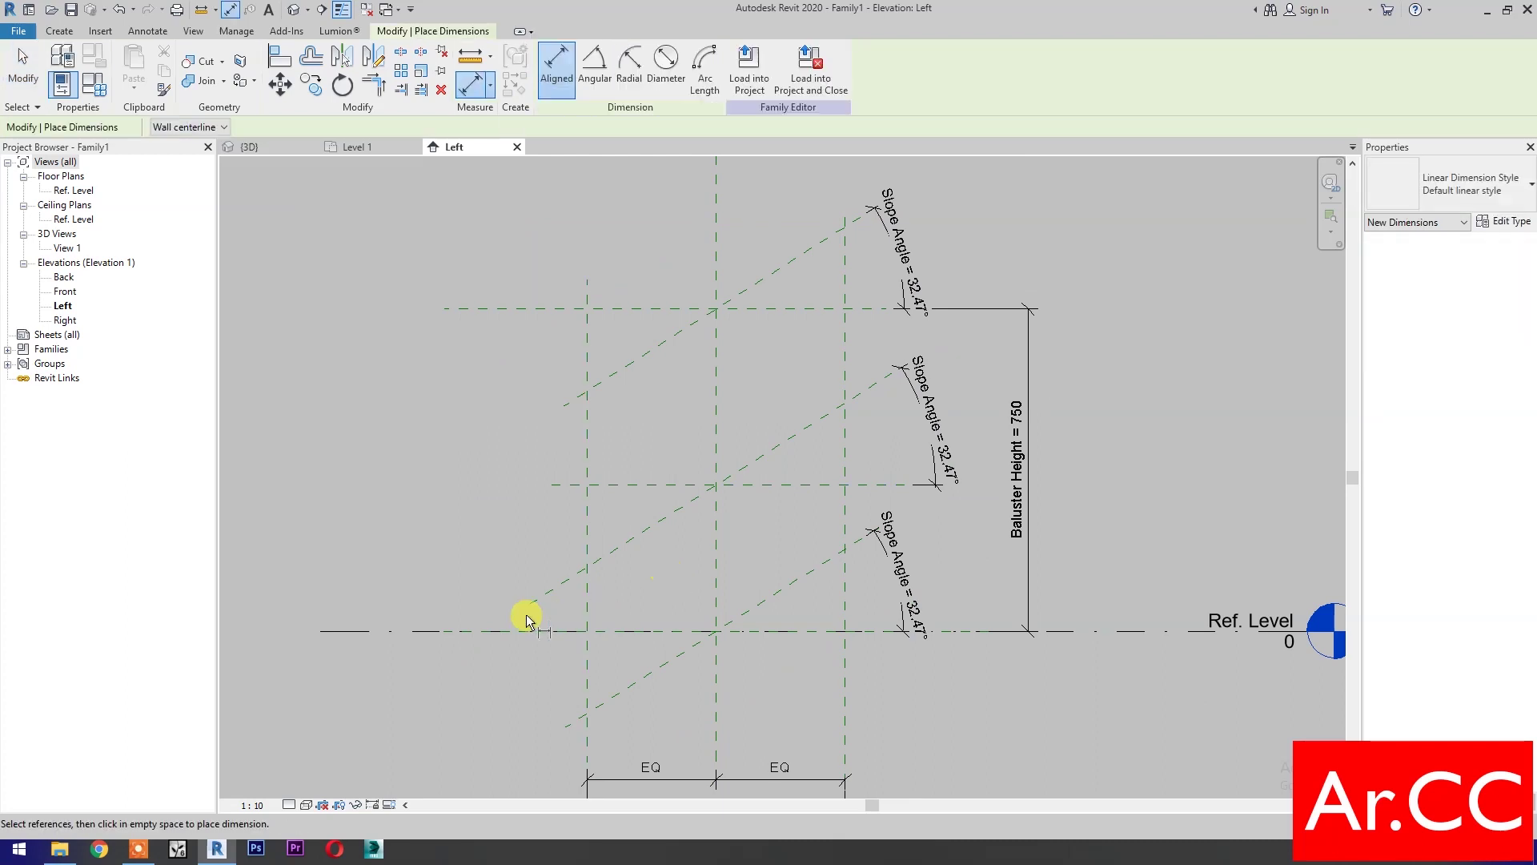
{"action": "left_click", "coordinate": [474, 631]}
{"action": "left_click", "coordinate": [562, 482]}
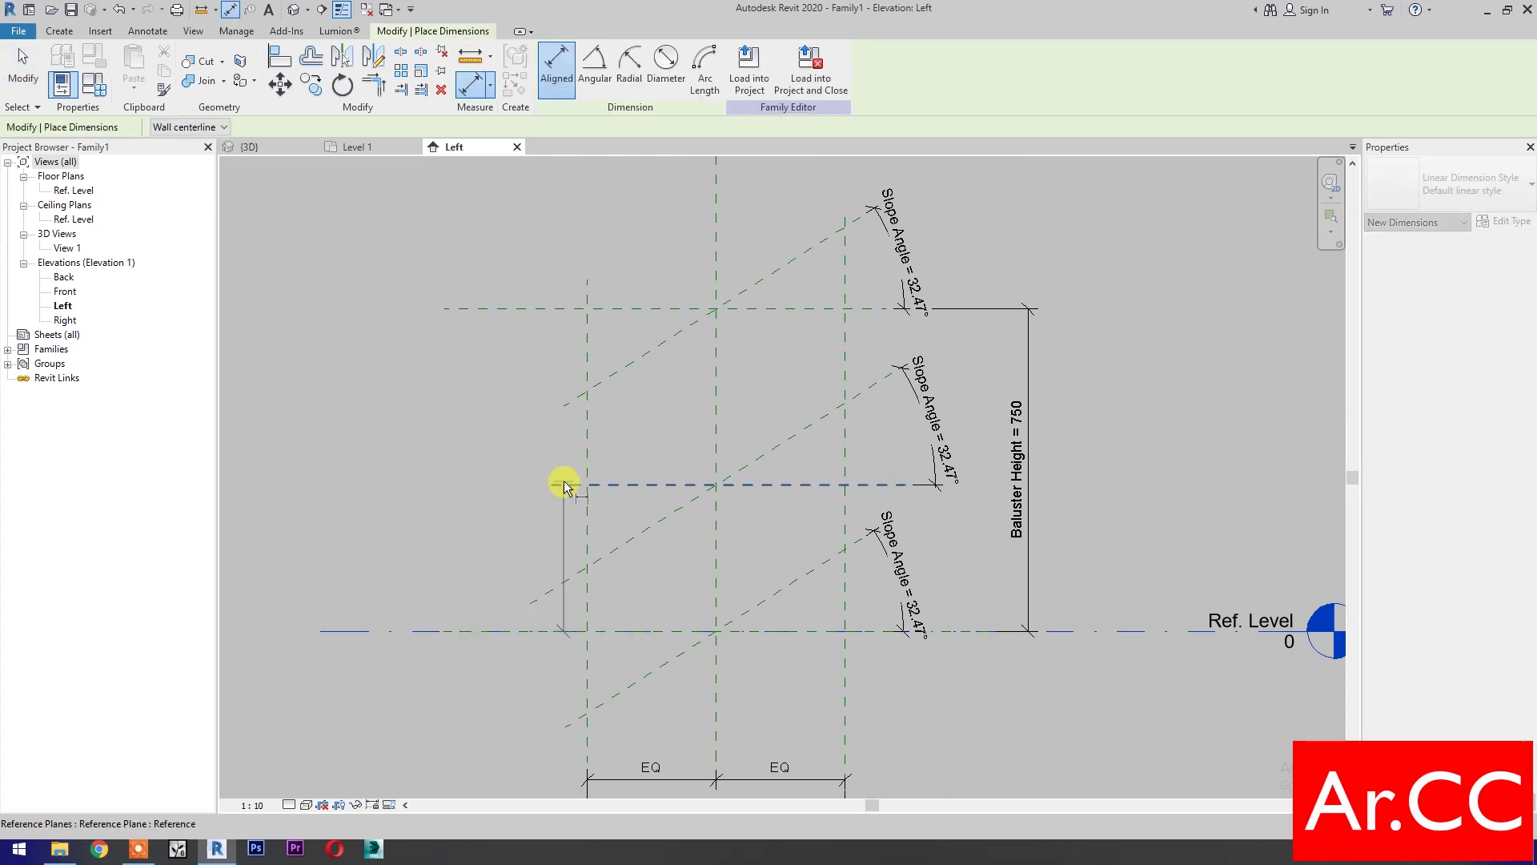
{"action": "left_click", "coordinate": [477, 514]}
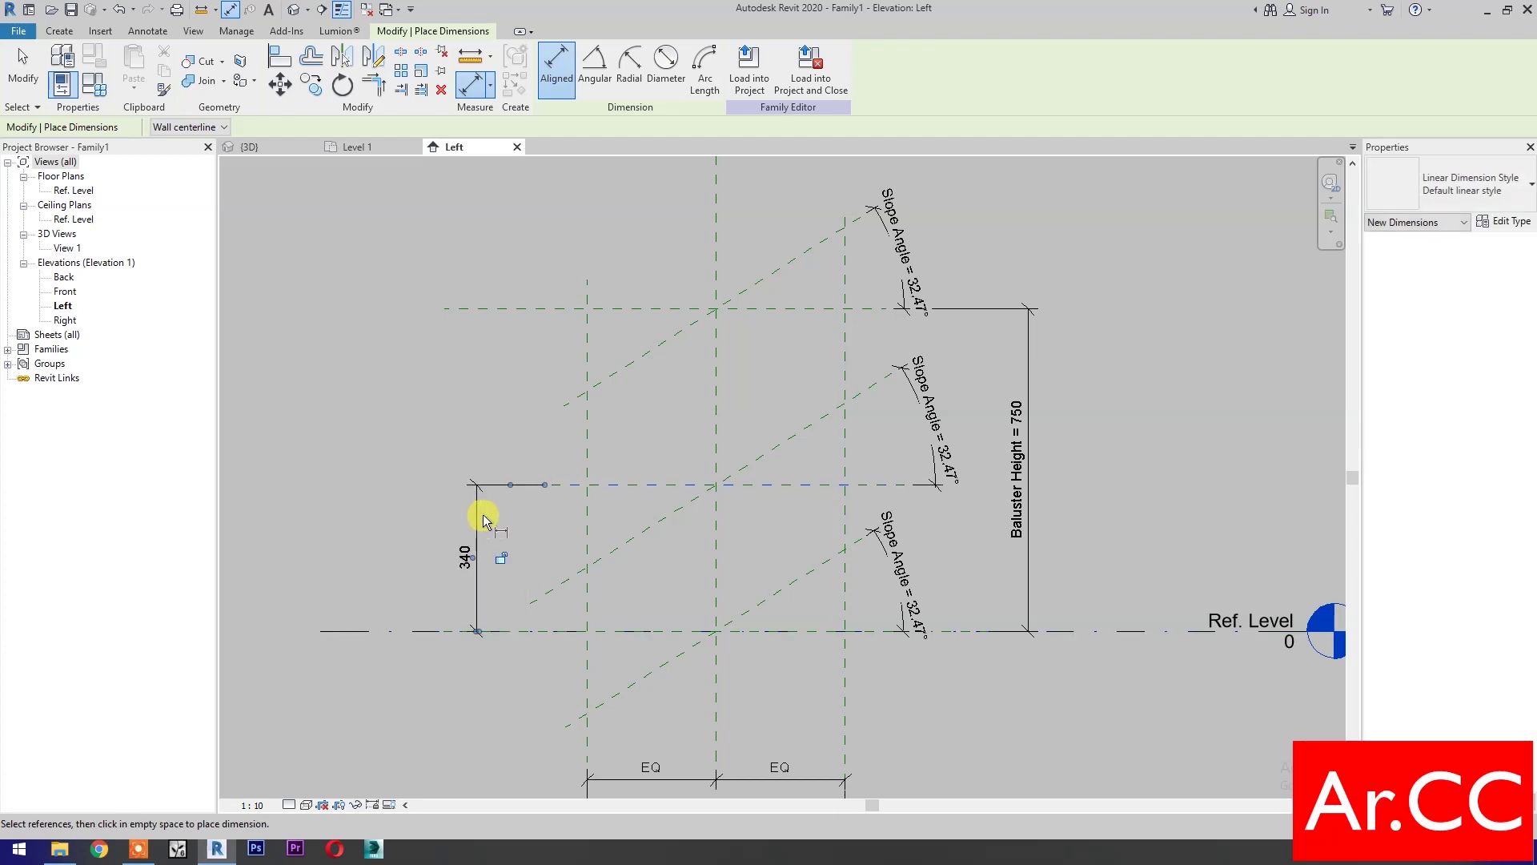
{"action": "key", "text": "Escape"}
{"action": "key", "text": "Escape"}
Label the new vertical dimension with a new type parameter named Bottom Offset, grouped under Dimensions
{"action": "left_click", "coordinate": [477, 512]}
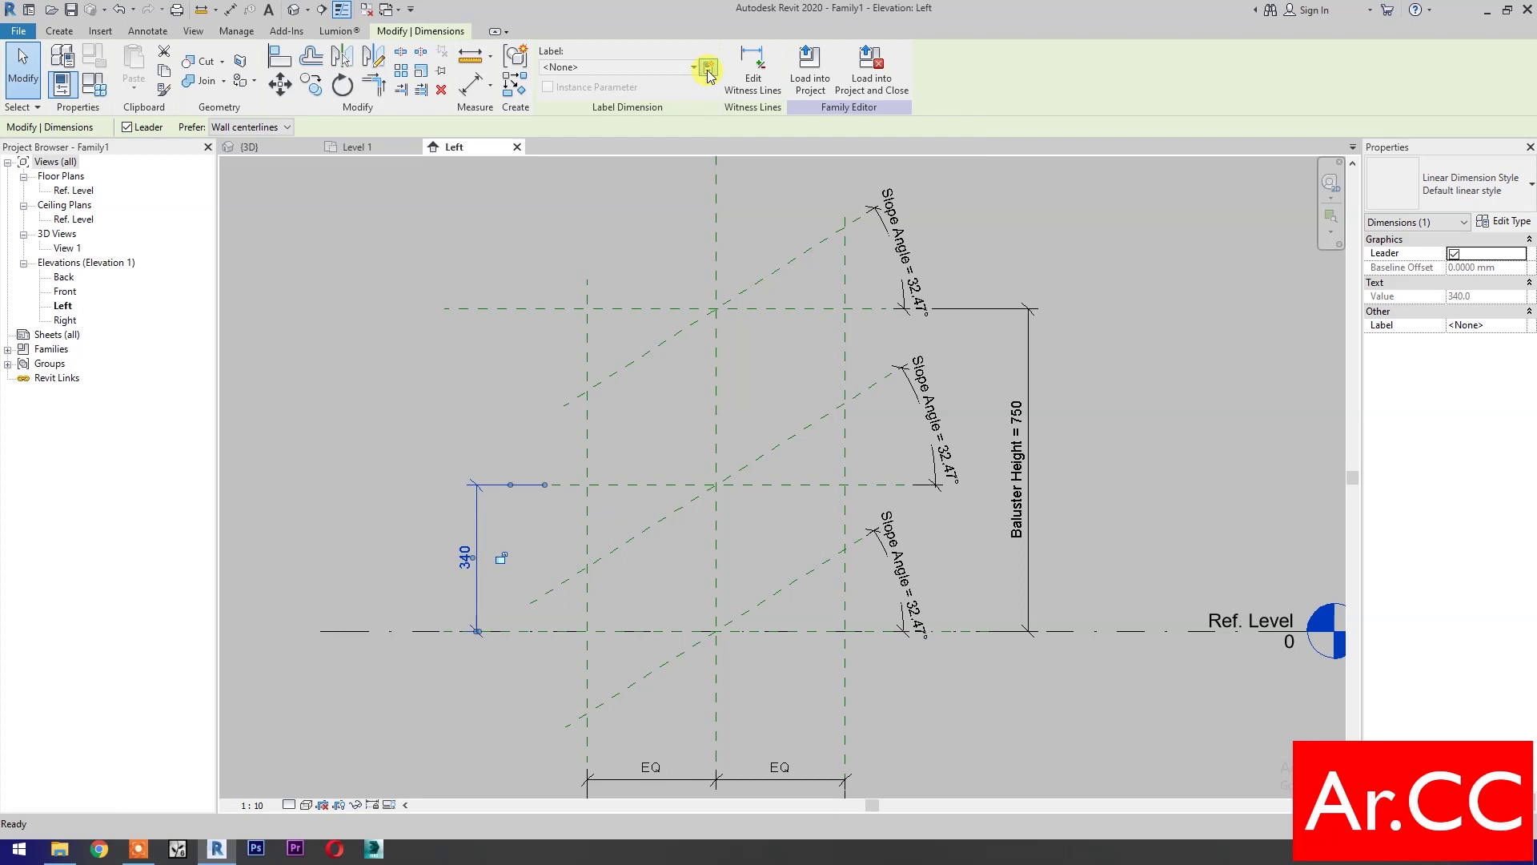
{"action": "type", "text": "Bottom Offset"}
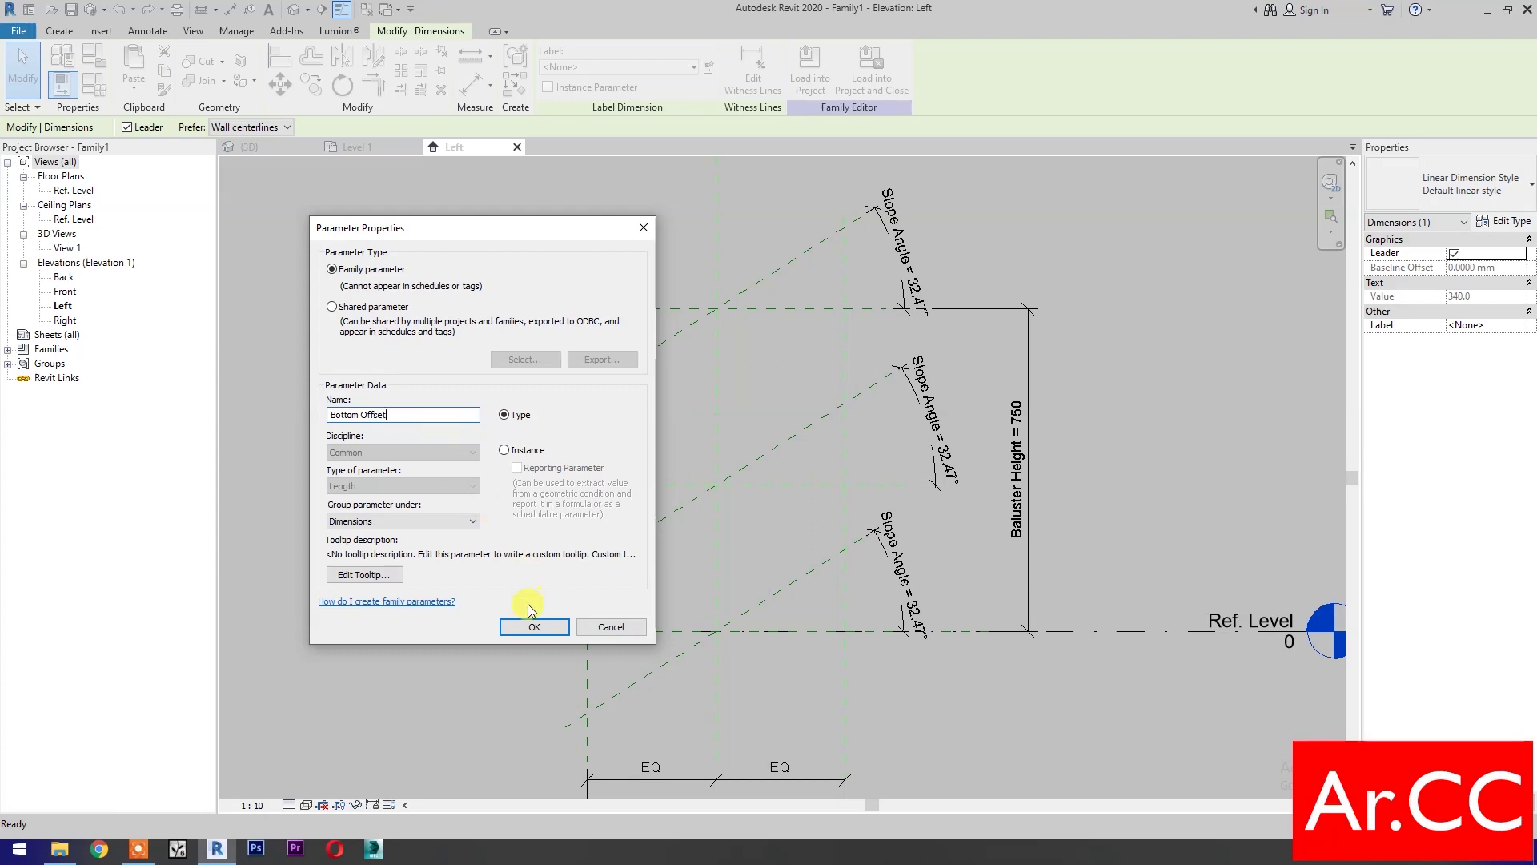
{"action": "left_click", "coordinate": [528, 628]}
{"action": "left_click", "coordinate": [498, 699]}
{"action": "middle_click_drag", "start_coordinate": [586, 698], "coordinate": [592, 690]}
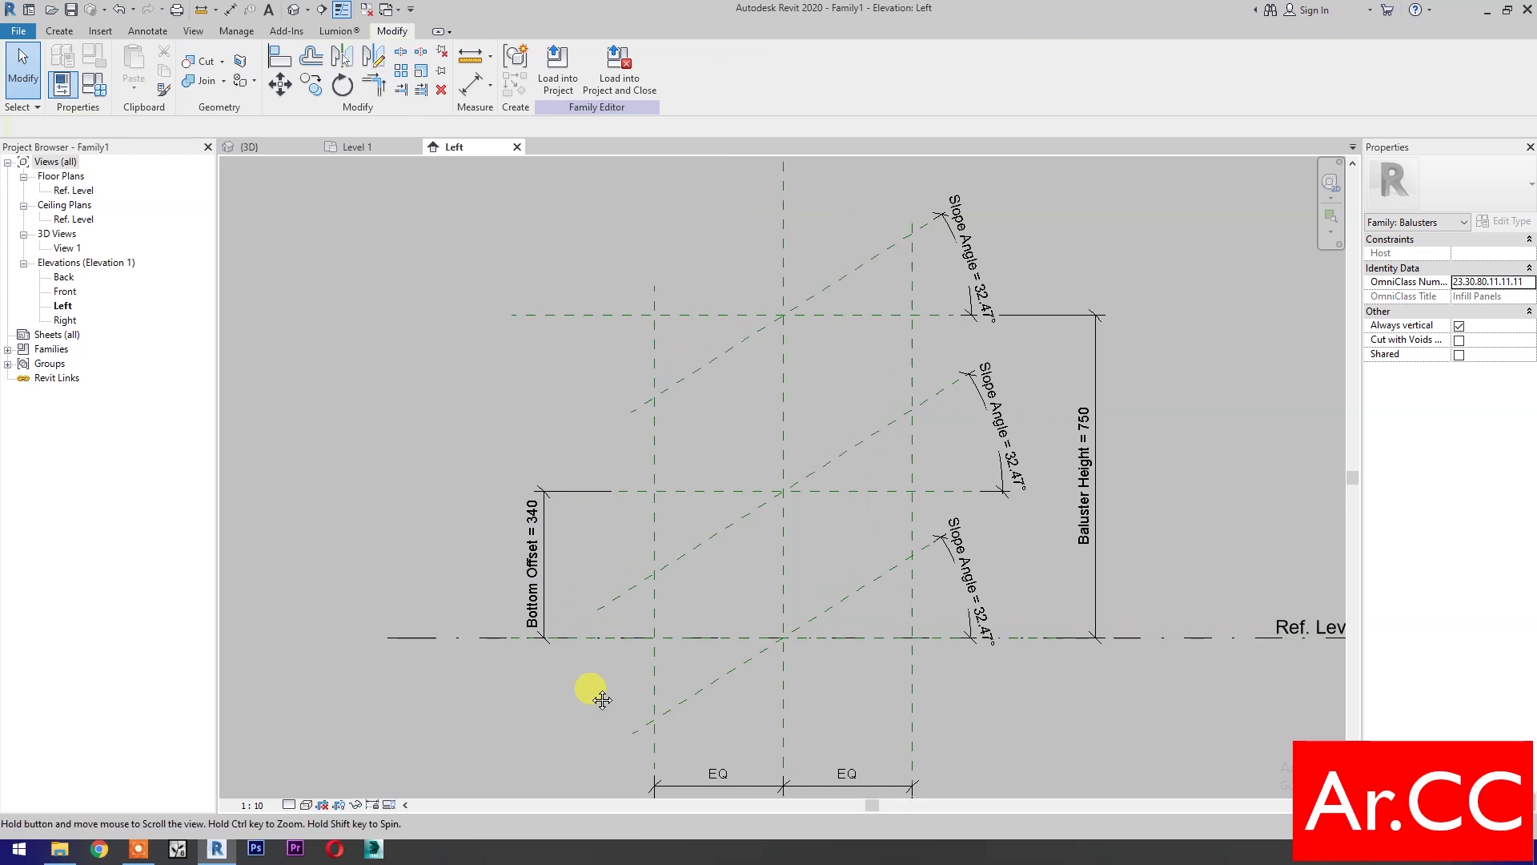
Set the Bottom Offset parameter to 300 in the family types and apply it
{"action": "left_click", "coordinate": [107, 88]}
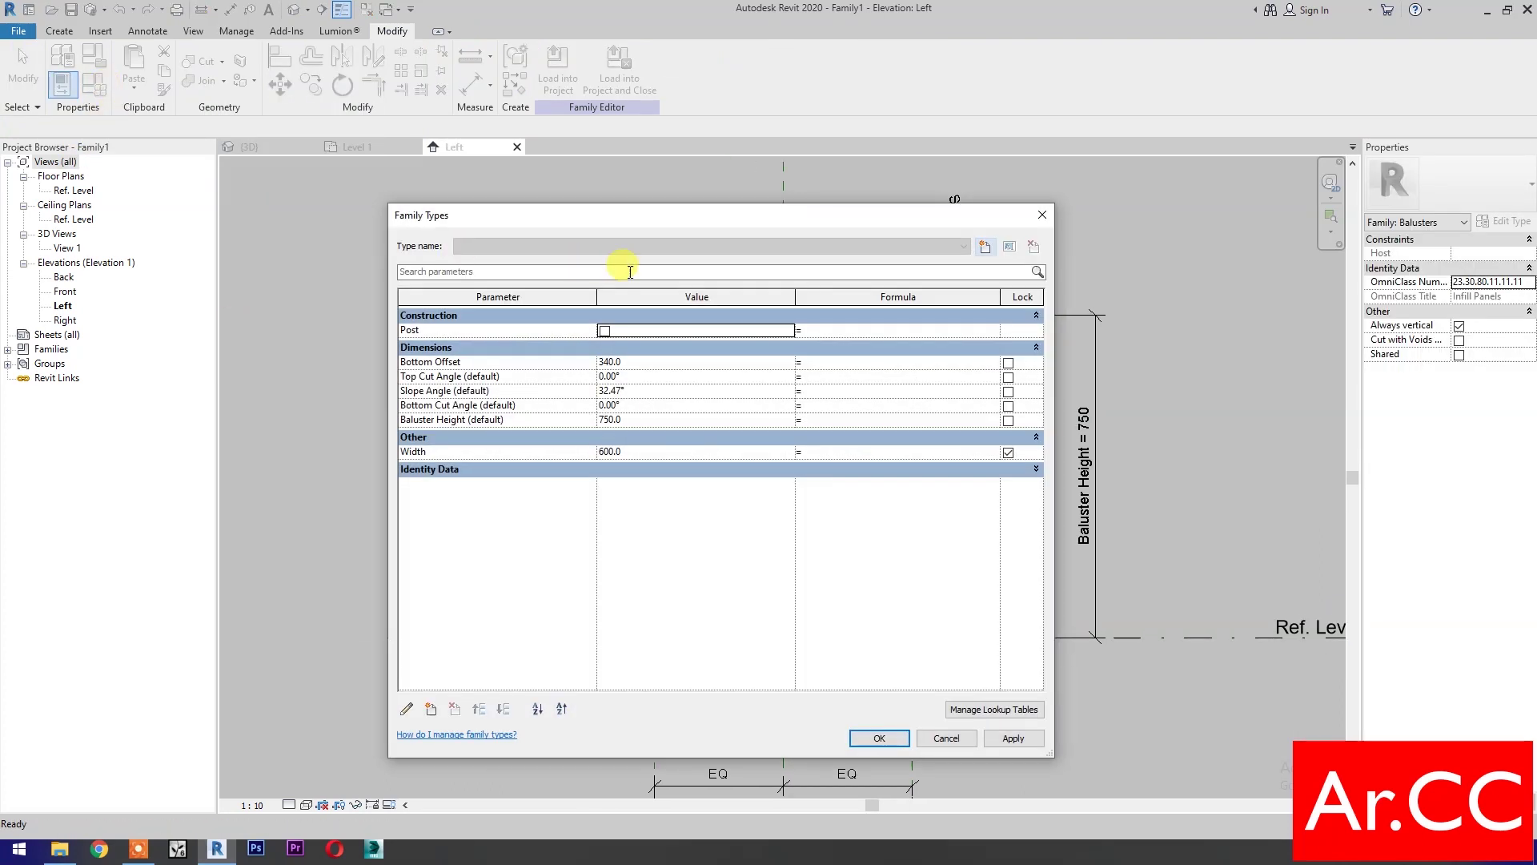
{"action": "left_click_drag", "start_coordinate": [676, 216], "coordinate": [348, 89]}
{"action": "left_click", "coordinate": [350, 236]}
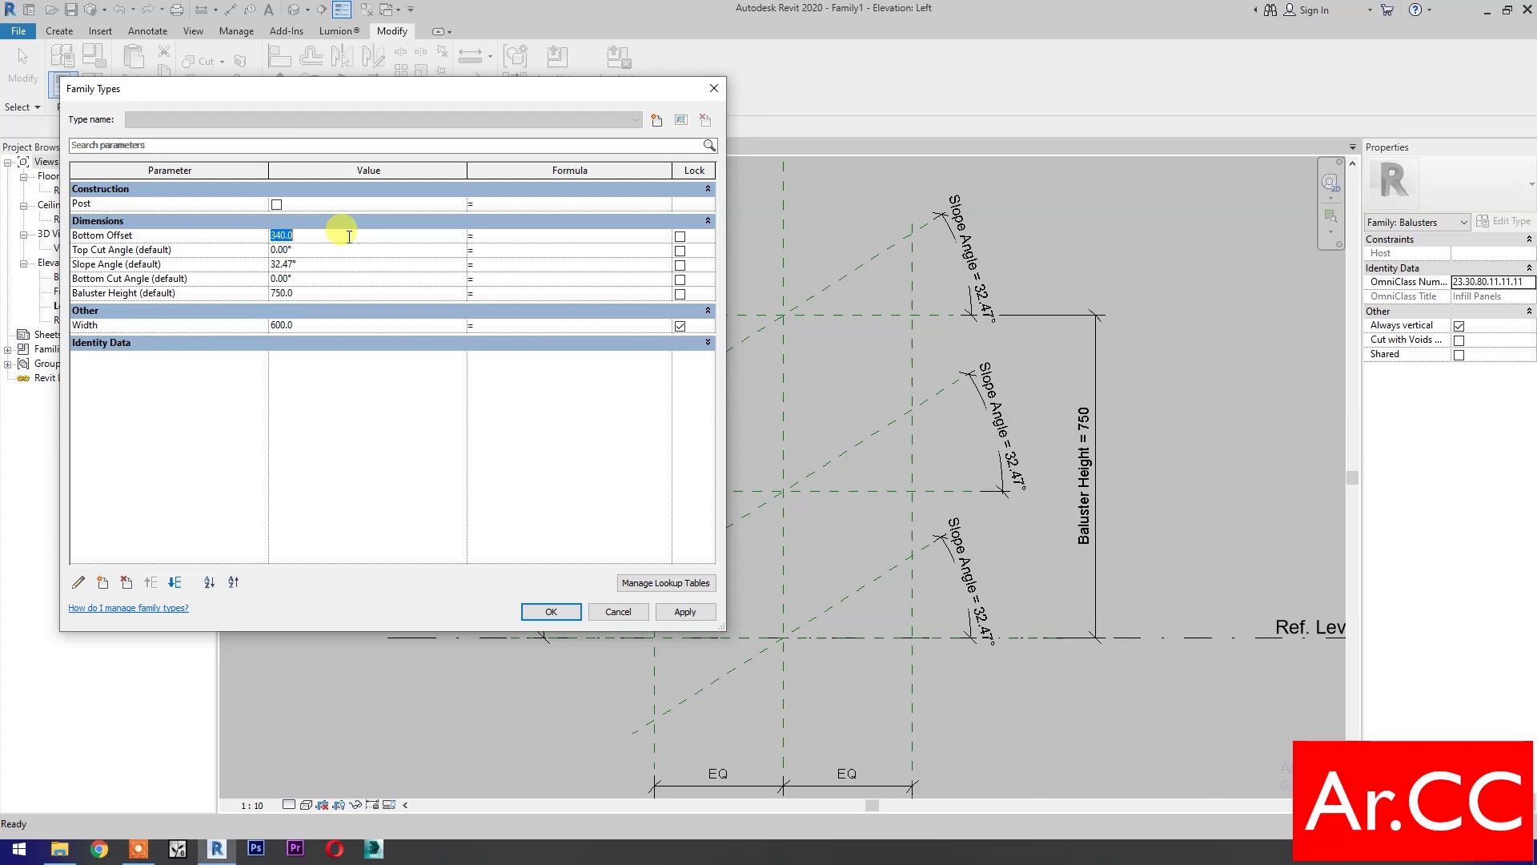
{"action": "type", "text": "300"}
{"action": "left_click", "coordinate": [684, 612]}
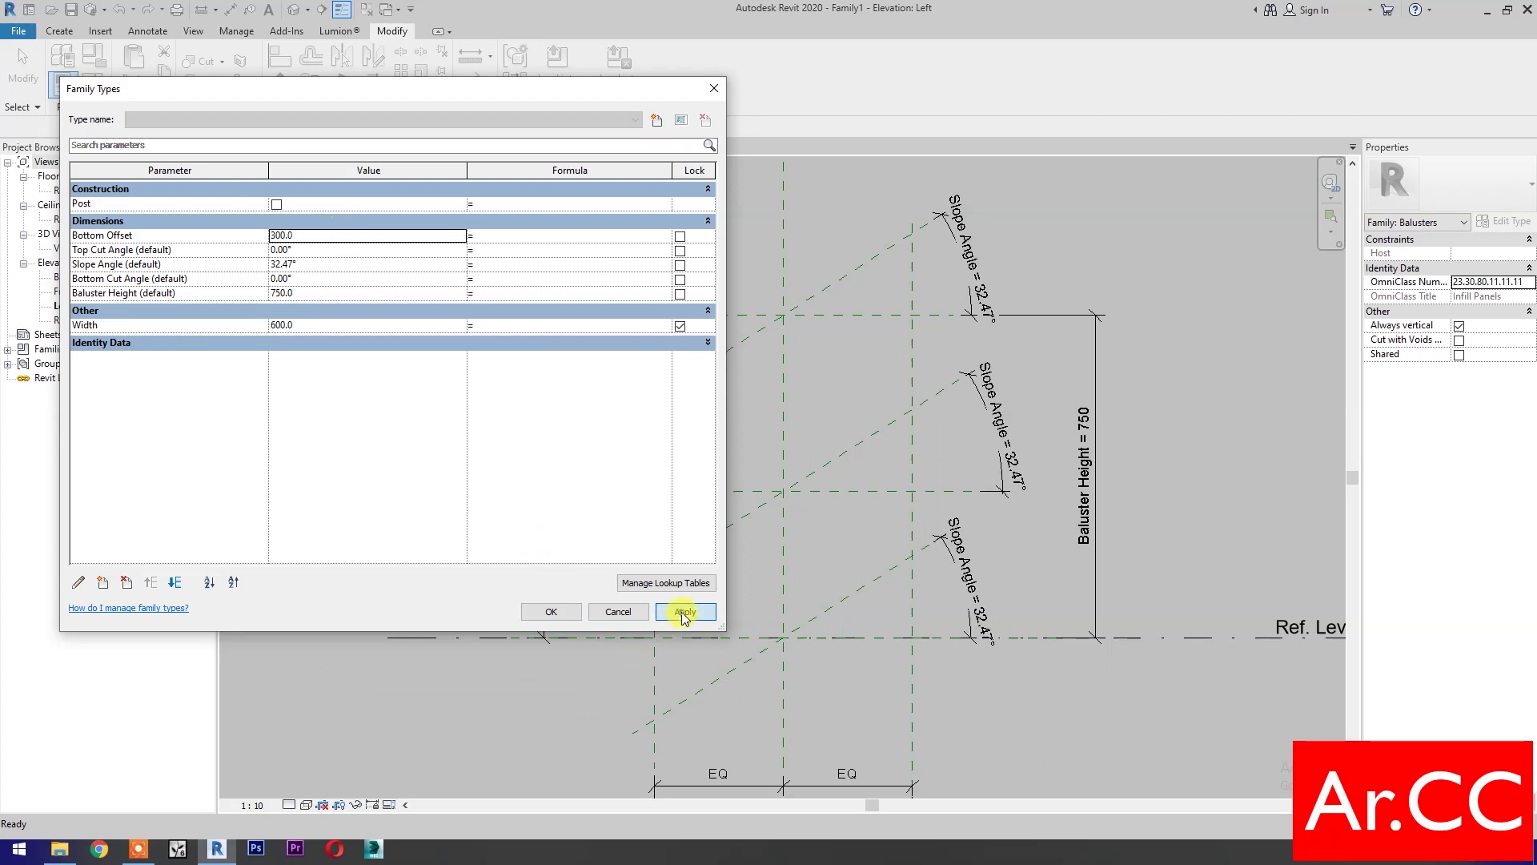
{"action": "left_click", "coordinate": [539, 624]}
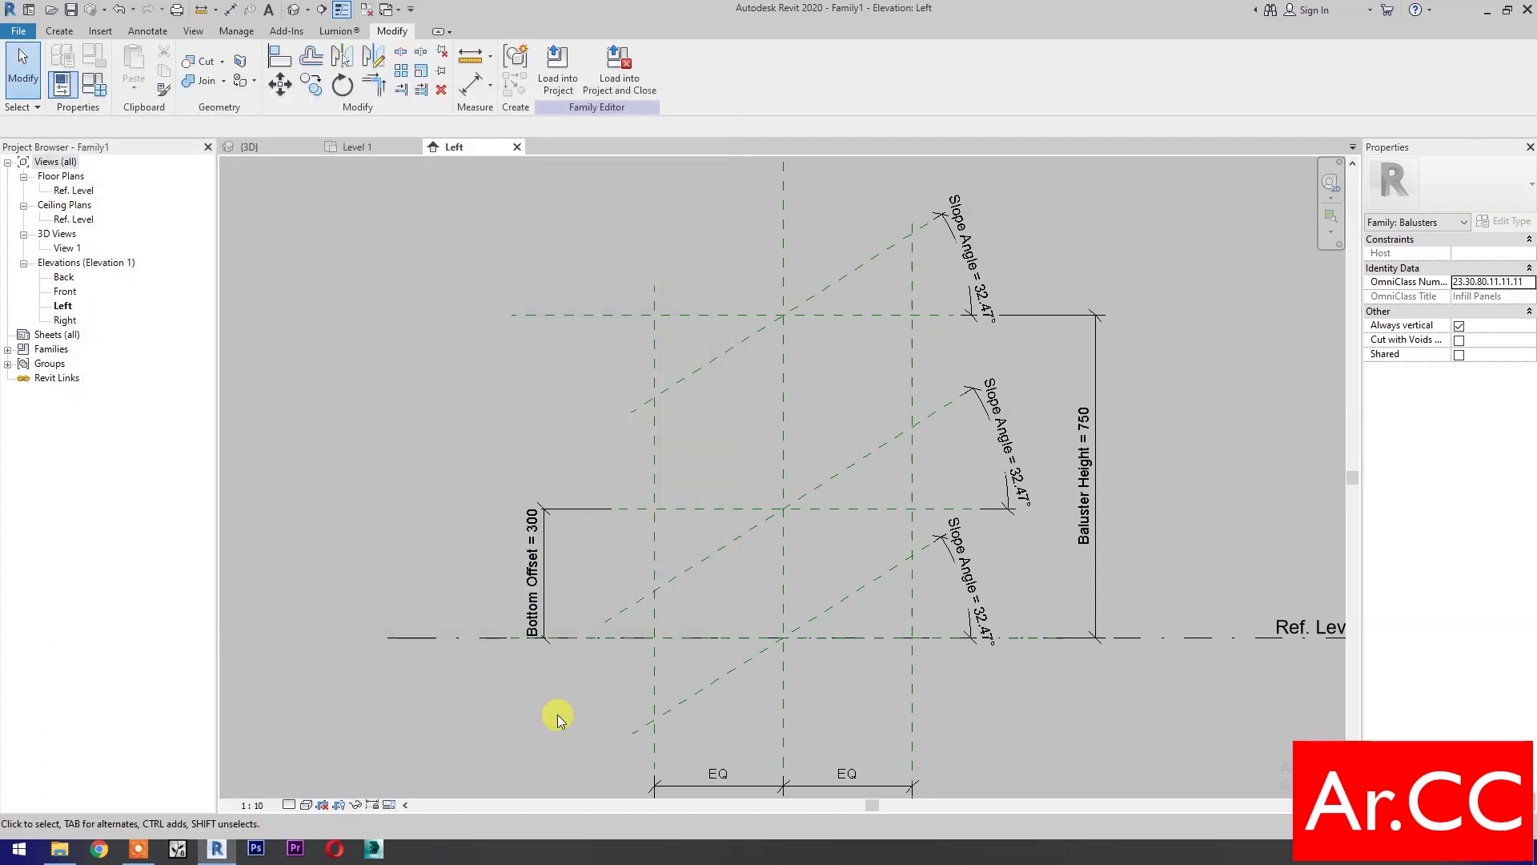
Load the Ornament Style Angle family from the Desktop
{"action": "left_click", "coordinate": [102, 31]}
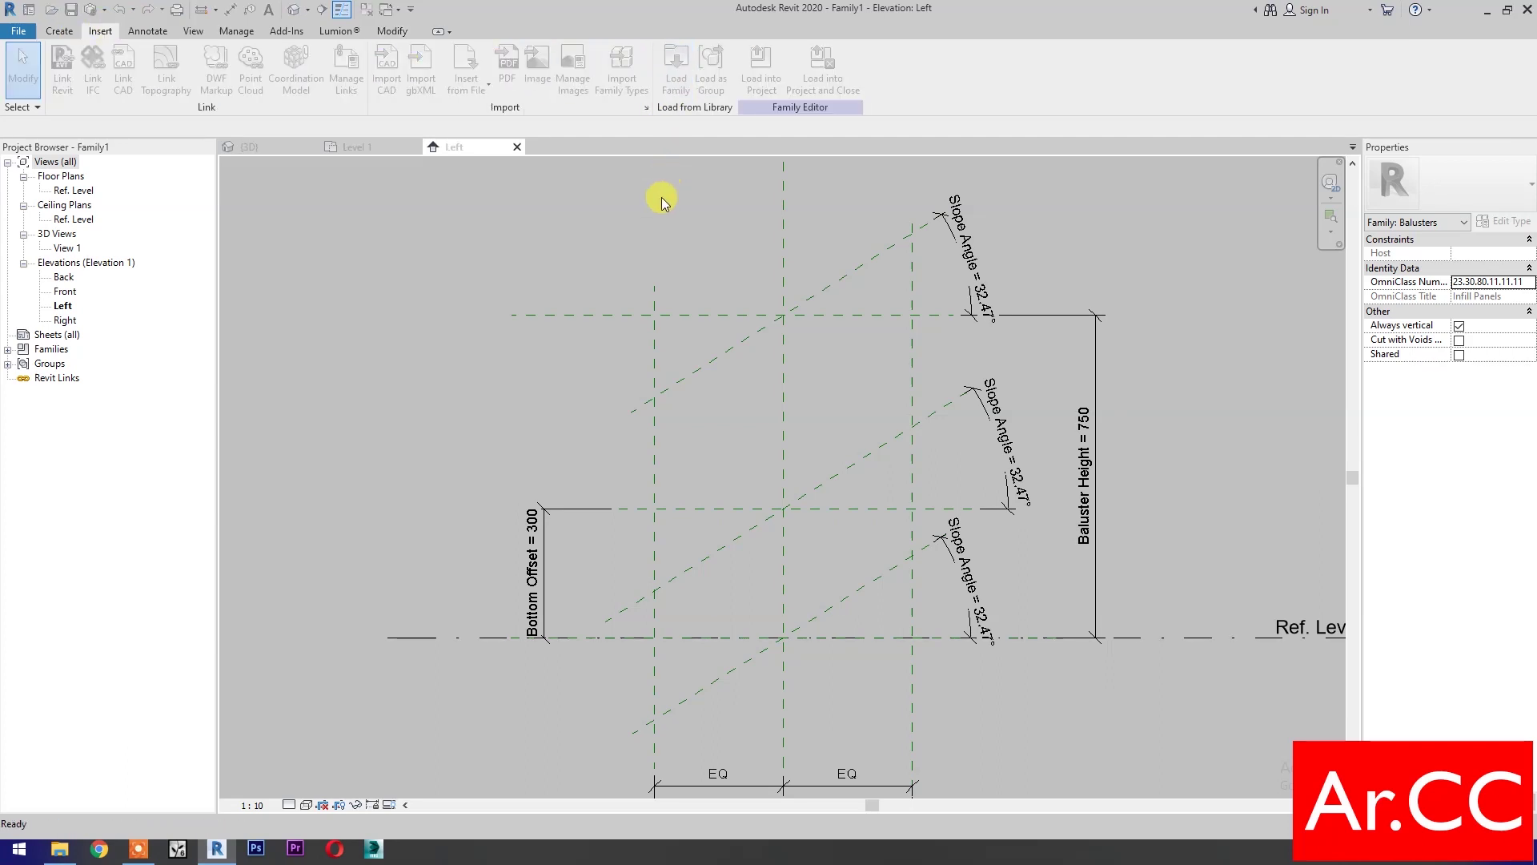
{"action": "left_click", "coordinate": [647, 261]}
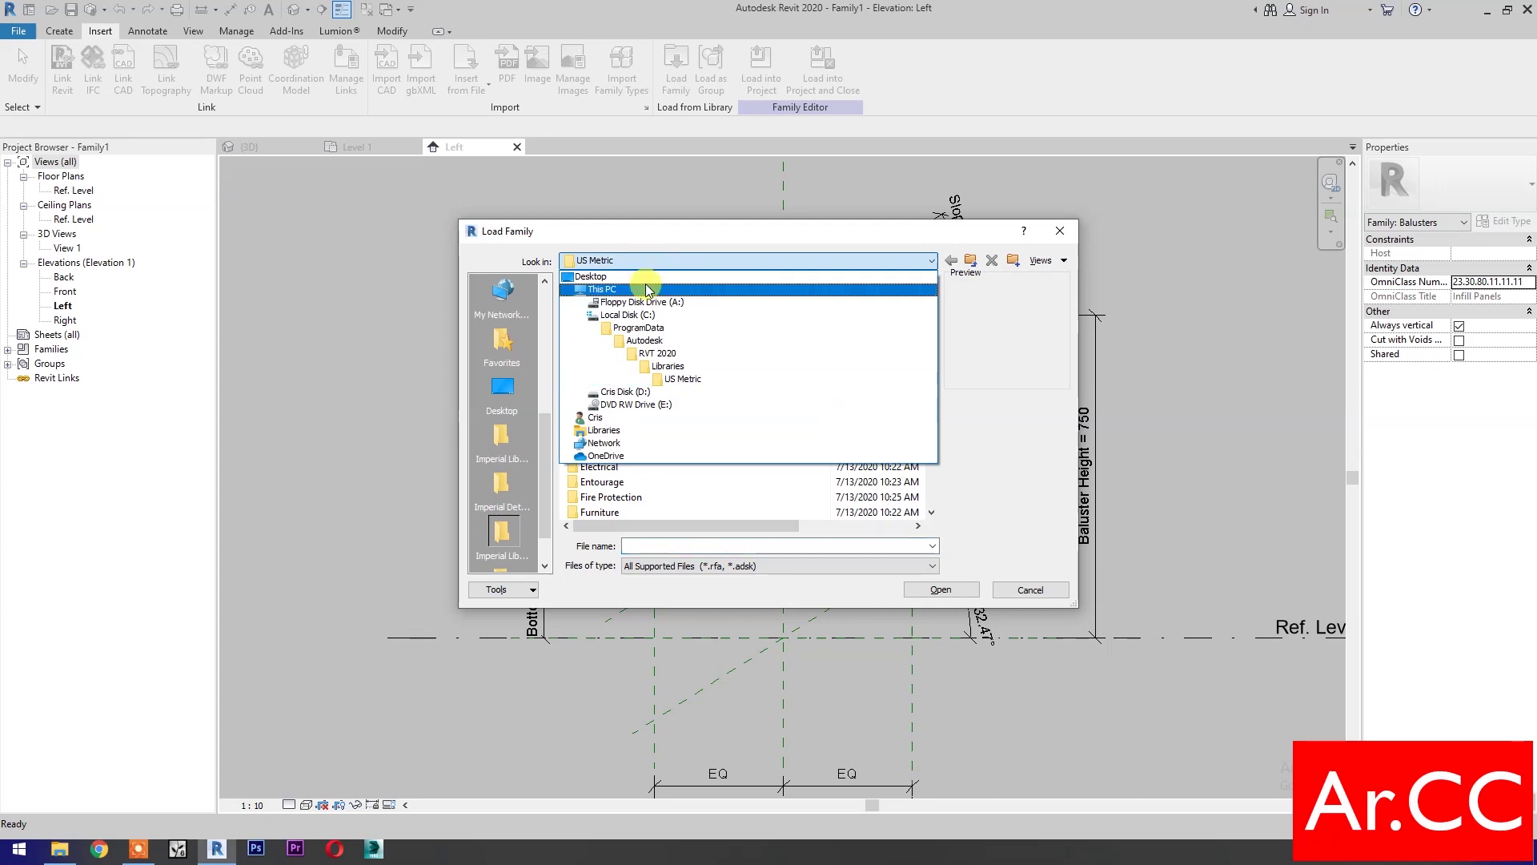
{"action": "left_click", "coordinate": [645, 289]}
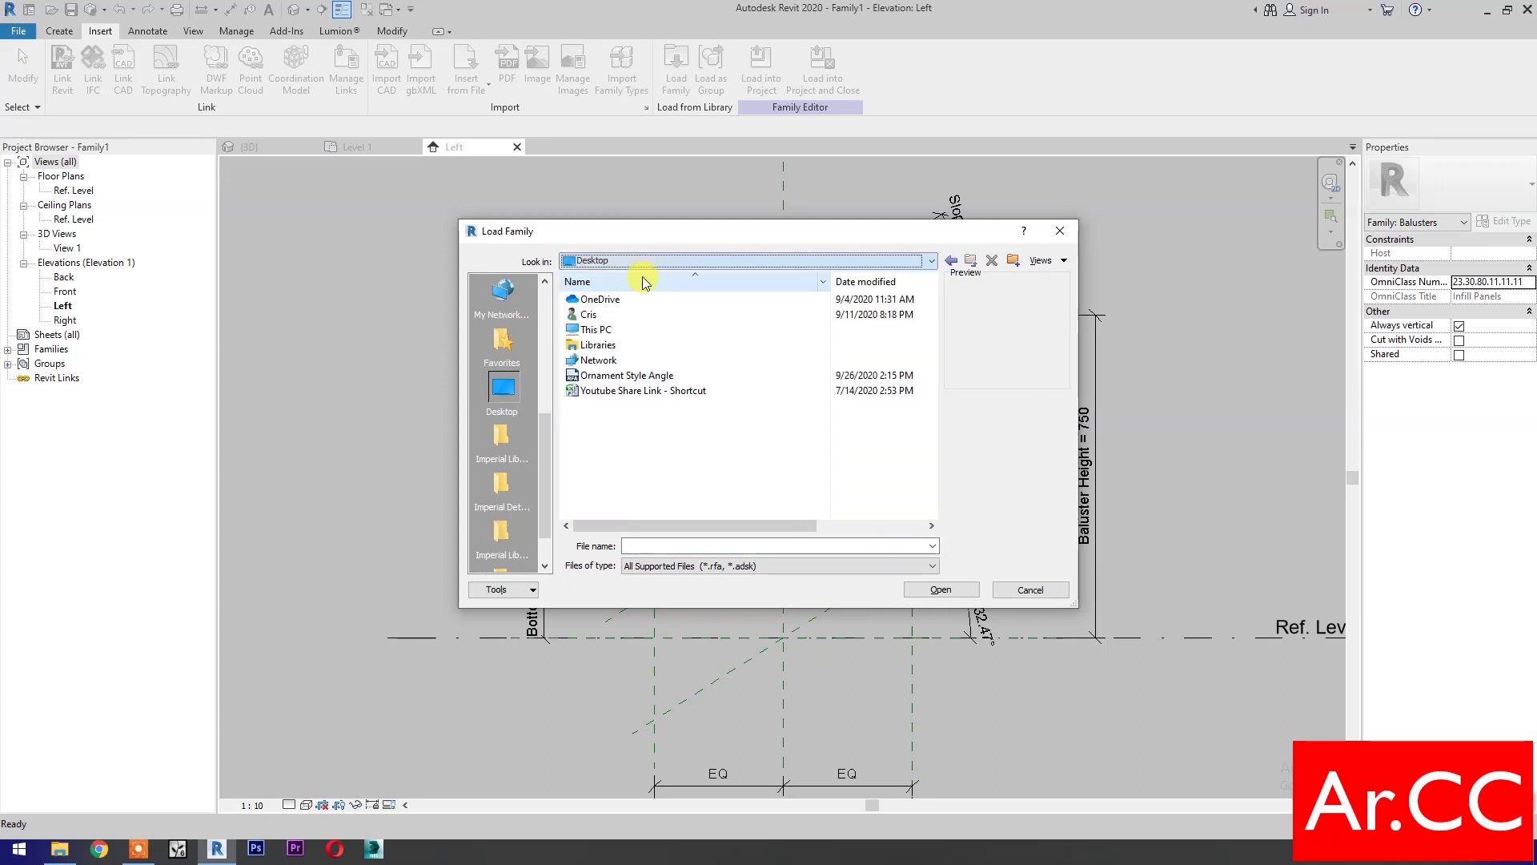
{"action": "left_click", "coordinate": [661, 375]}
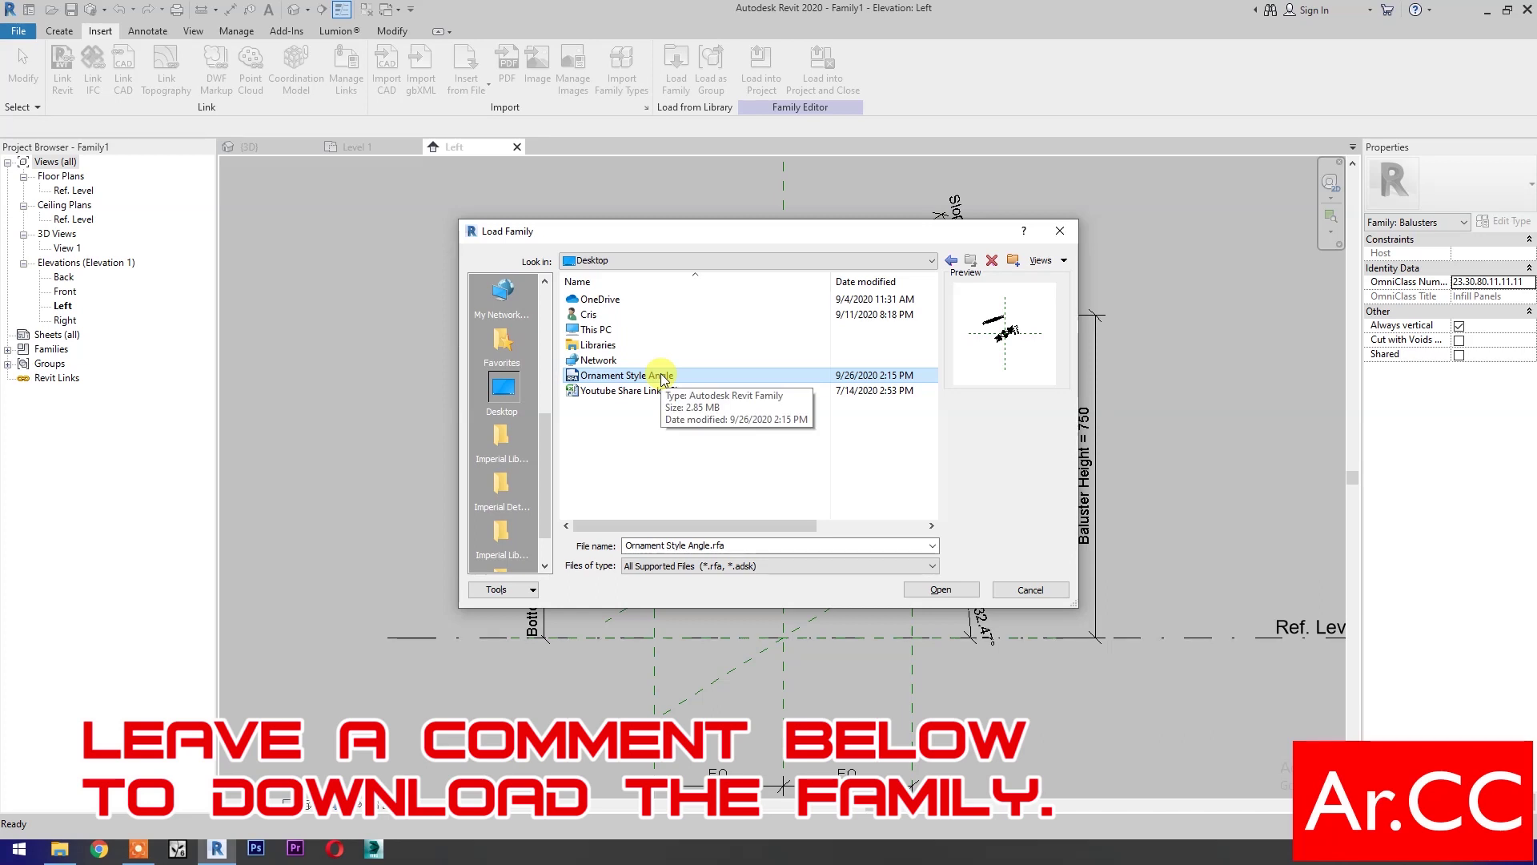
{"action": "left_click", "coordinate": [940, 590]}
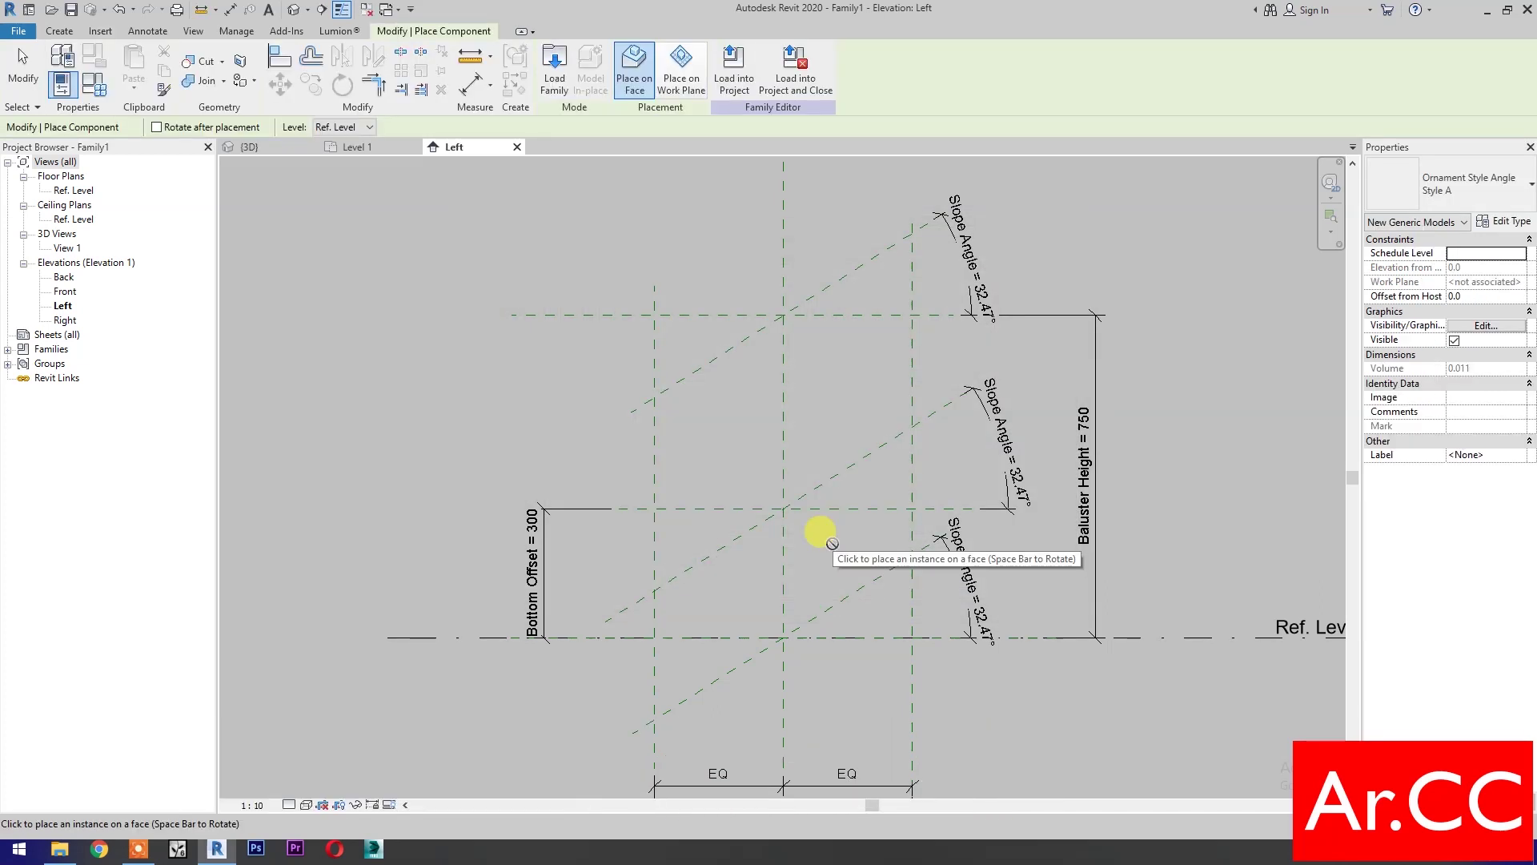
Host the ornament component on a work plane, choosing Reference Plane : Center (Left/Right)
{"action": "left_click", "coordinate": [687, 93]}
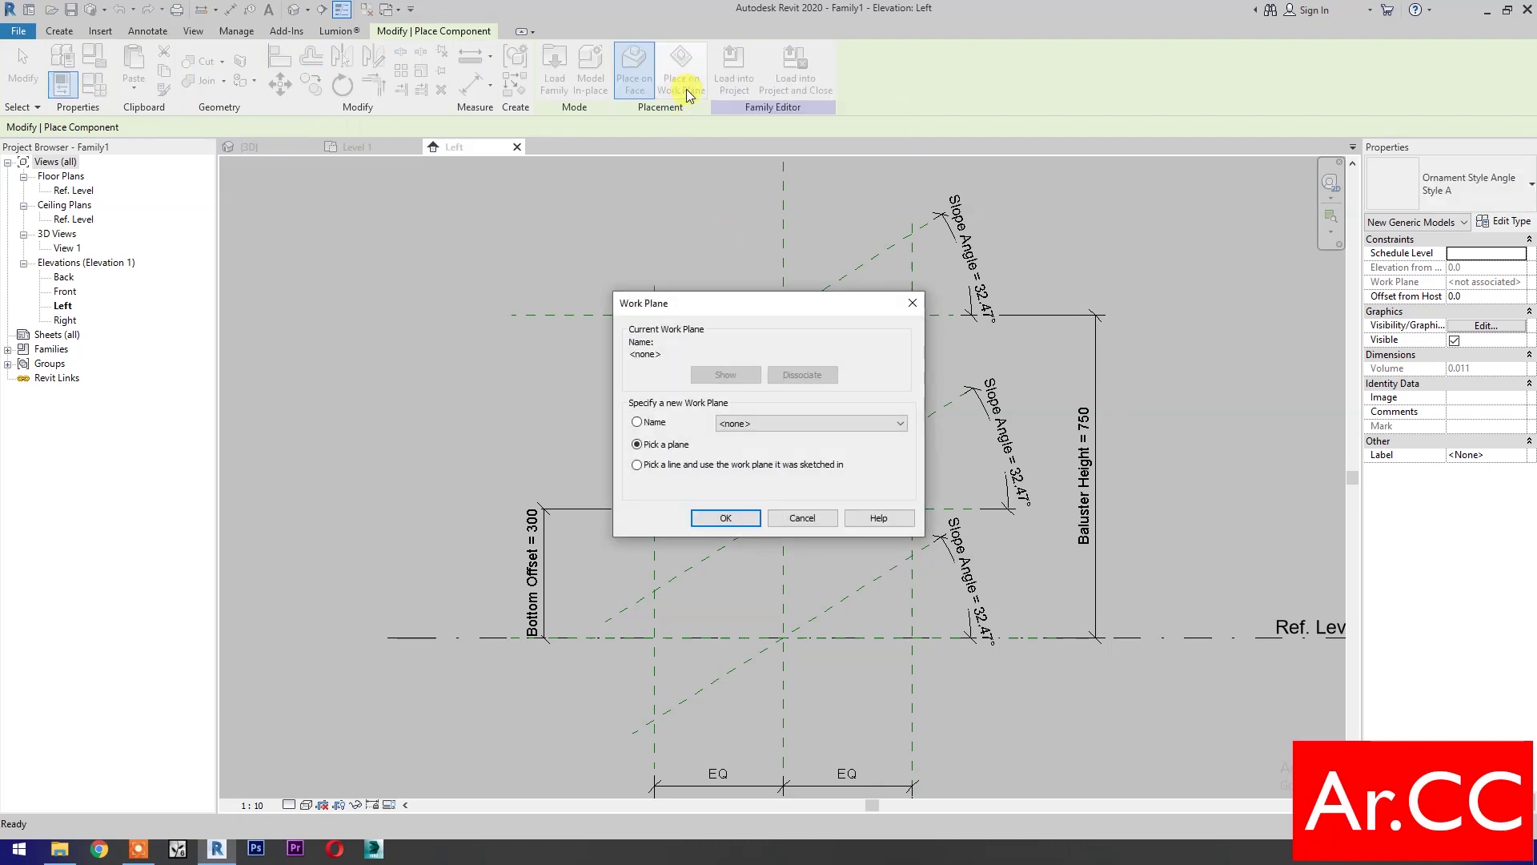
{"action": "left_click", "coordinate": [802, 423]}
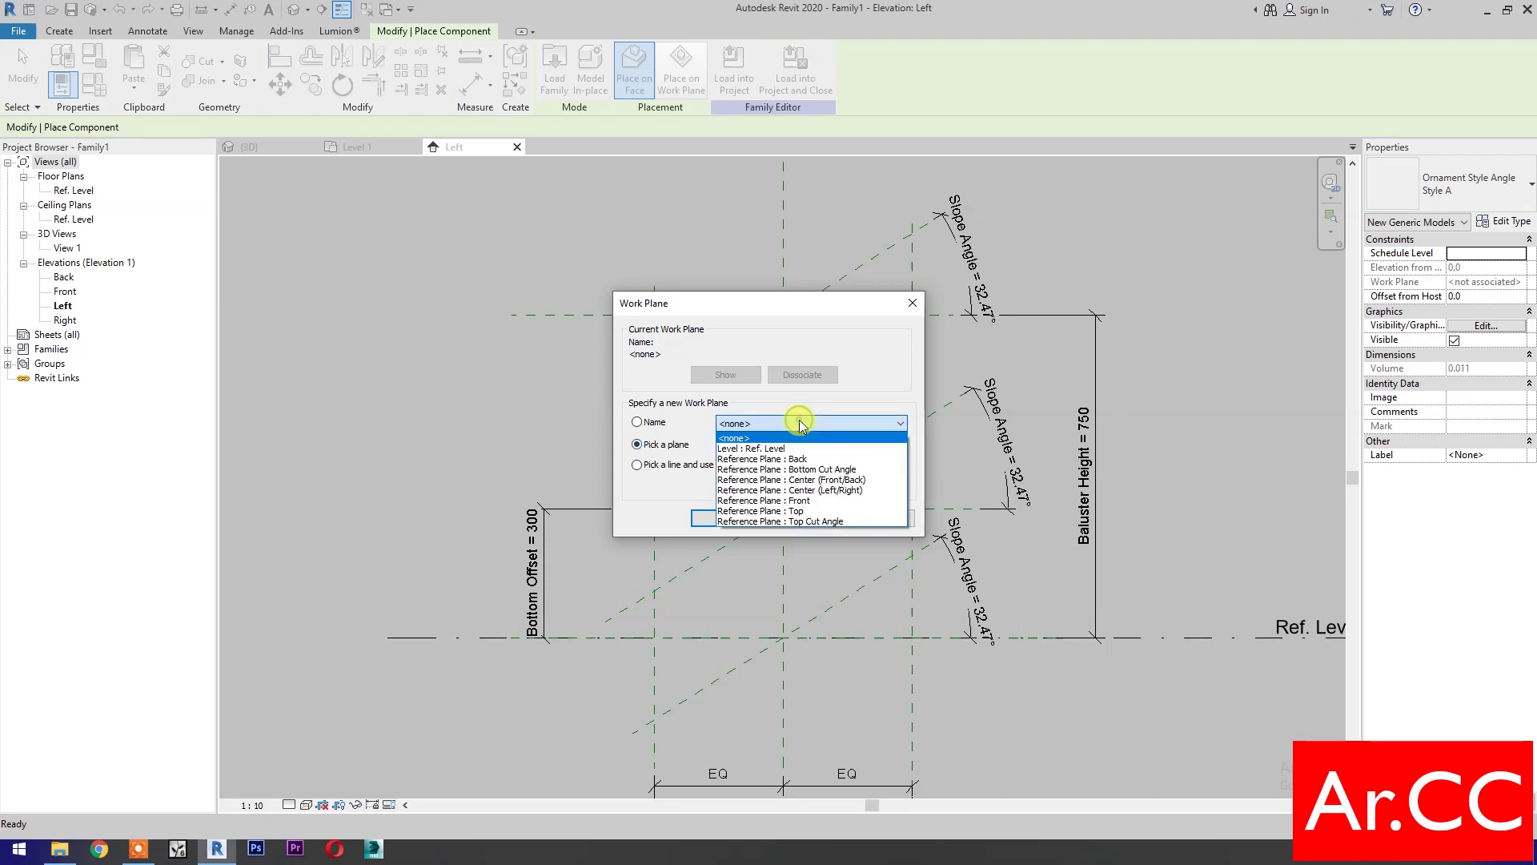
{"action": "left_click", "coordinate": [795, 491]}
{"action": "left_click", "coordinate": [725, 518]}
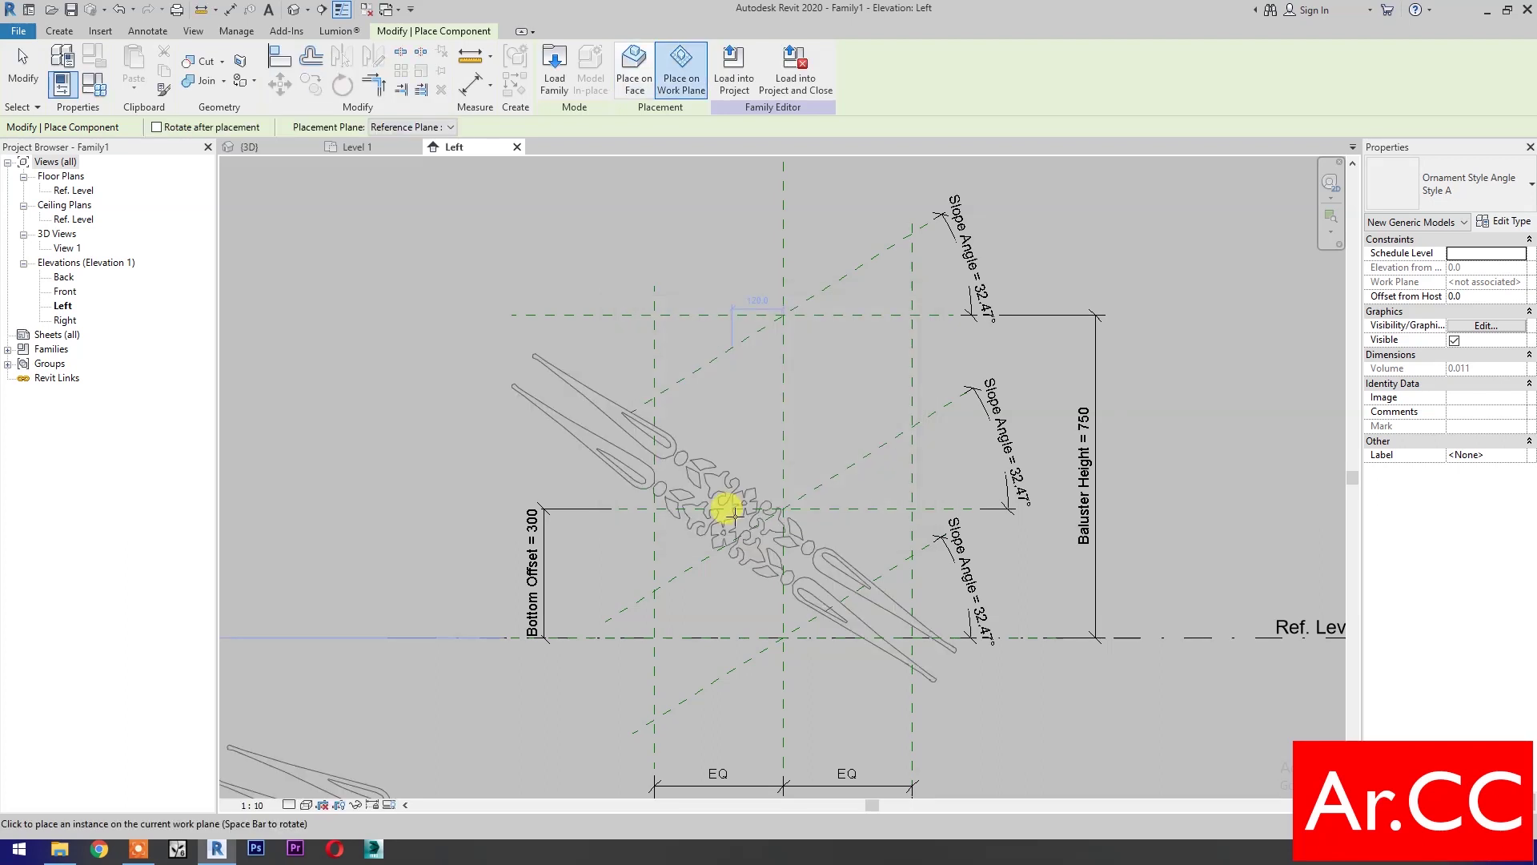
Place one Style X instance of the ornament near the middle of the panel, just off the vertical center plane
{"action": "left_click", "coordinate": [1480, 192]}
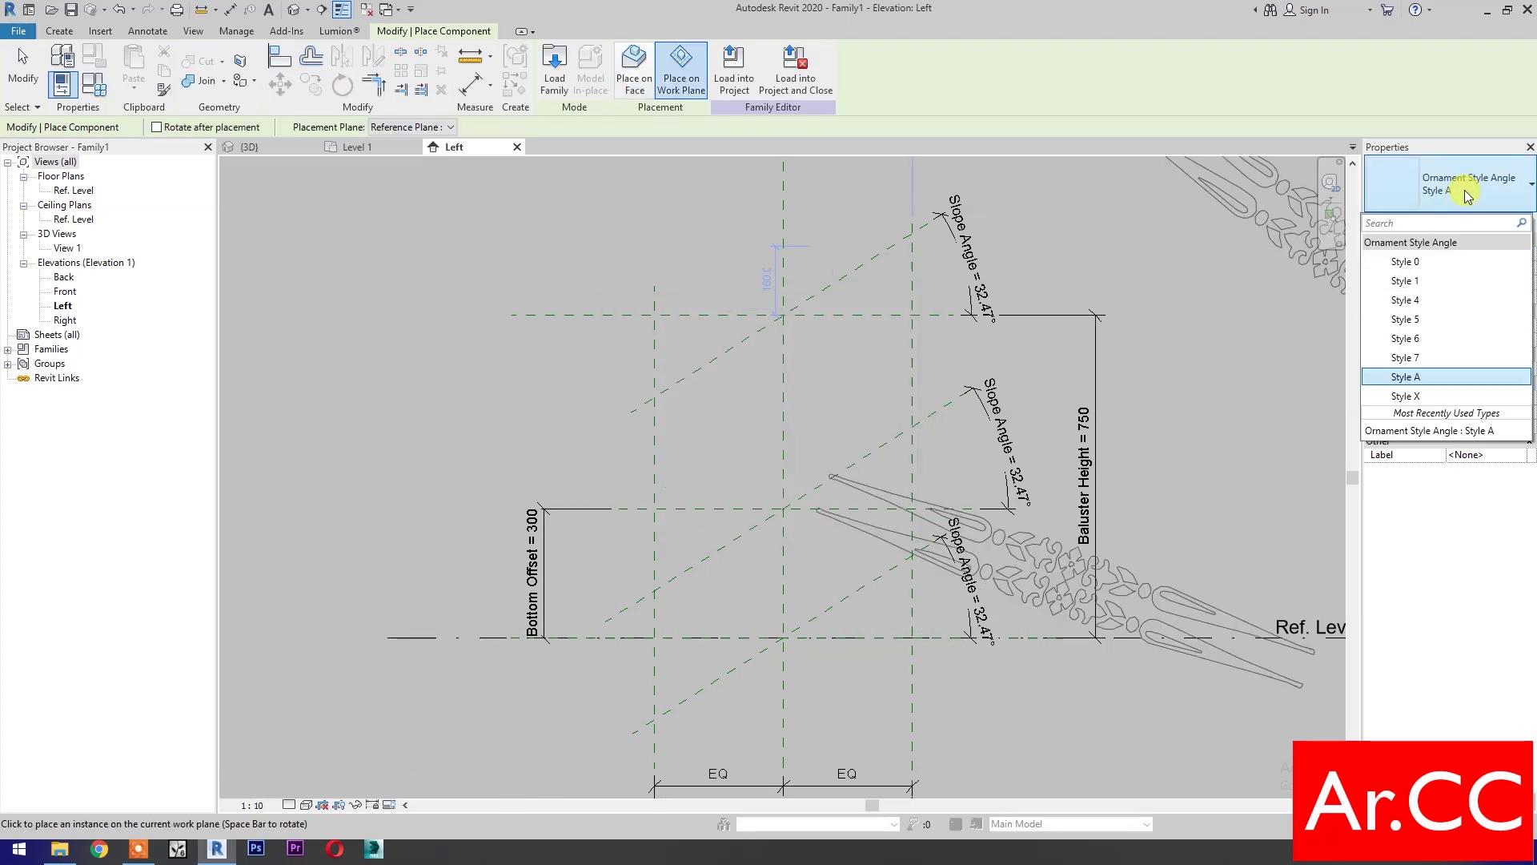
{"action": "left_click", "coordinate": [1409, 396]}
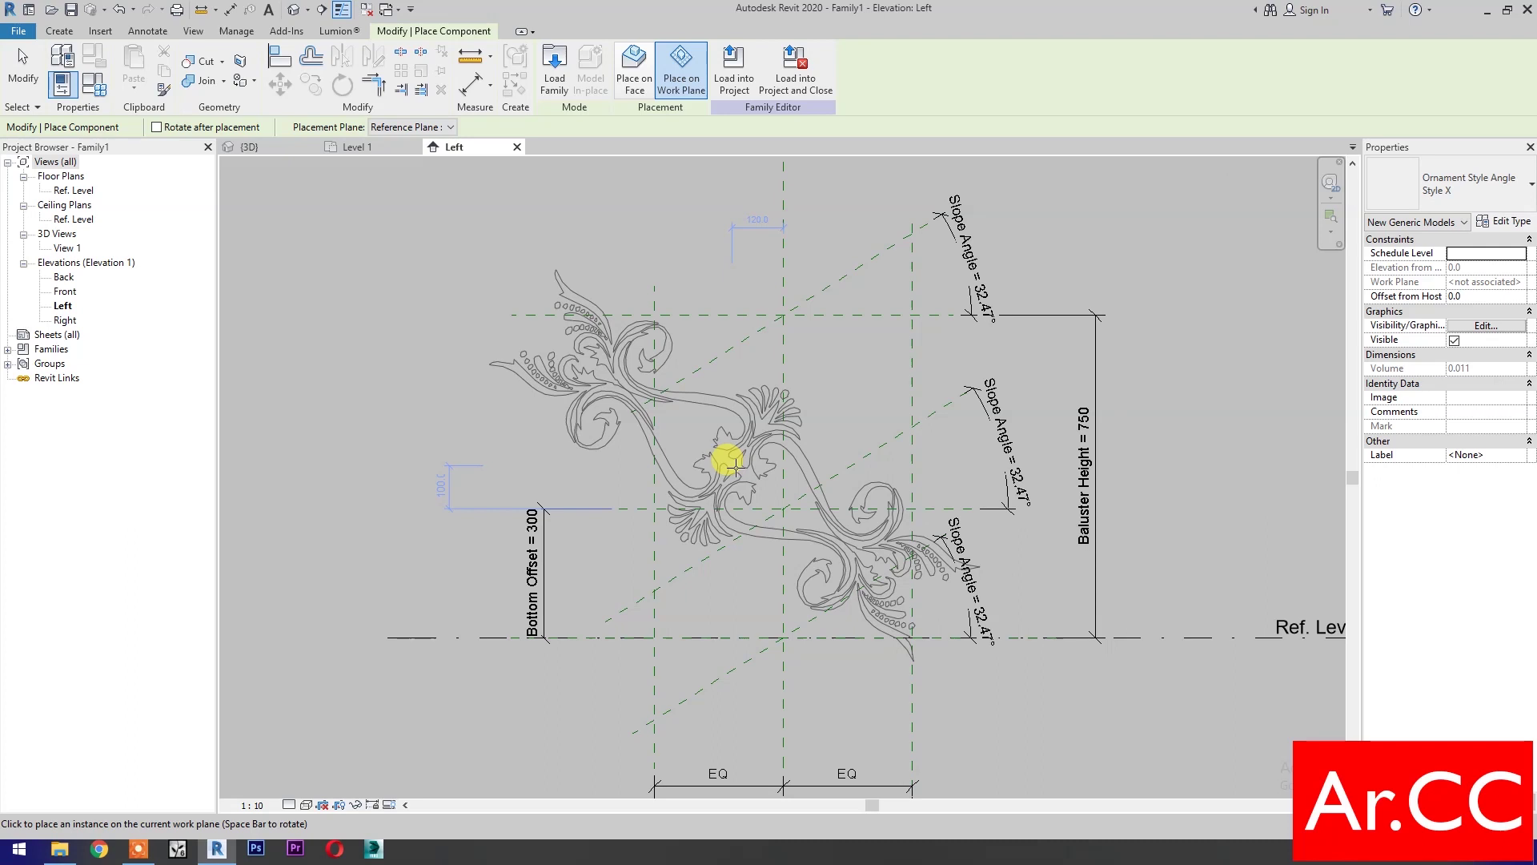
{"action": "left_click", "coordinate": [731, 464]}
{"action": "key", "text": "Escape"}
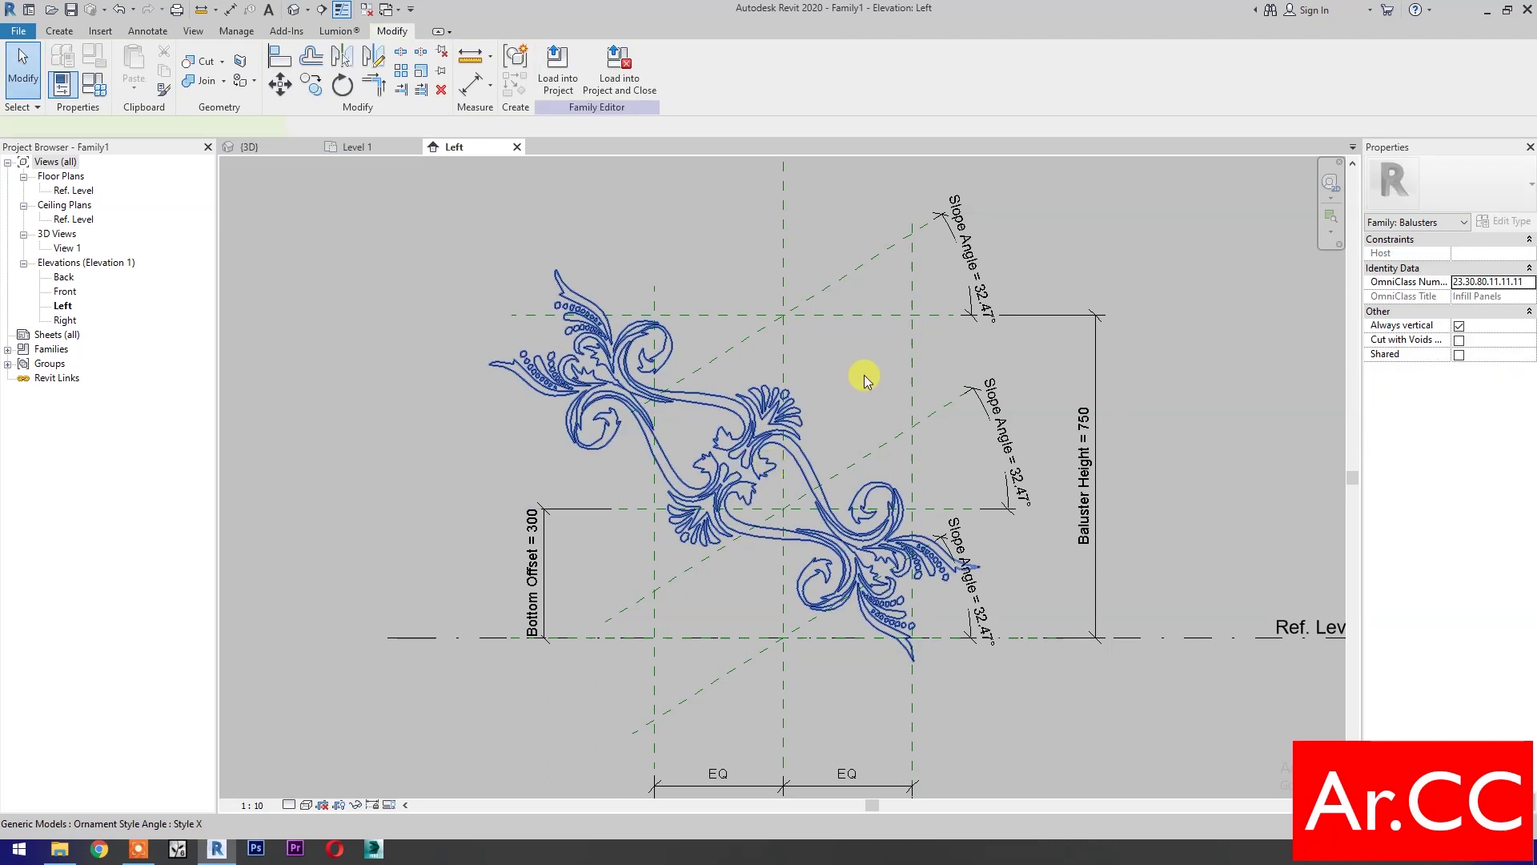
Mirror the ornament about the vertical center plane and delete the original so that only the copy following the slope is kept
{"action": "key", "text": "m"}
{"action": "key", "text": "m"}
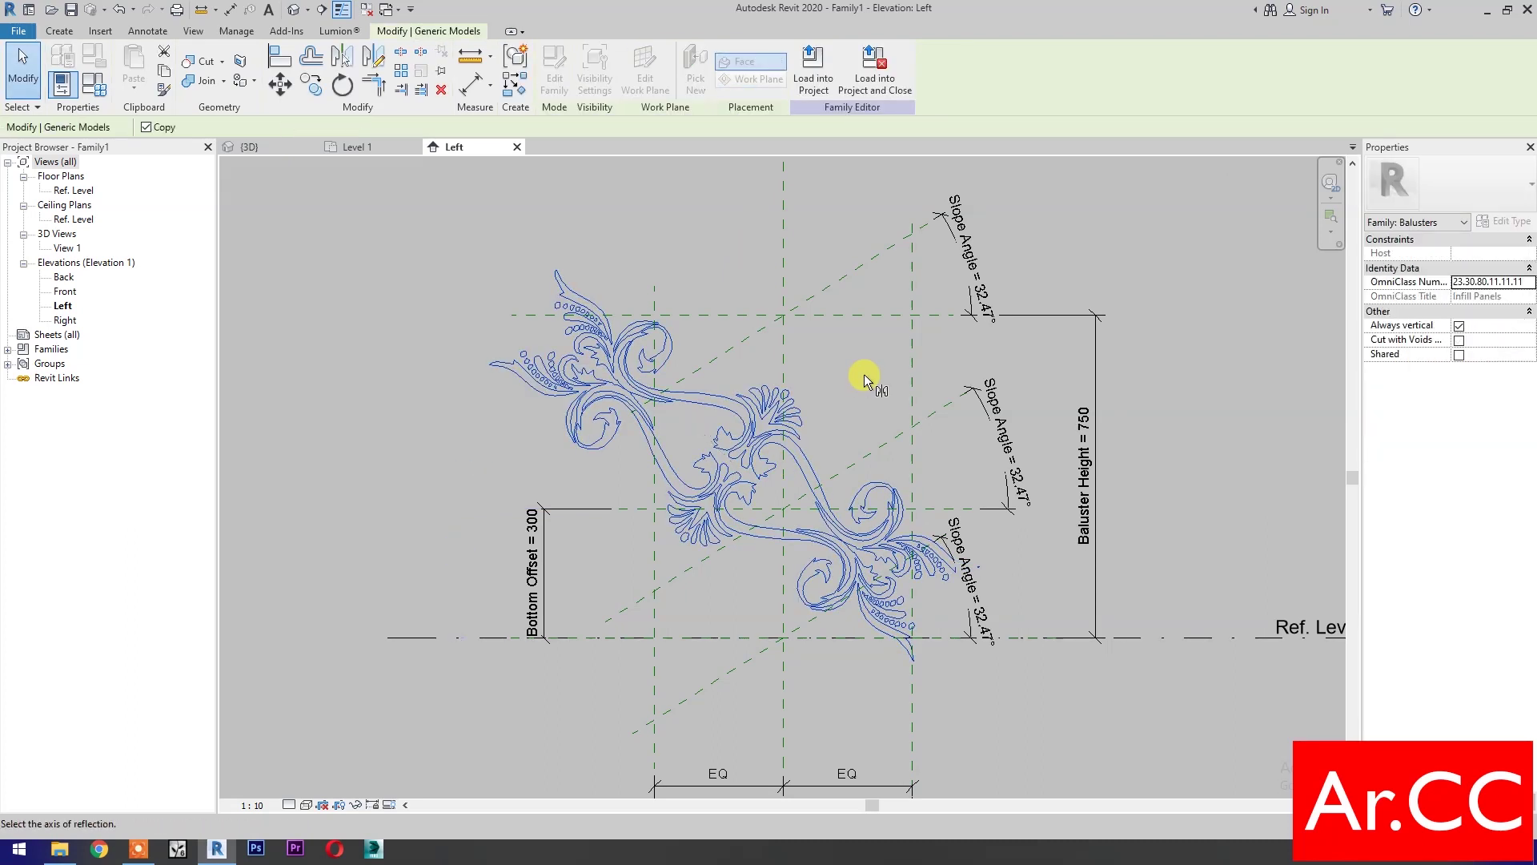
{"action": "left_click", "coordinate": [788, 344]}
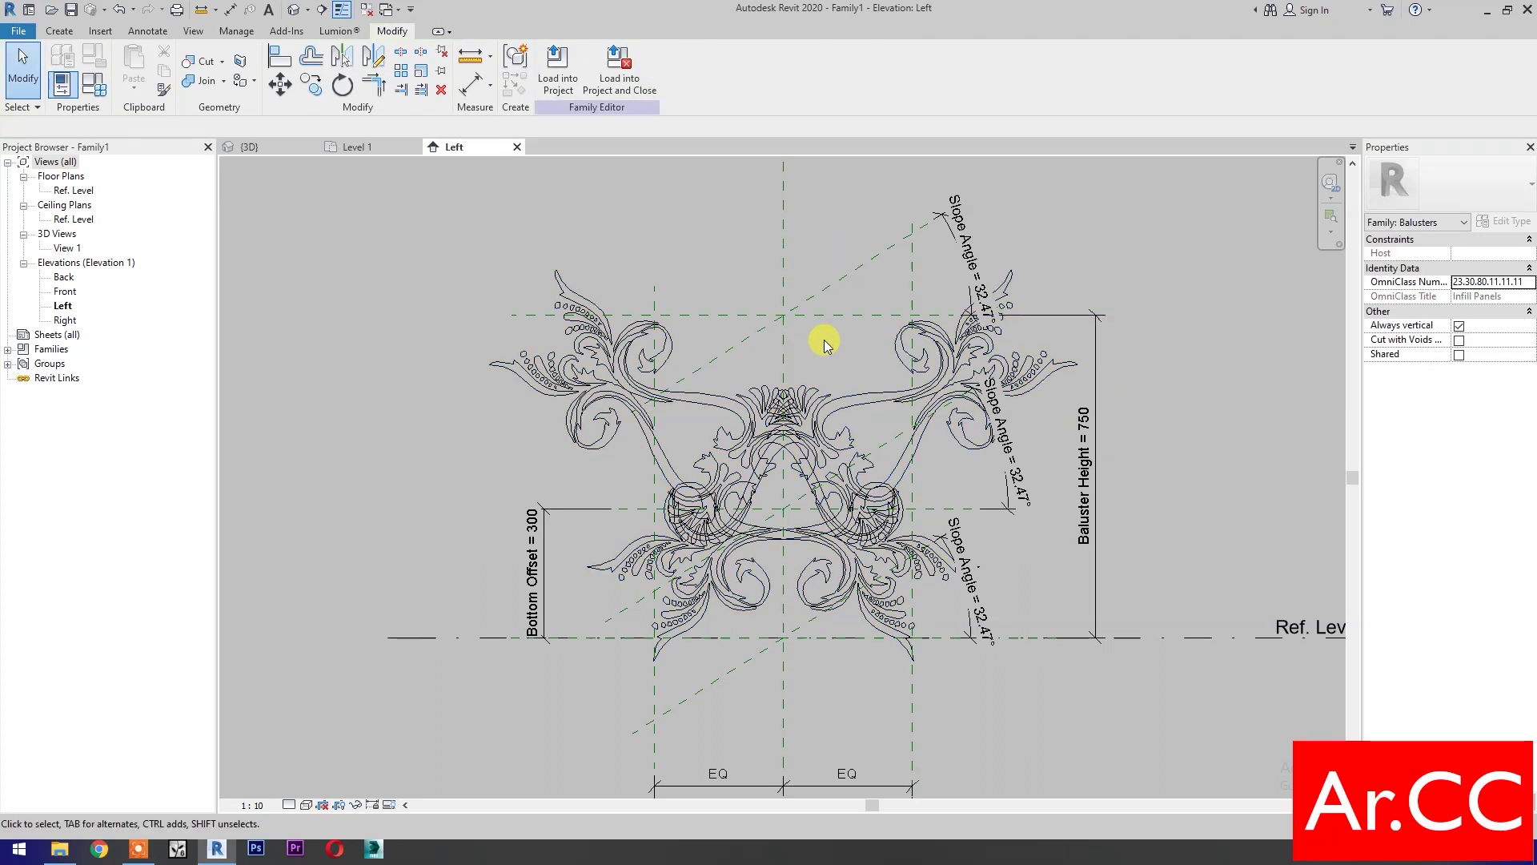
{"action": "left_click", "coordinate": [604, 330]}
{"action": "key", "text": "Delete"}
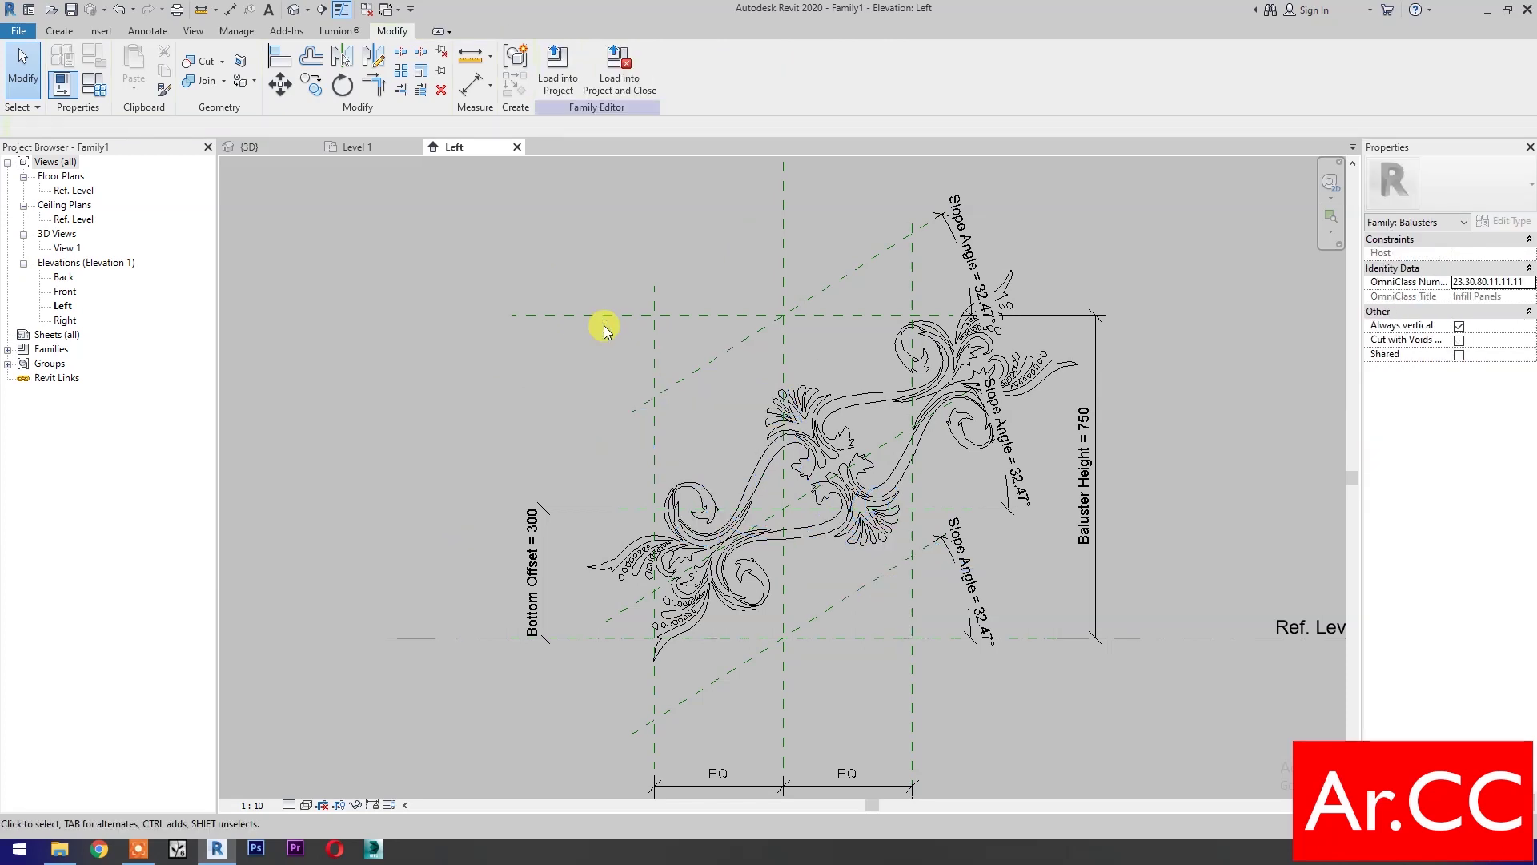
Align the ornament's center references to the vertical center plane and the middle horizontal reference plane
{"action": "key", "text": "a"}
{"action": "key", "text": "l"}
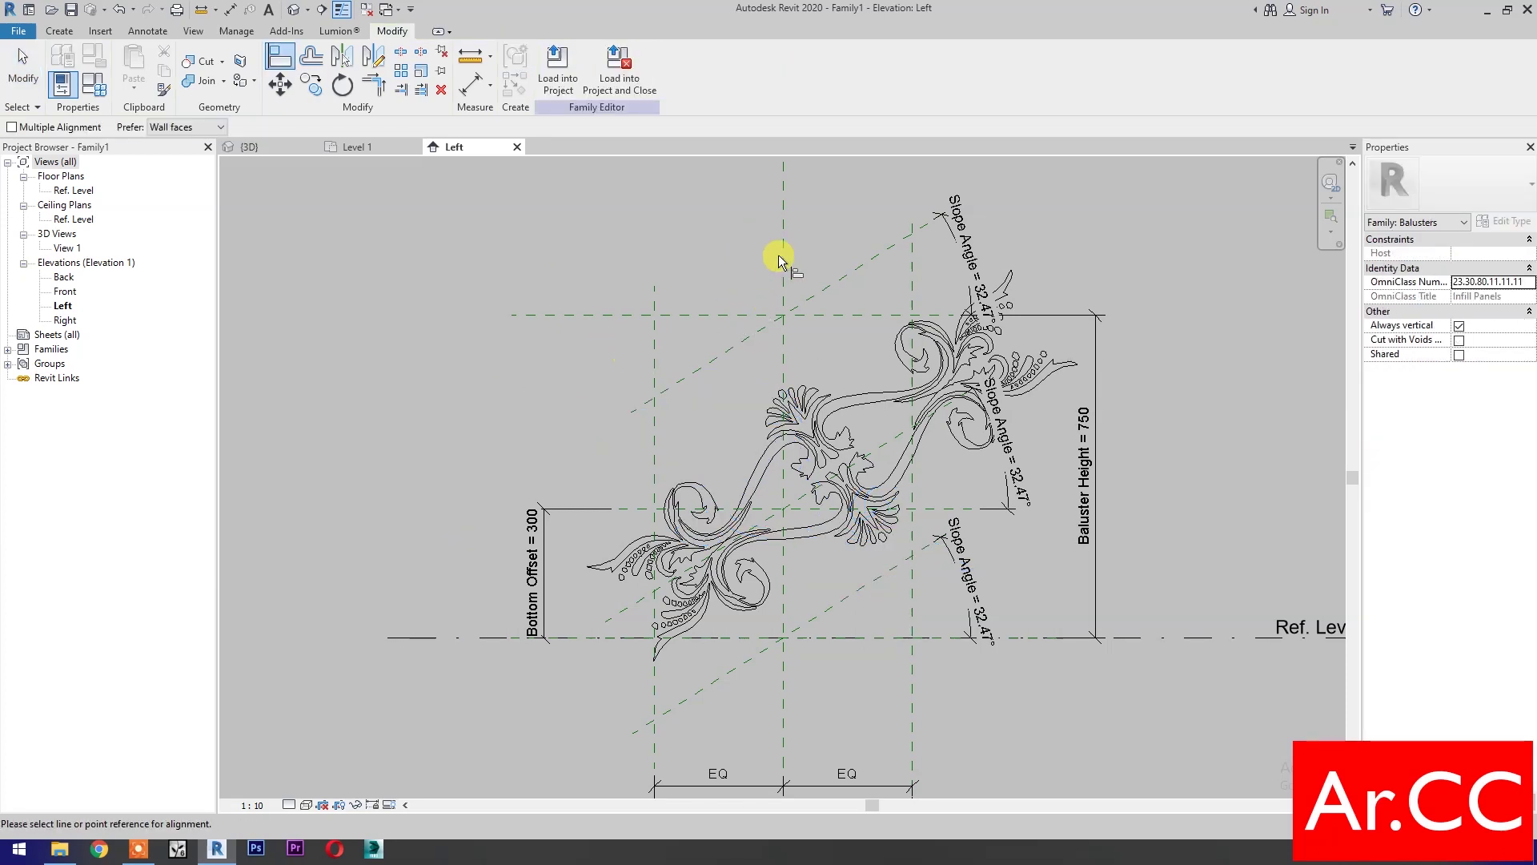
{"action": "left_click", "coordinate": [781, 238]}
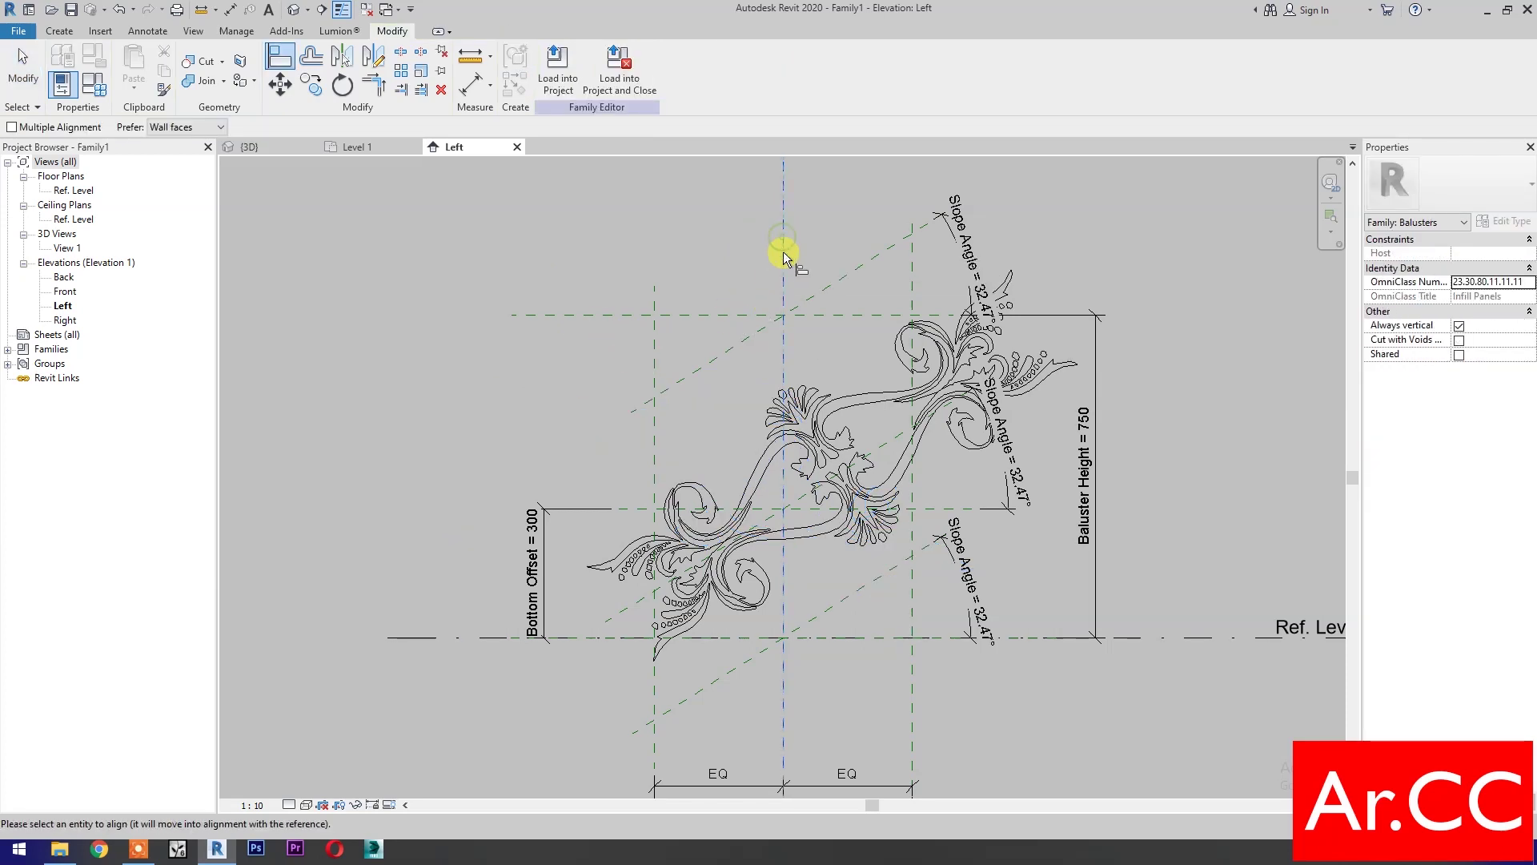
{"action": "left_click", "coordinate": [835, 478]}
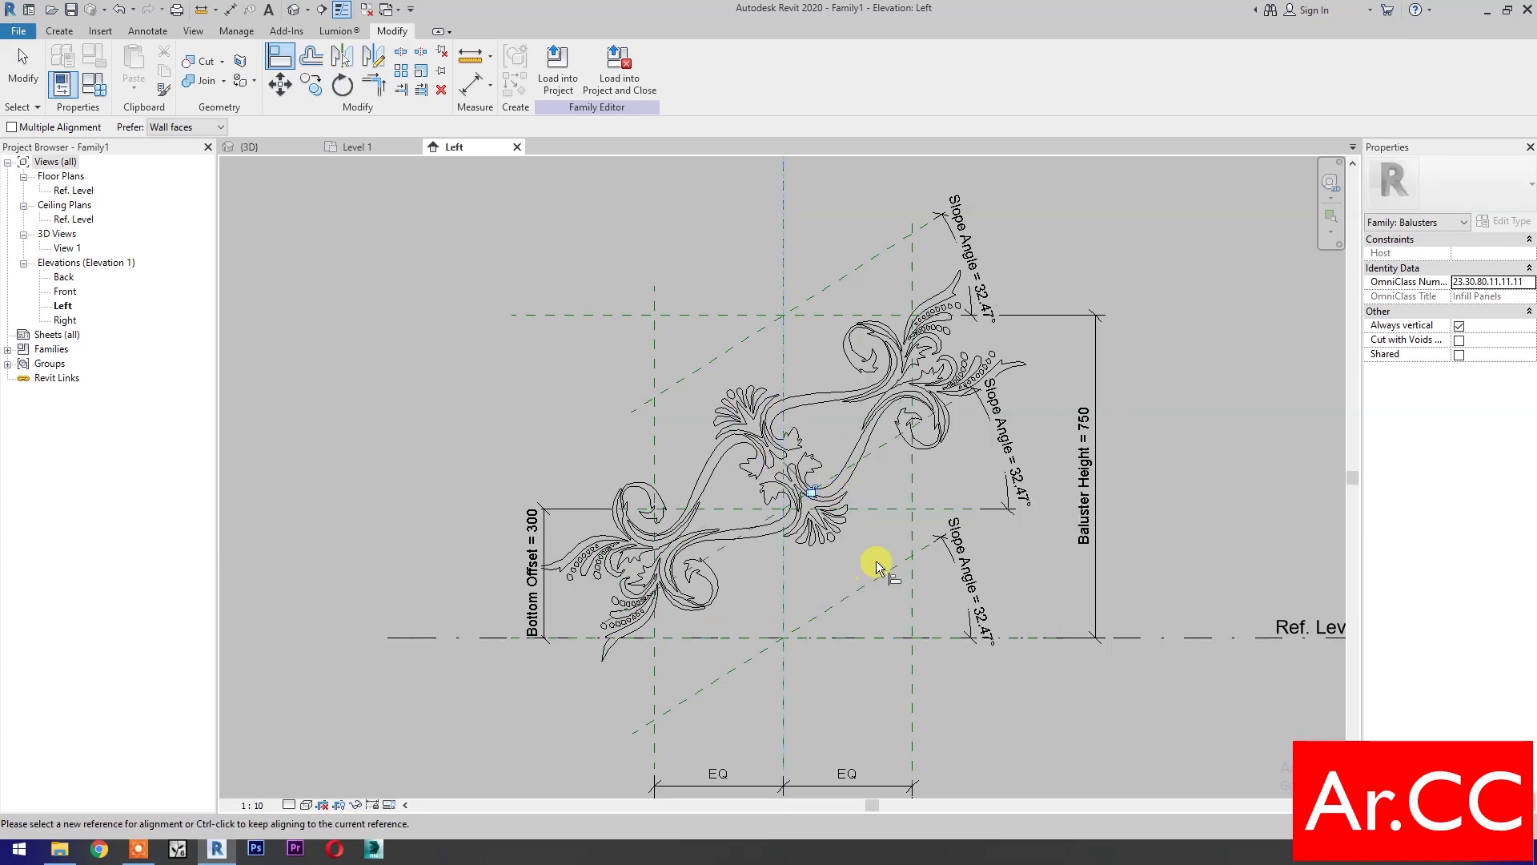
{"action": "left_click", "coordinate": [938, 509]}
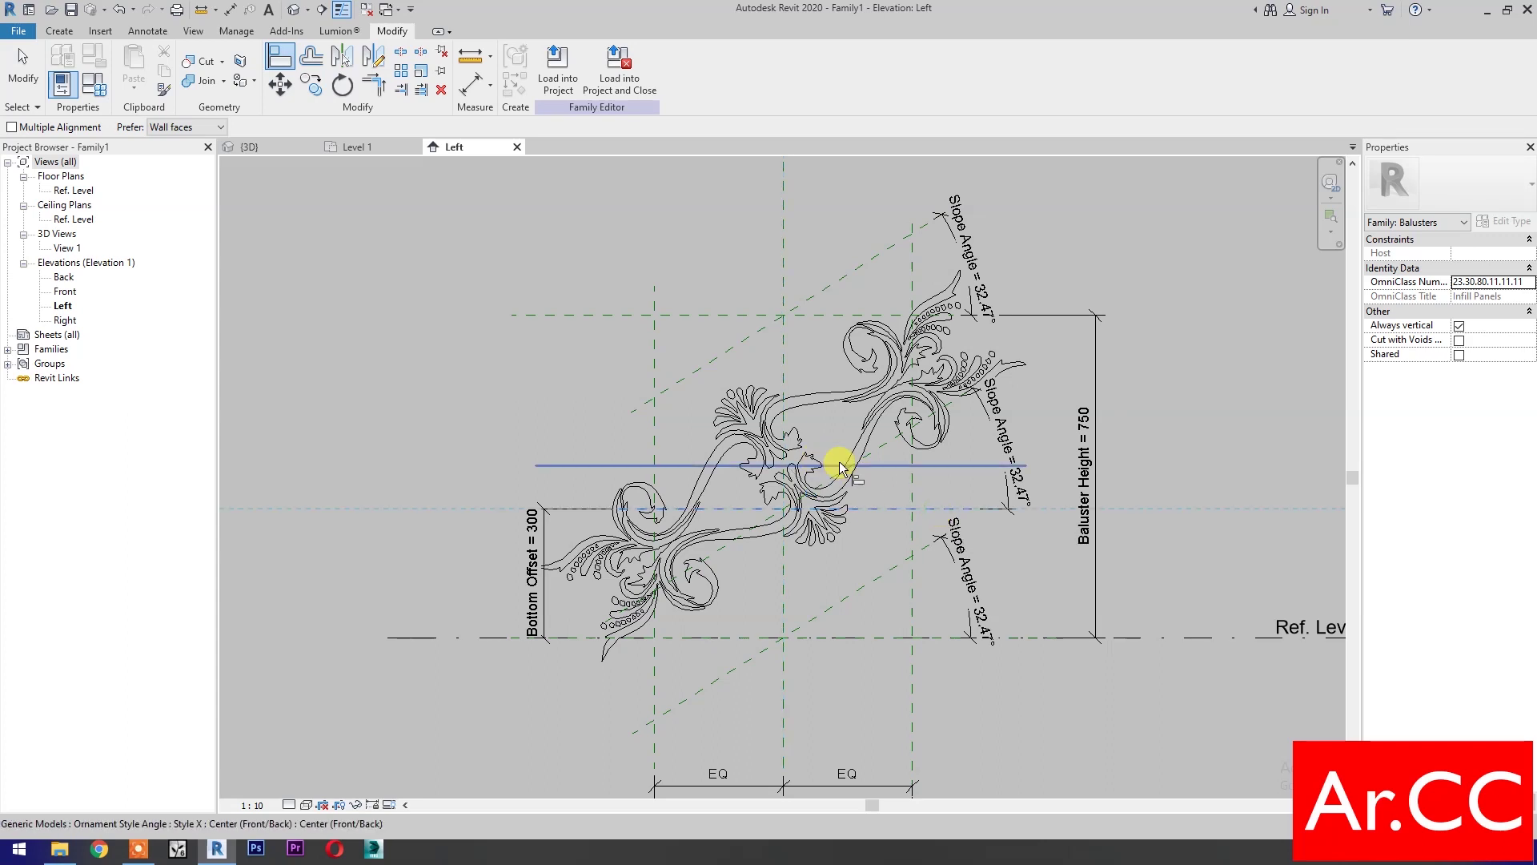
{"action": "left_click", "coordinate": [839, 464]}
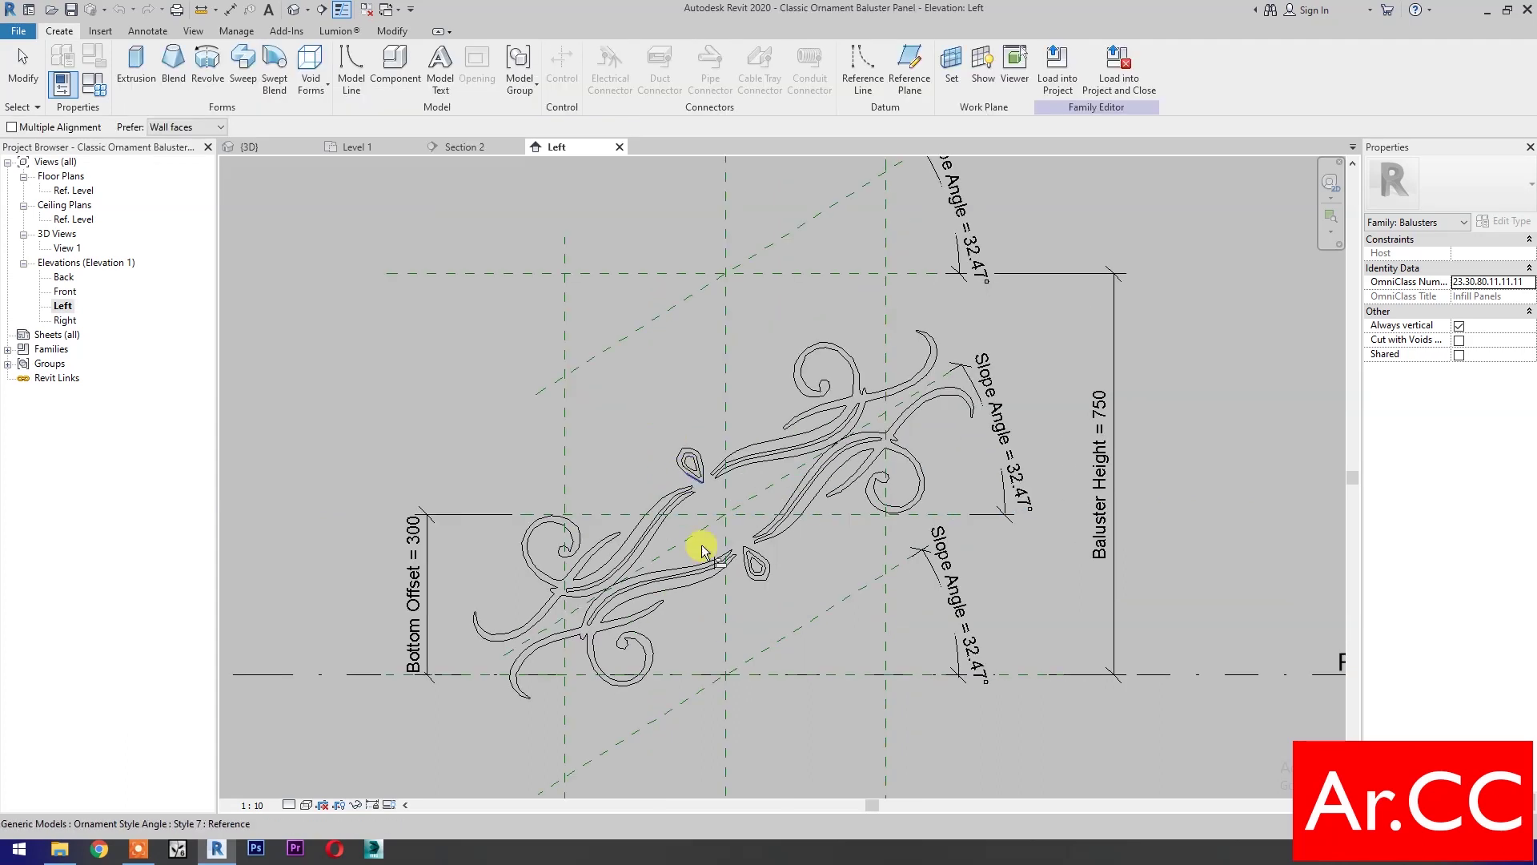
In the Classic Ornament Baluster Panel family, align and lock the Style 7 ornament to the vertical center plane and the middle horizontal plane
{"action": "left_click", "coordinate": [728, 306]}
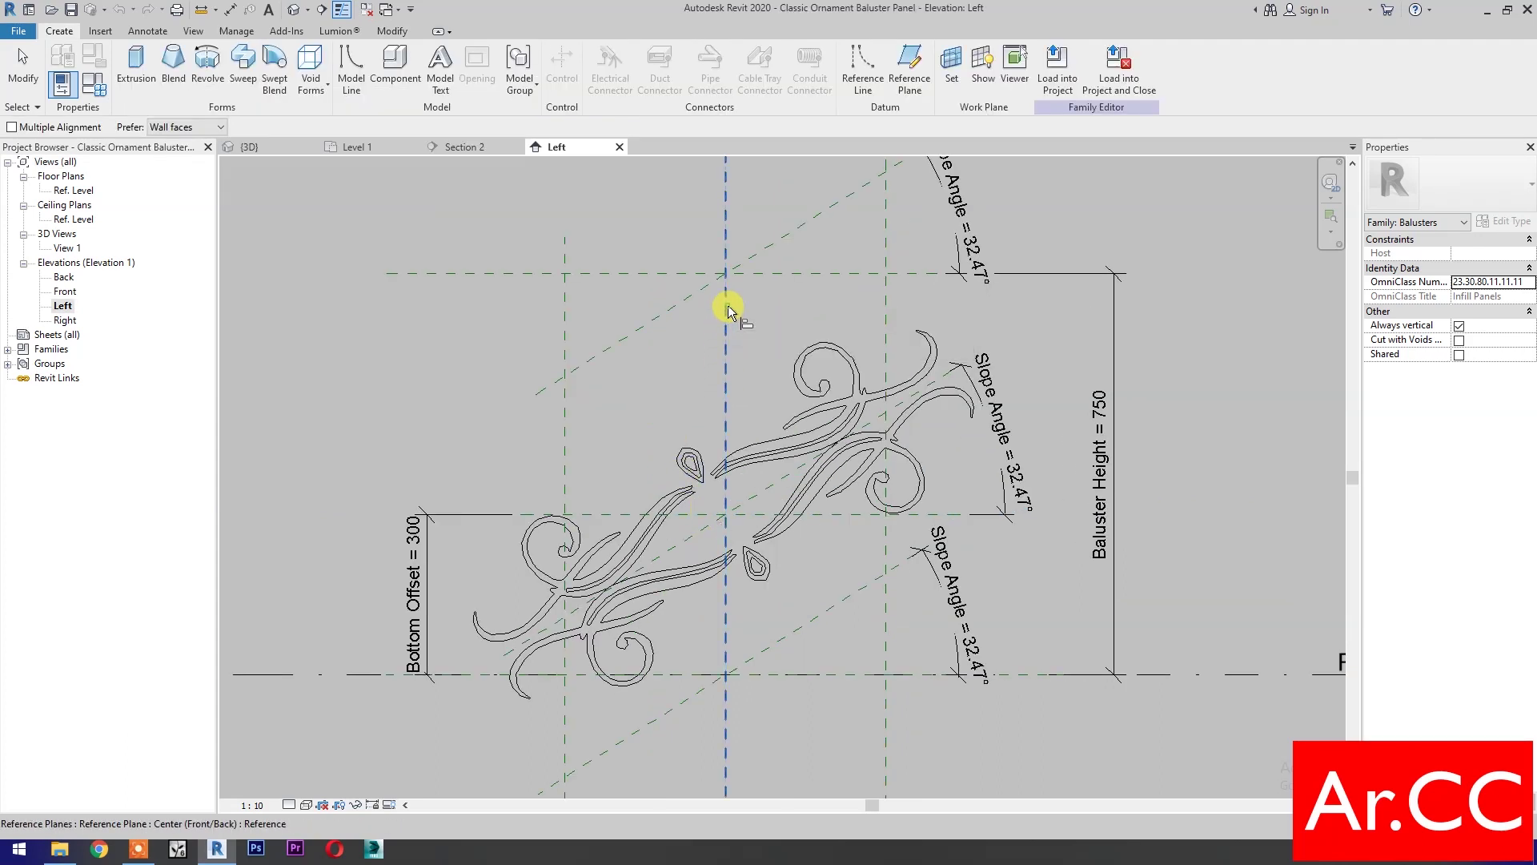
{"action": "left_click", "coordinate": [726, 519]}
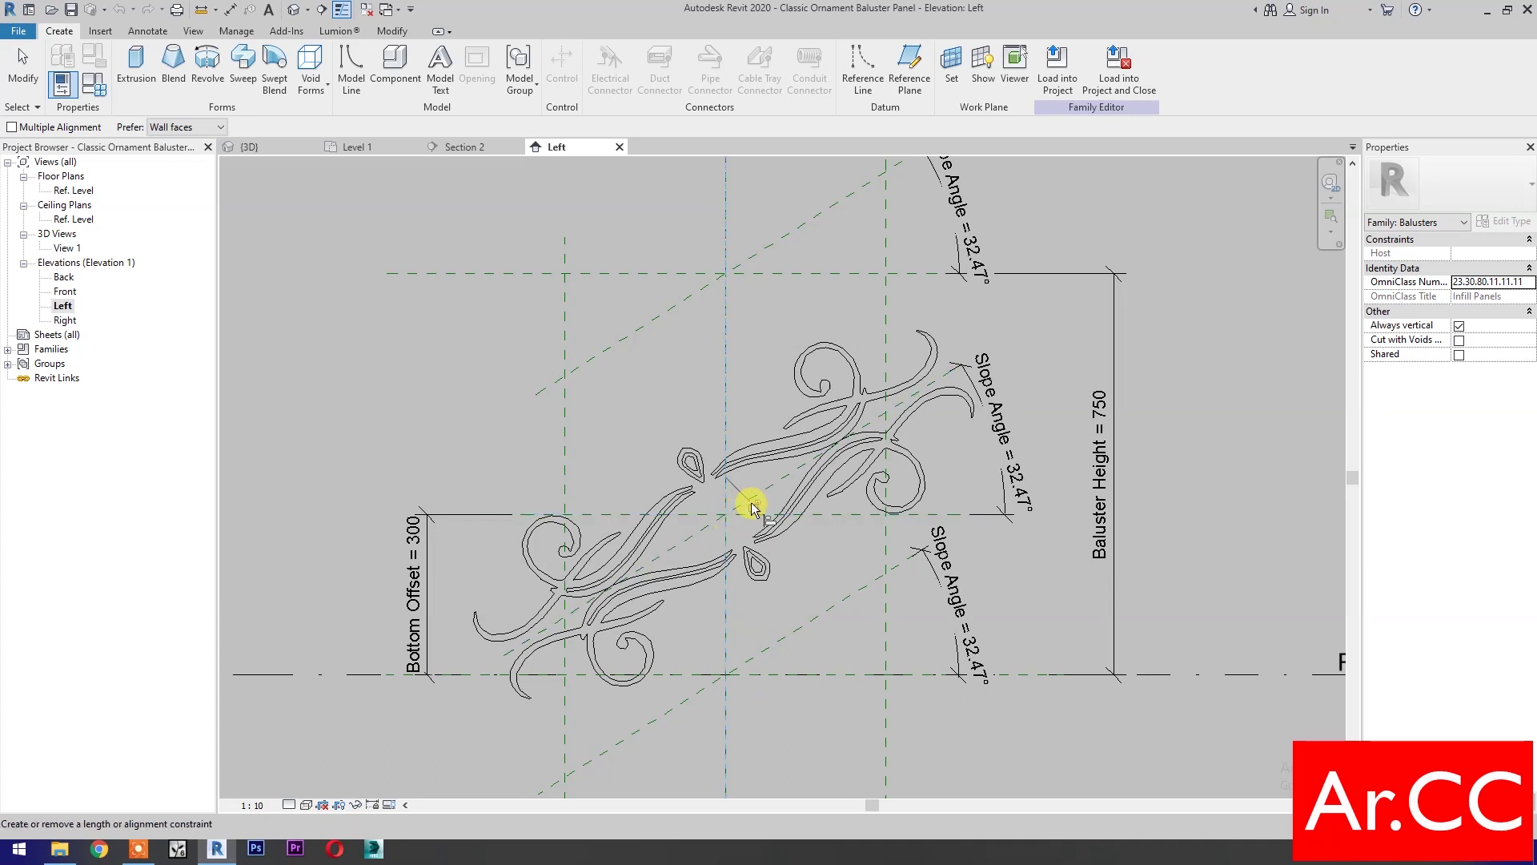
{"action": "left_click", "coordinate": [753, 506]}
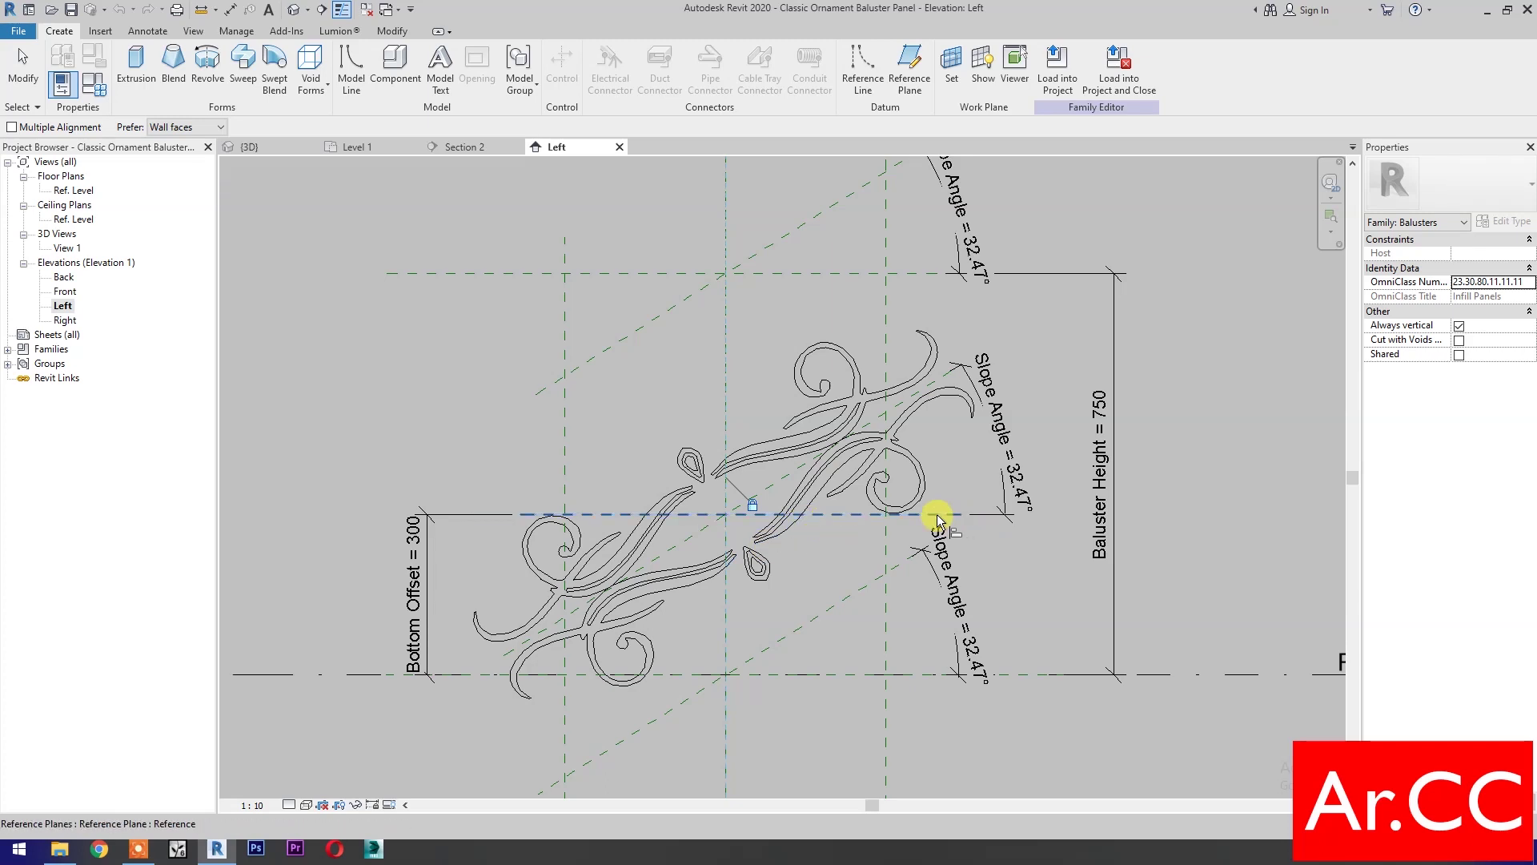
{"action": "key", "text": "Escape"}
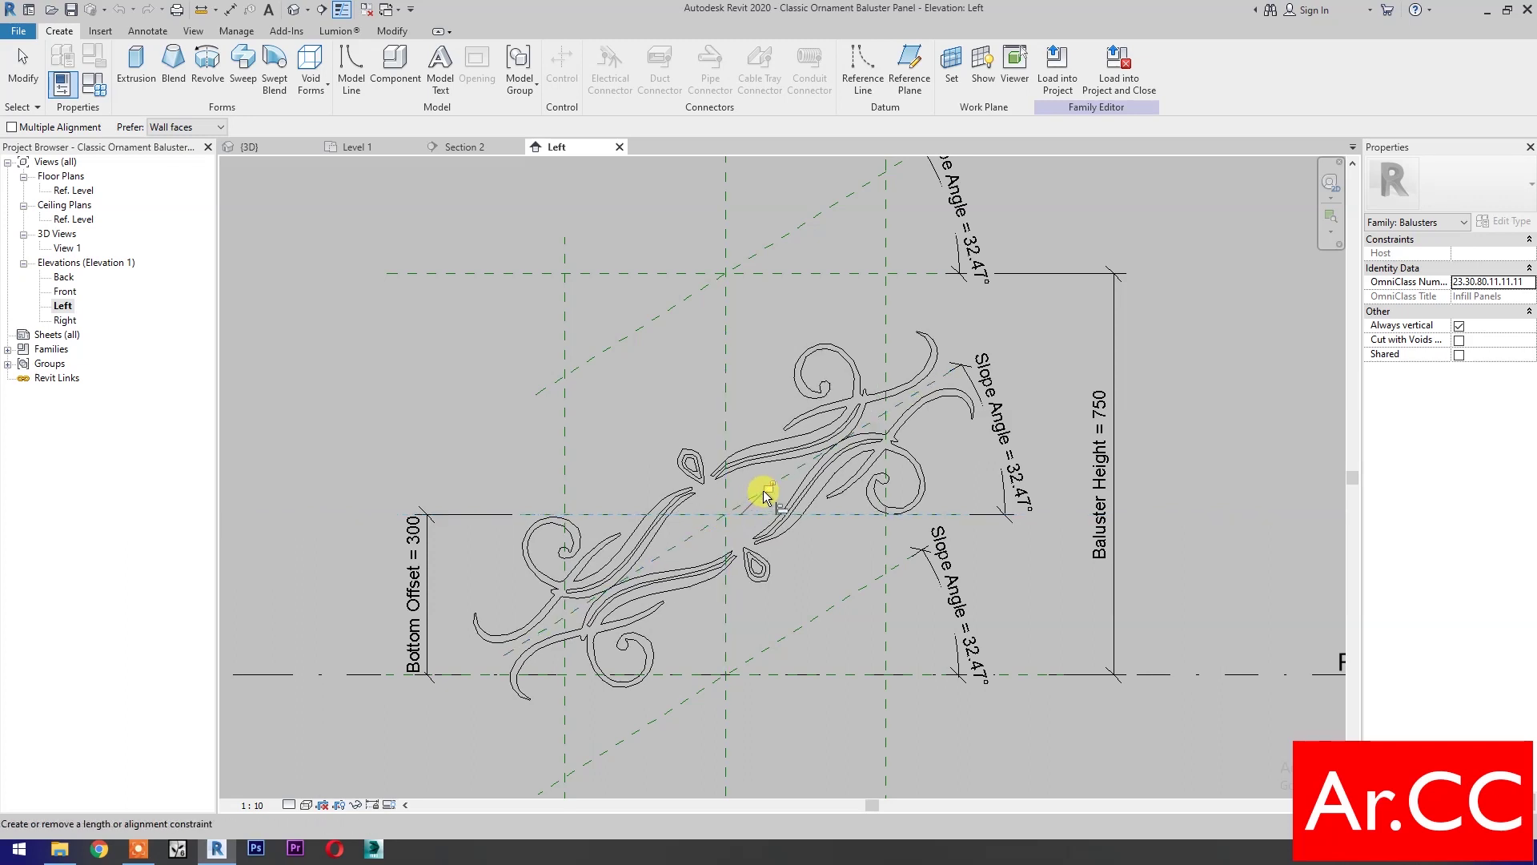
{"action": "key", "text": "Escape"}
{"action": "key", "text": "Escape"}
{"action": "scroll", "coordinate": [790, 553], "scroll_direction": "down", "scroll_amount": 3}
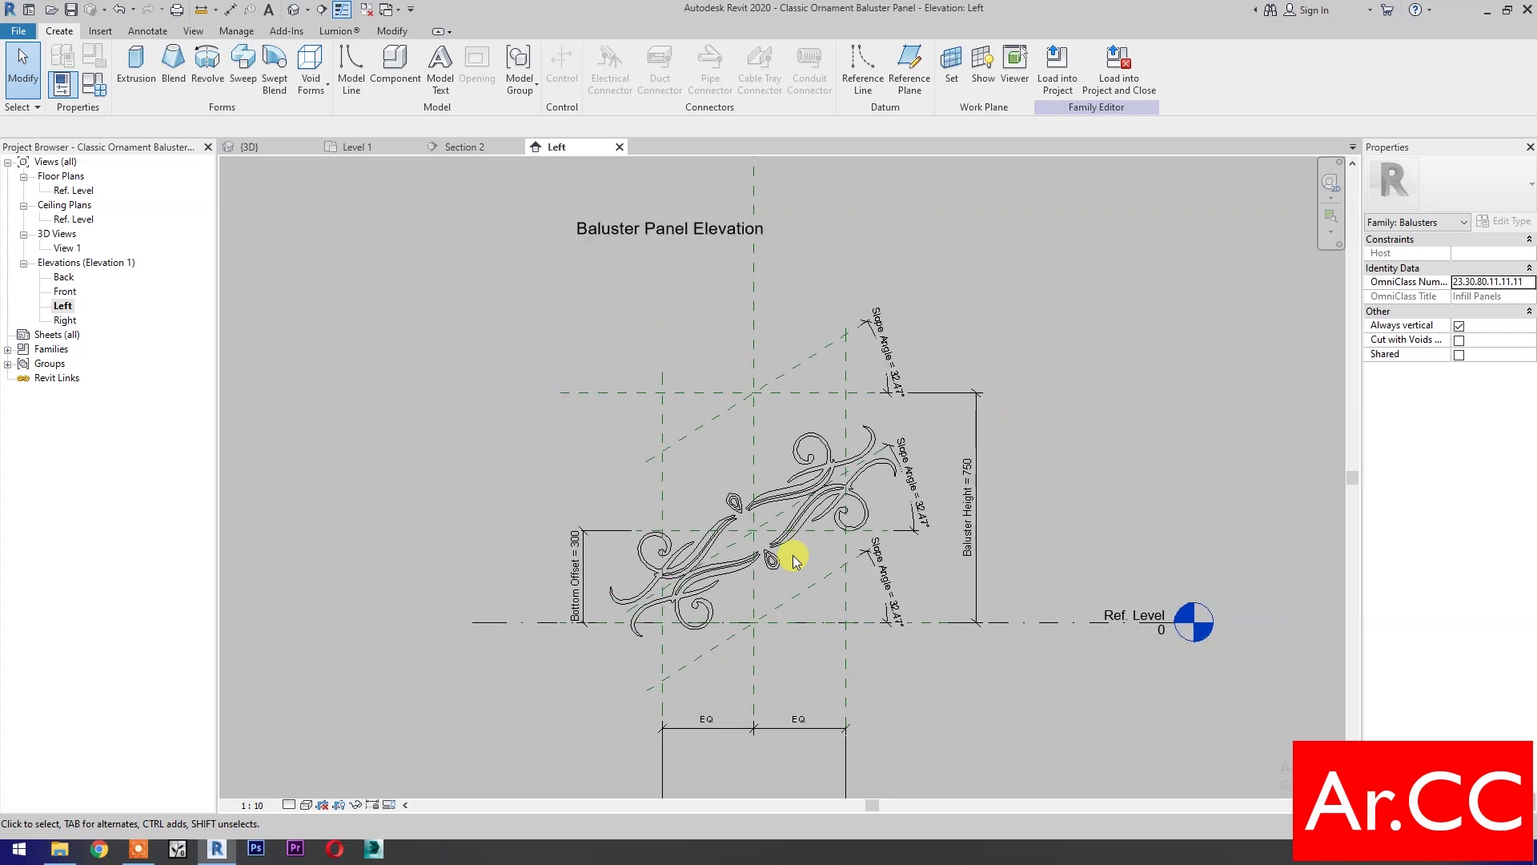
Test the Bottom Offset of Ornament Style 7 at 500, and restore it to 300
{"action": "left_click", "coordinate": [98, 92]}
{"action": "left_click", "coordinate": [303, 320]}
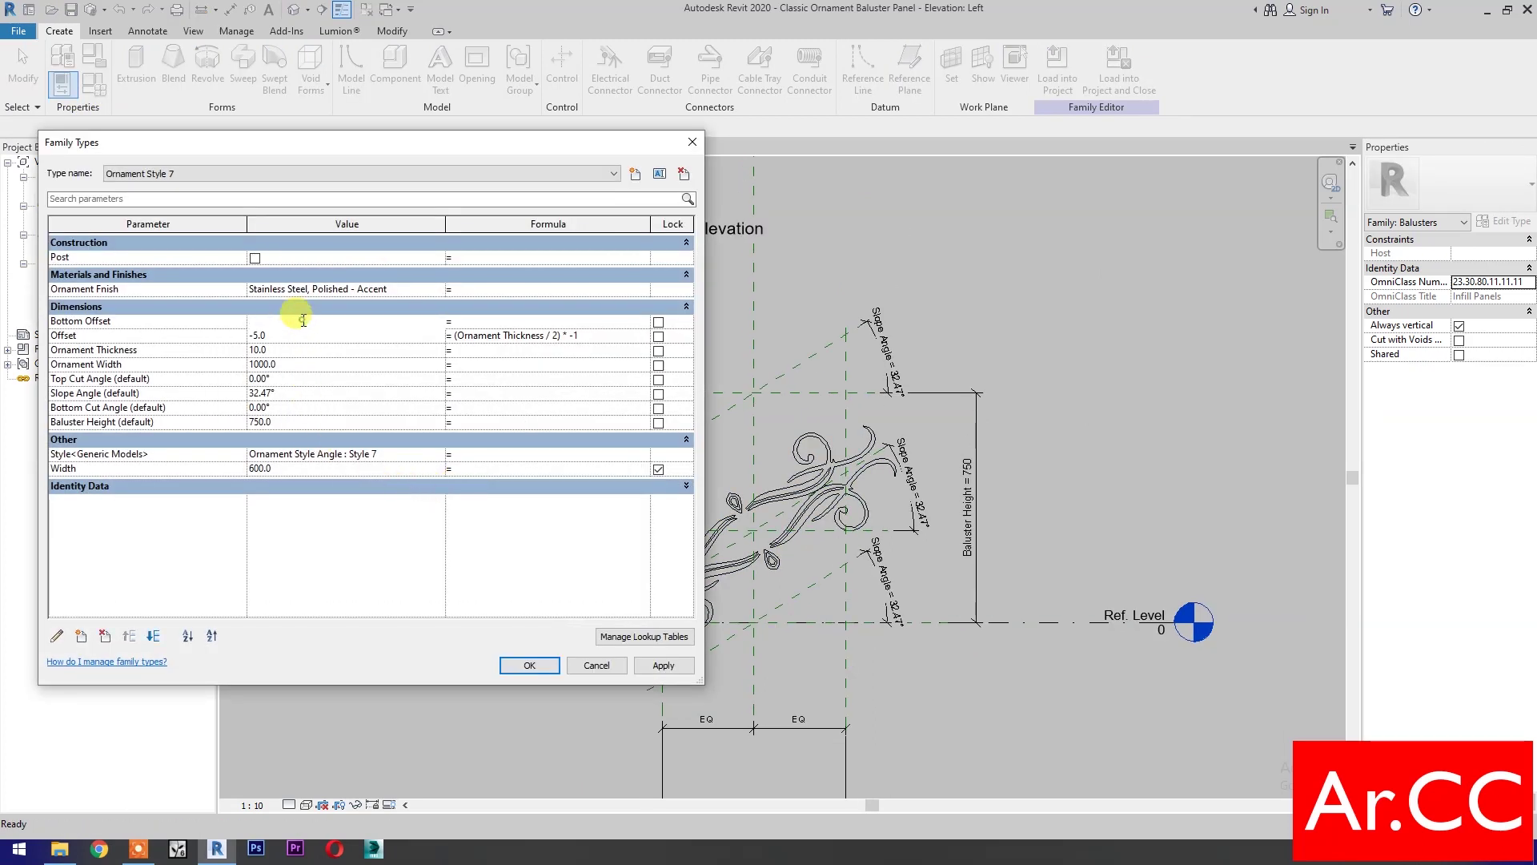
{"action": "type", "text": "500"}
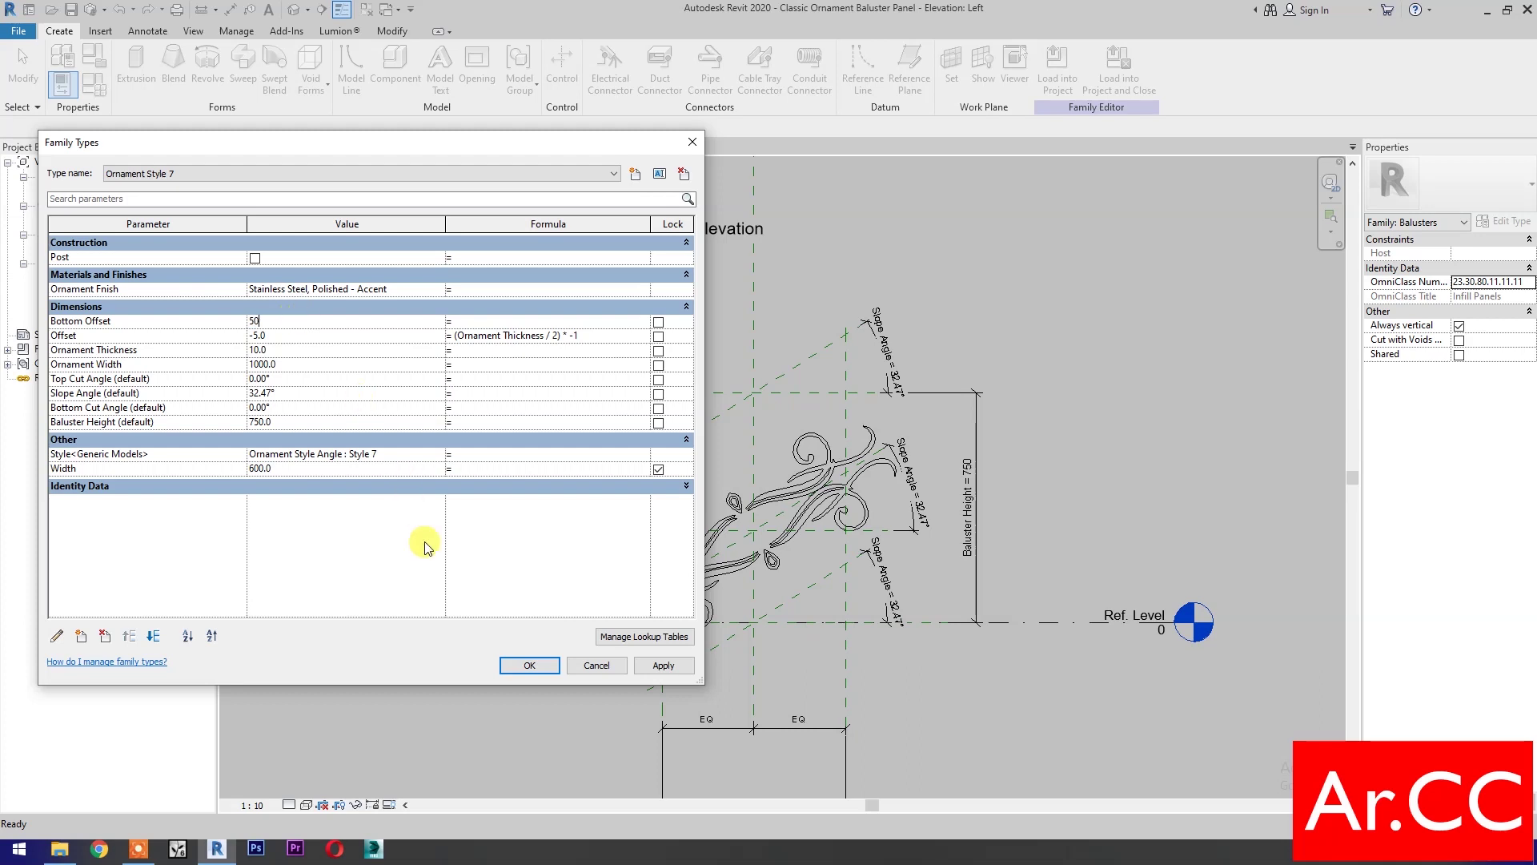
{"action": "left_click", "coordinate": [665, 666]}
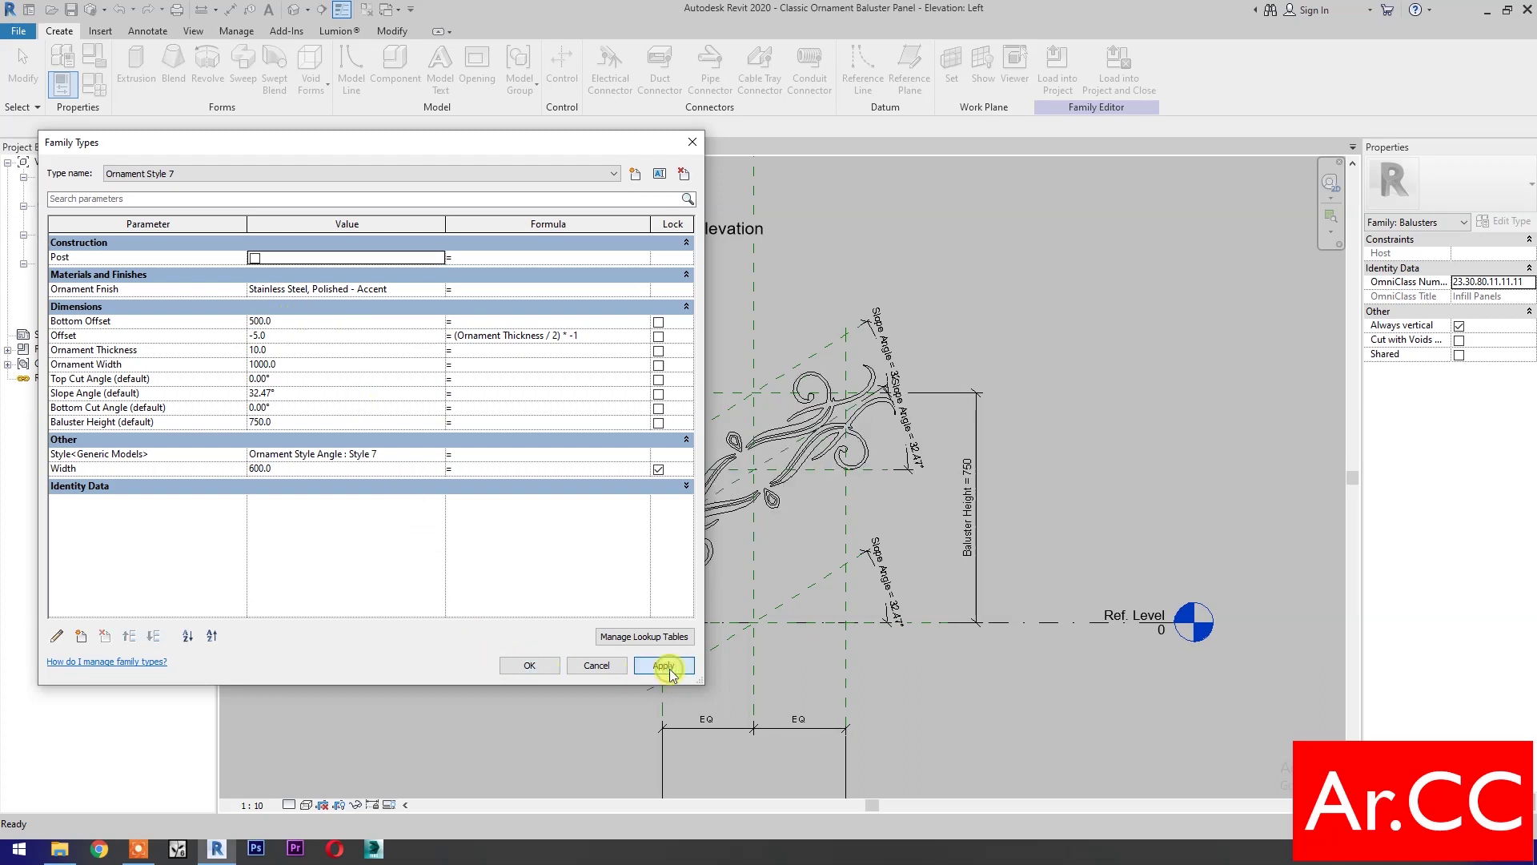
{"action": "left_click", "coordinate": [312, 321]}
{"action": "type", "text": "300"}
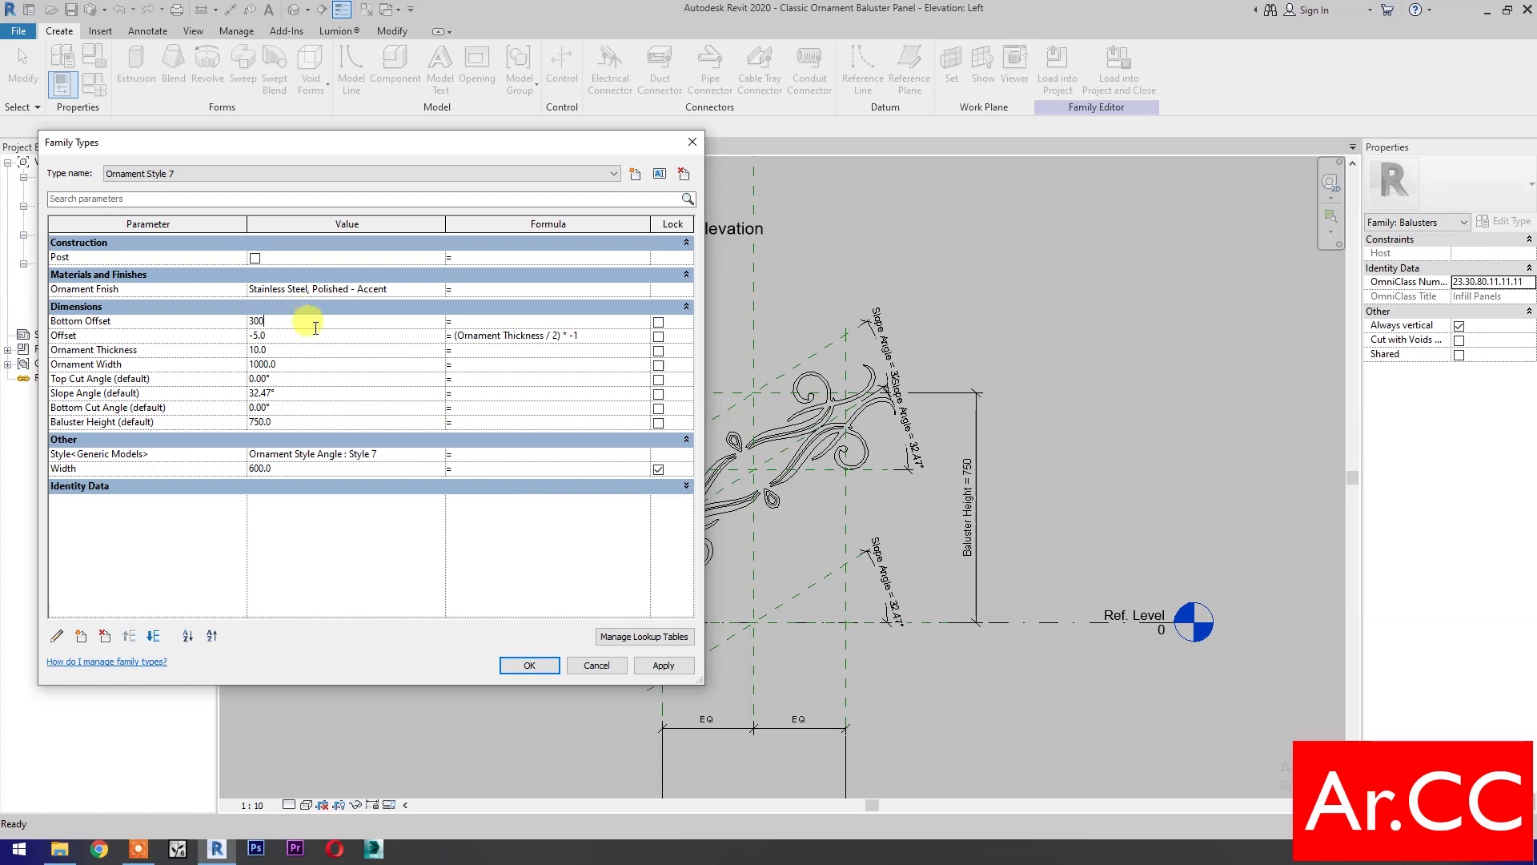
{"action": "left_click", "coordinate": [662, 666]}
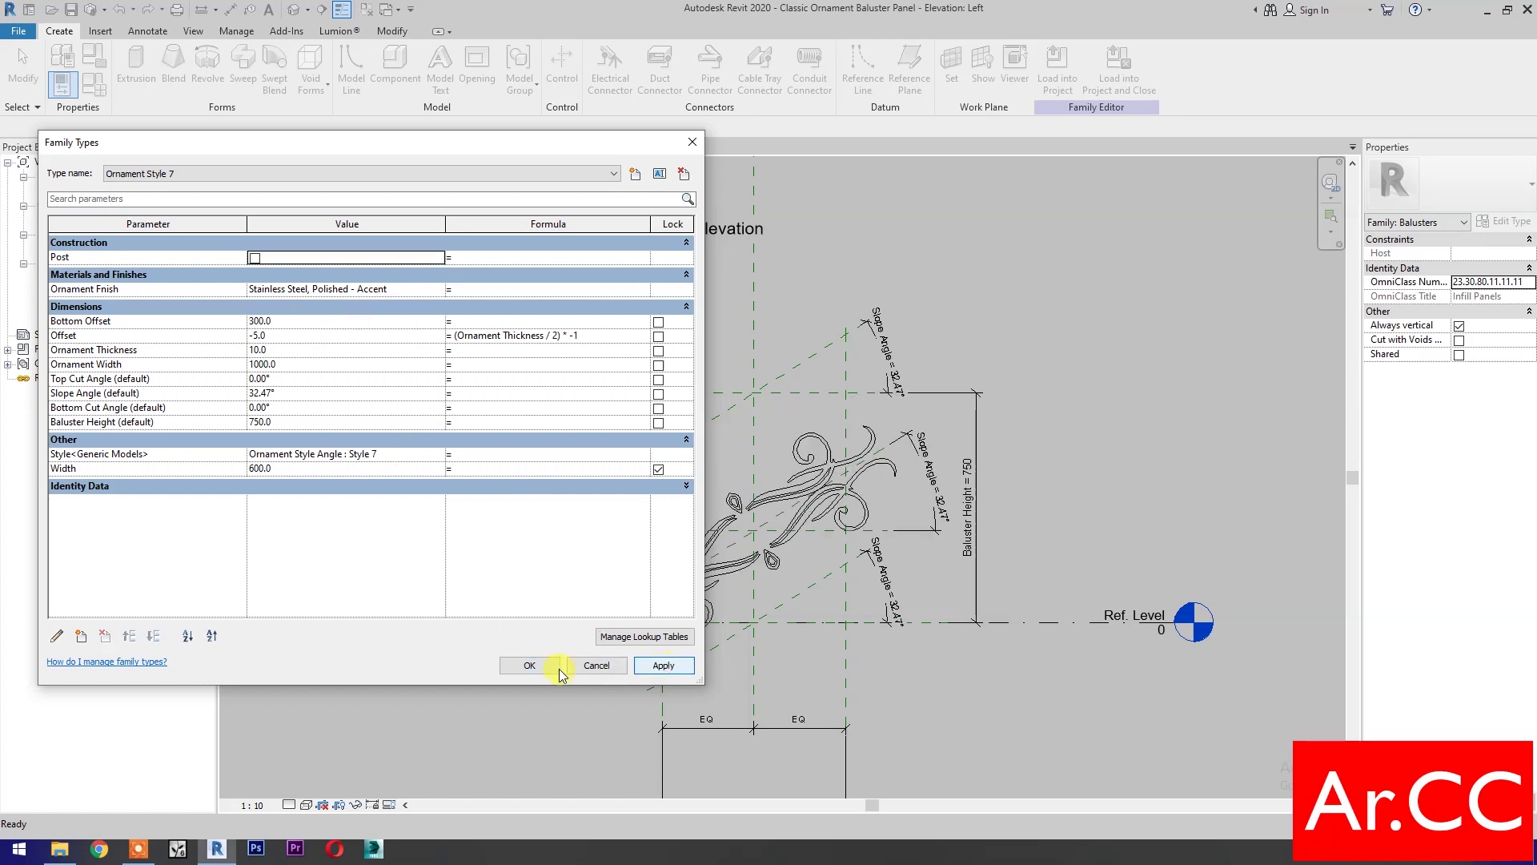
{"action": "left_click", "coordinate": [528, 665]}
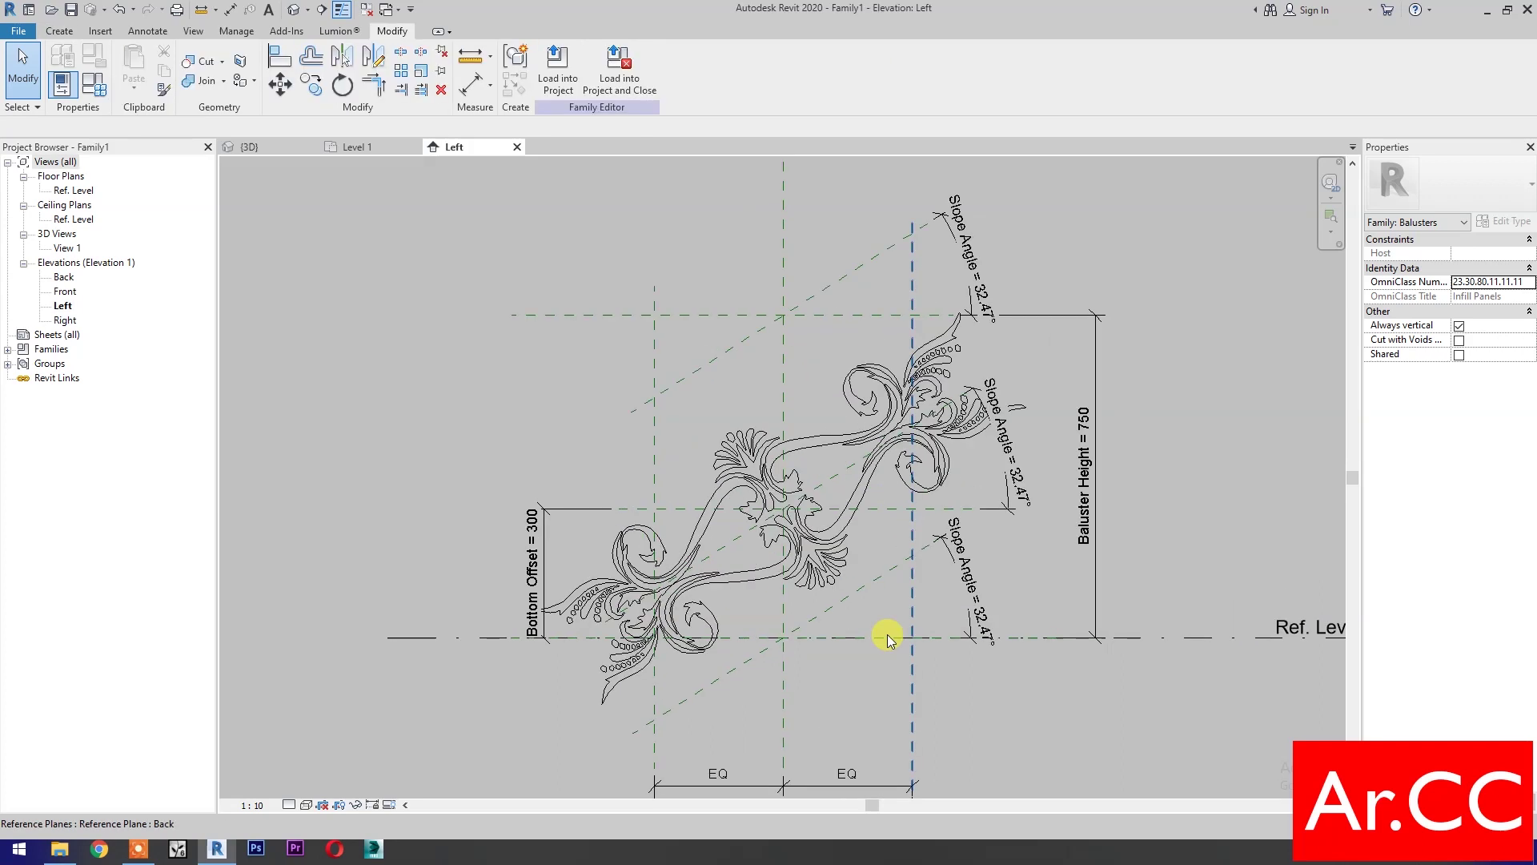
Associate the nested ornament's Ornament Finish with a new material type parameter named "Ornament Fnish"
{"action": "left_click", "coordinate": [835, 570]}
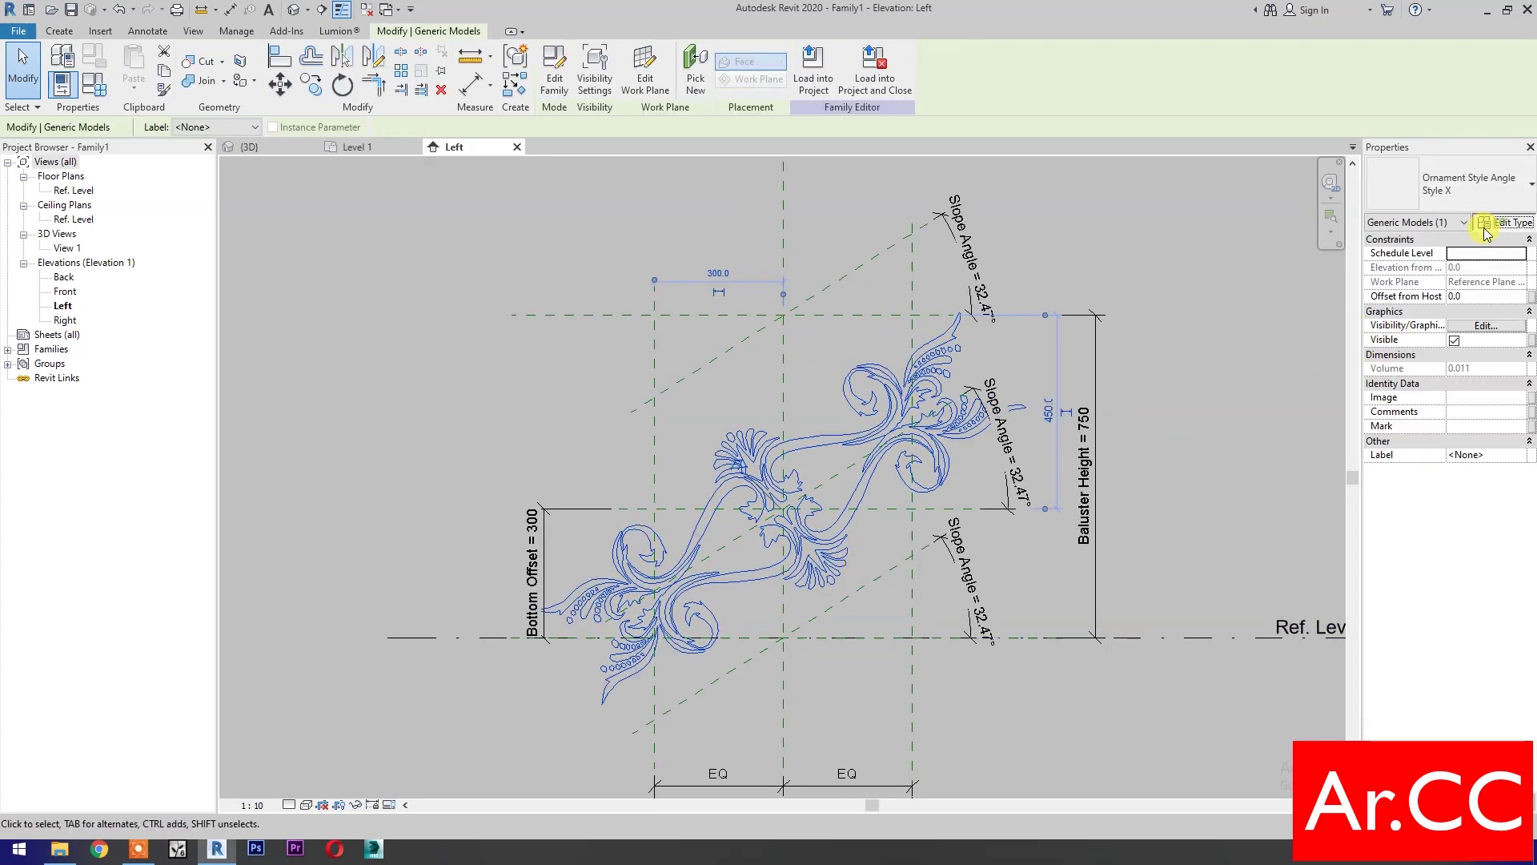
{"action": "left_click", "coordinate": [1505, 224]}
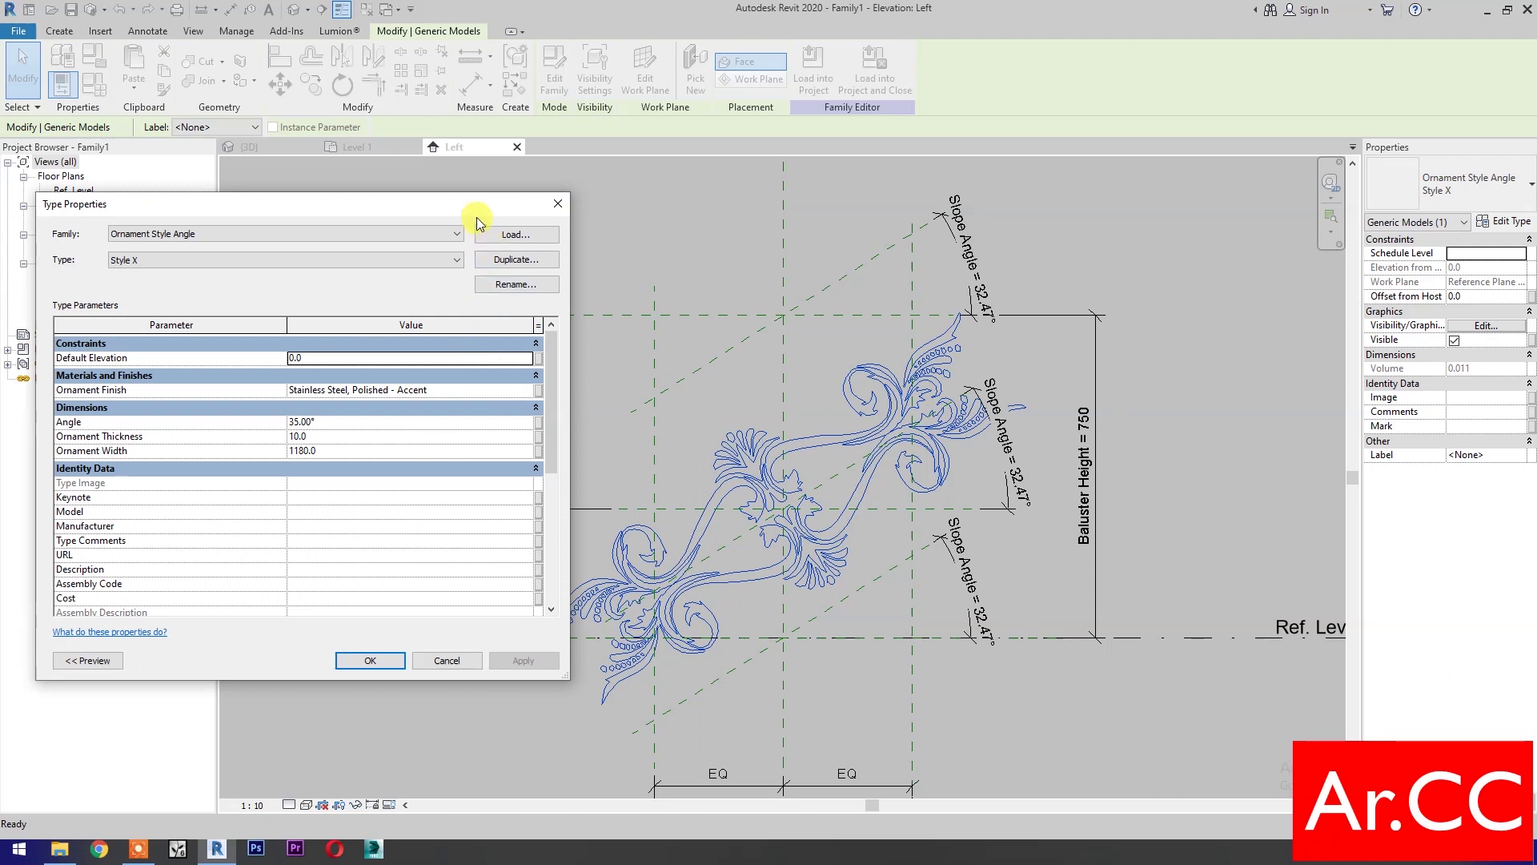
{"action": "left_click_drag", "start_coordinate": [512, 201], "coordinate": [589, 116]}
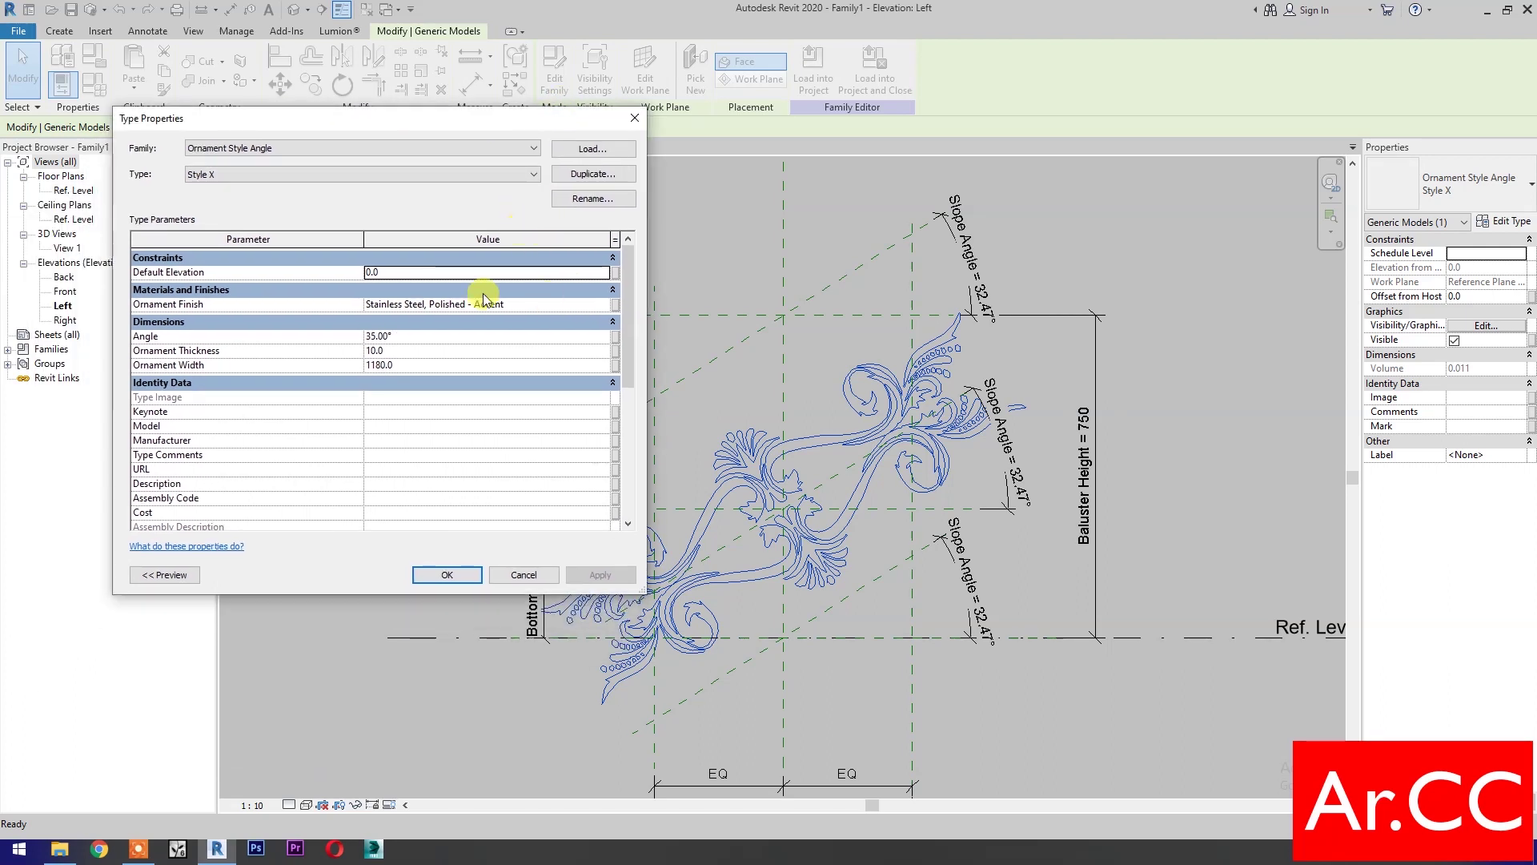
{"action": "left_click", "coordinate": [614, 312]}
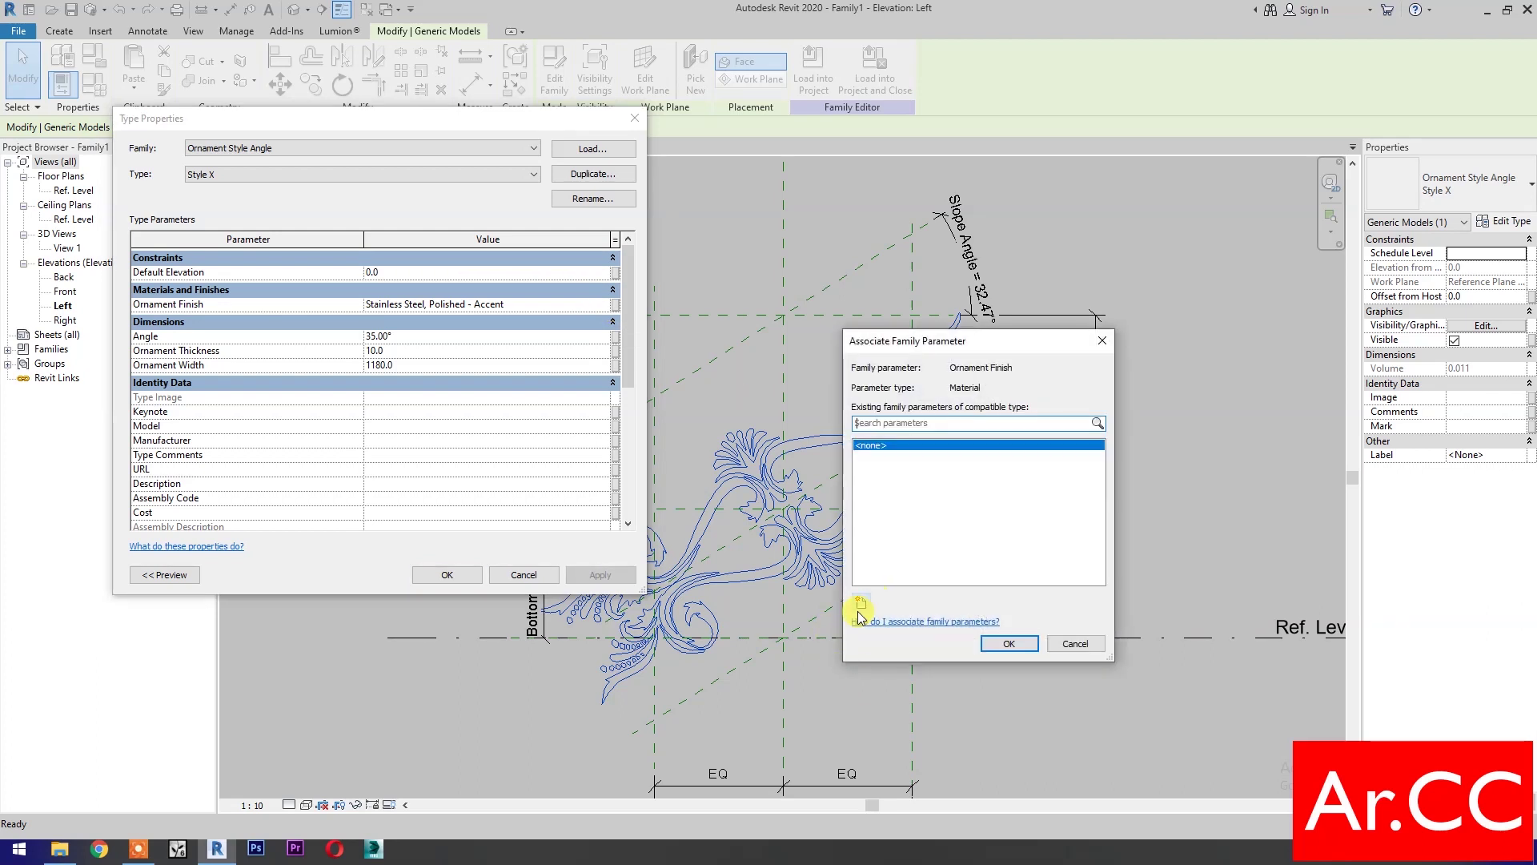
{"action": "left_click", "coordinate": [860, 602]}
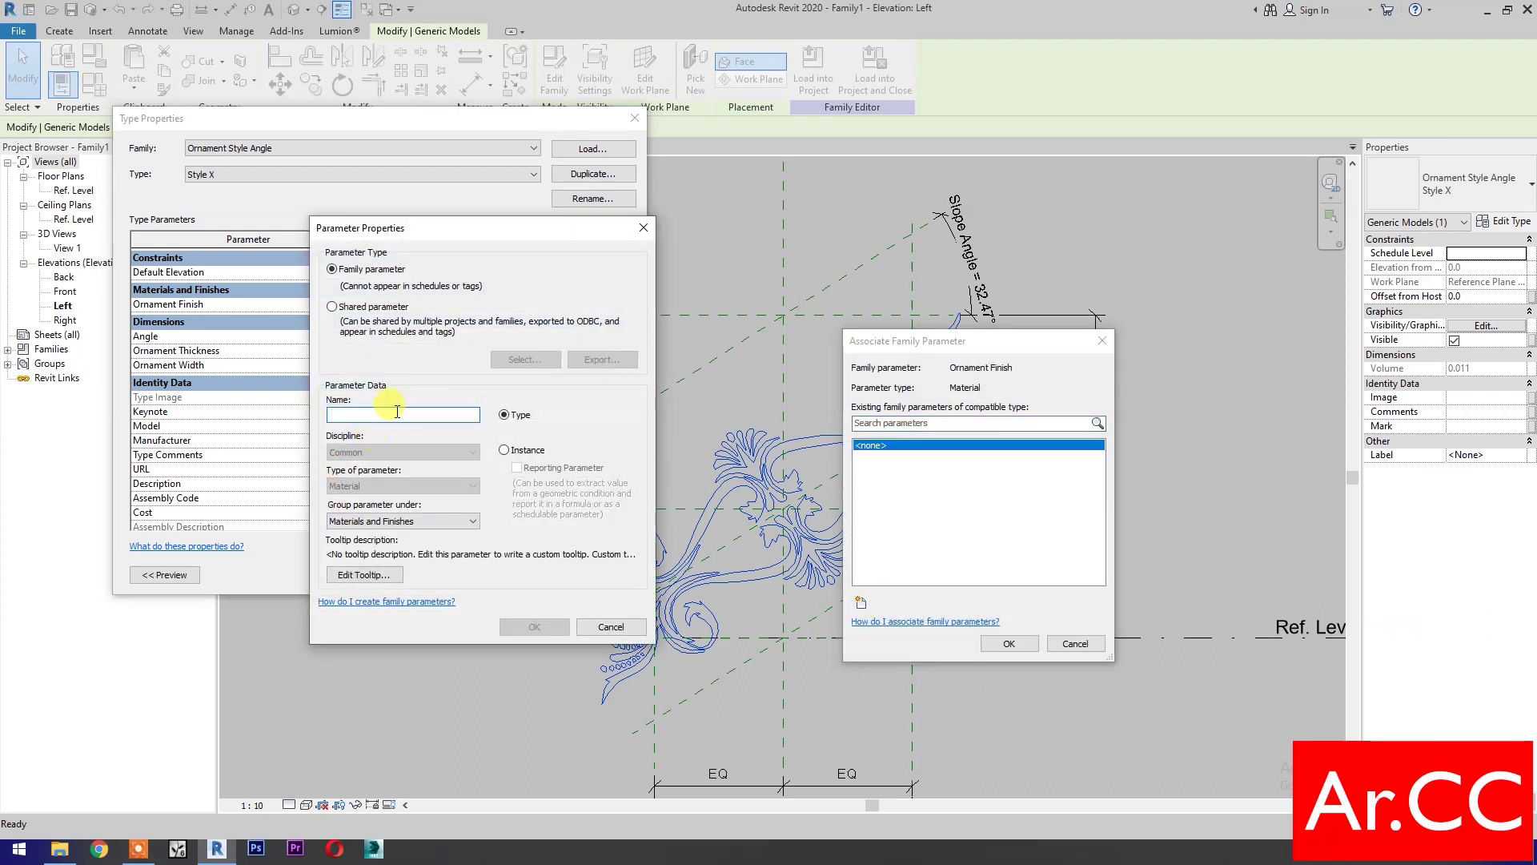
{"action": "type", "text": "Ornament Fnish"}
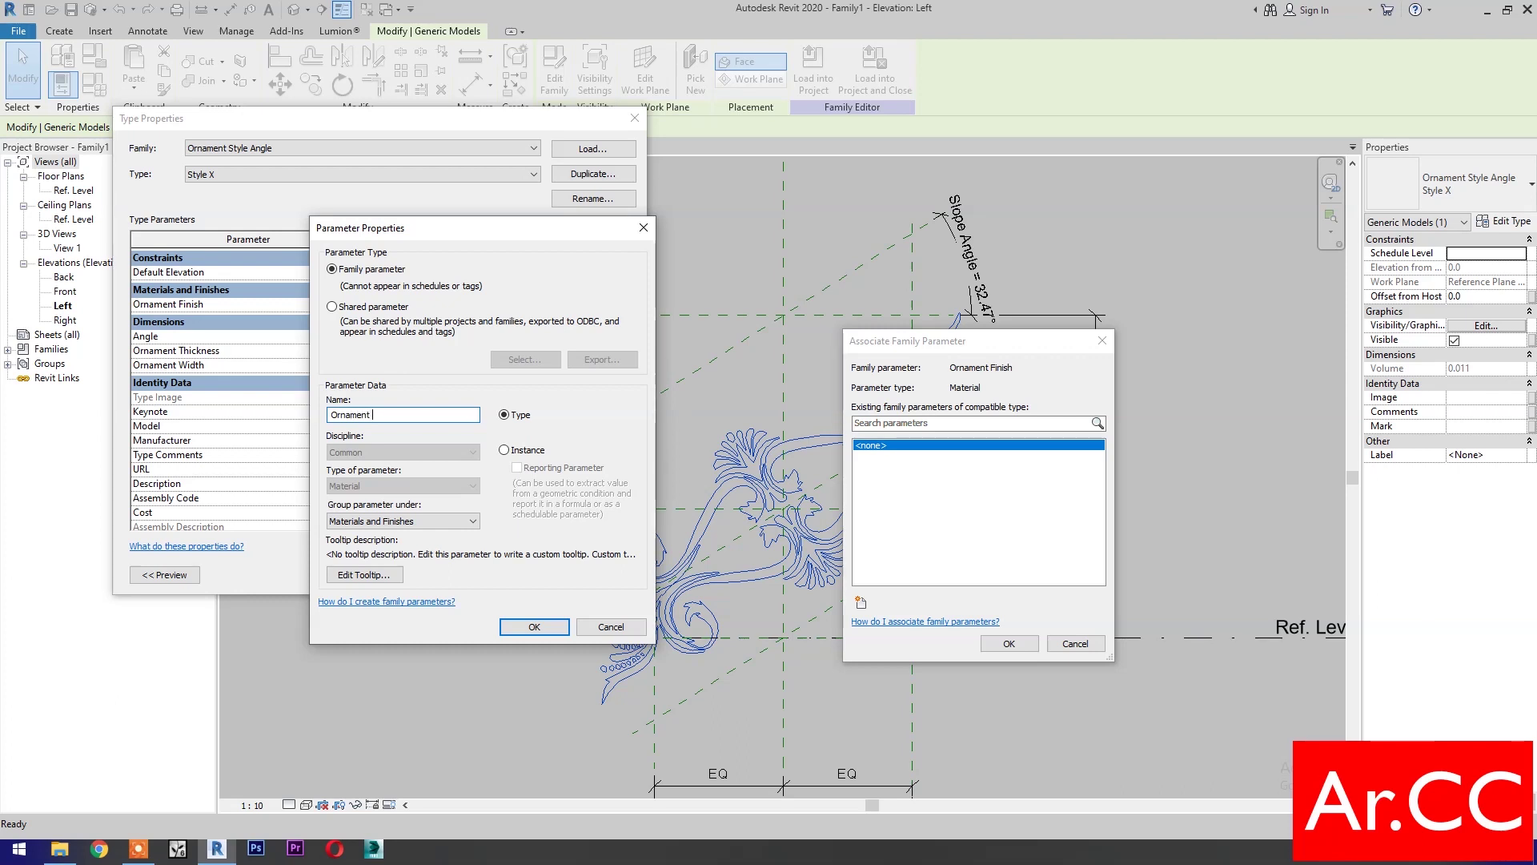
{"action": "left_click", "coordinate": [529, 627]}
{"action": "left_click", "coordinate": [1010, 643]}
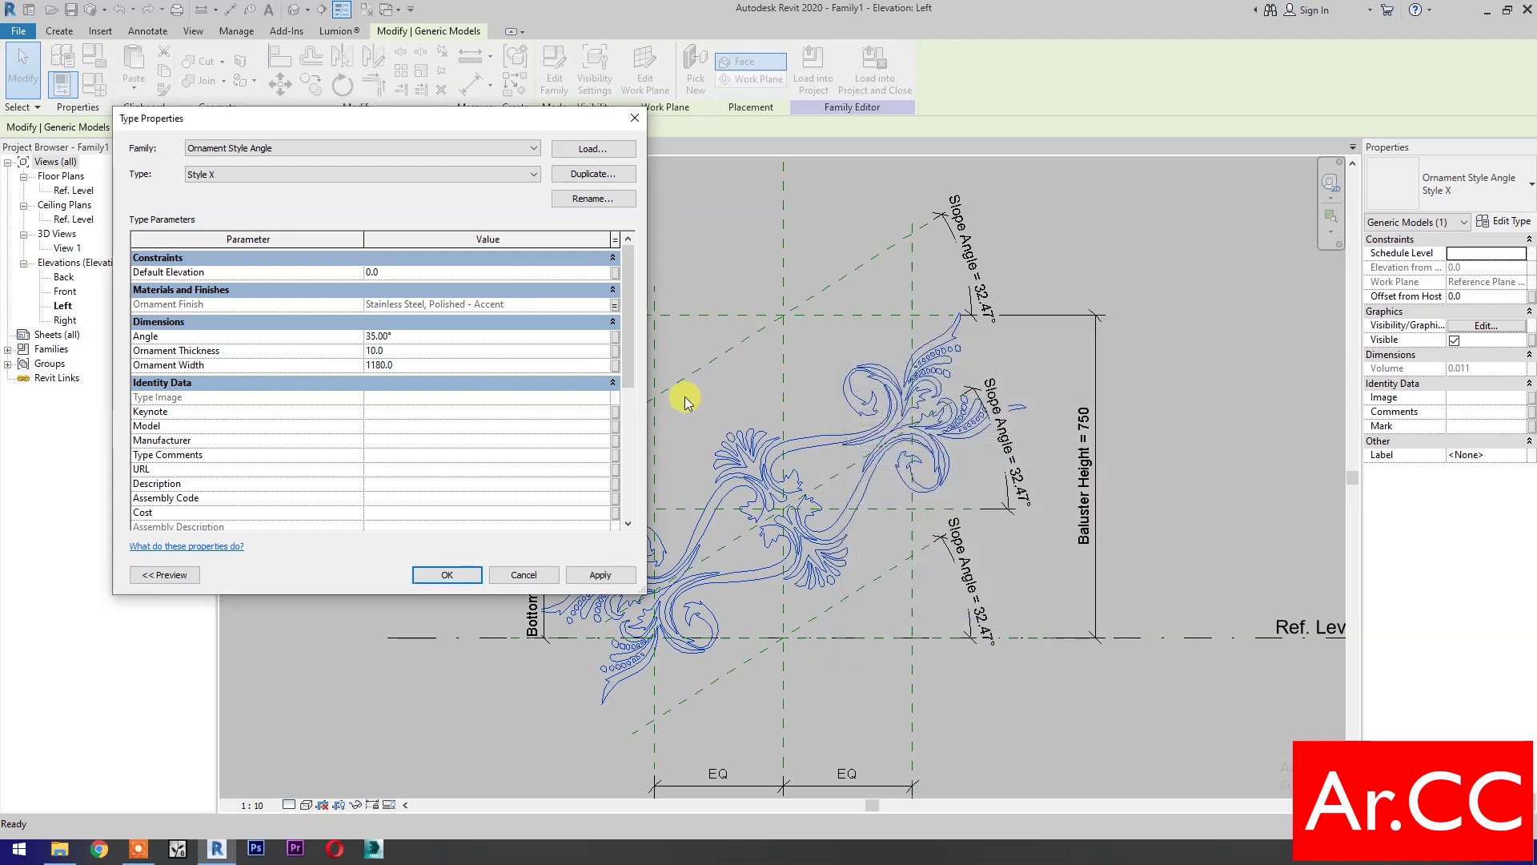
Associate the nested ornament's Angle with the family's existing Slope Angle parameter
{"action": "left_click", "coordinate": [616, 337]}
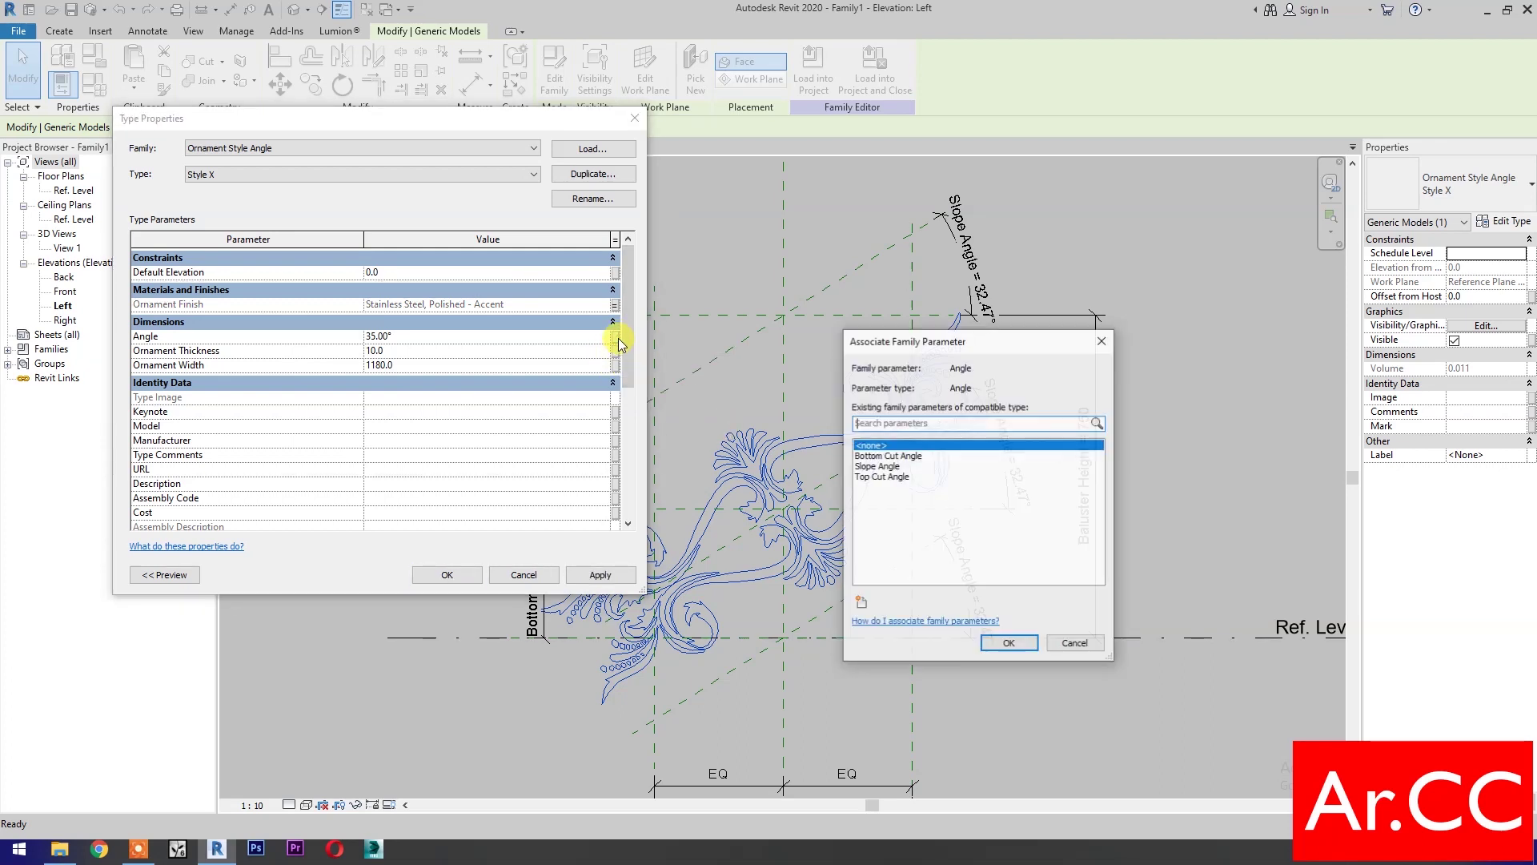
{"action": "left_click", "coordinate": [878, 466]}
{"action": "left_click", "coordinate": [1007, 643]}
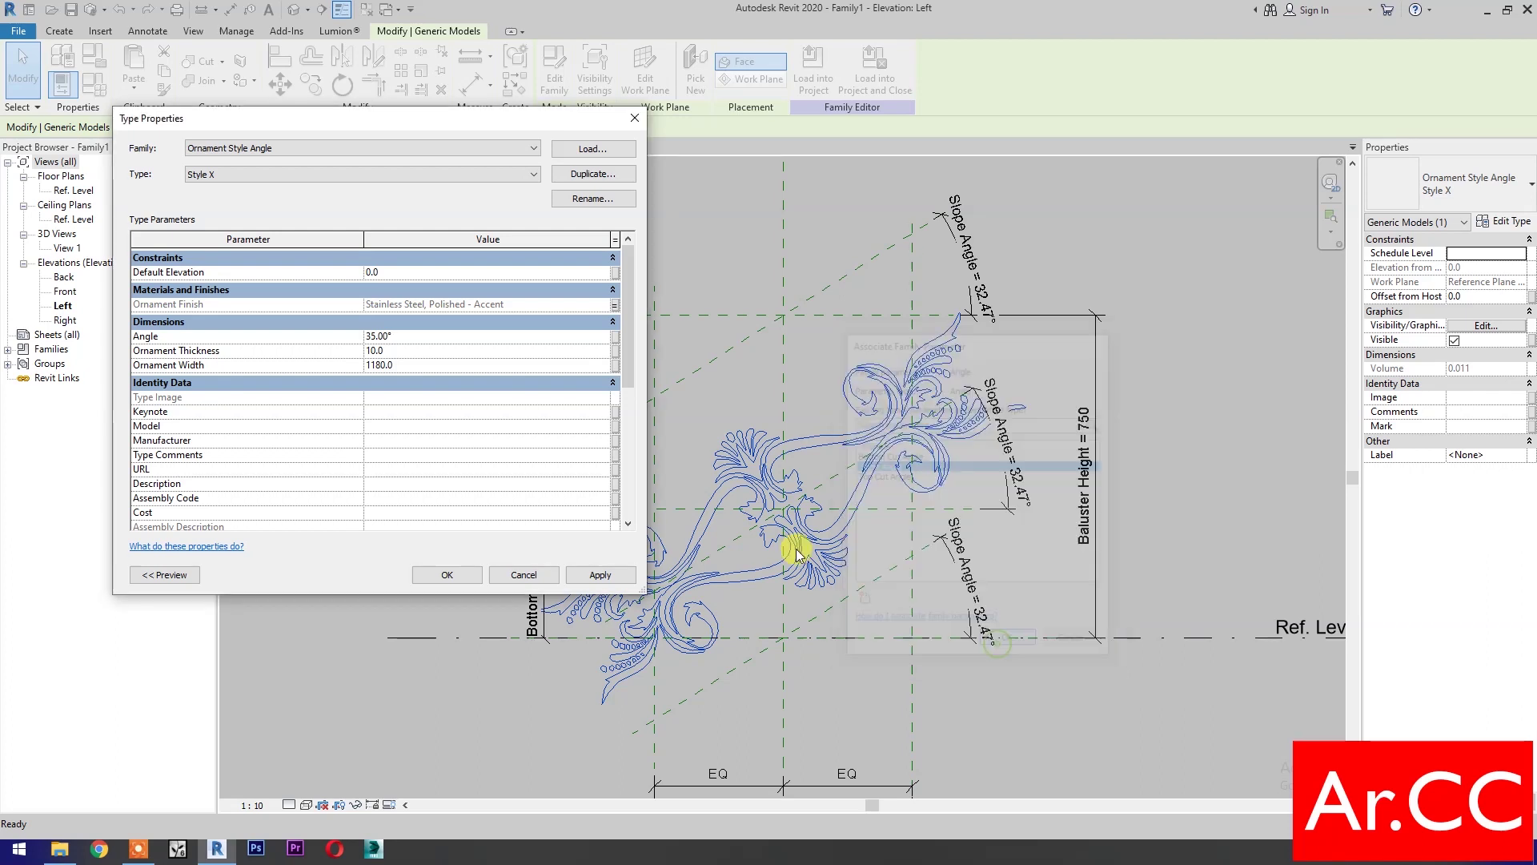
Associate the nested ornament's thickness with a new type parameter named "Ornament Thickness"
{"action": "left_click", "coordinate": [614, 351]}
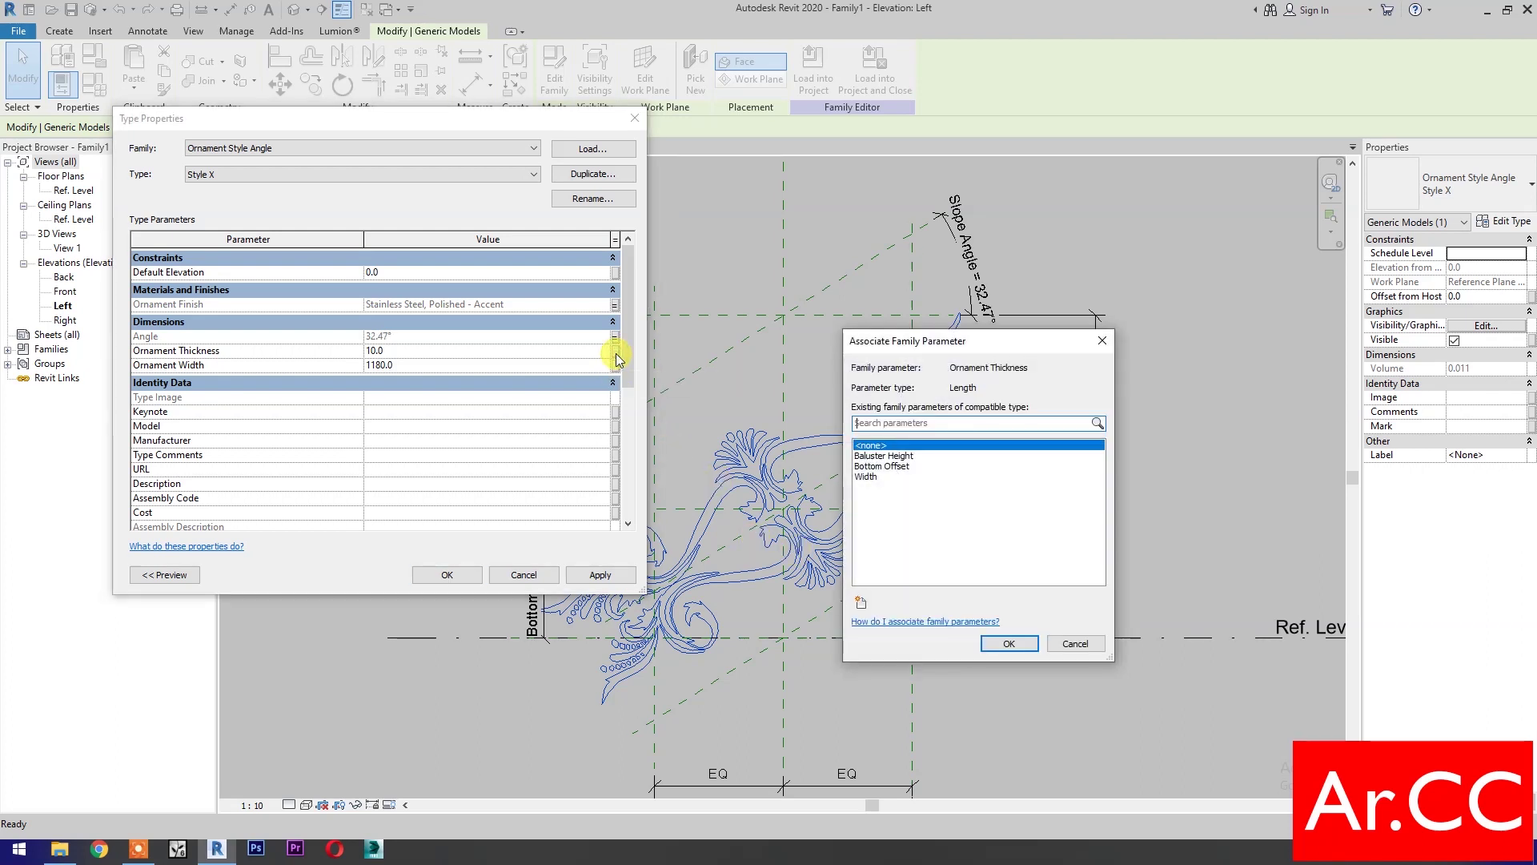
{"action": "left_click", "coordinate": [860, 602]}
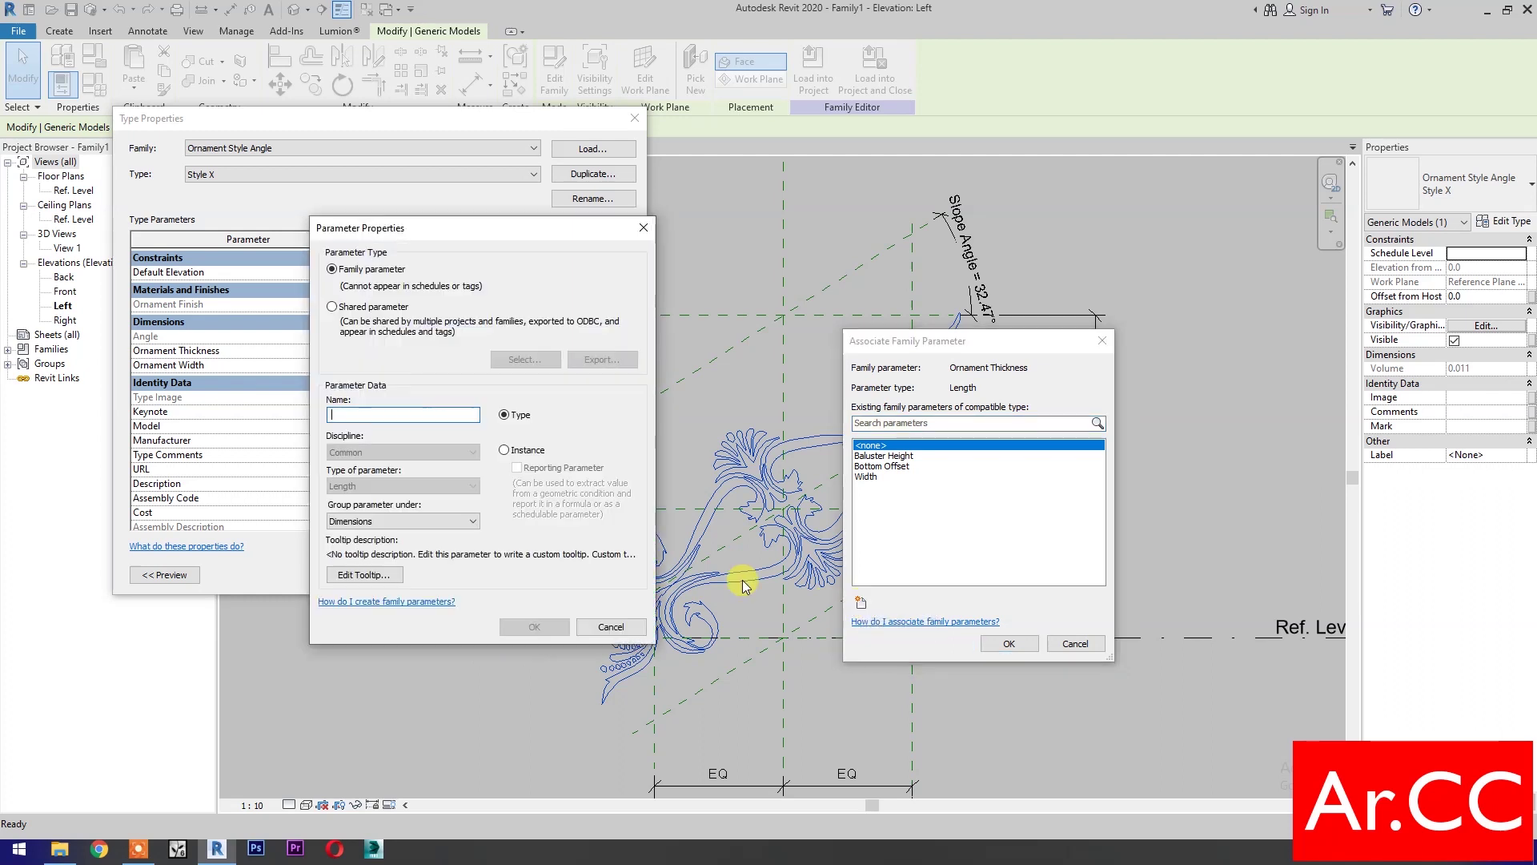
{"action": "type", "text": "Ornament Thickness"}
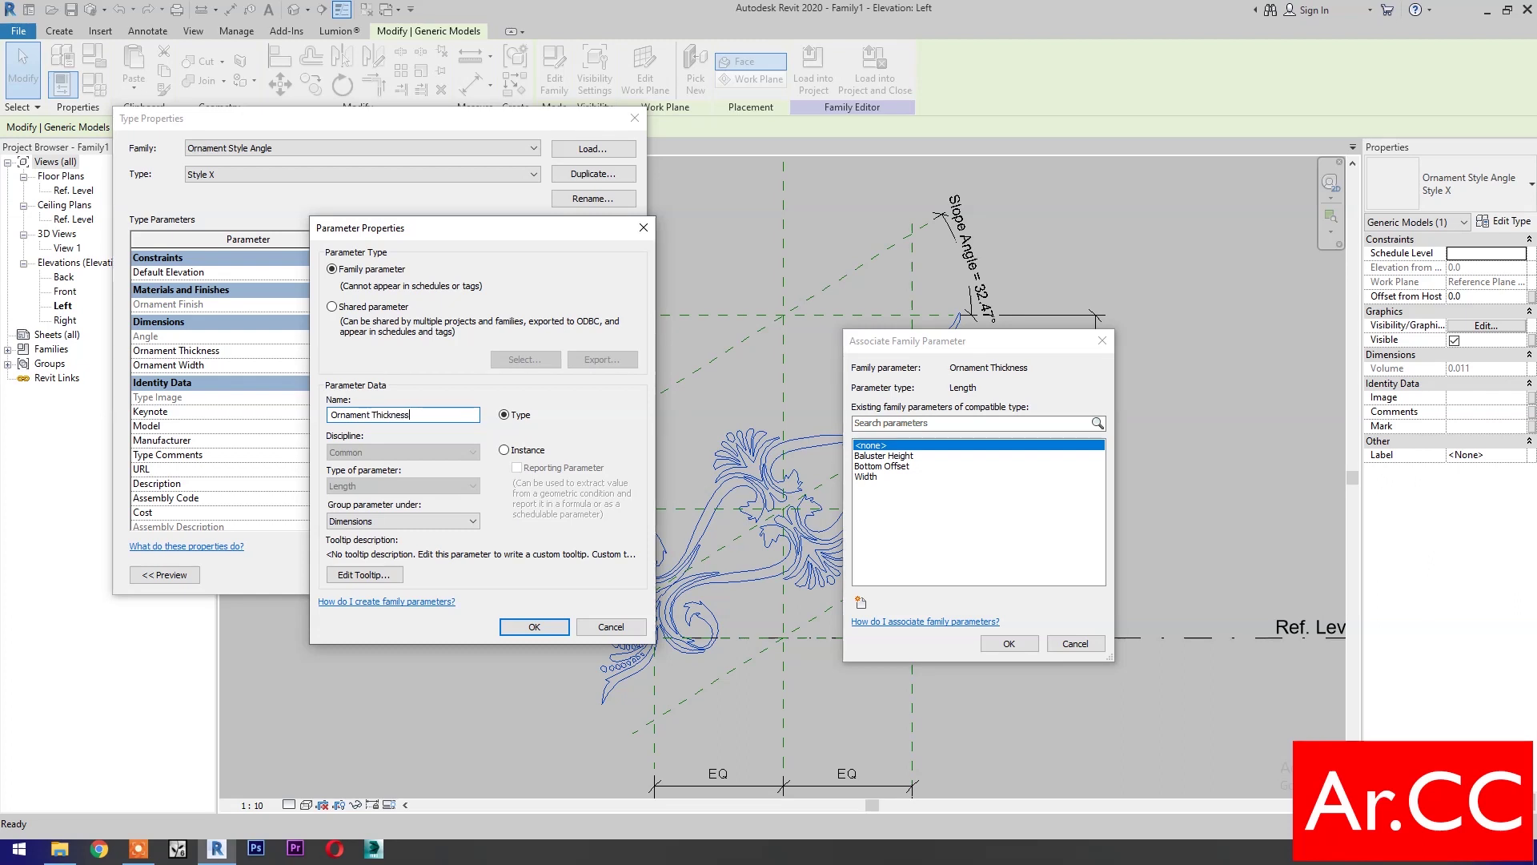
{"action": "left_click", "coordinate": [529, 626]}
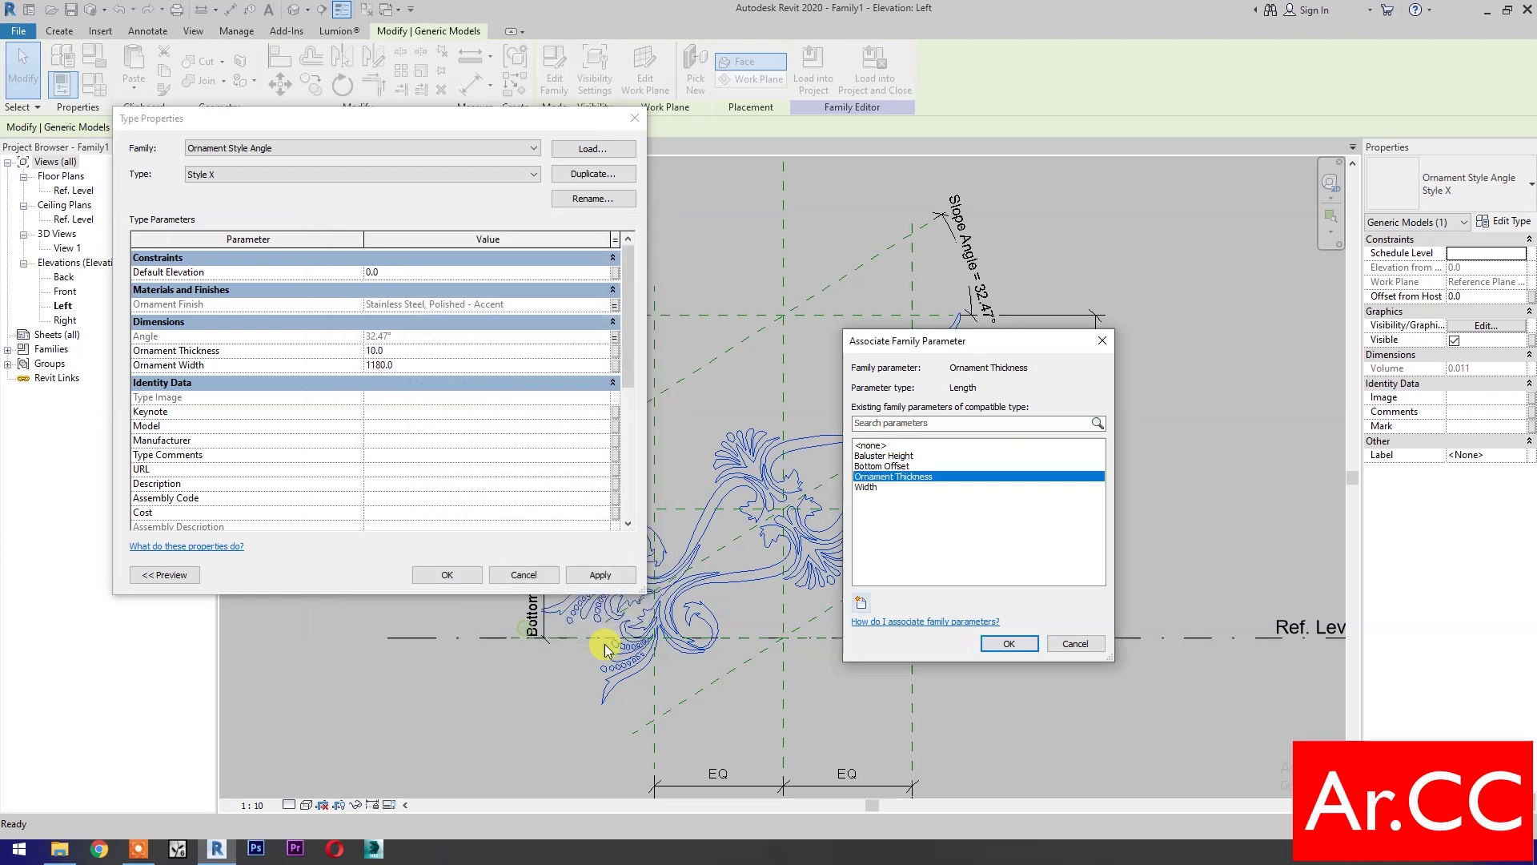
{"action": "left_click", "coordinate": [1002, 643]}
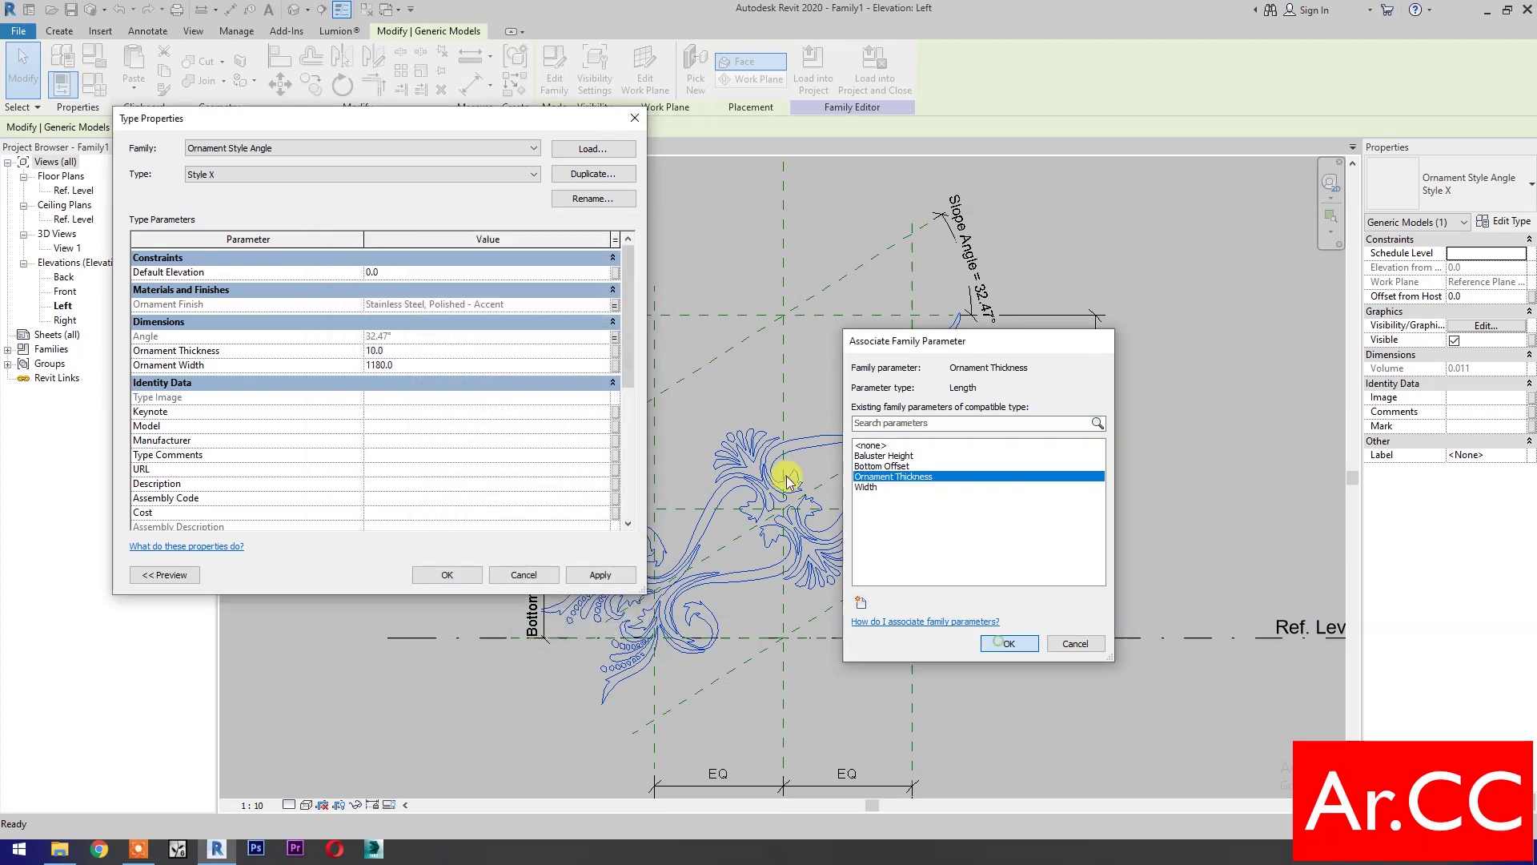
Associate the nested ornament's width with a new type parameter named "Ornament Width" and apply the type properties
{"action": "left_click", "coordinate": [615, 366]}
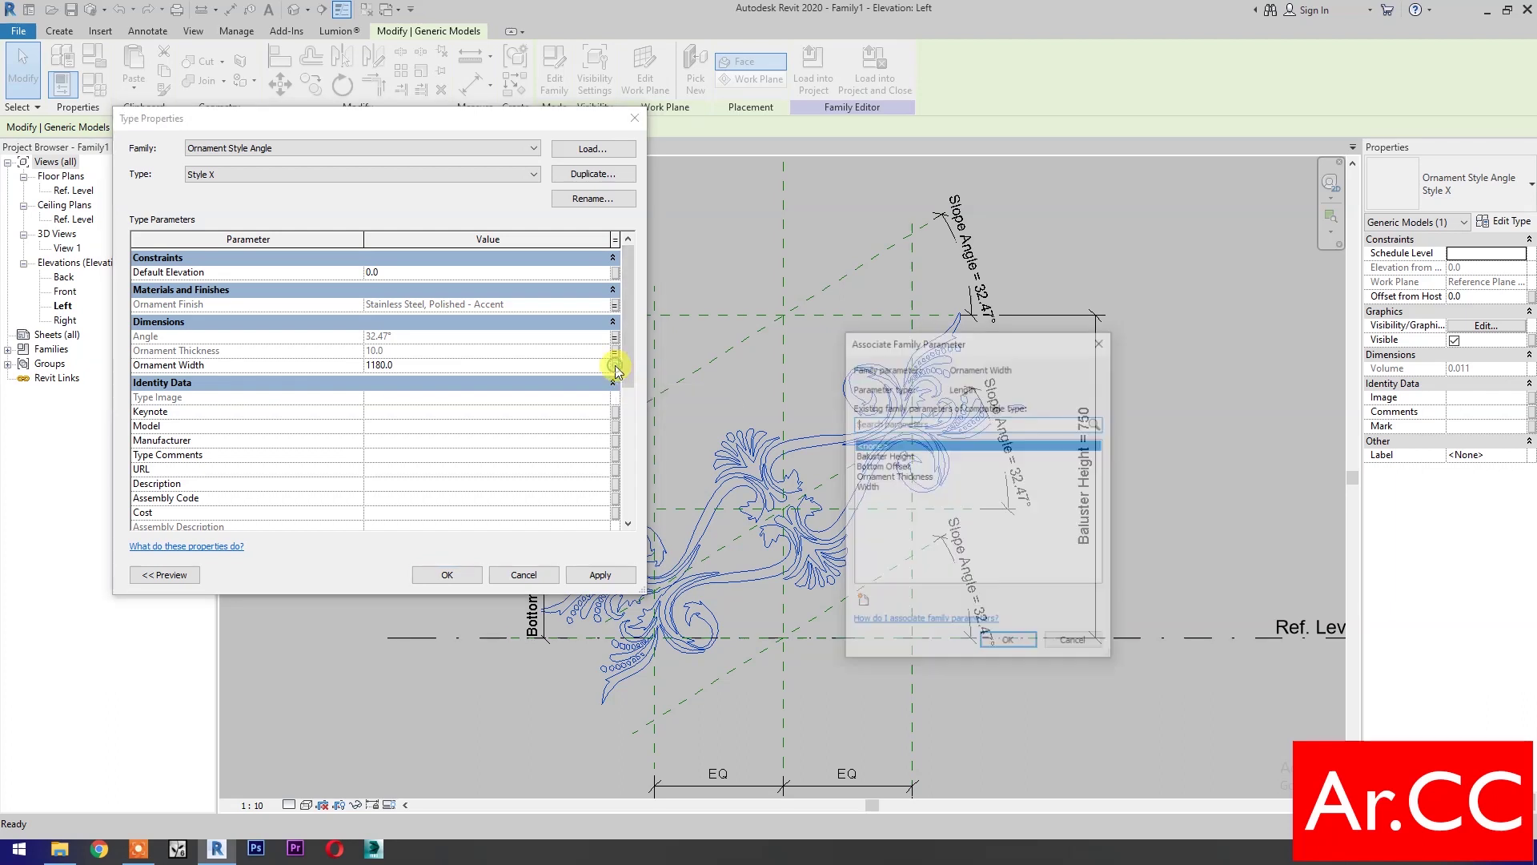
{"action": "left_click", "coordinate": [856, 601]}
{"action": "type", "text": "O"}
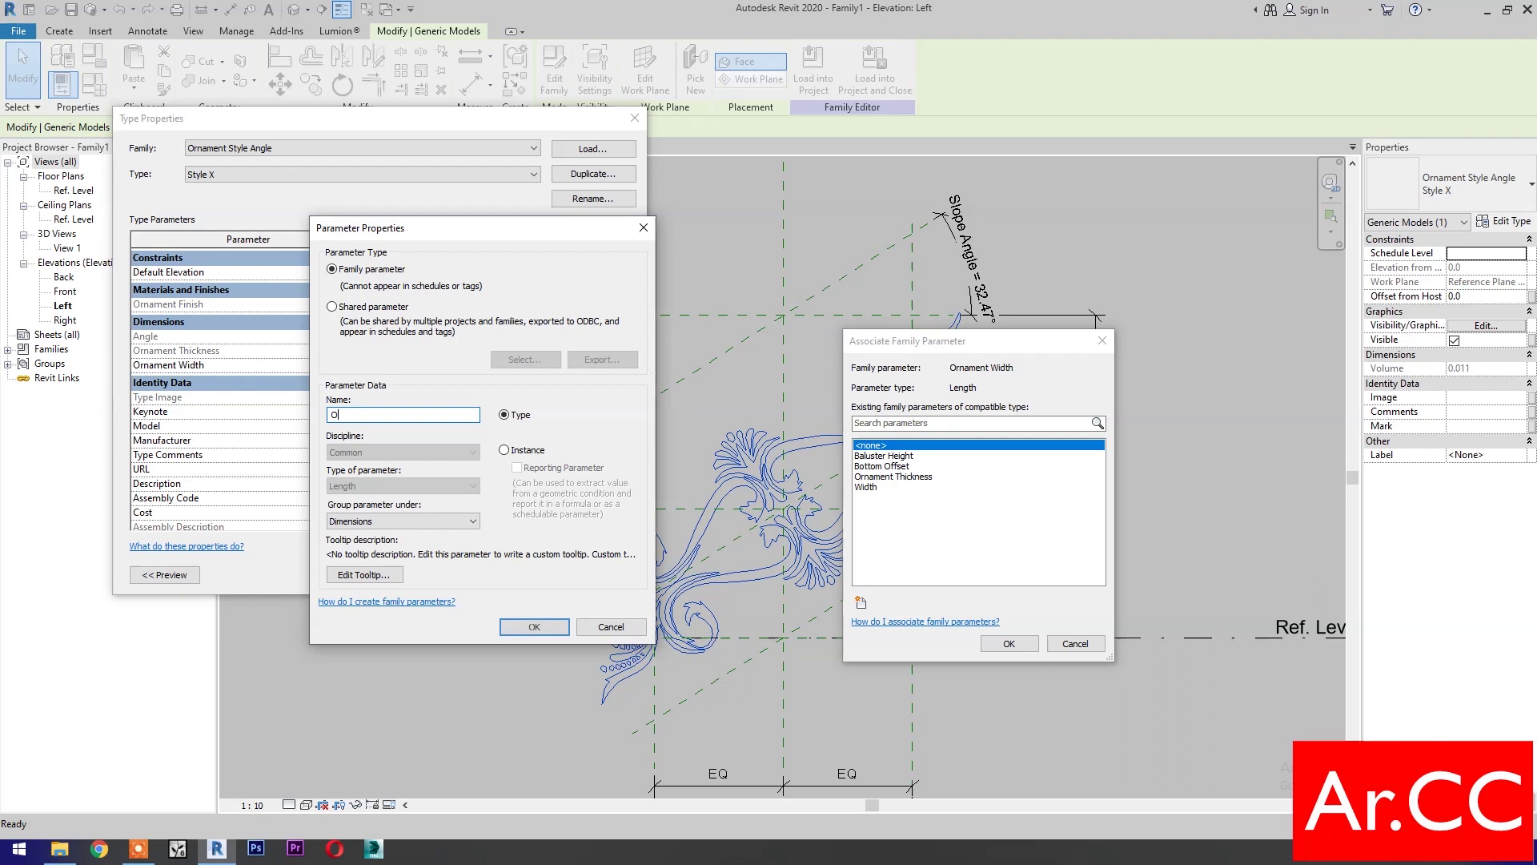
{"action": "type", "text": "rnament Widt"}
{"action": "left_click", "coordinate": [535, 628]}
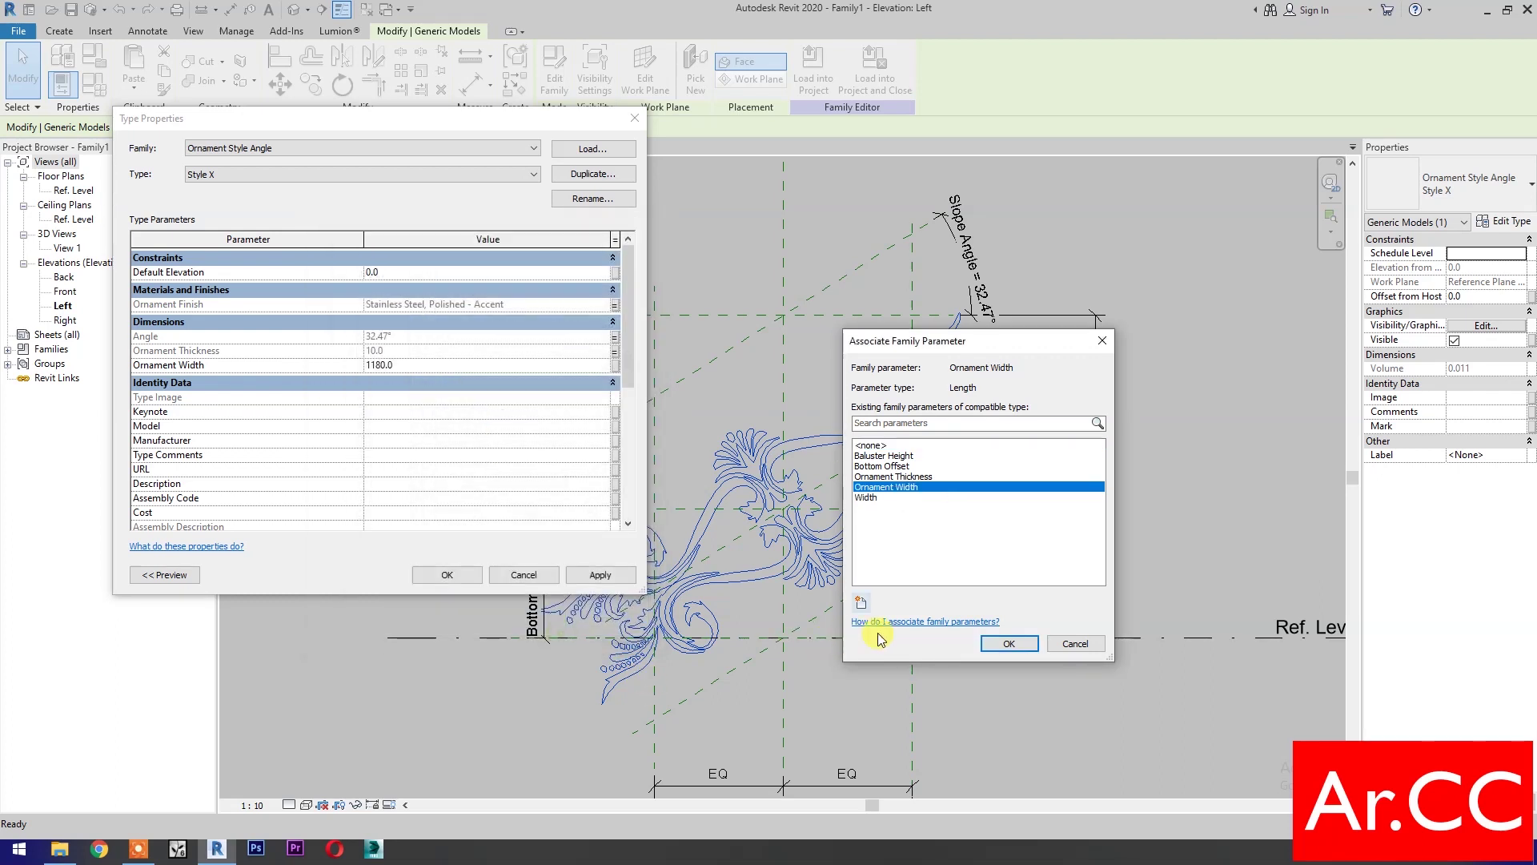
{"action": "left_click", "coordinate": [1008, 644]}
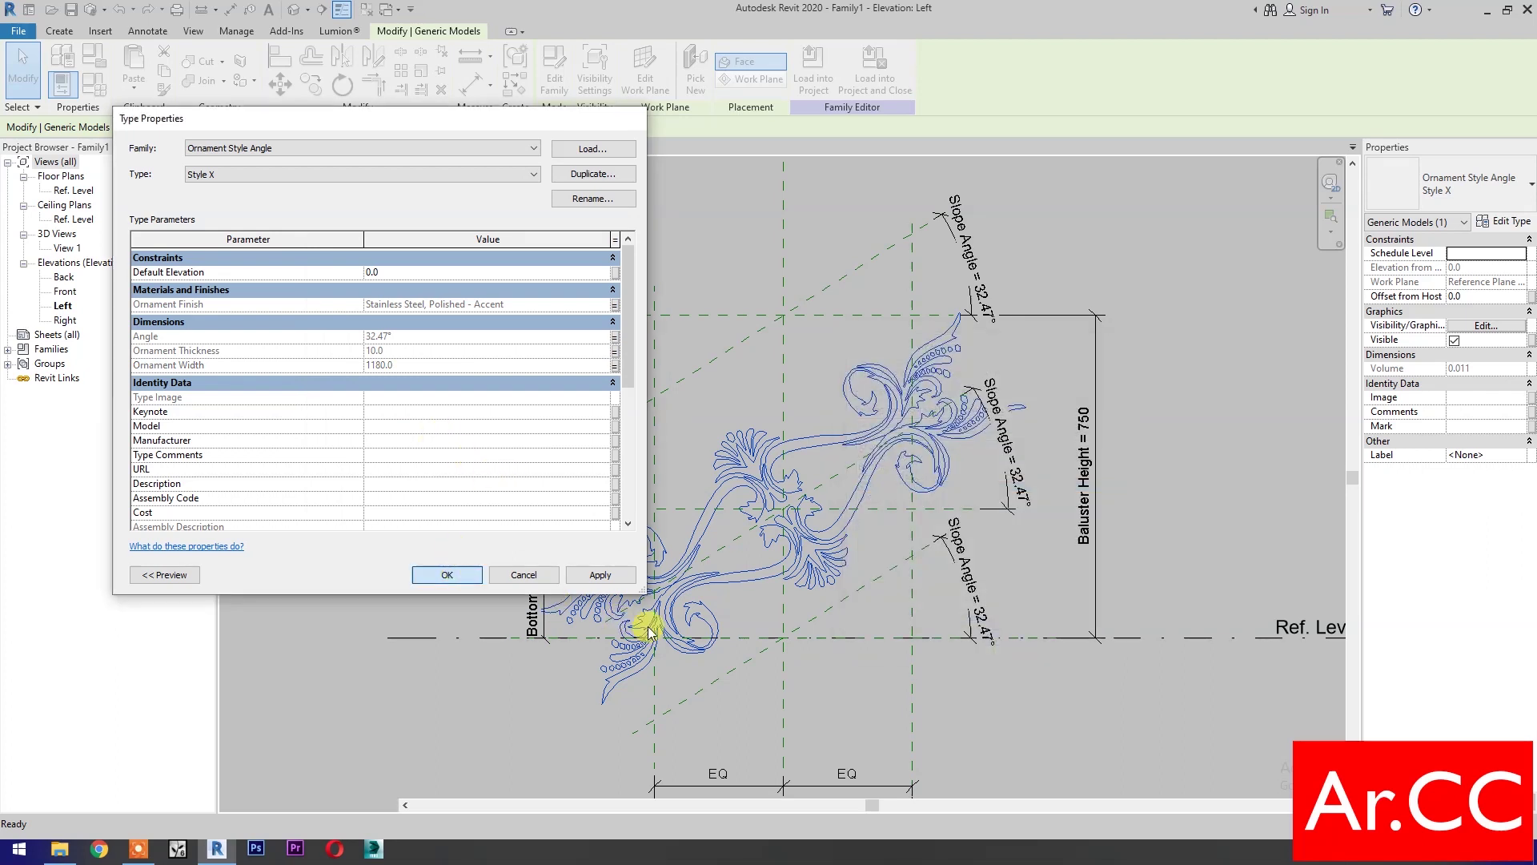
{"action": "key", "text": "Return"}
{"action": "left_click", "coordinate": [996, 700]}
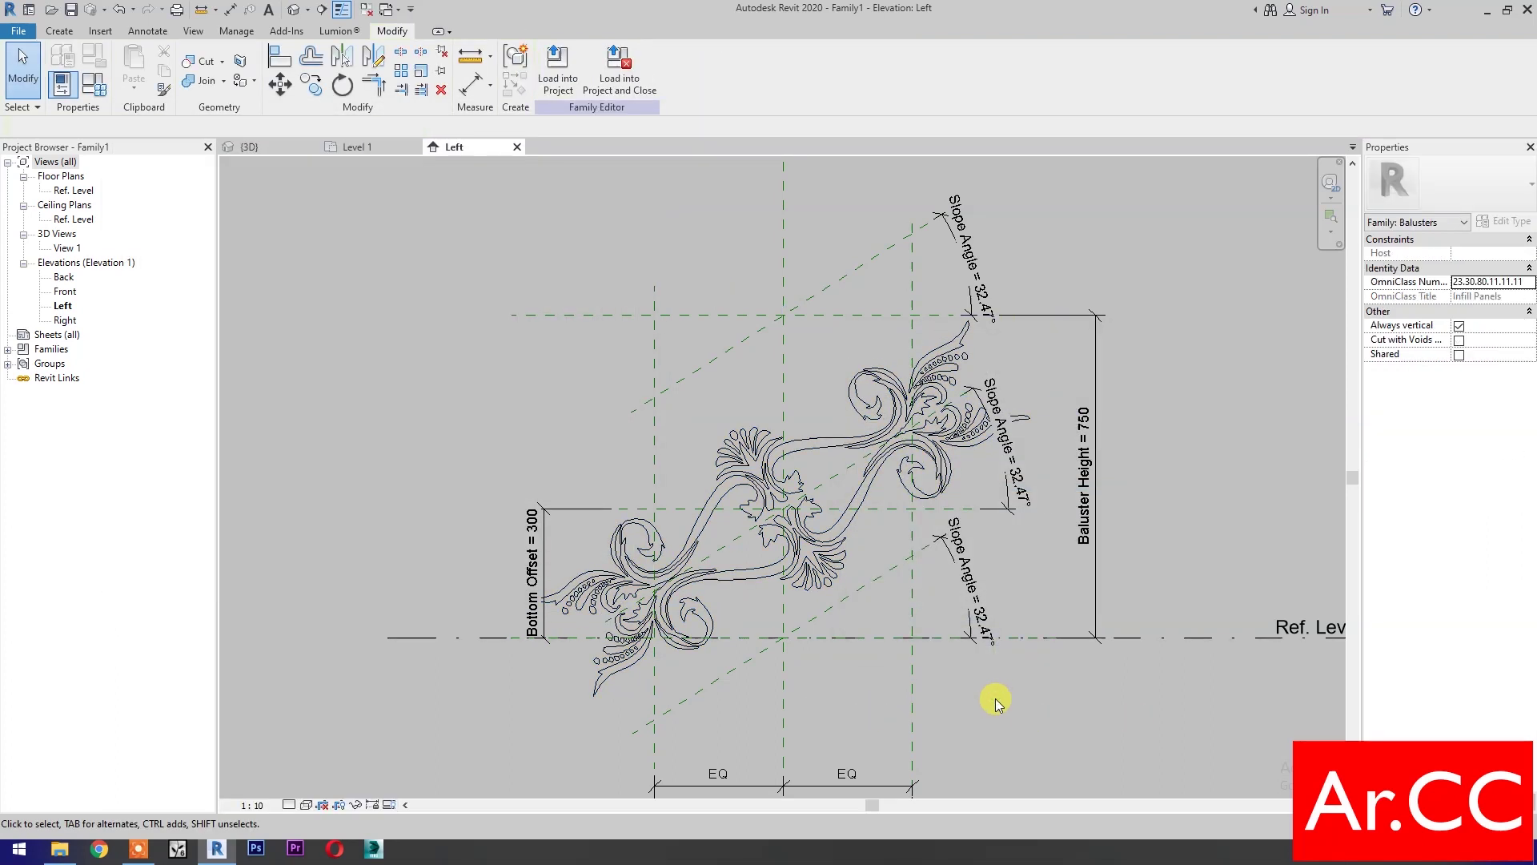
In the Ref. Level floor plan, associate the ornament's Offset from Host with a new type parameter named "Offset"
{"action": "left_click", "coordinate": [84, 192]}
{"action": "double_click", "coordinate": [83, 192]}
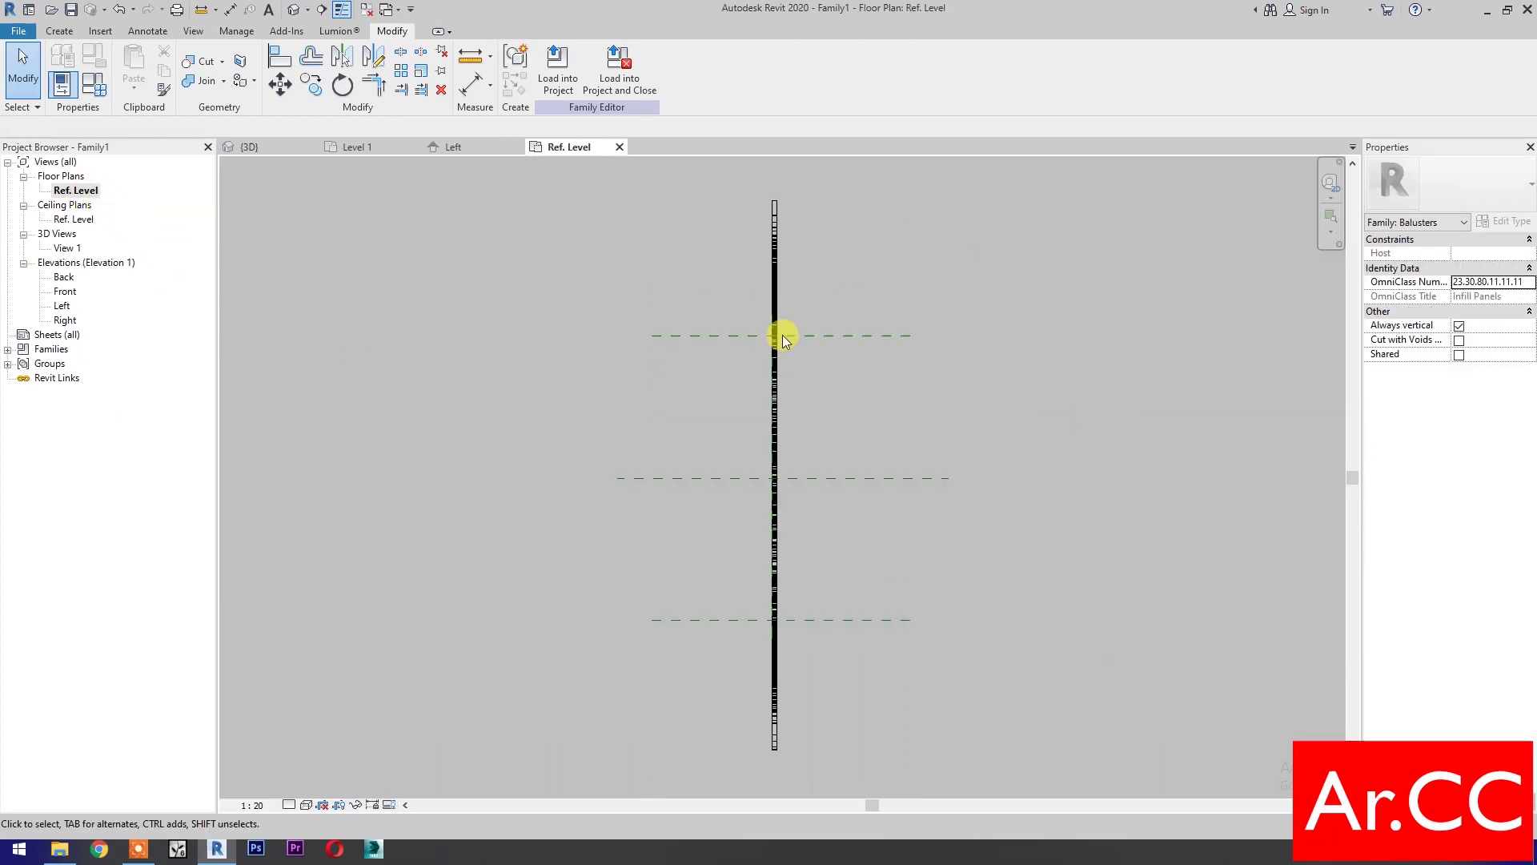
{"action": "middle_click_drag", "start_coordinate": [803, 423], "coordinate": [810, 560]}
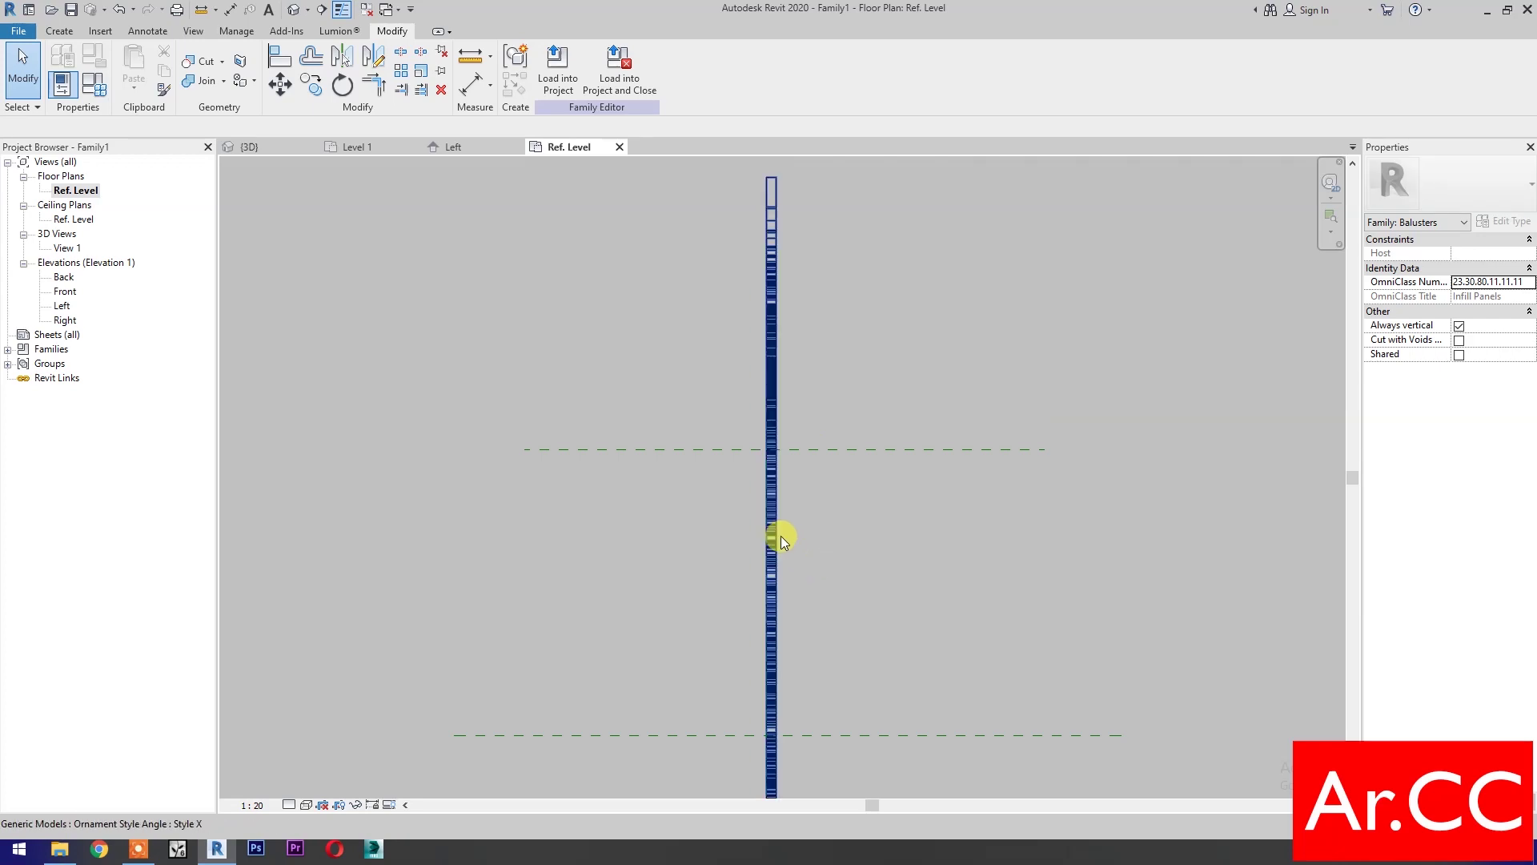
{"action": "left_click", "coordinate": [781, 535]}
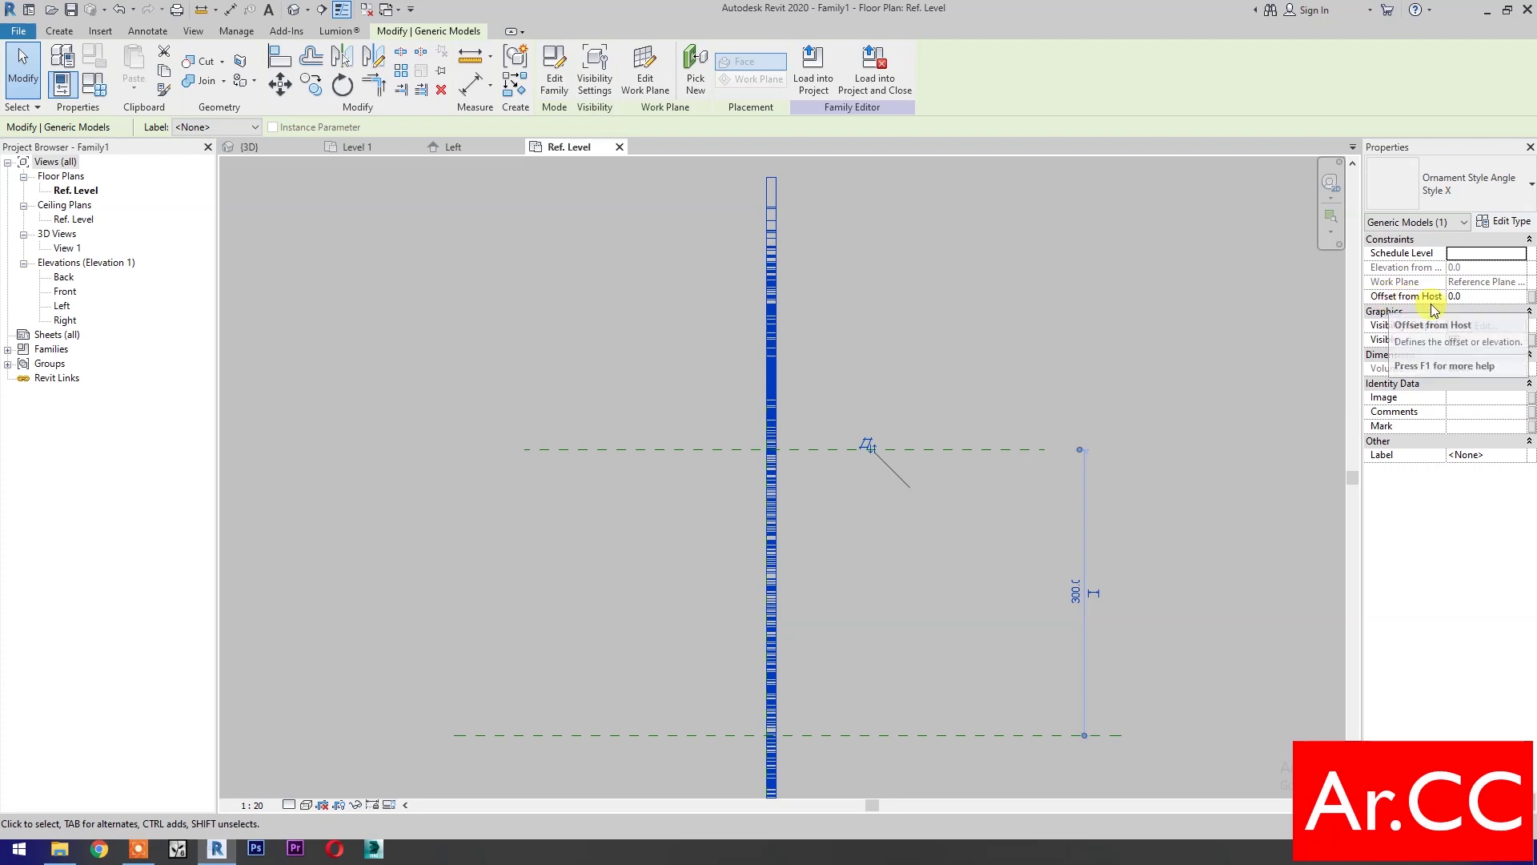
{"action": "left_click", "coordinate": [1530, 298]}
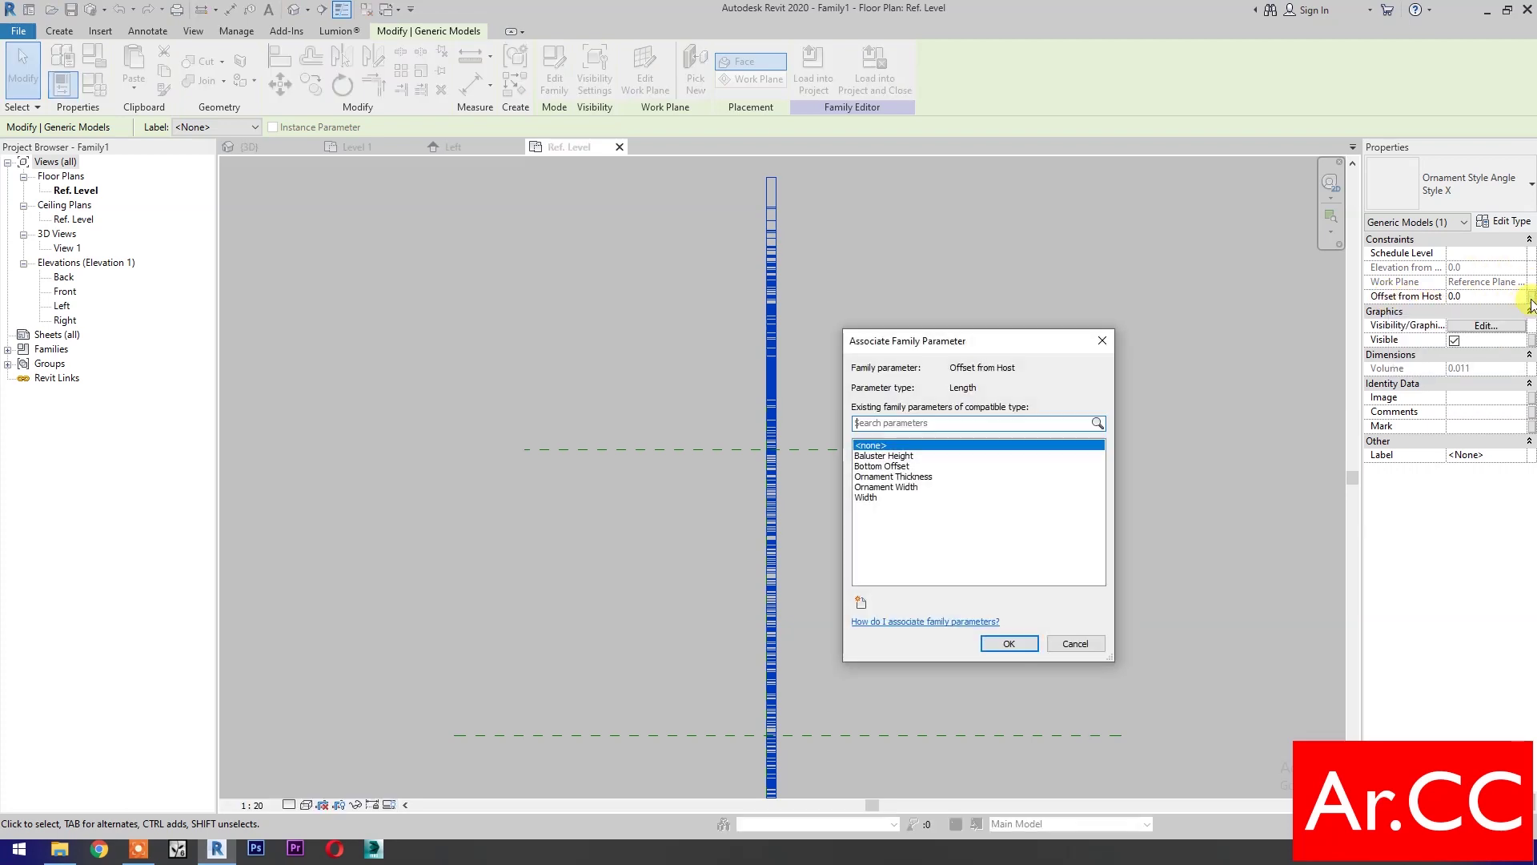
{"action": "left_click", "coordinate": [861, 603]}
{"action": "left_click", "coordinate": [392, 415]}
{"action": "type", "text": "Offset"}
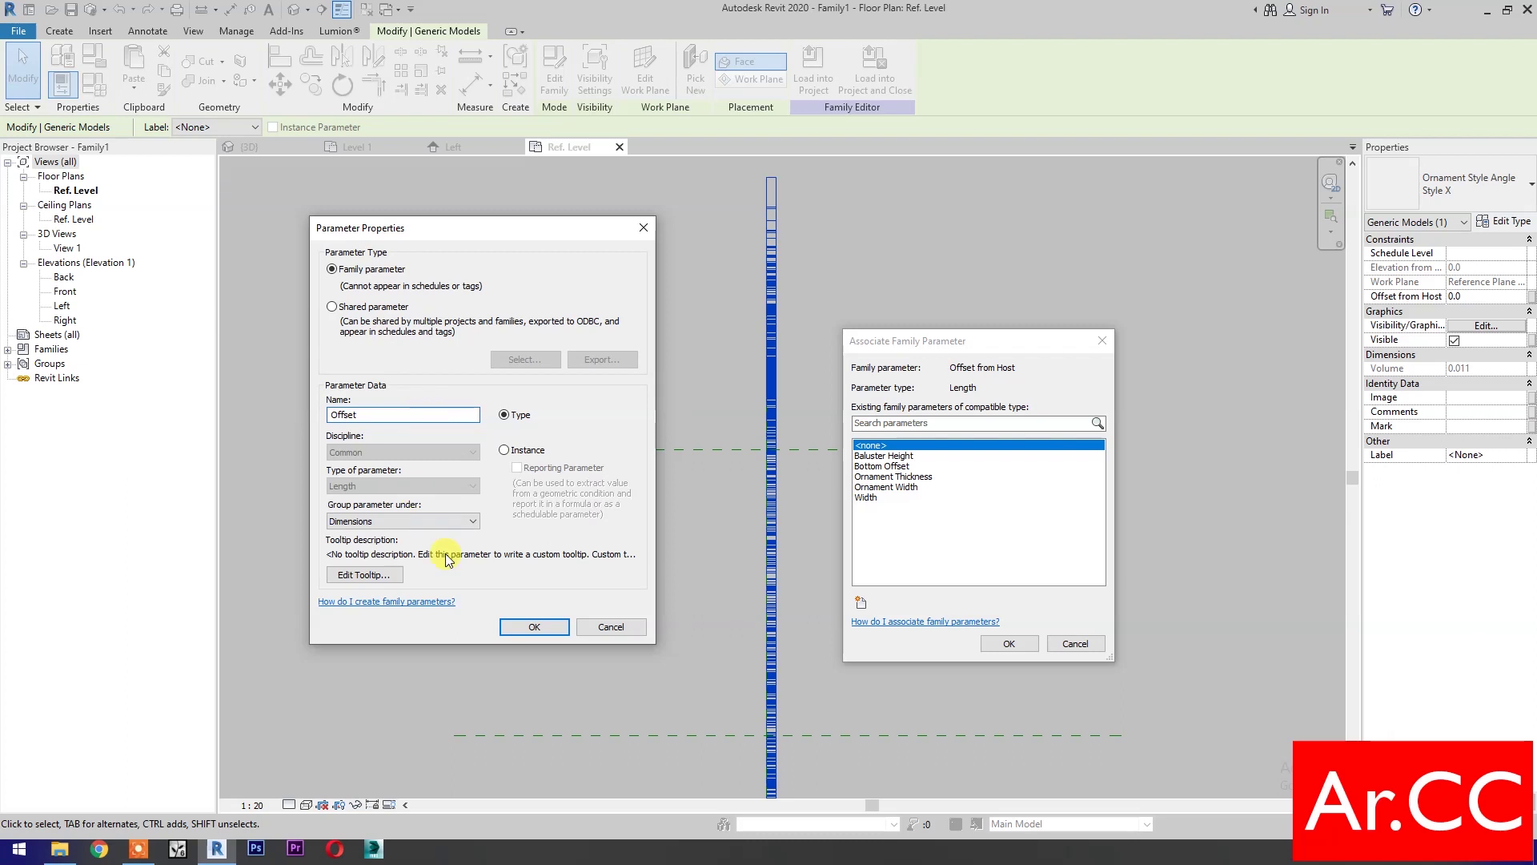
{"action": "left_click", "coordinate": [534, 626]}
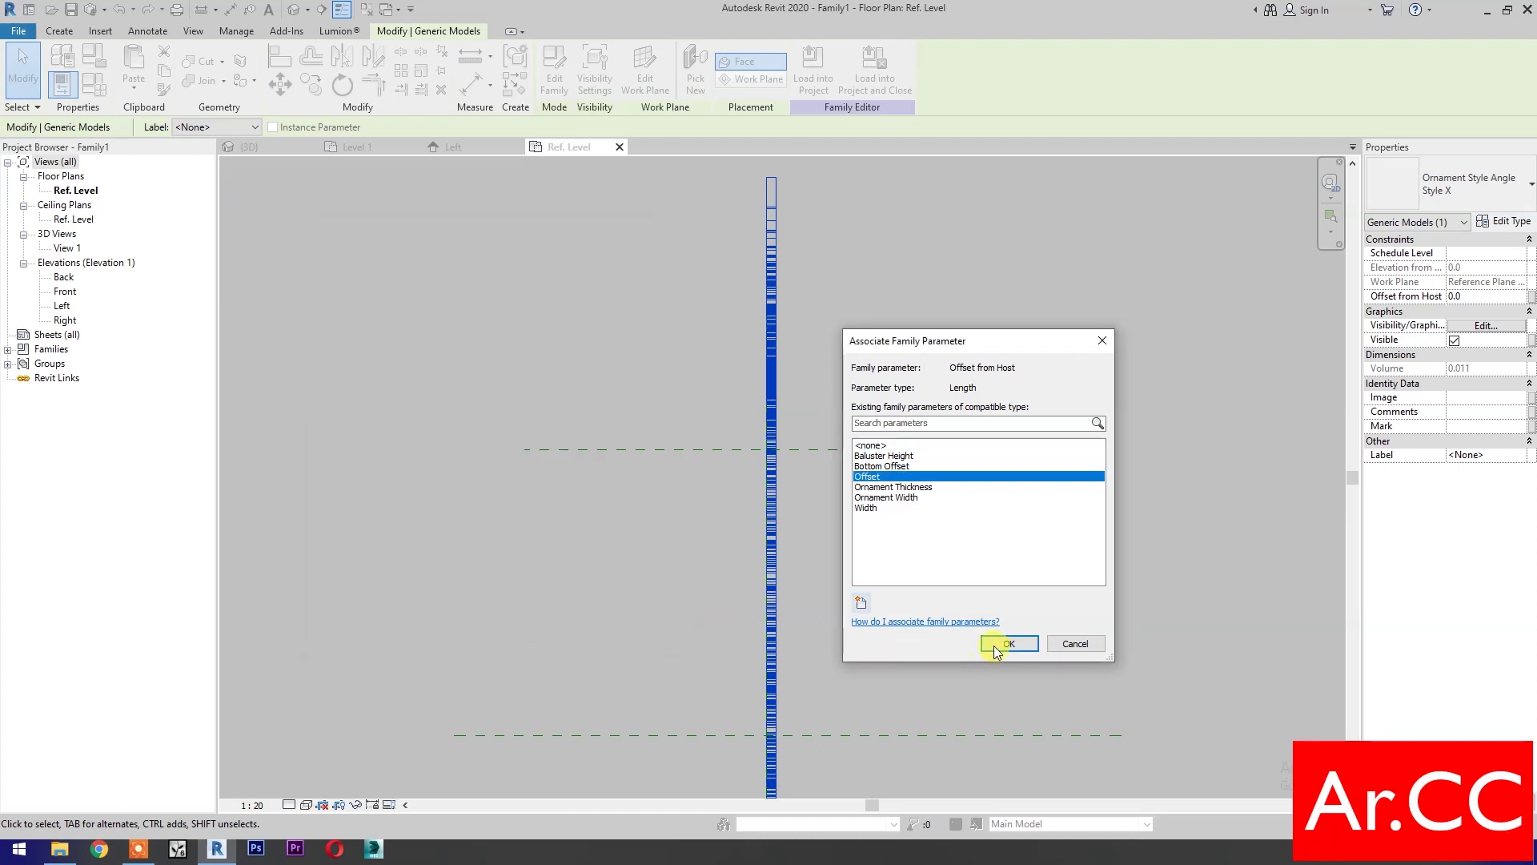
{"action": "left_click", "coordinate": [1007, 643]}
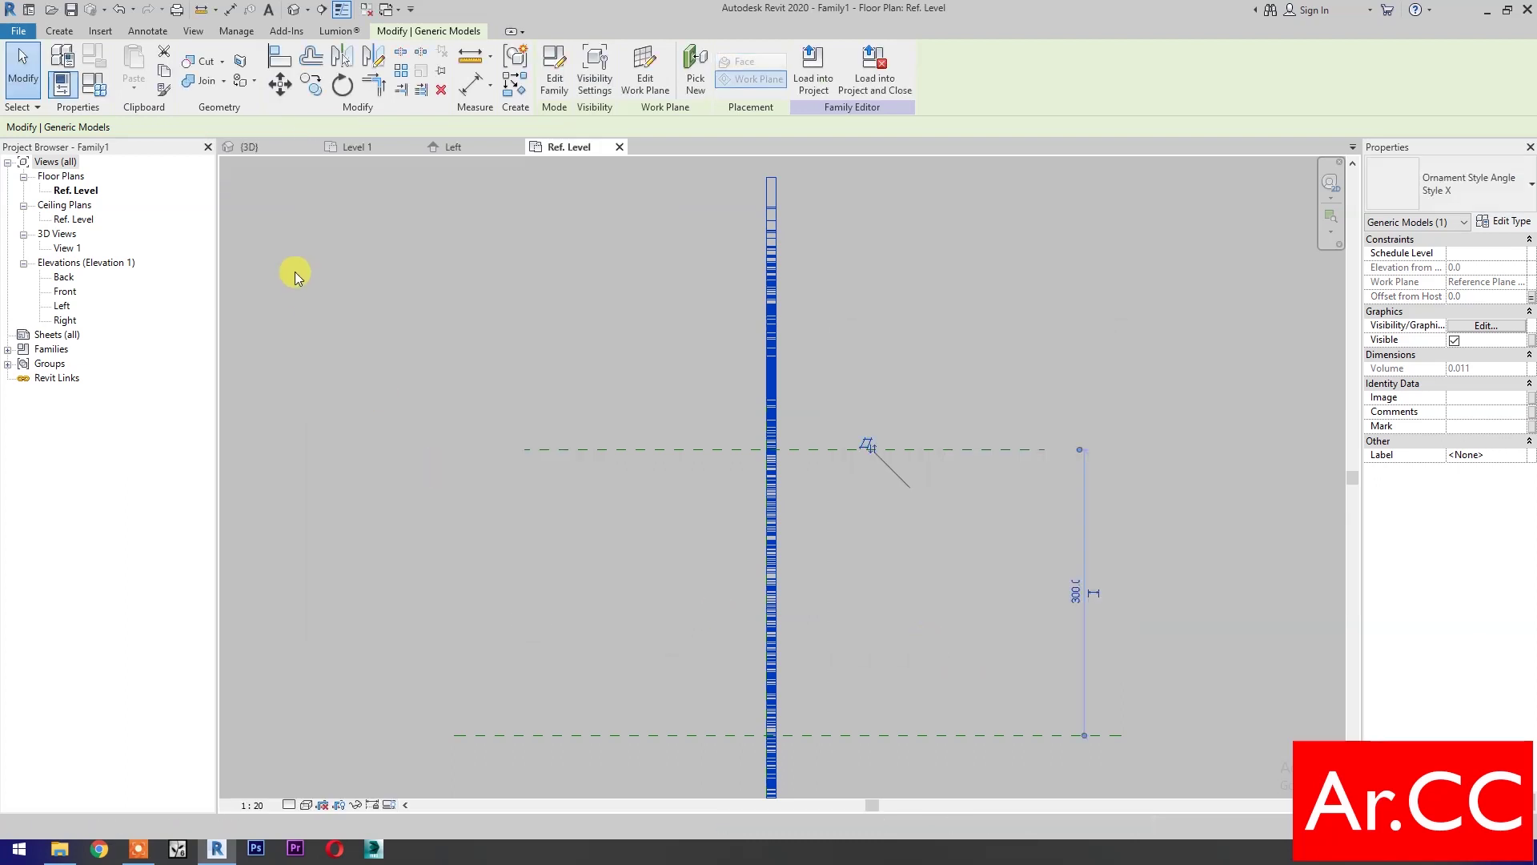
Give the Offset parameter the formula (Ornament Thickness / 2) * -1 and check the ornament's centering in plan
{"action": "left_click", "coordinate": [97, 94]}
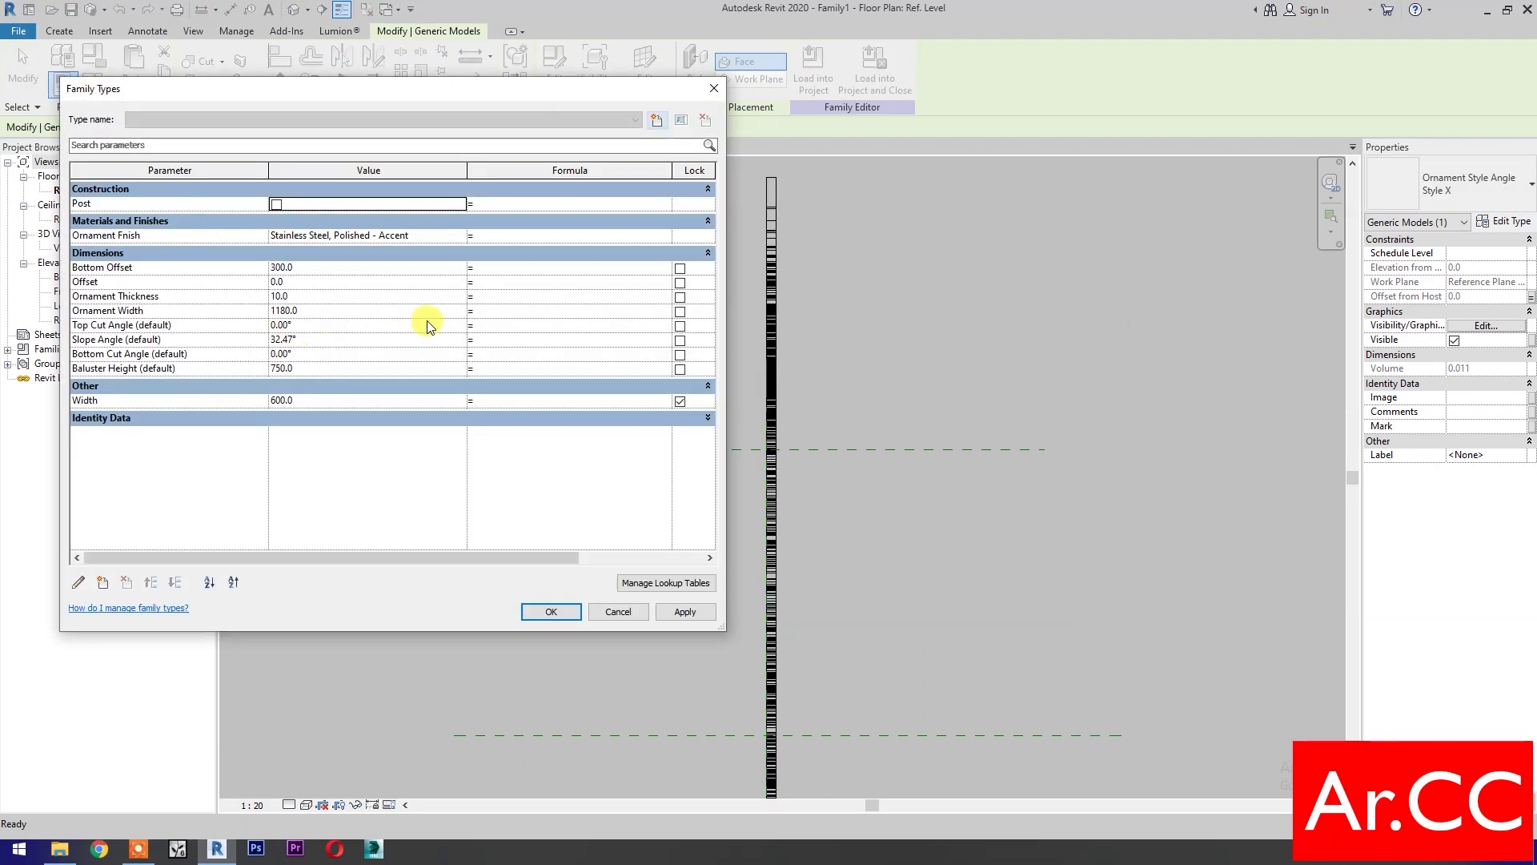
{"action": "left_click", "coordinate": [500, 281]}
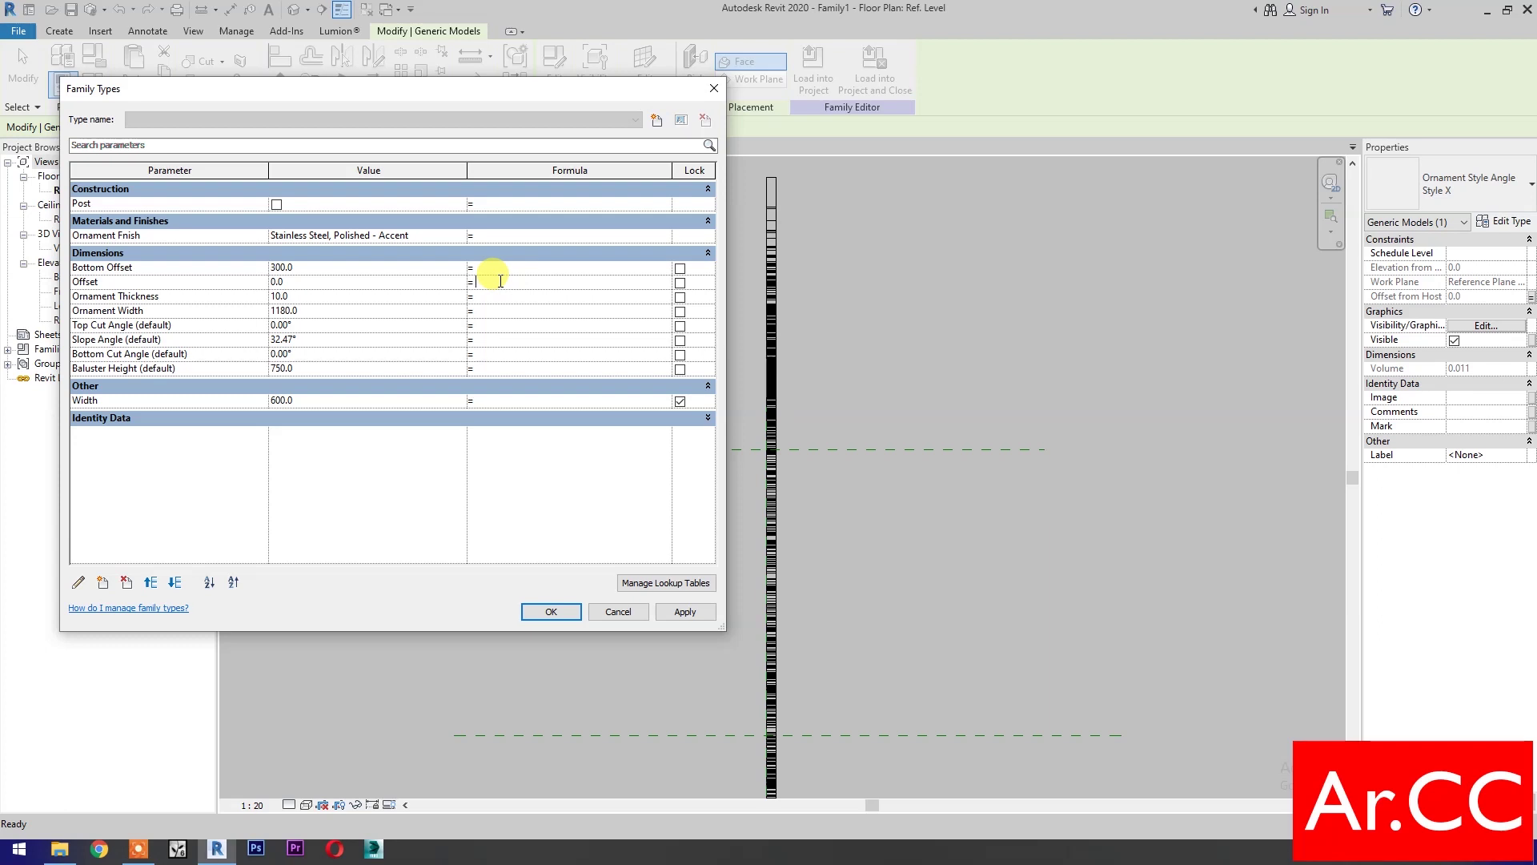
{"action": "type", "text": "ment Thickness/2)"}
{"action": "left_click", "coordinate": [478, 282]}
{"action": "type", "text": "("}
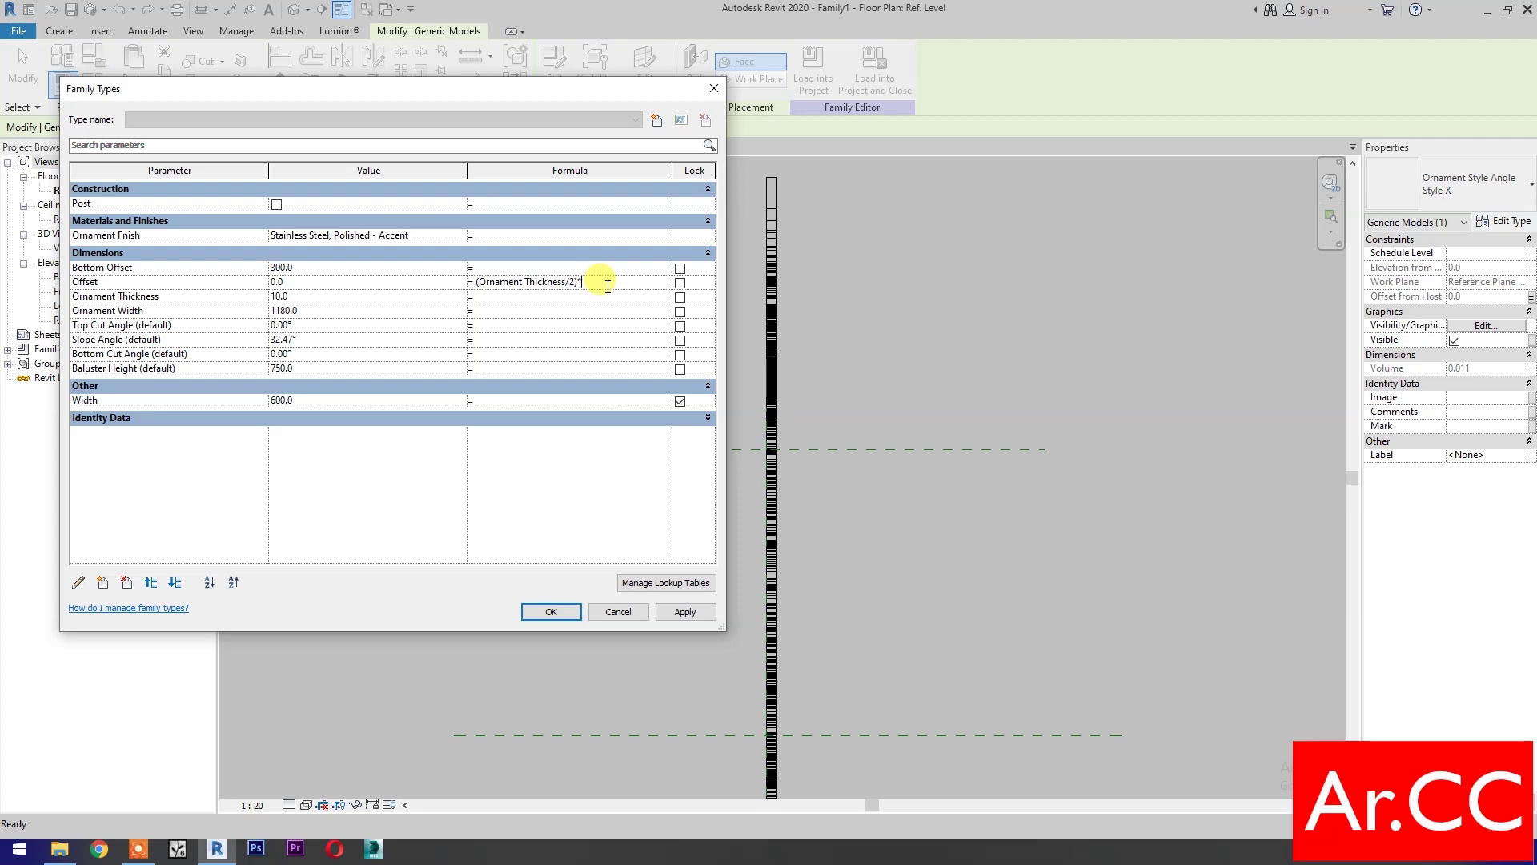
{"action": "left_click", "coordinate": [602, 344]}
{"action": "left_click", "coordinate": [682, 613]}
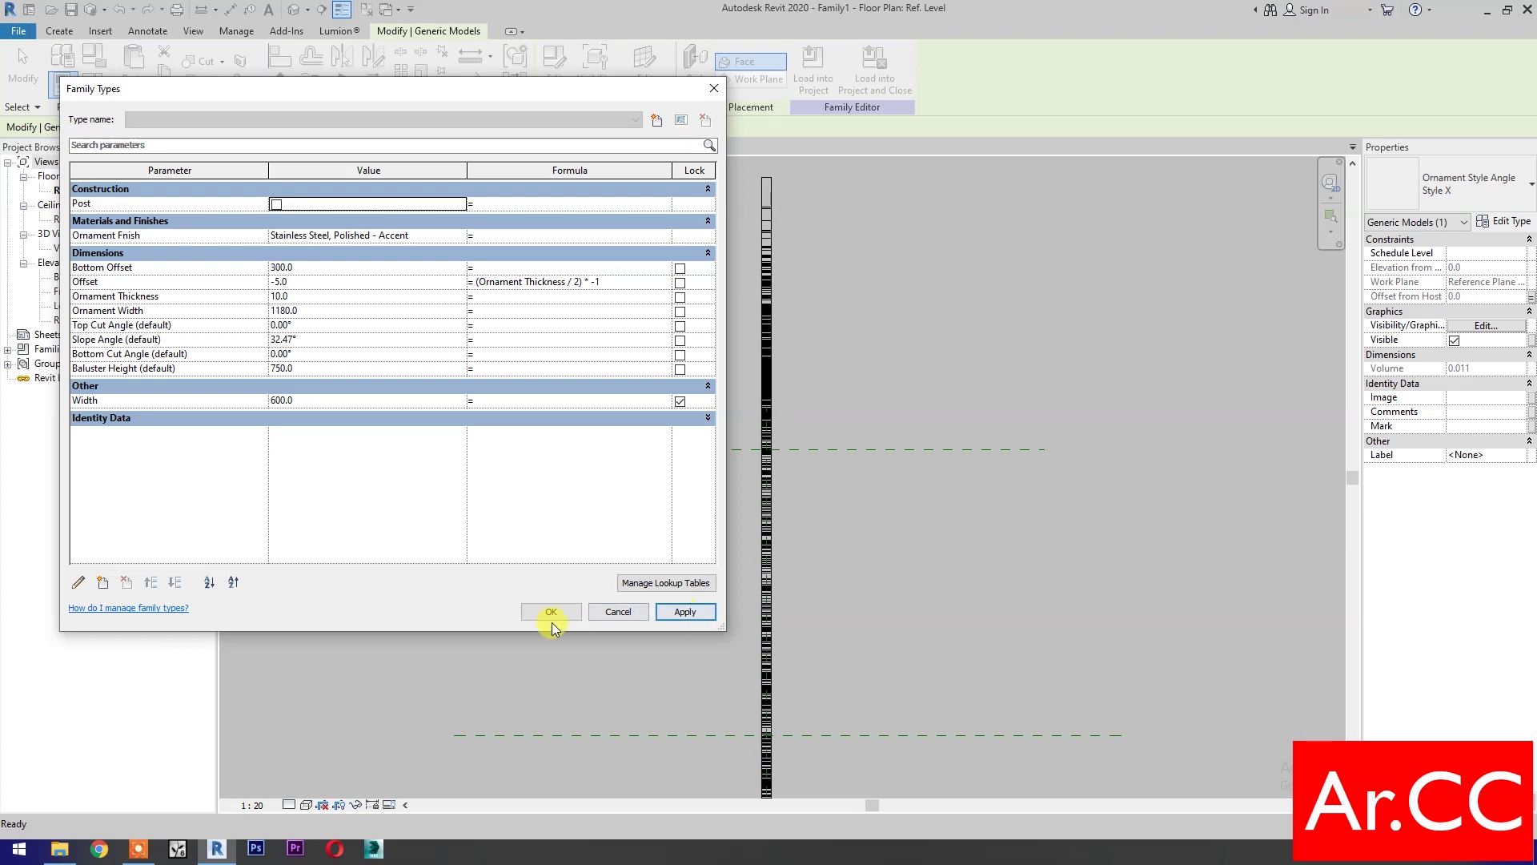
{"action": "left_click", "coordinate": [549, 612]}
{"action": "left_click", "coordinate": [665, 618]}
{"action": "scroll", "coordinate": [776, 657], "scroll_direction": "up", "scroll_amount": 5}
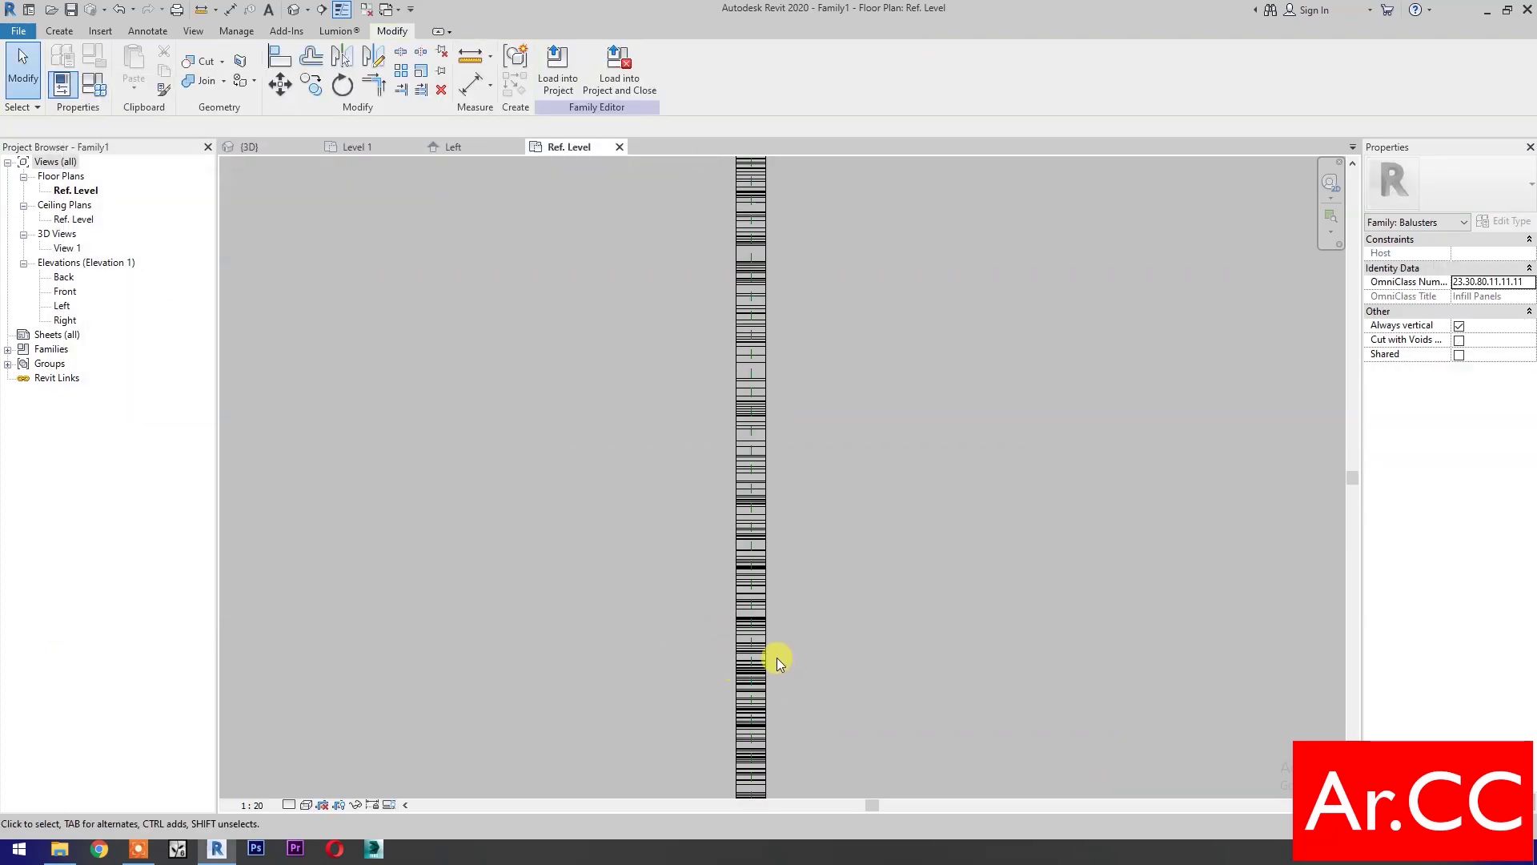
{"action": "scroll", "coordinate": [919, 641], "scroll_direction": "down", "scroll_amount": 5}
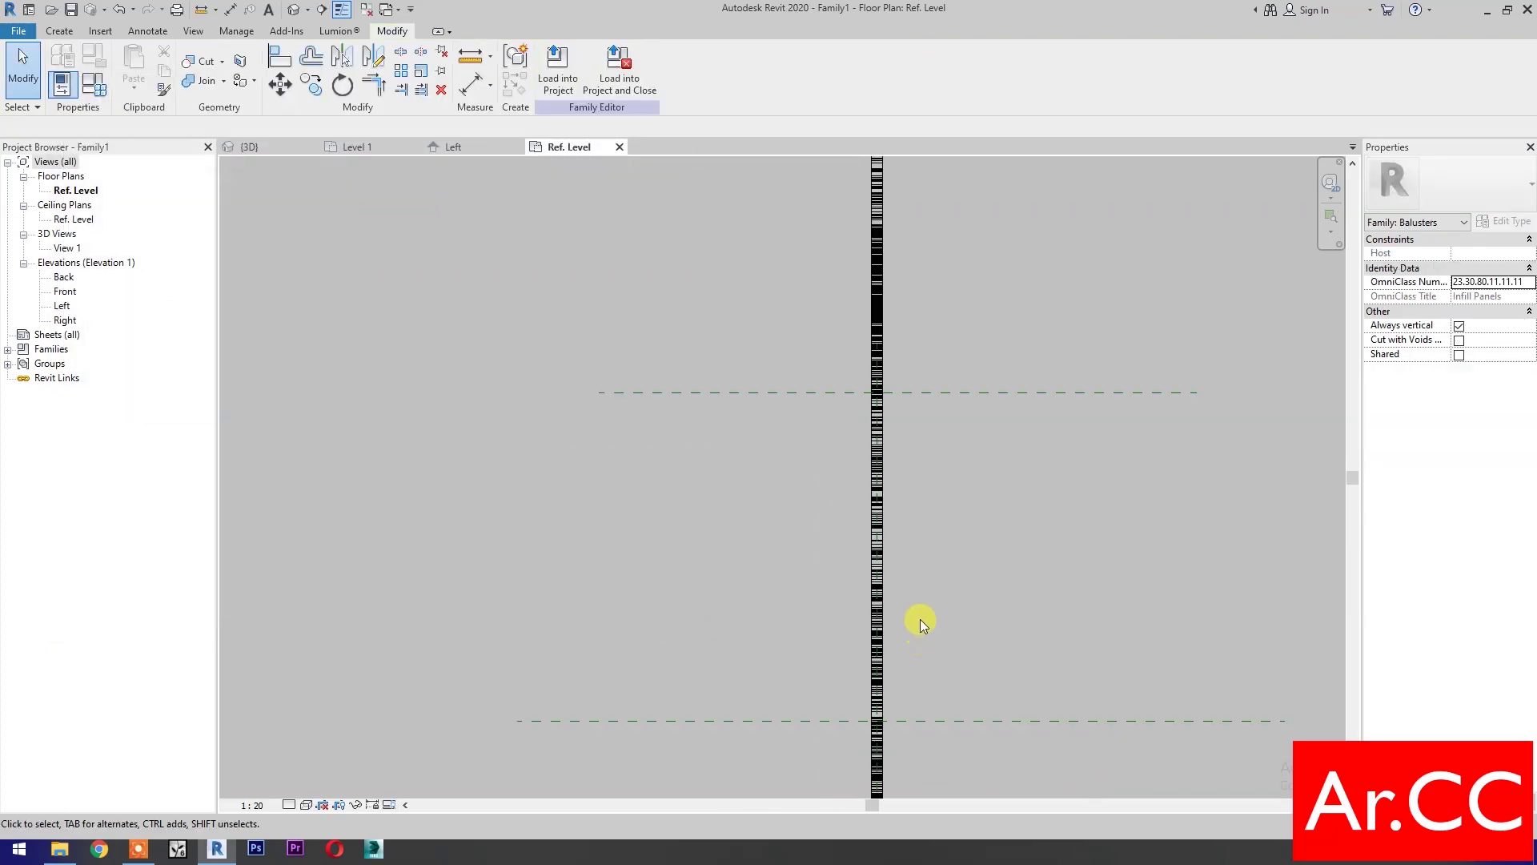
From the Left elevation, create a new family type named "Ornament Style X" for the baluster panel
{"action": "left_click", "coordinate": [464, 146]}
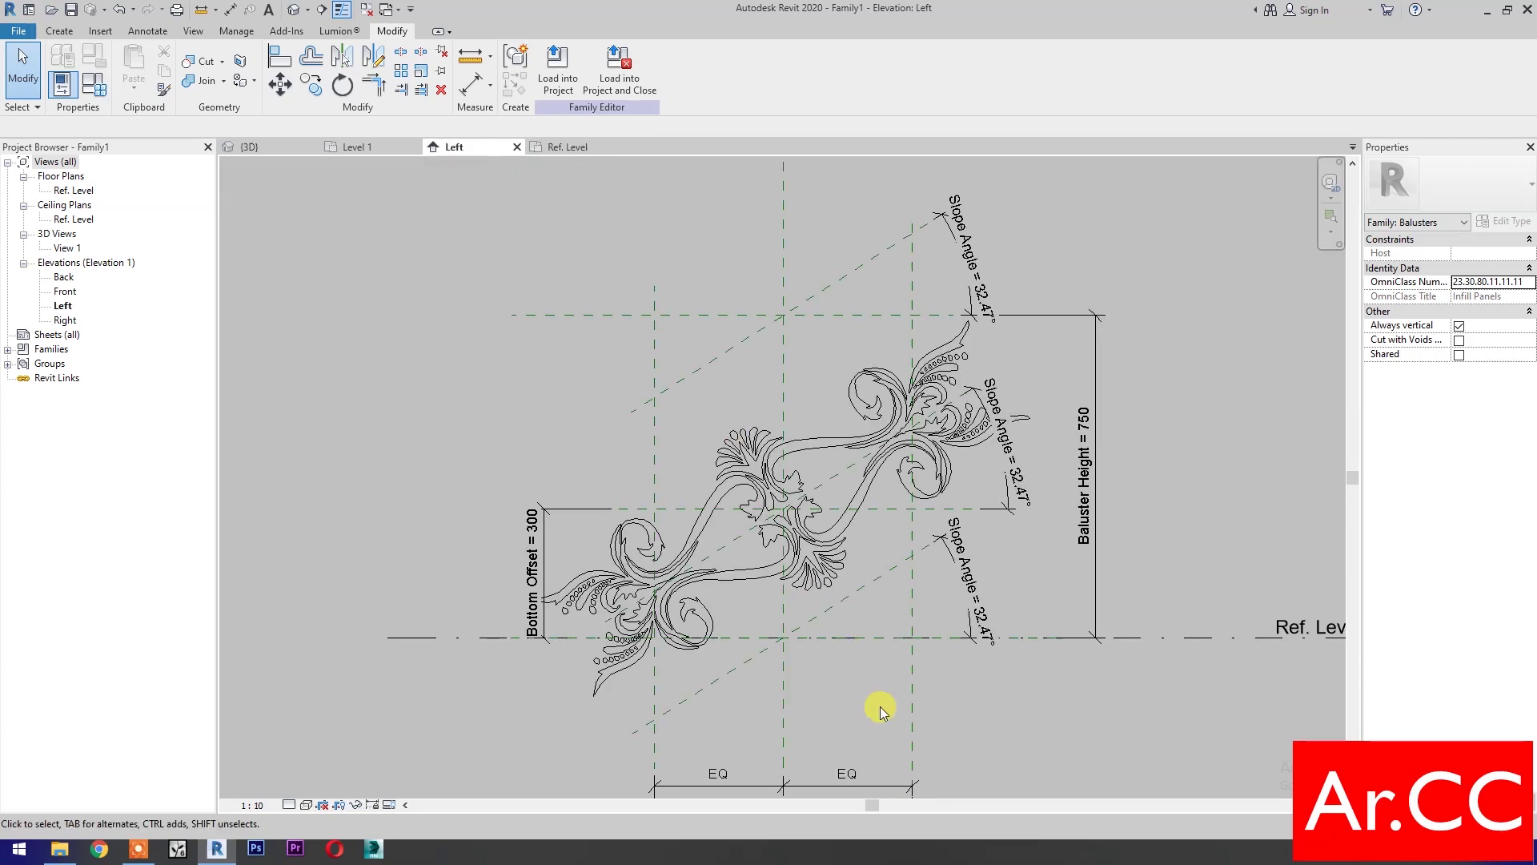
{"action": "left_click", "coordinate": [743, 466]}
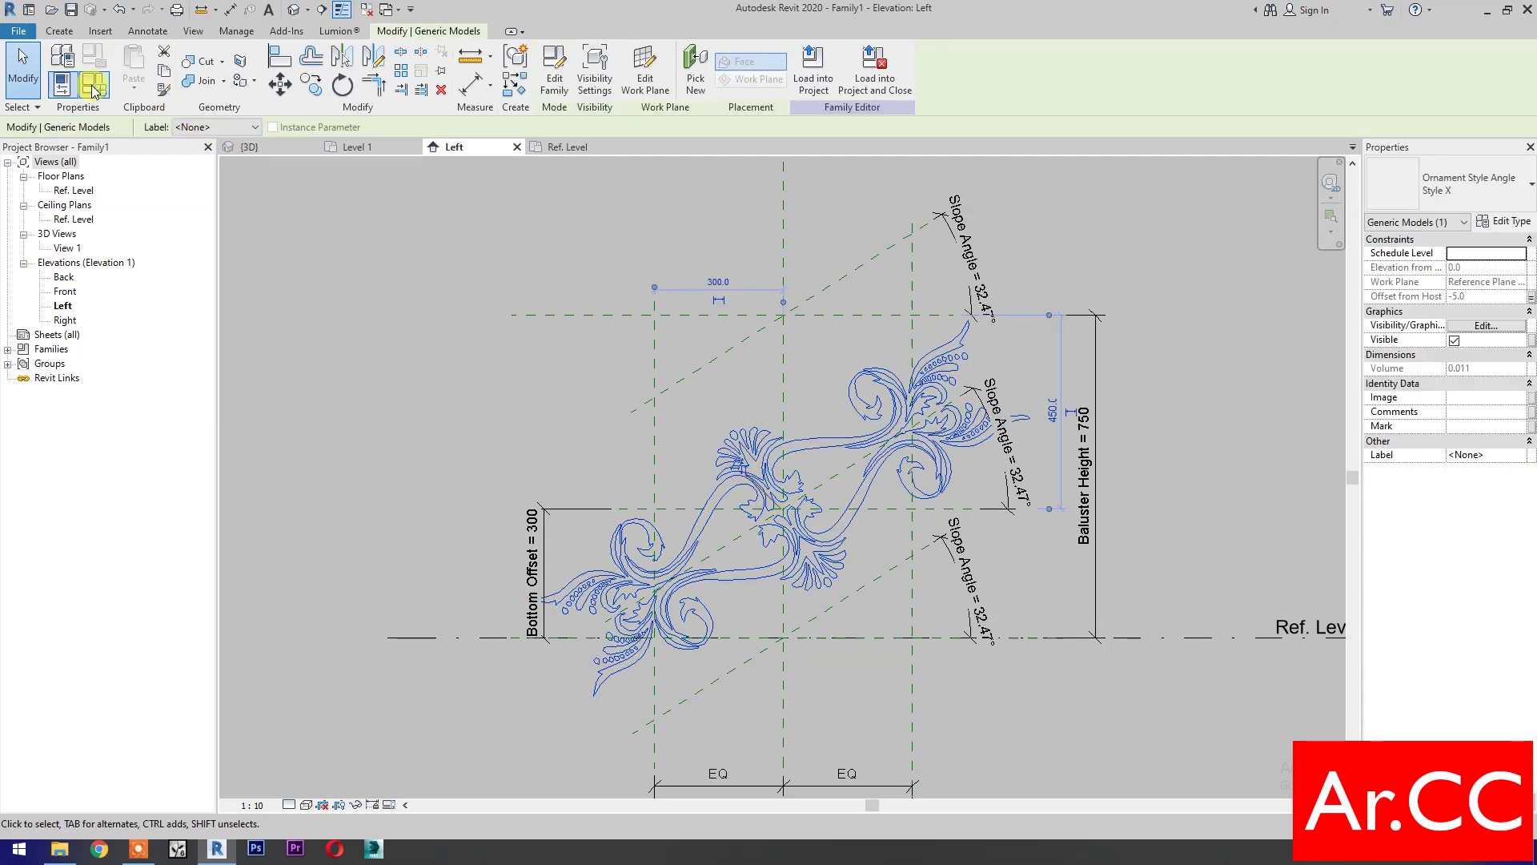
{"action": "left_click", "coordinate": [94, 84]}
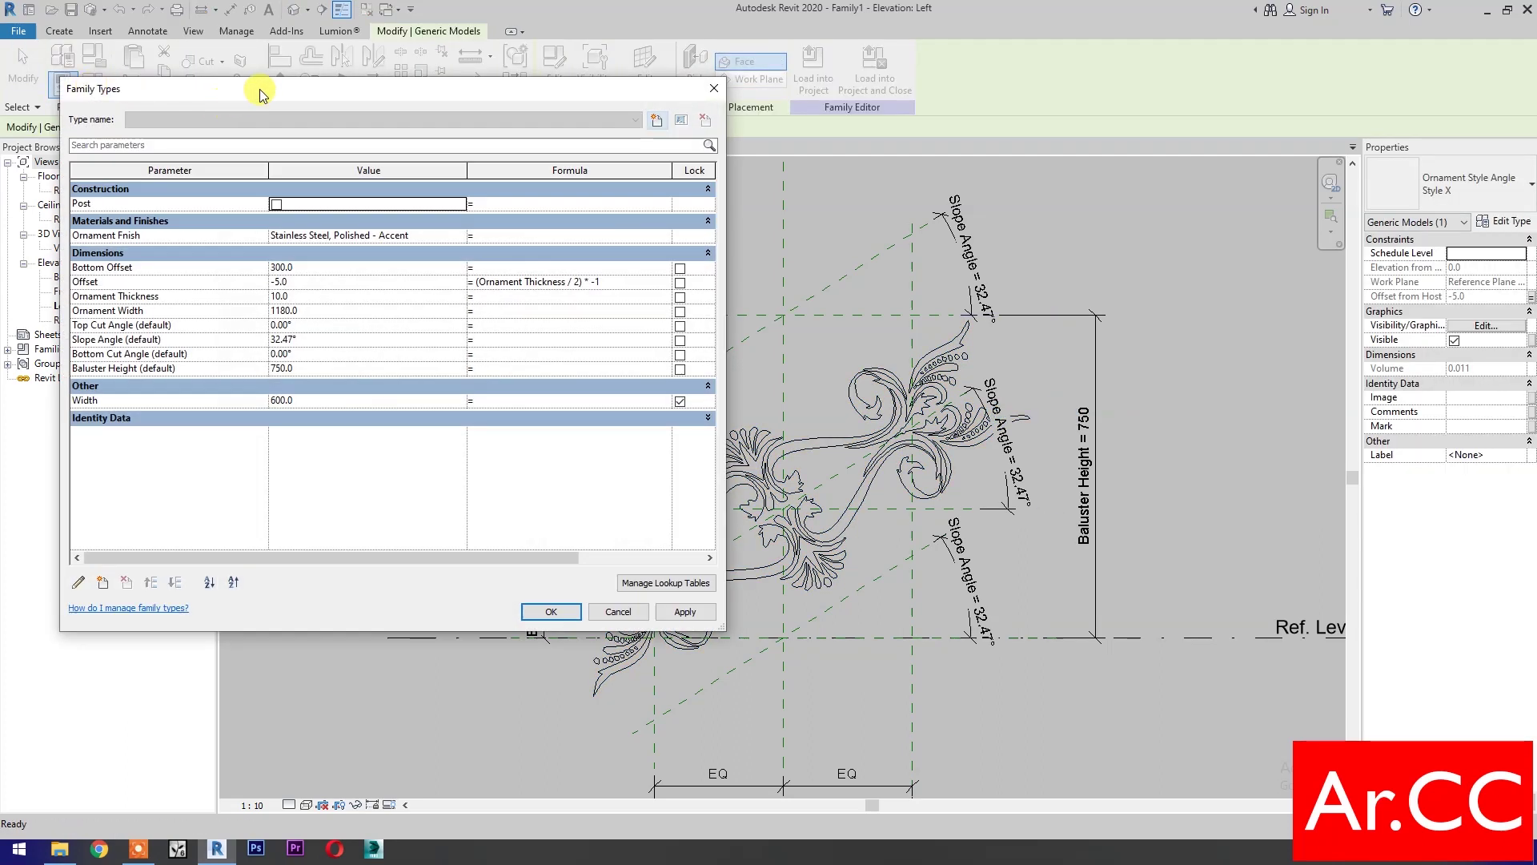
{"action": "left_click_drag", "start_coordinate": [259, 94], "coordinate": [240, 147]}
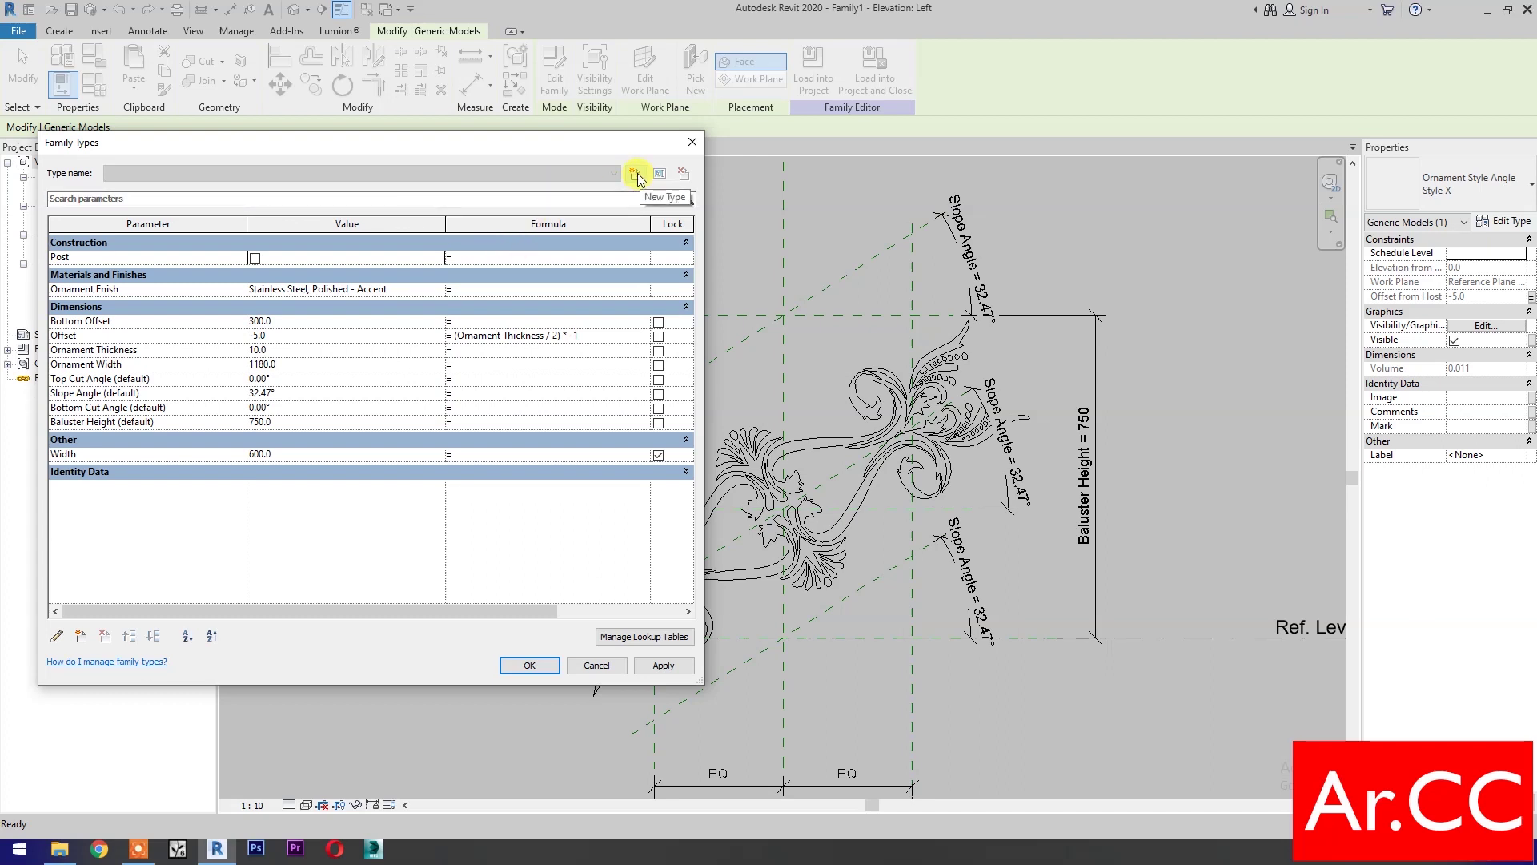
{"action": "left_click", "coordinate": [636, 175]}
{"action": "type", "text": "Ornament"}
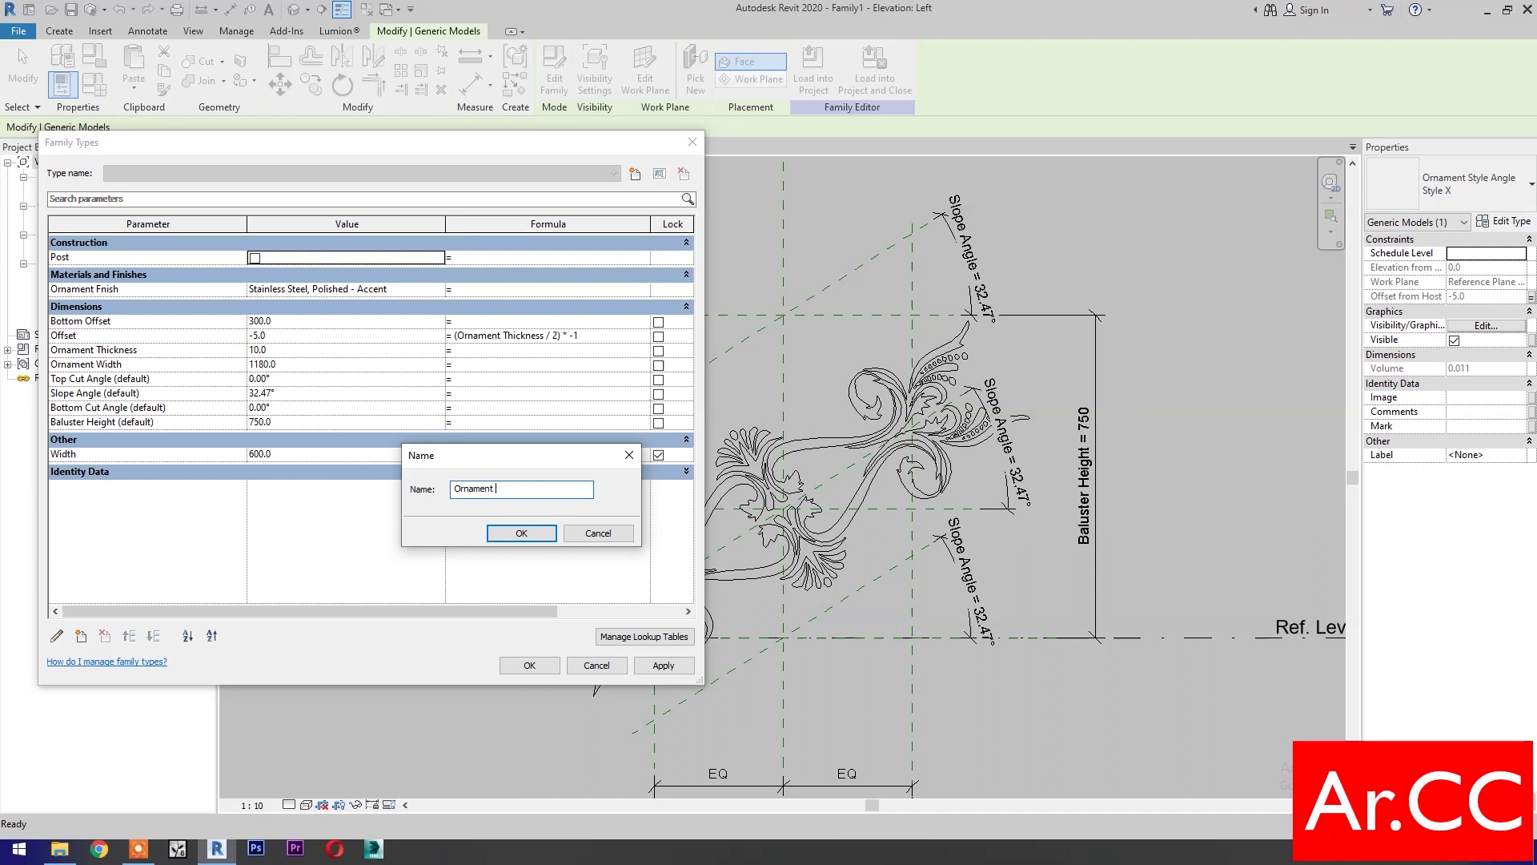
{"action": "type", "text": " Style X"}
{"action": "left_click", "coordinate": [521, 533]}
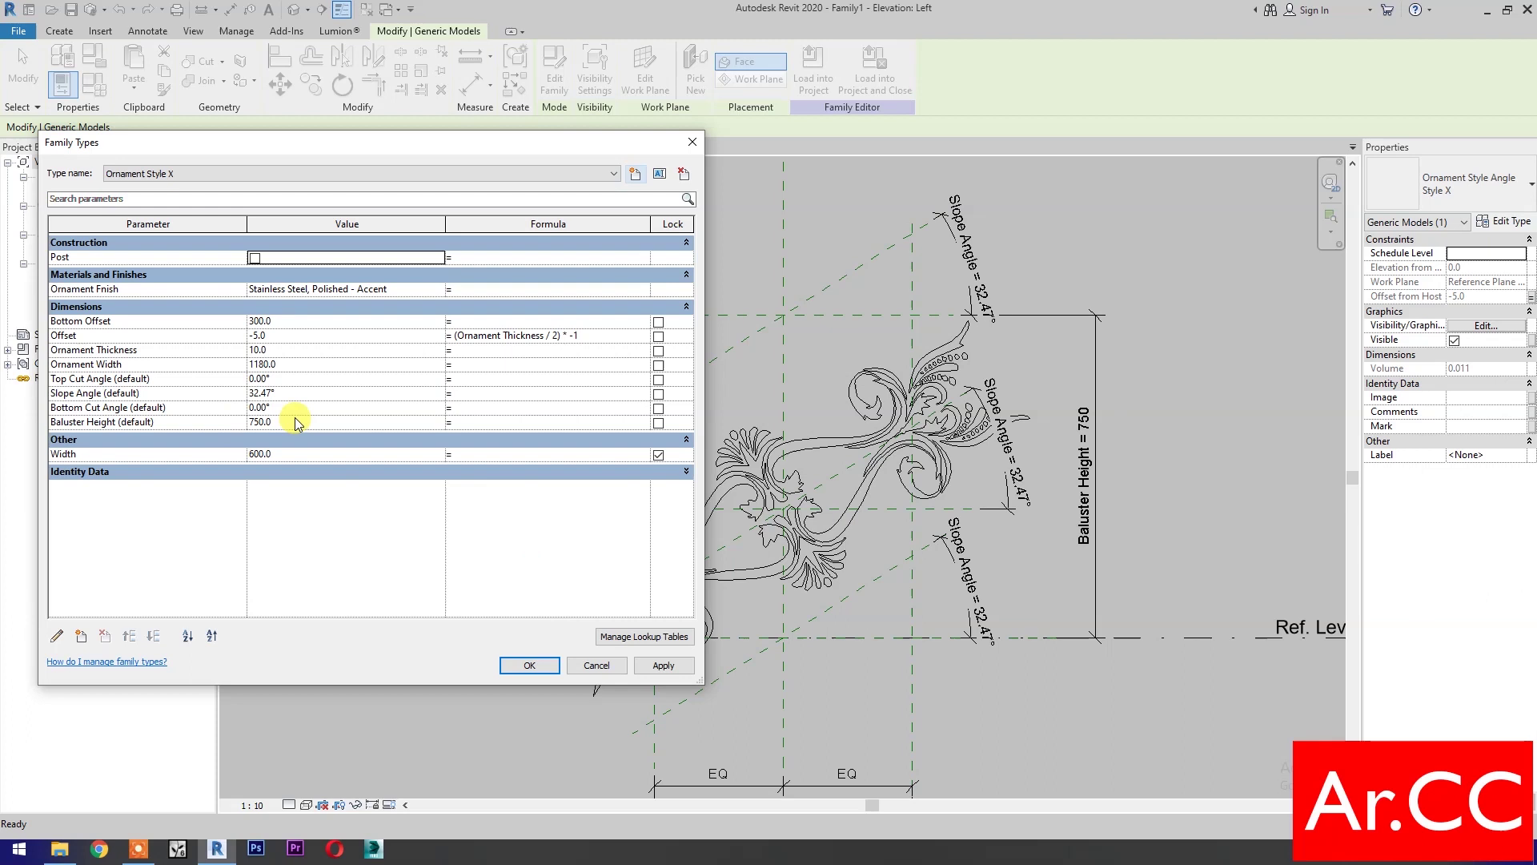
Set the Ornament Width of the Ornament Style X type to 1000
{"action": "left_click", "coordinate": [303, 364]}
{"action": "type", "text": "1000"}
{"action": "left_click", "coordinate": [344, 424]}
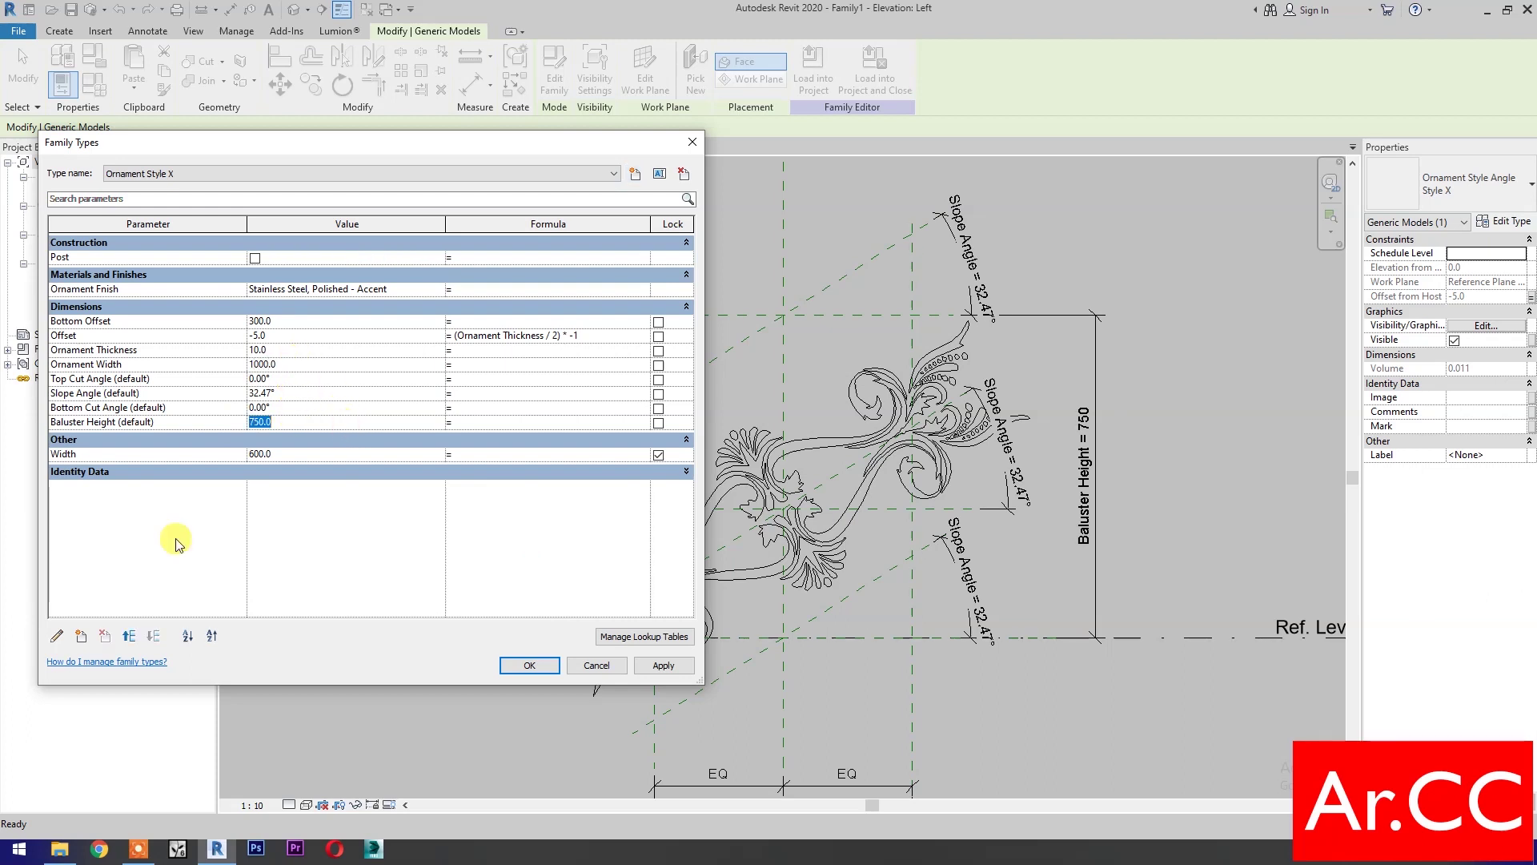
Add a type parameter named "Style" whose parameter type is a family type of the Generic Models category
{"action": "left_click", "coordinate": [81, 637]}
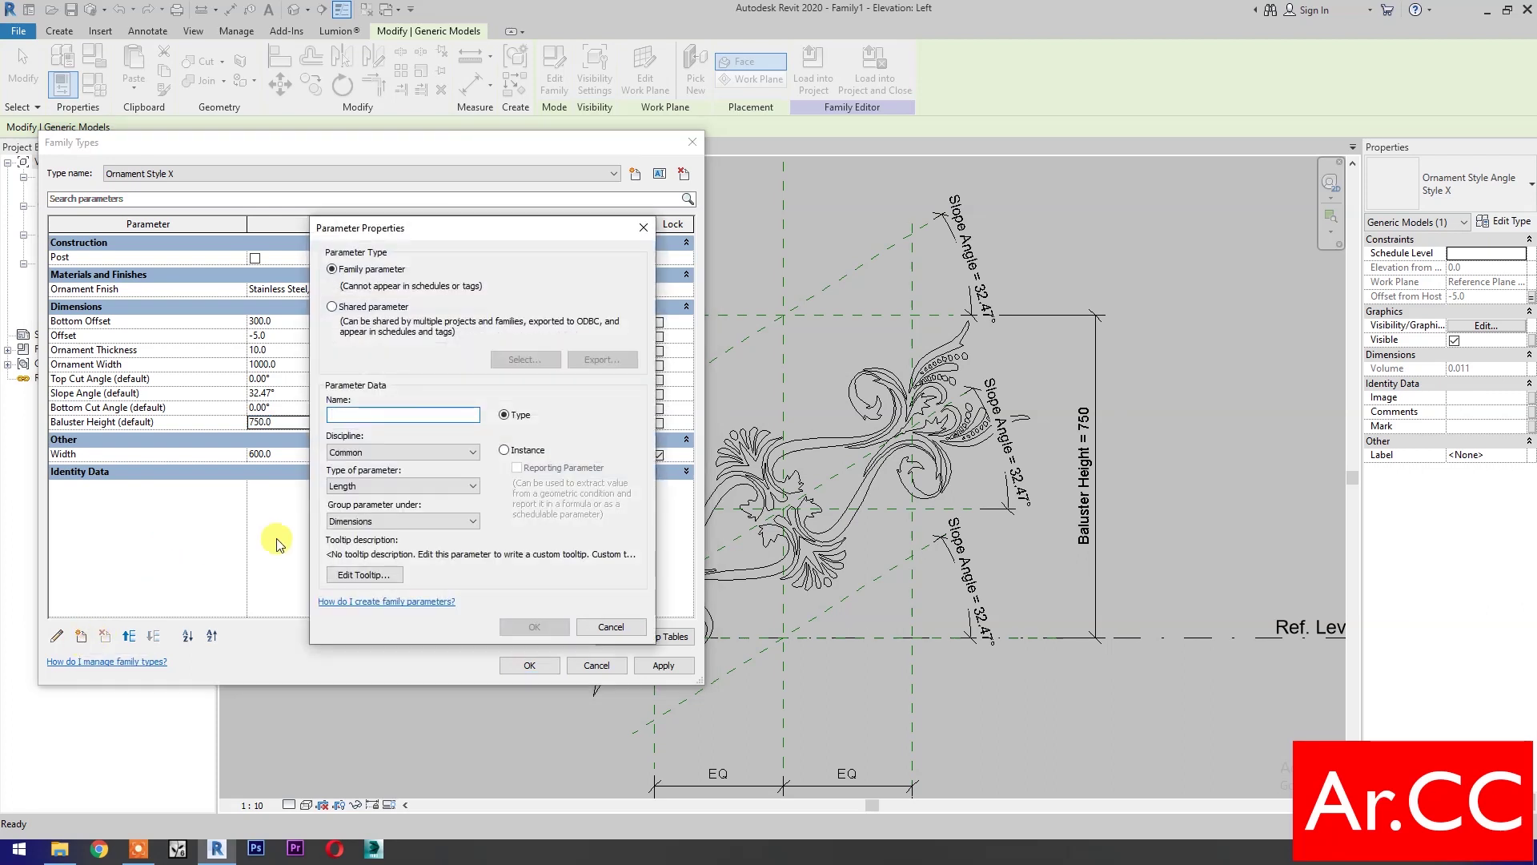
{"action": "left_click", "coordinate": [387, 413]}
{"action": "type", "text": "Style"}
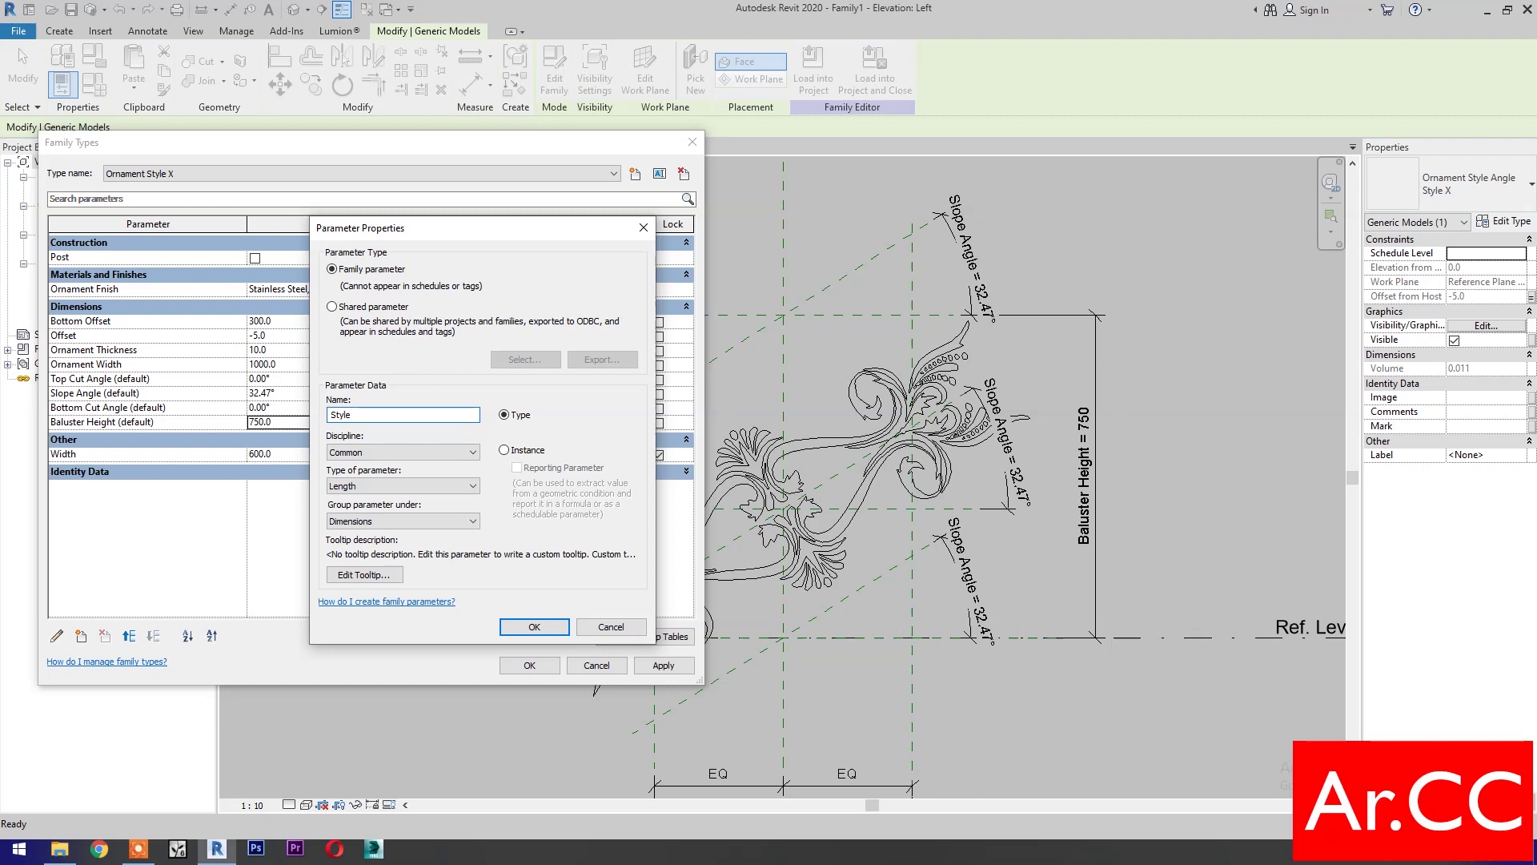
{"action": "left_click", "coordinate": [389, 486]}
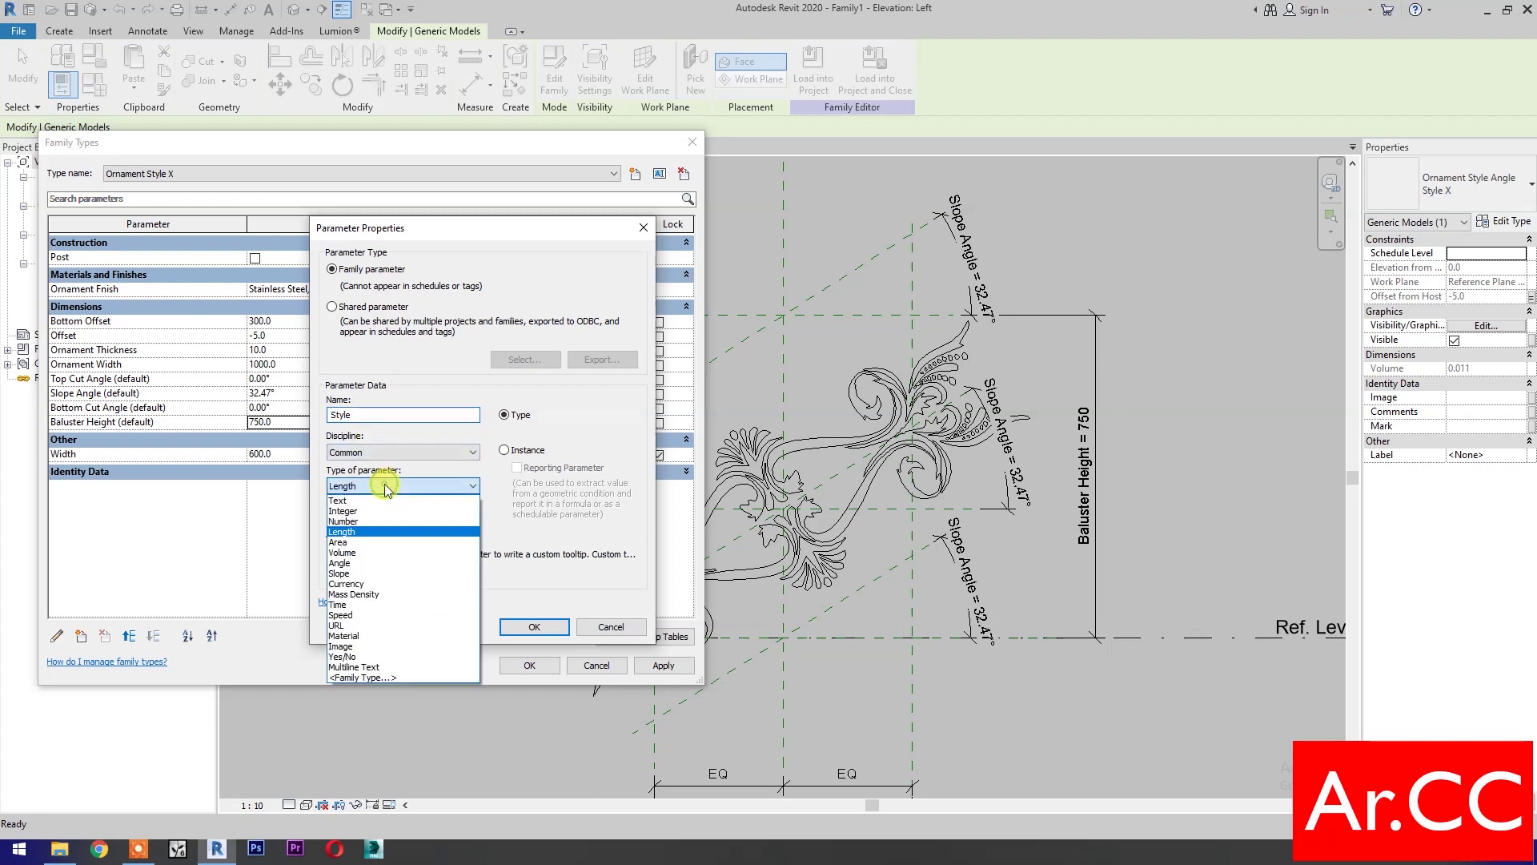
{"action": "left_click", "coordinate": [391, 675]}
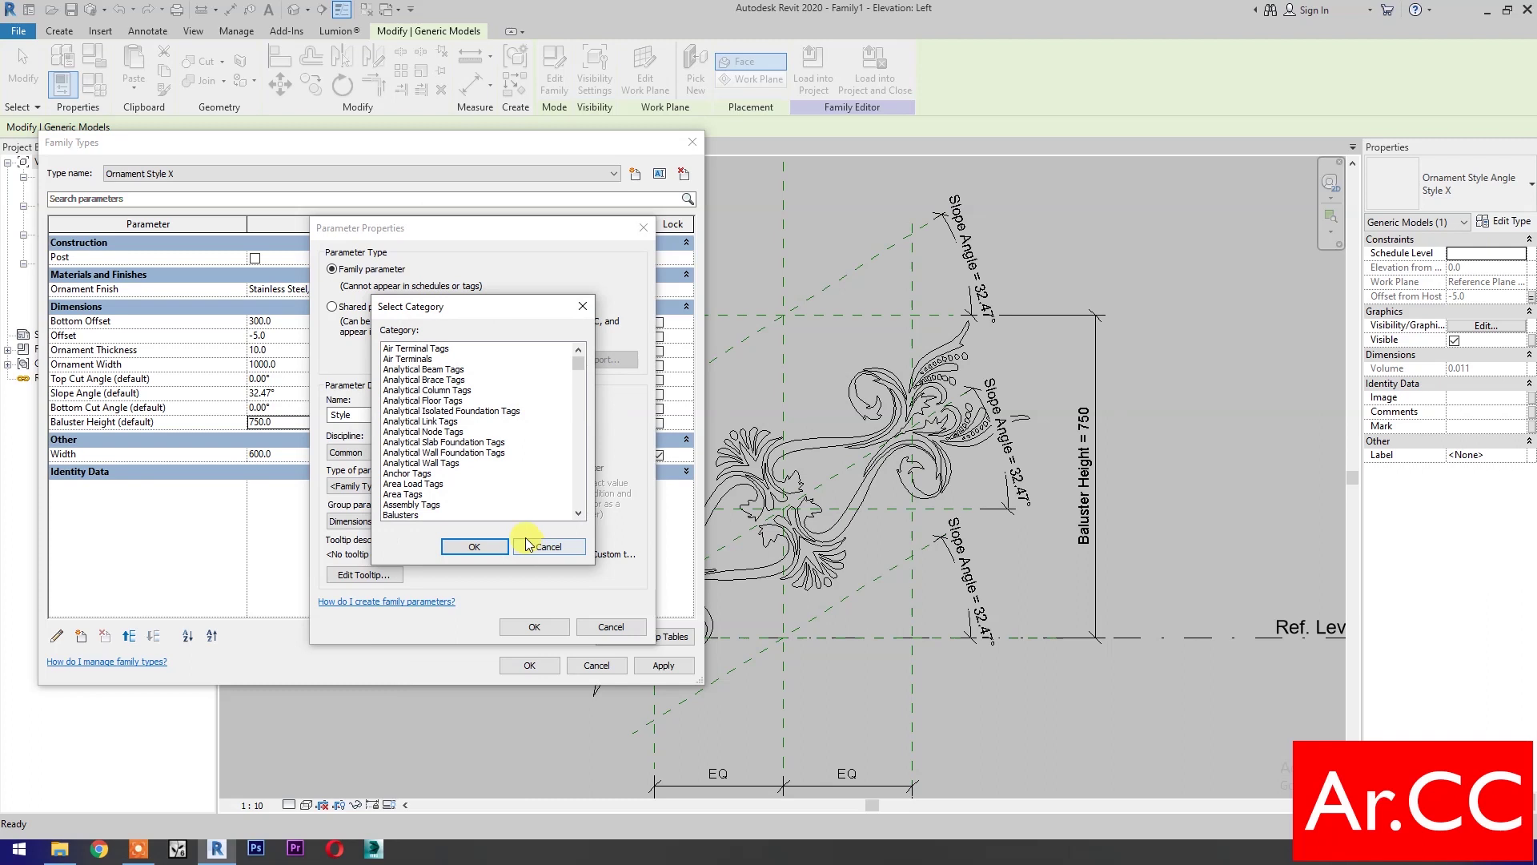
{"action": "left_click_drag", "start_coordinate": [578, 377], "coordinate": [579, 424]}
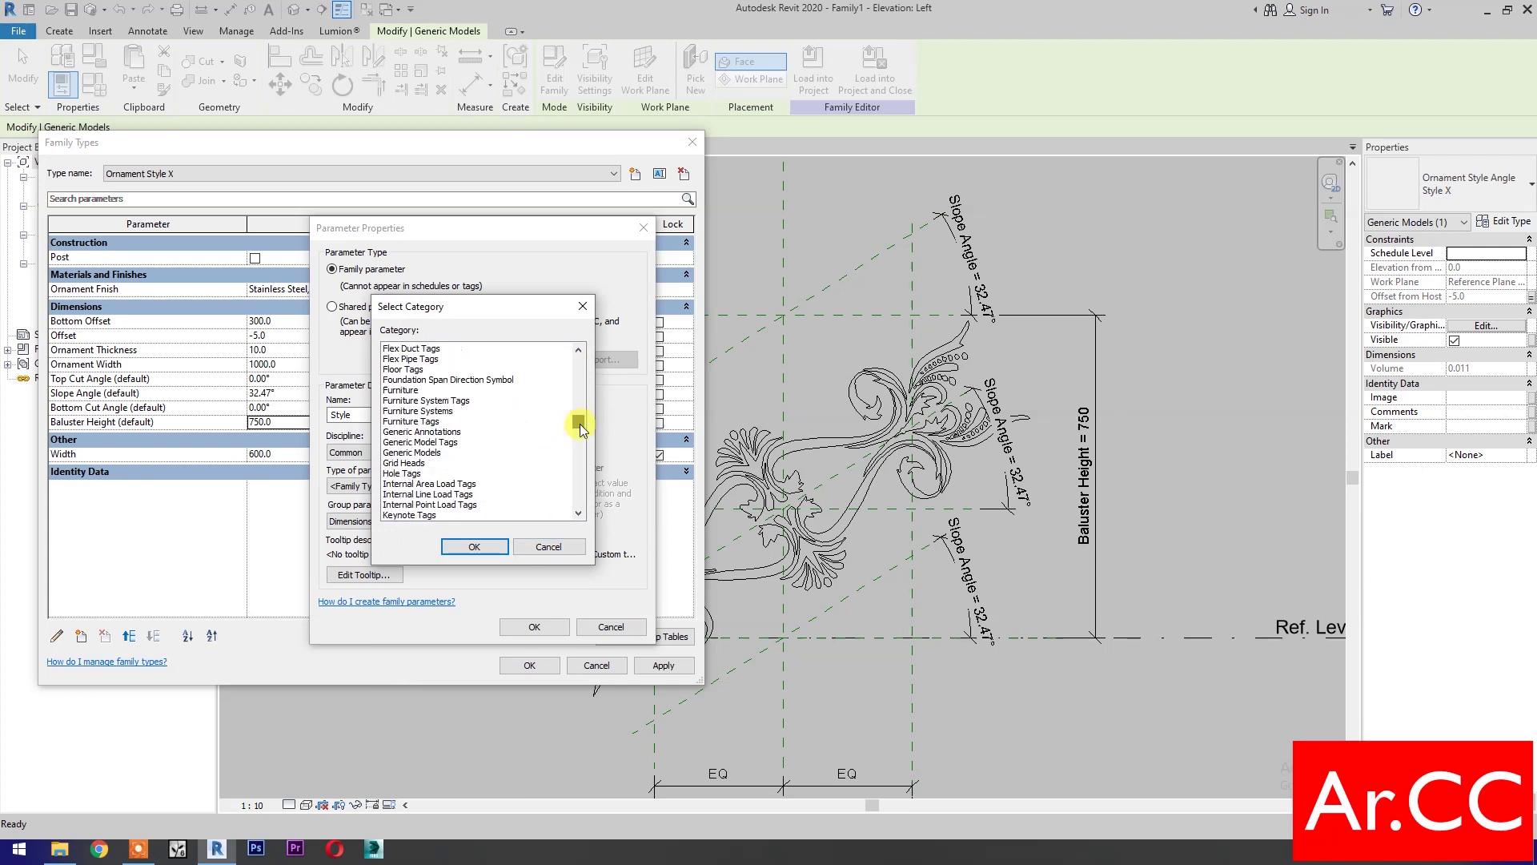
{"action": "left_click", "coordinate": [413, 452]}
{"action": "left_click", "coordinate": [474, 548]}
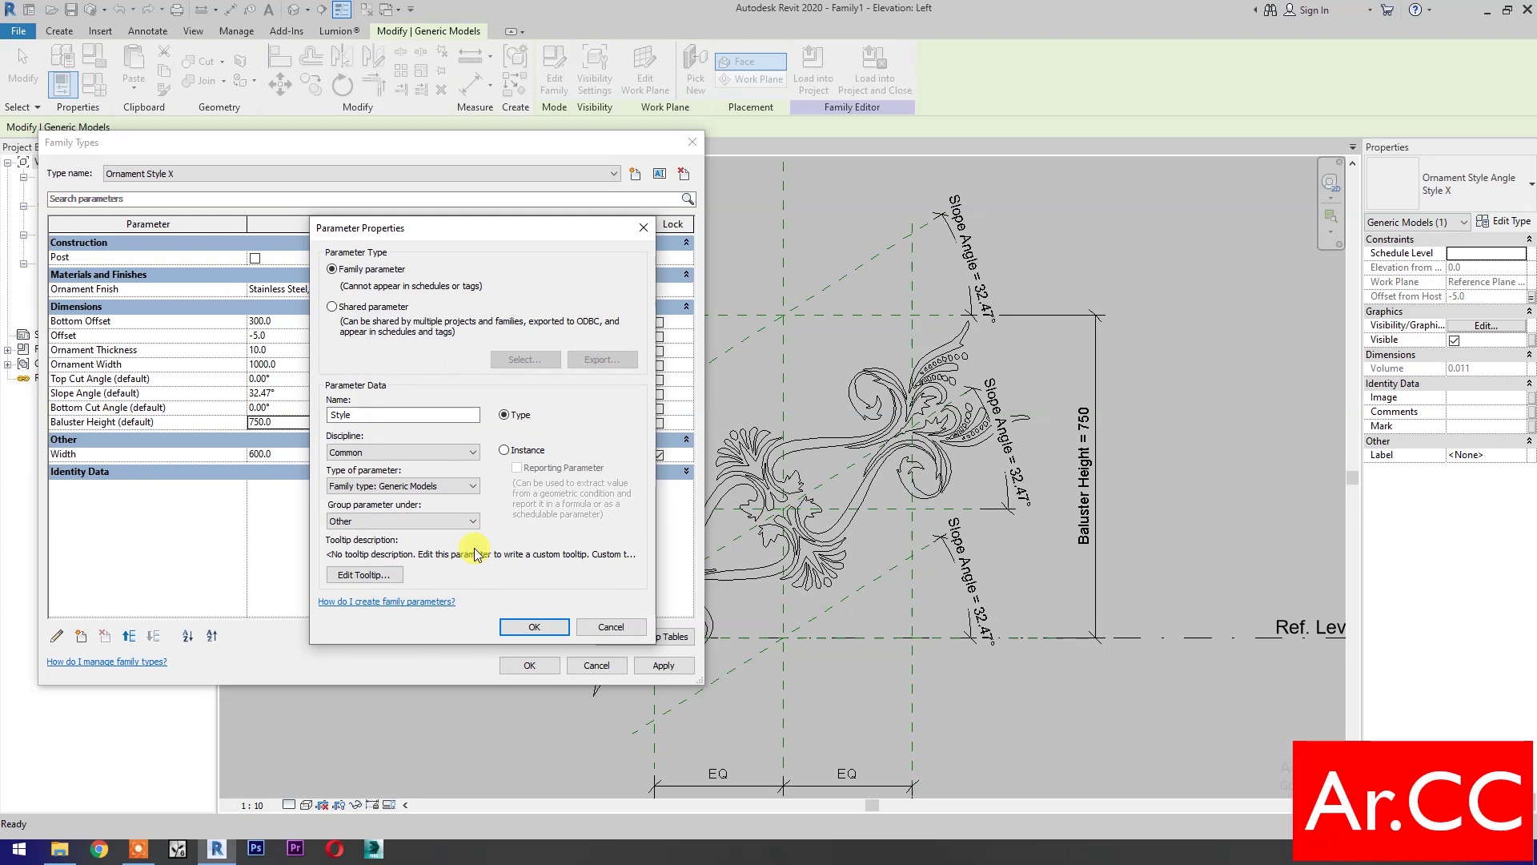
{"action": "left_click", "coordinate": [531, 626]}
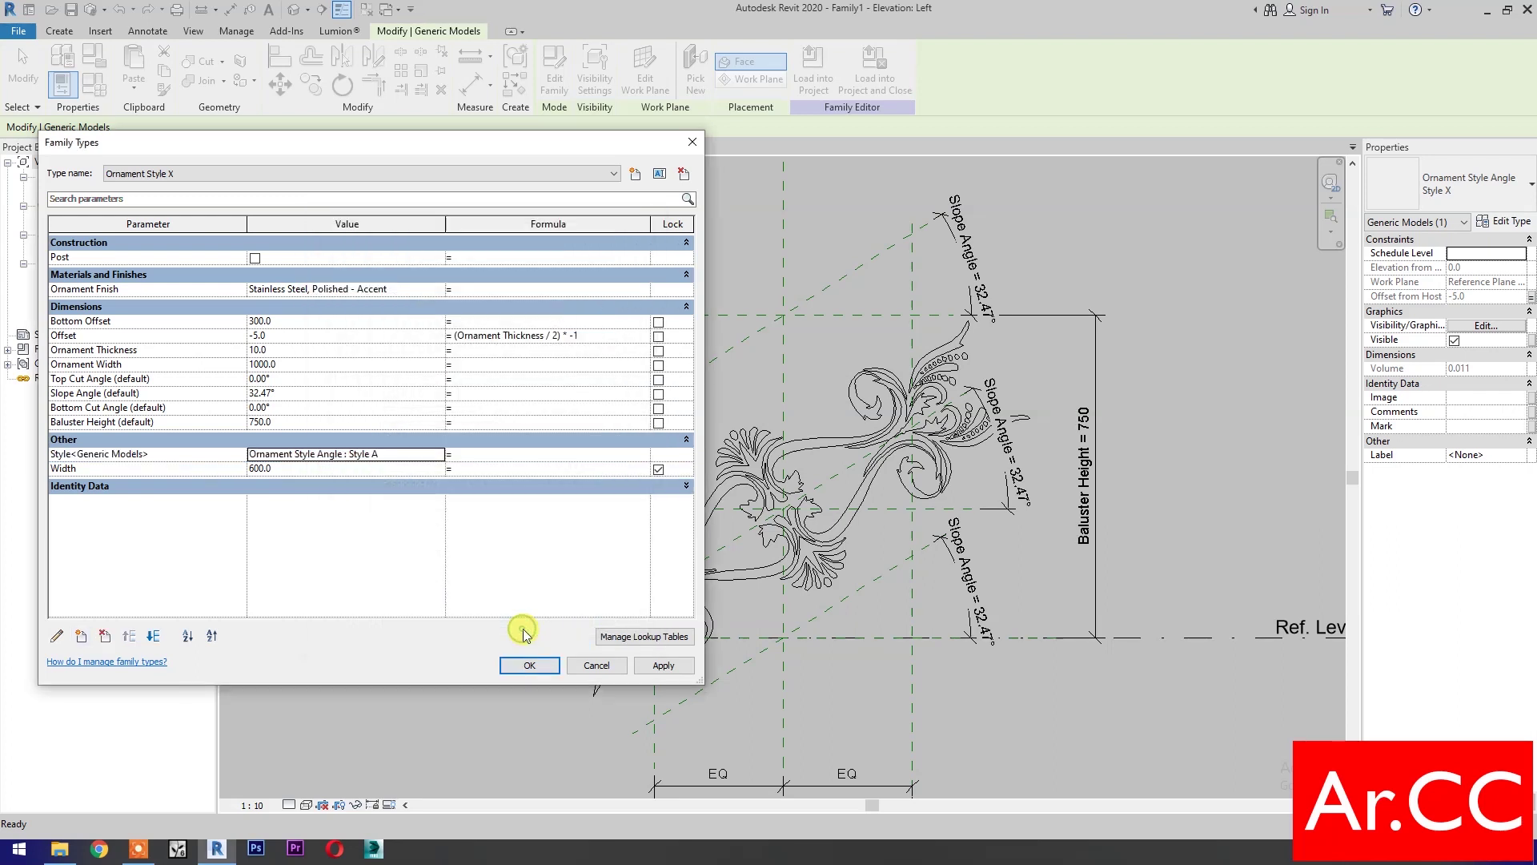
Set the Style parameter to Ornament Style Angle : Style X and apply the family type changes
{"action": "left_click", "coordinate": [439, 455]}
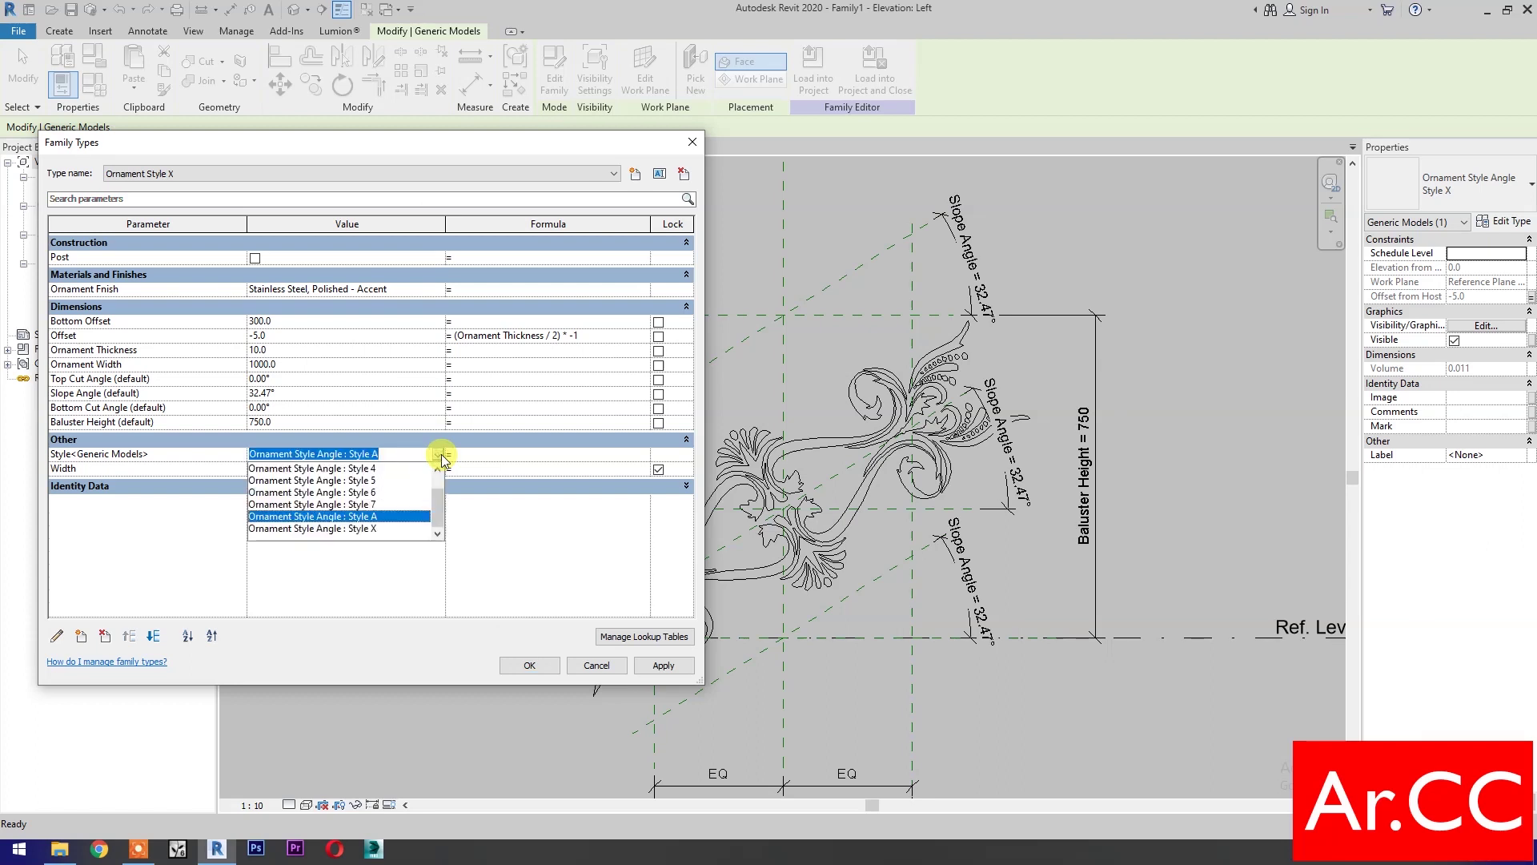
{"action": "left_click", "coordinate": [394, 529]}
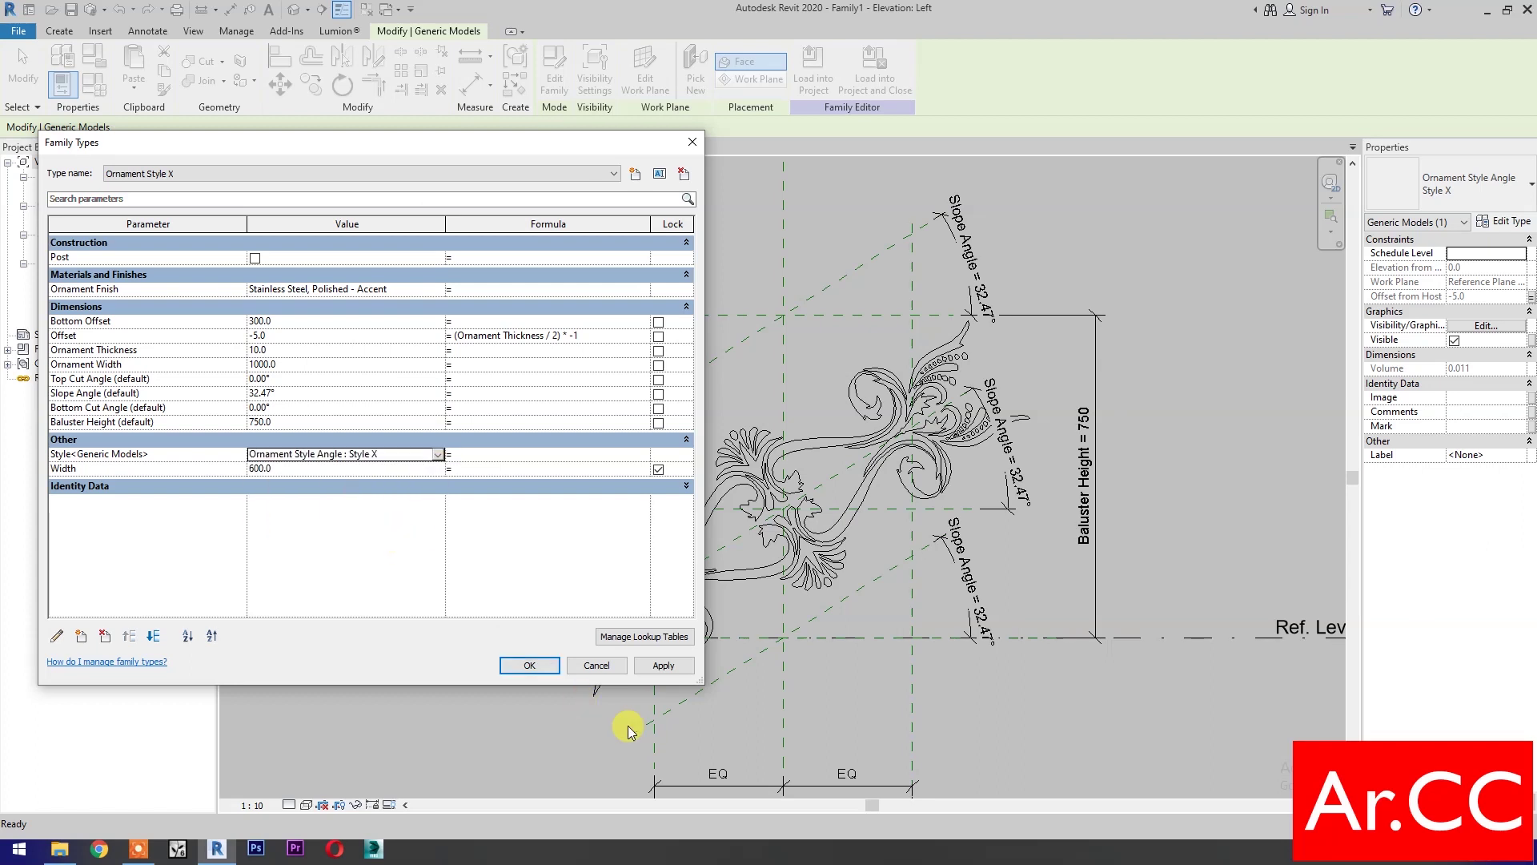
{"action": "left_click", "coordinate": [661, 670]}
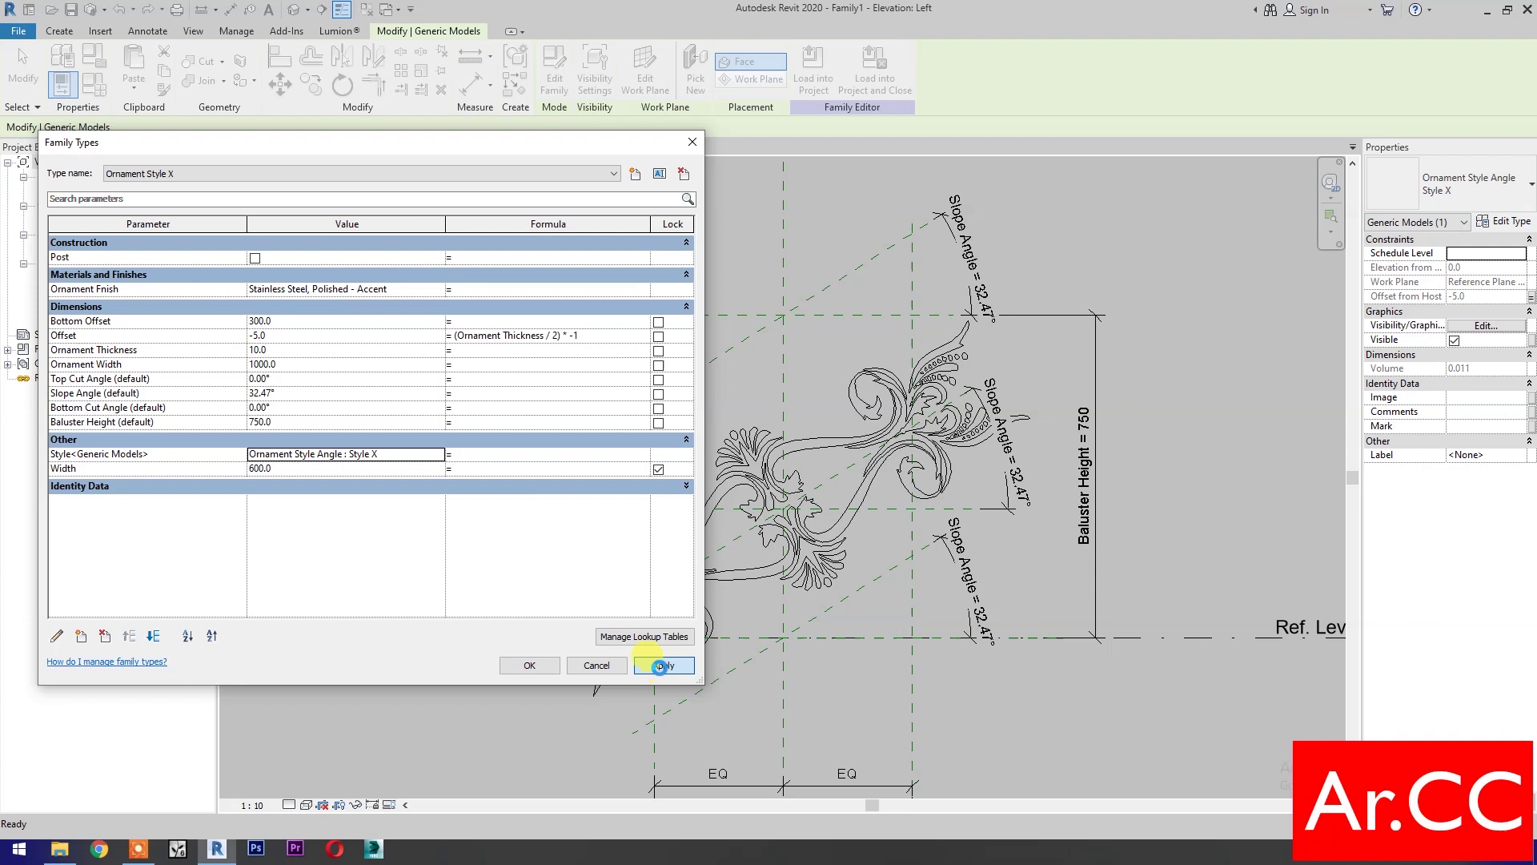
{"action": "left_click", "coordinate": [531, 665]}
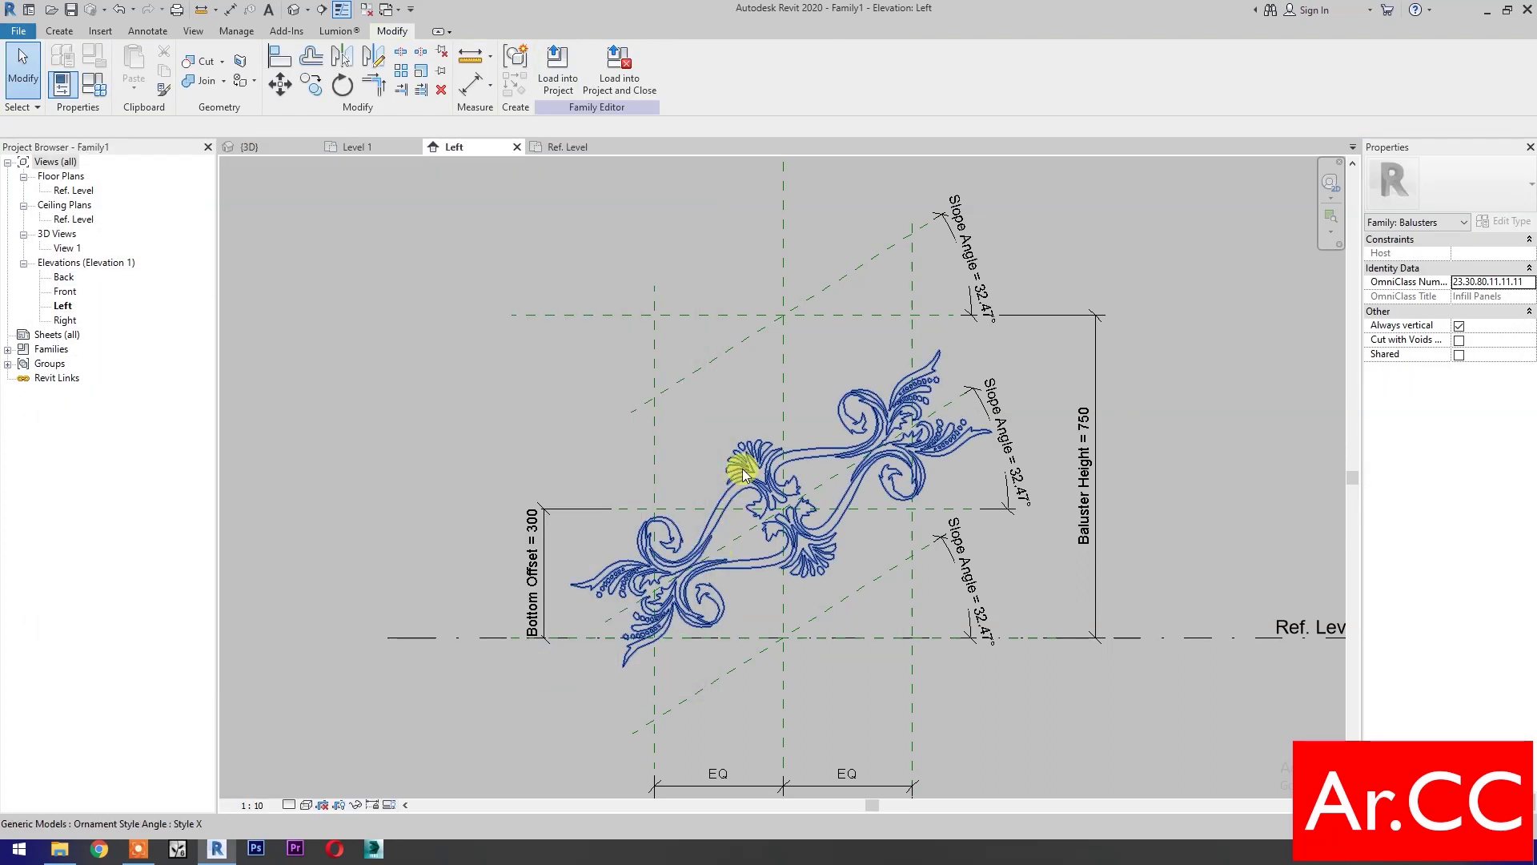
Label the nested ornament in the Left elevation with the Style parameter
{"action": "left_click", "coordinate": [743, 474]}
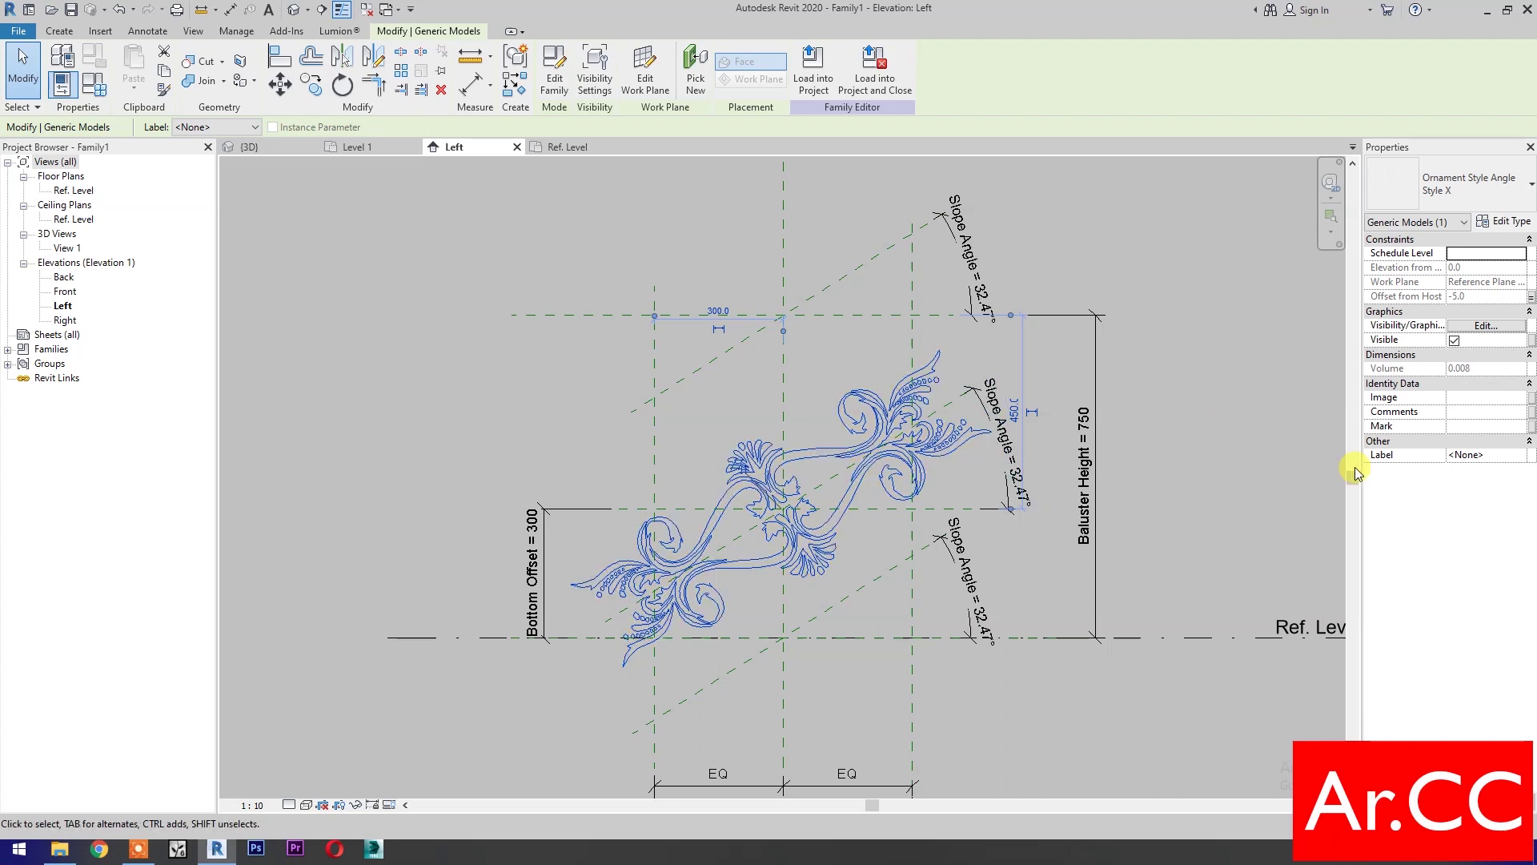
{"action": "left_click", "coordinate": [1487, 454]}
{"action": "left_click", "coordinate": [1518, 455]}
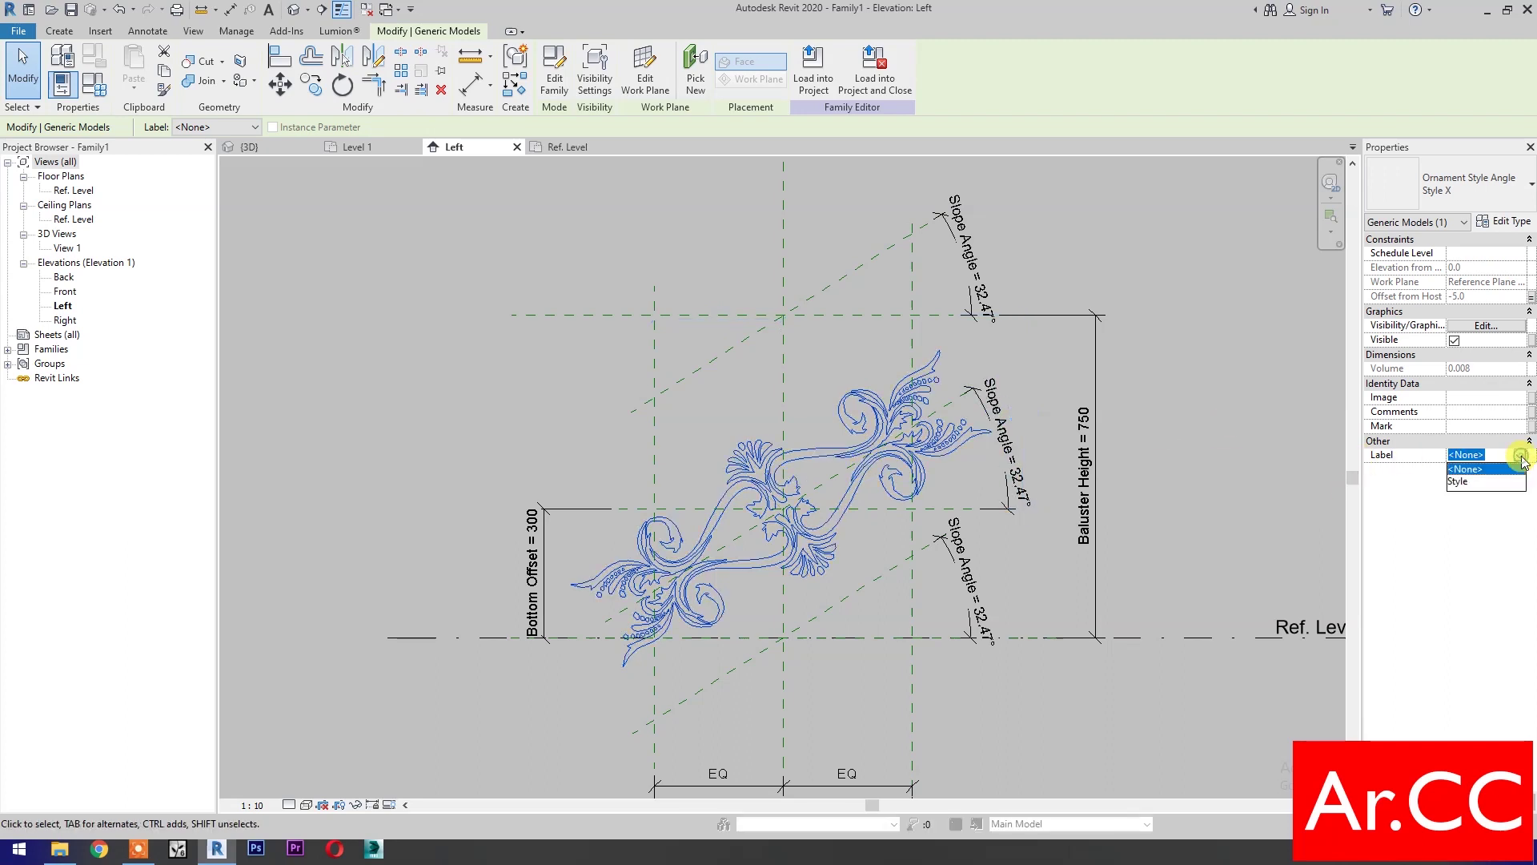
{"action": "left_click", "coordinate": [1465, 481]}
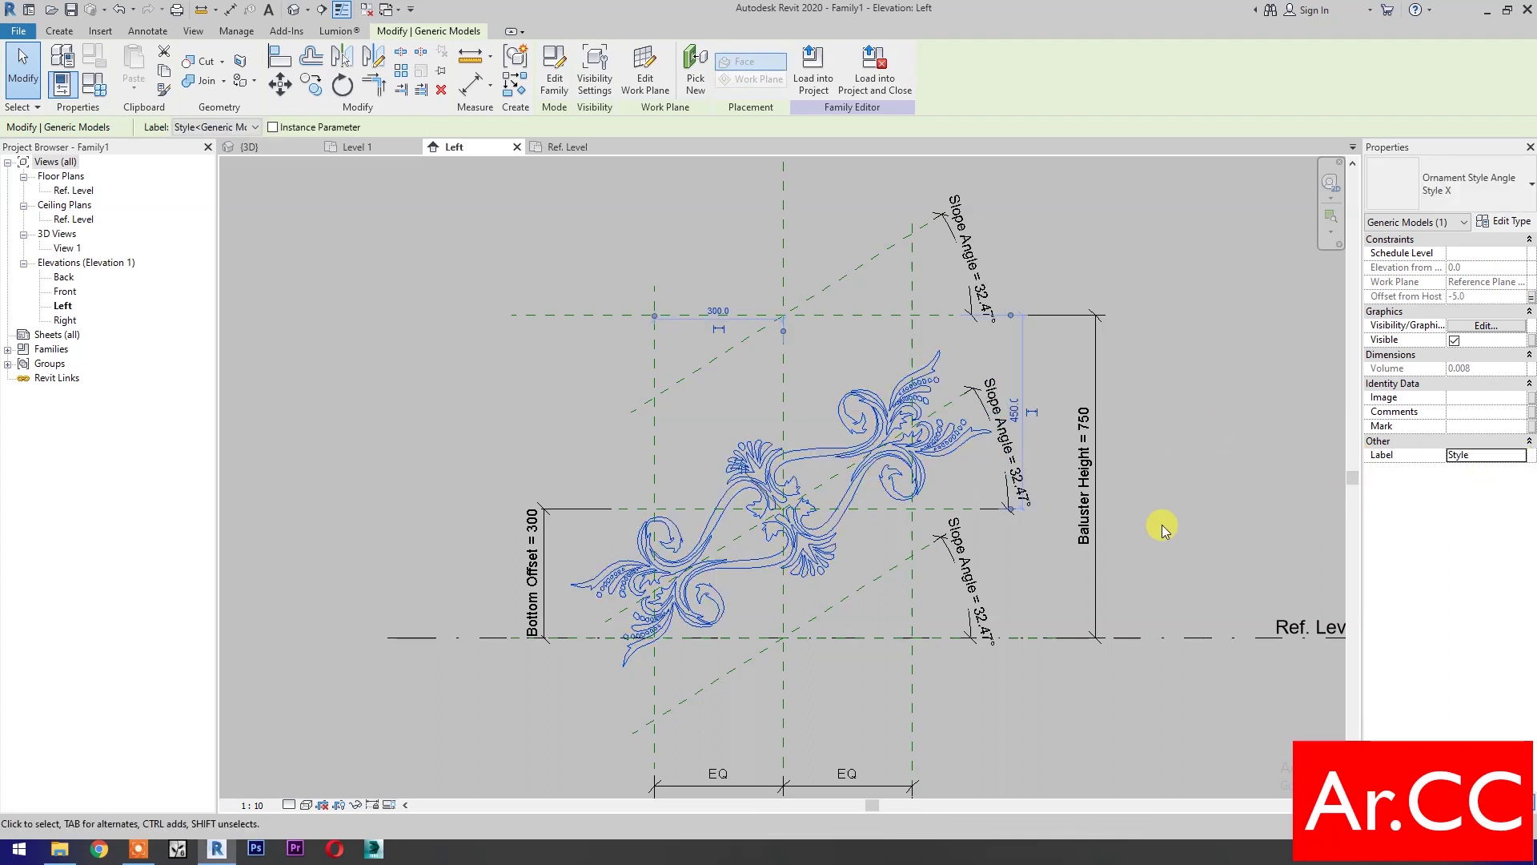
{"action": "left_click", "coordinate": [1161, 525]}
Create a family type named "Ornament Style 7" with Style set to Ornament Style Angle : Style 7, and apply it
{"action": "left_click", "coordinate": [95, 94]}
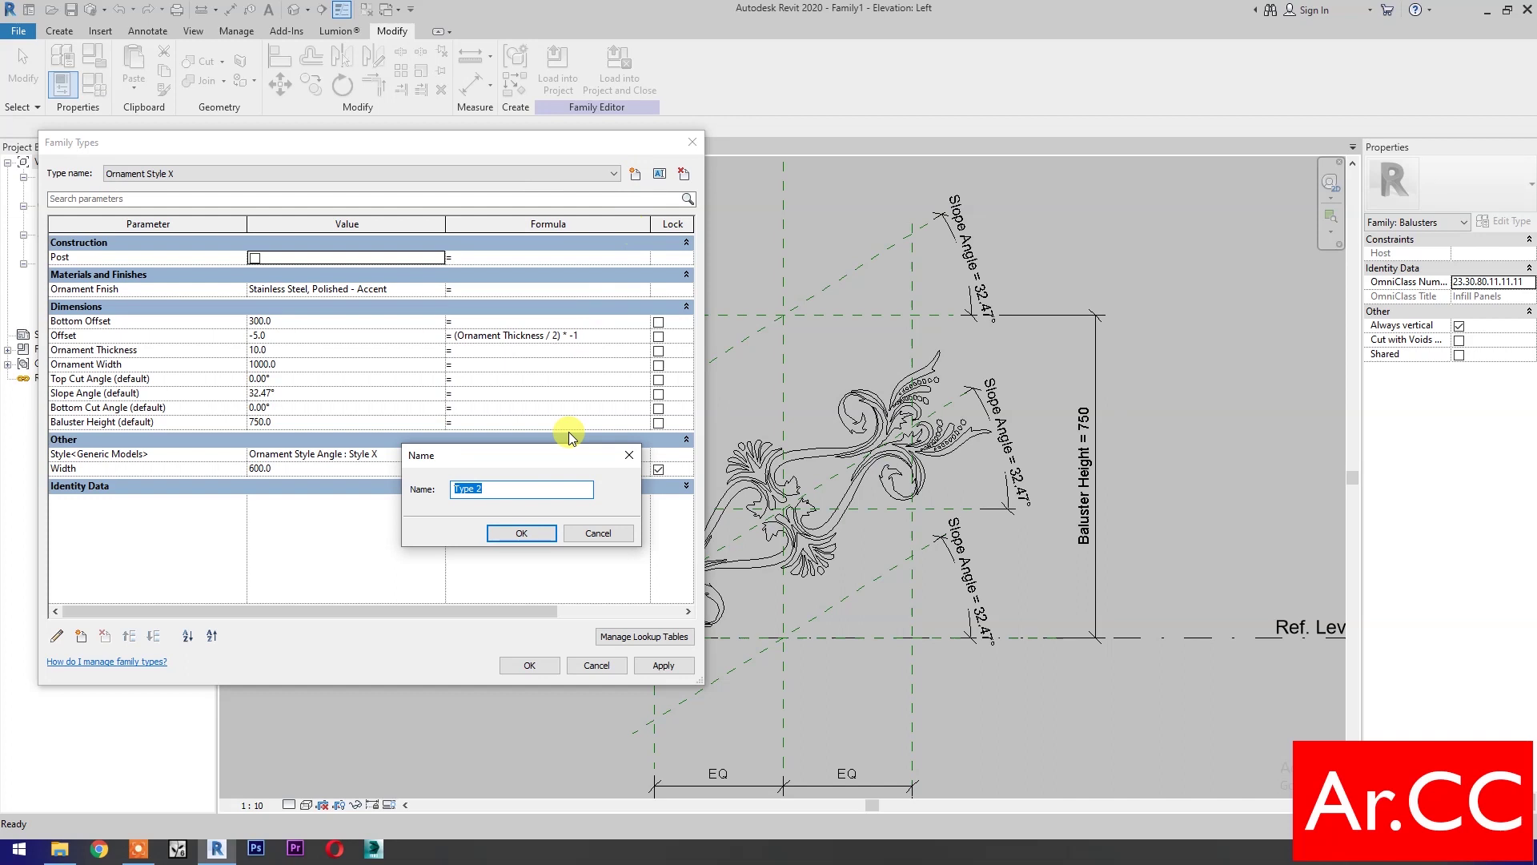
{"action": "type", "text": "Ornament Styl"}
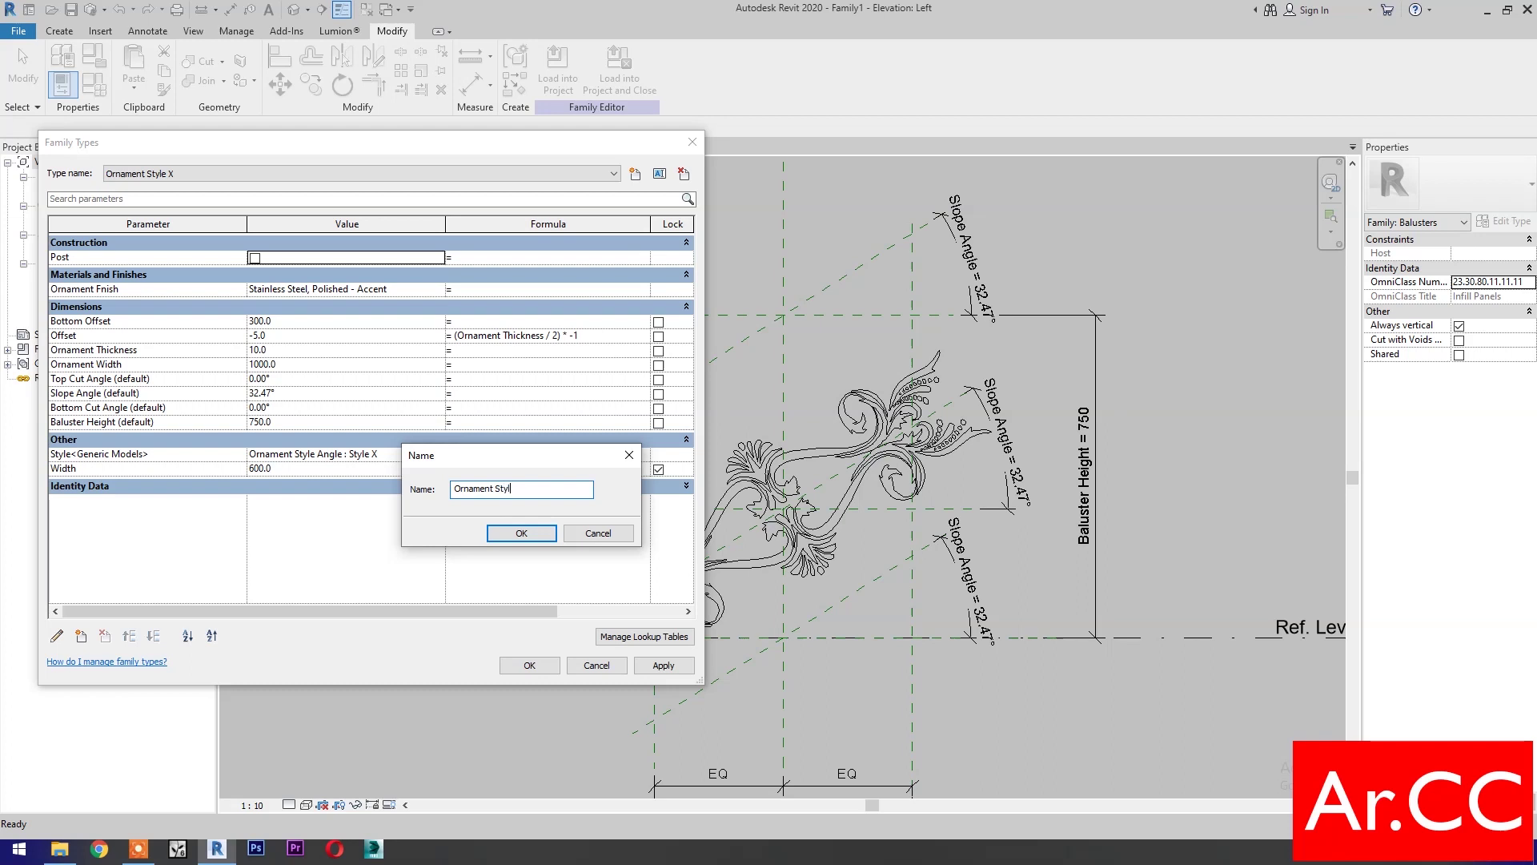
{"action": "type", "text": "e 7"}
{"action": "left_click", "coordinate": [521, 531]}
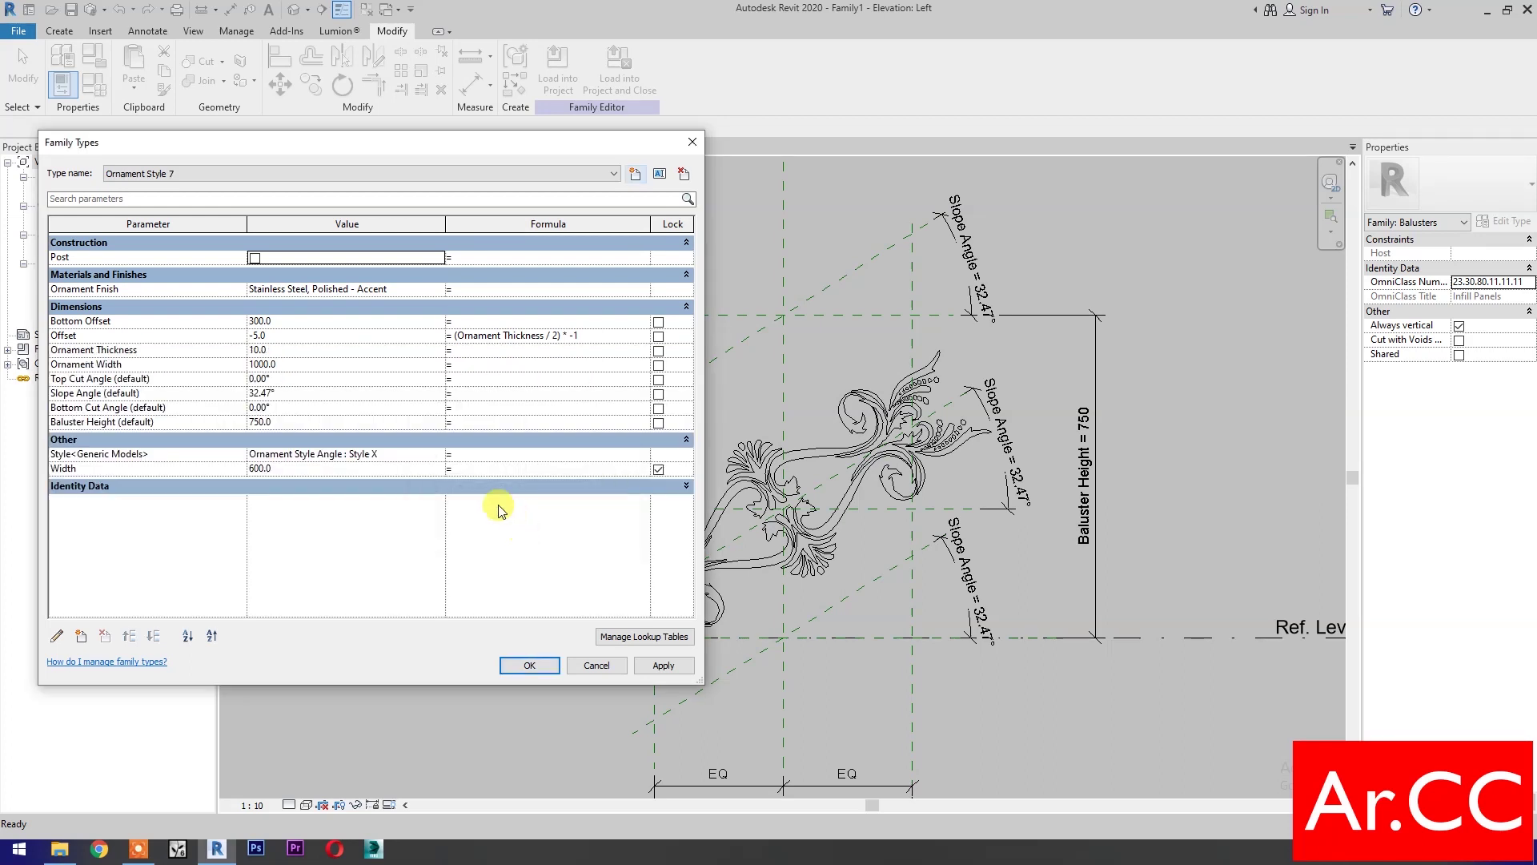
{"action": "left_click", "coordinate": [440, 458]}
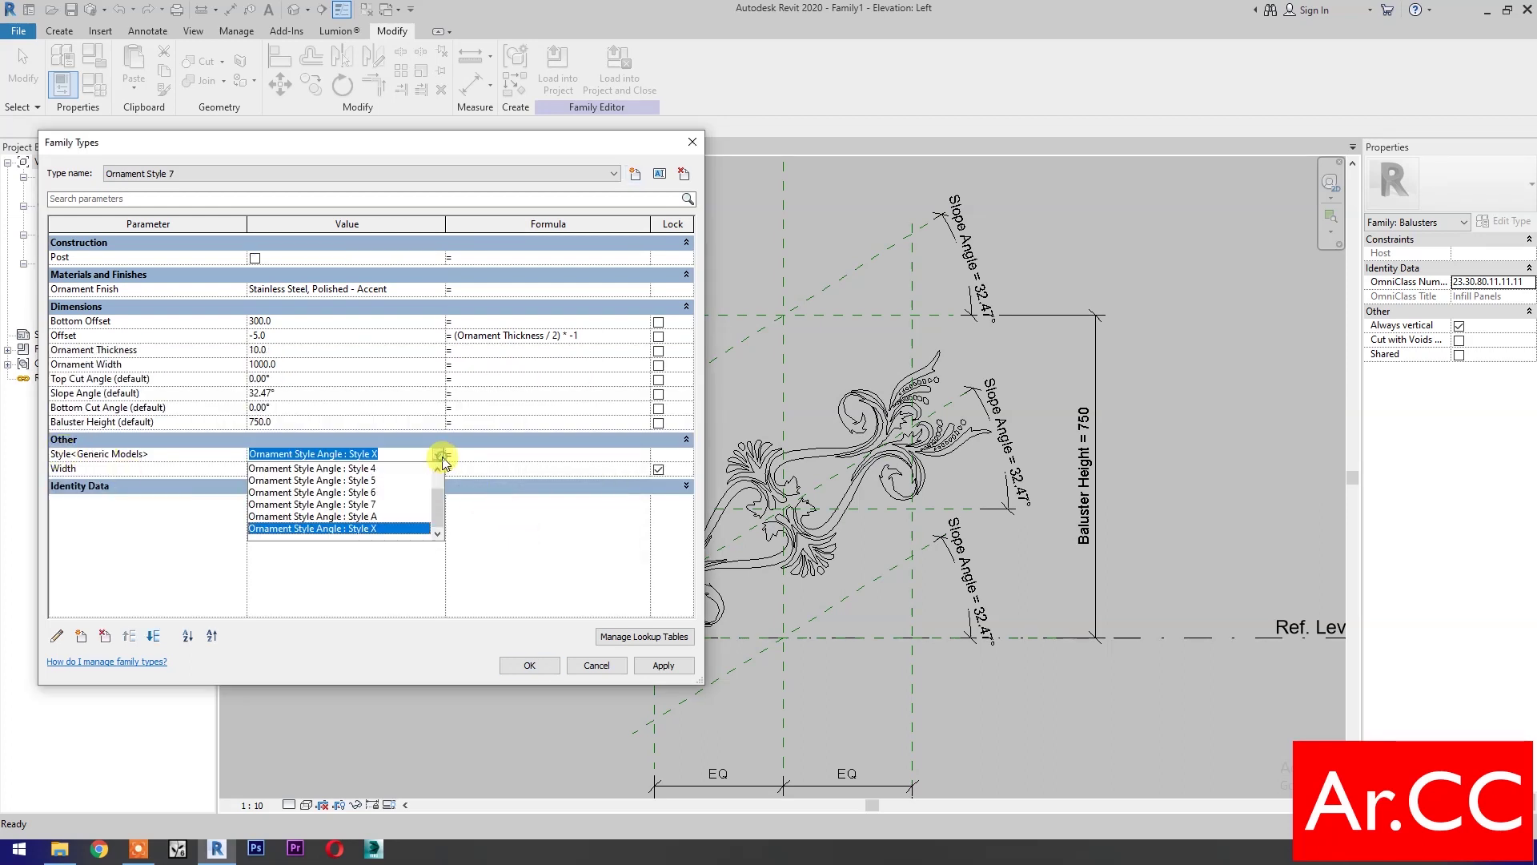
{"action": "left_click", "coordinate": [374, 504]}
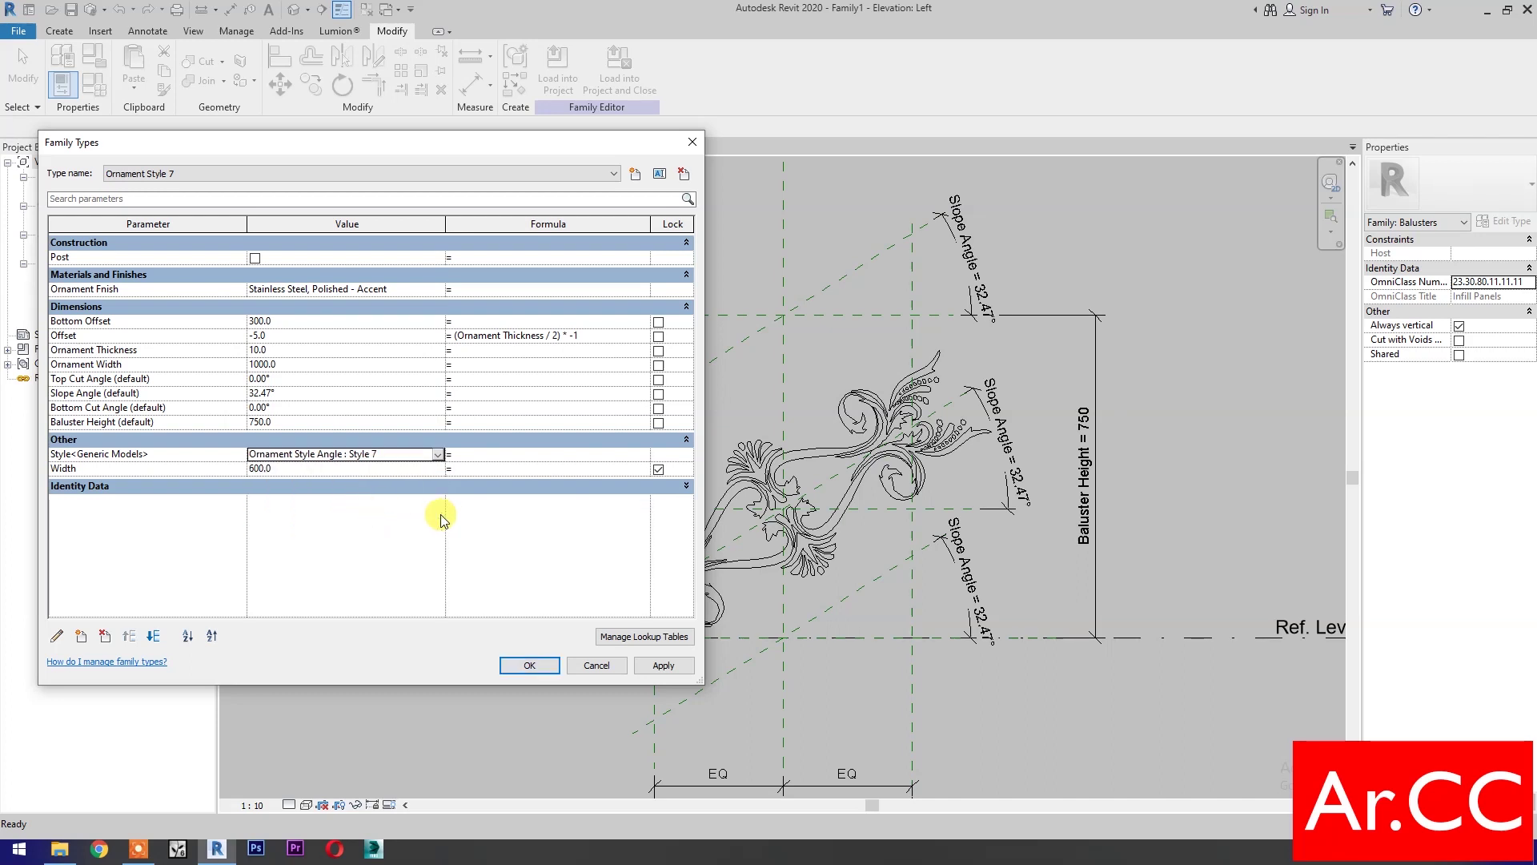
{"action": "left_click", "coordinate": [645, 664]}
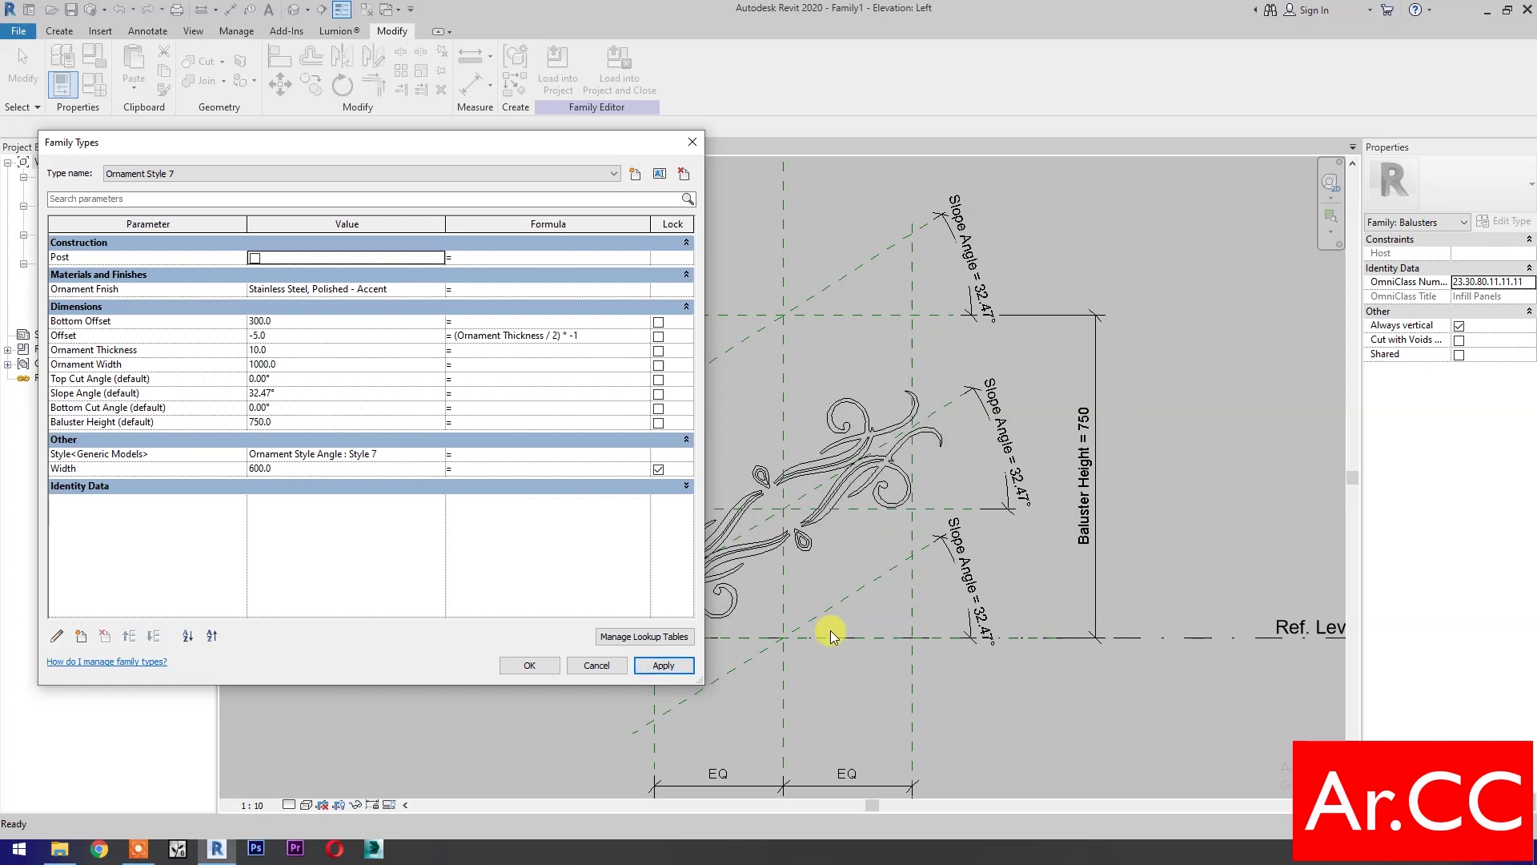
Create a family type named "Ornament Style 6" with Style set to Ornament Style Angle : Style 6, and apply it
{"action": "left_click", "coordinate": [635, 174]}
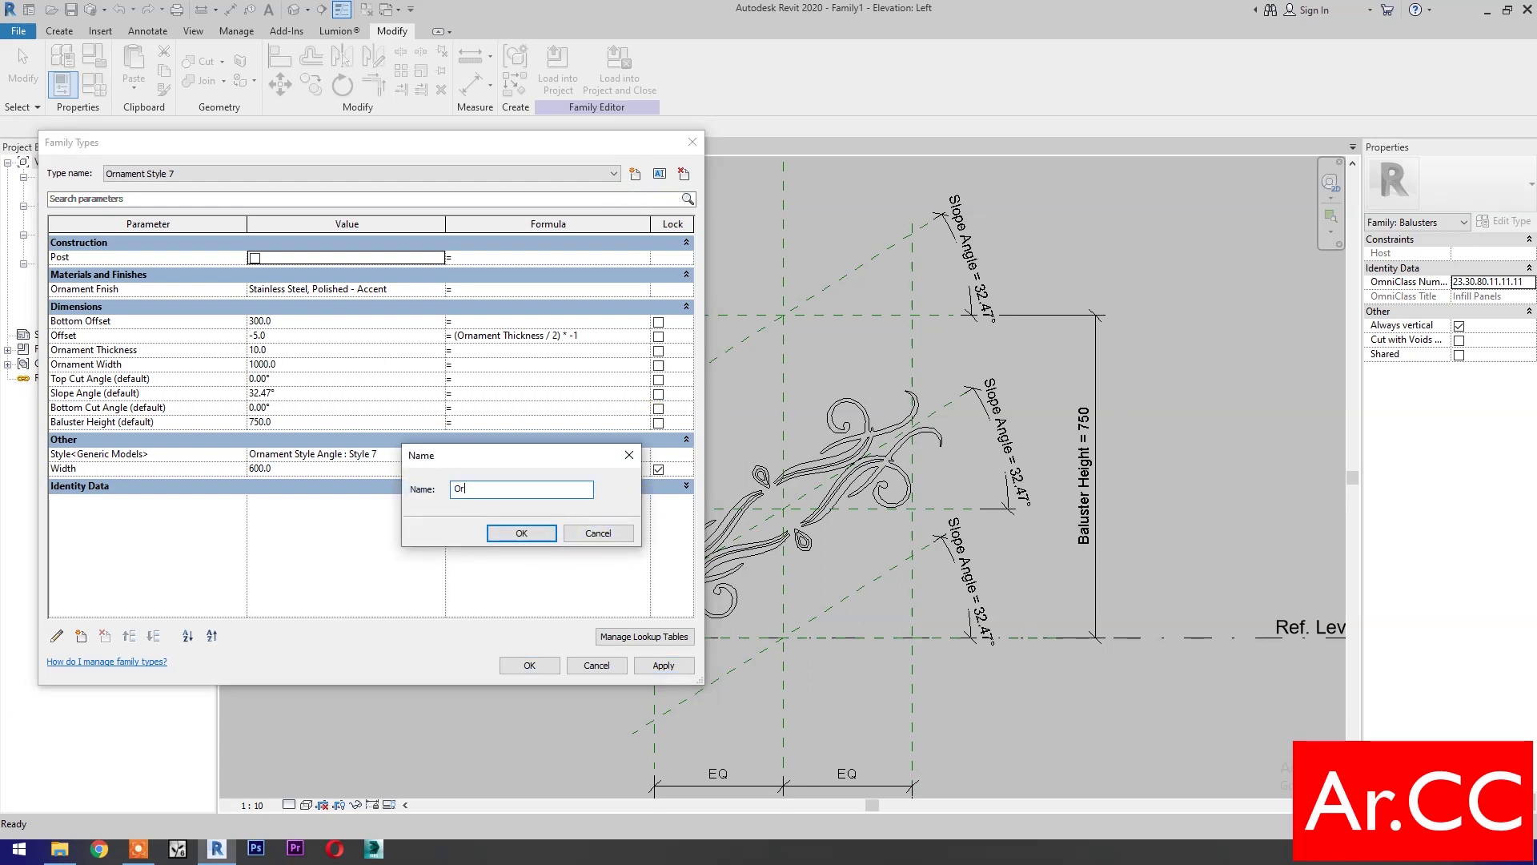
{"action": "type", "text": "Ornament Style"}
{"action": "left_click", "coordinate": [516, 539]}
{"action": "left_click", "coordinate": [436, 454]}
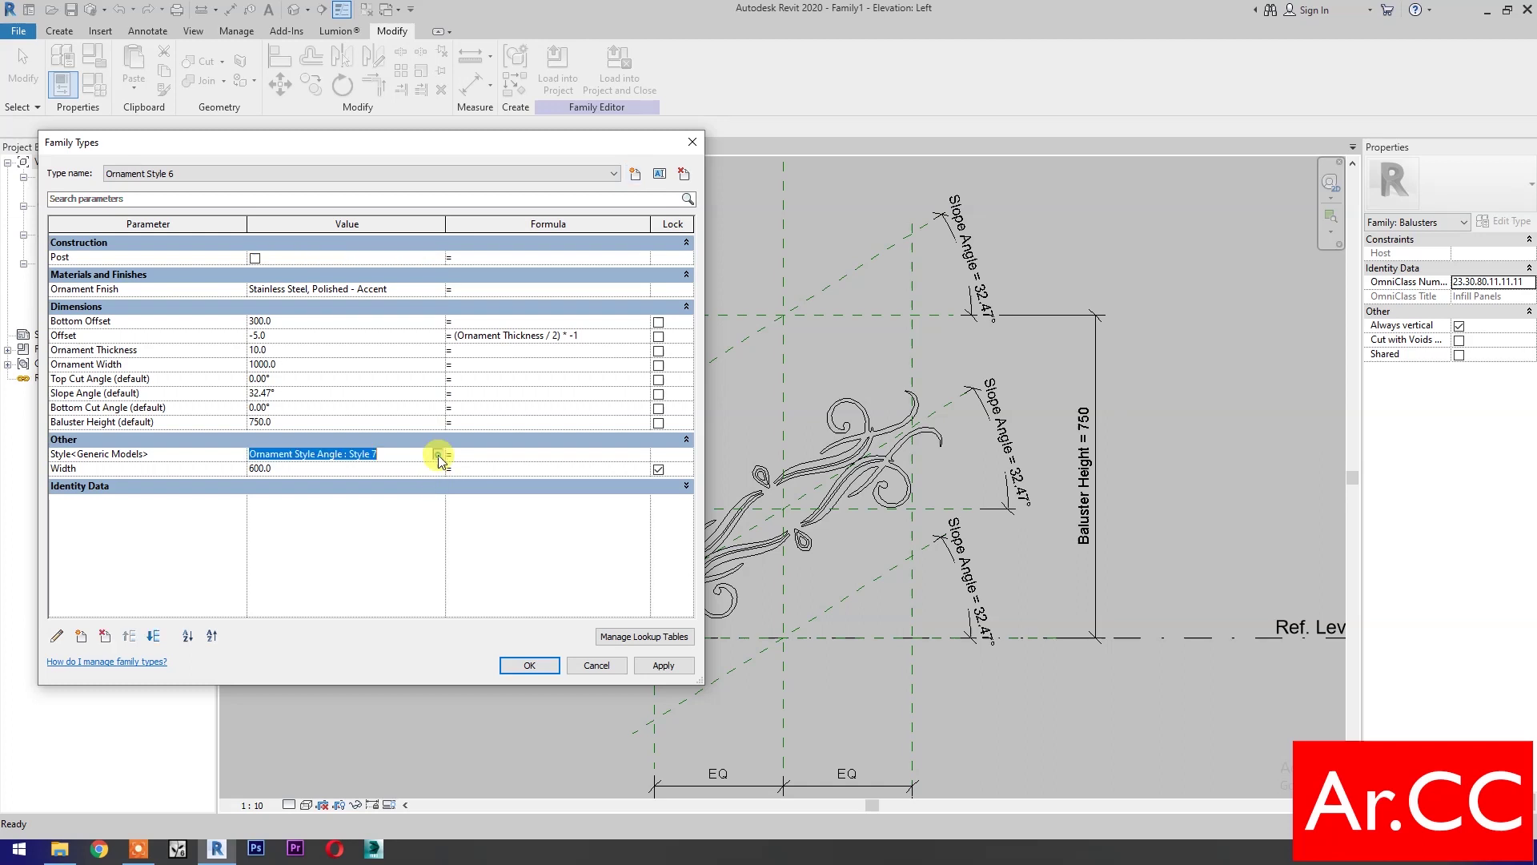
{"action": "left_click", "coordinate": [437, 453]}
{"action": "left_click", "coordinate": [362, 516]}
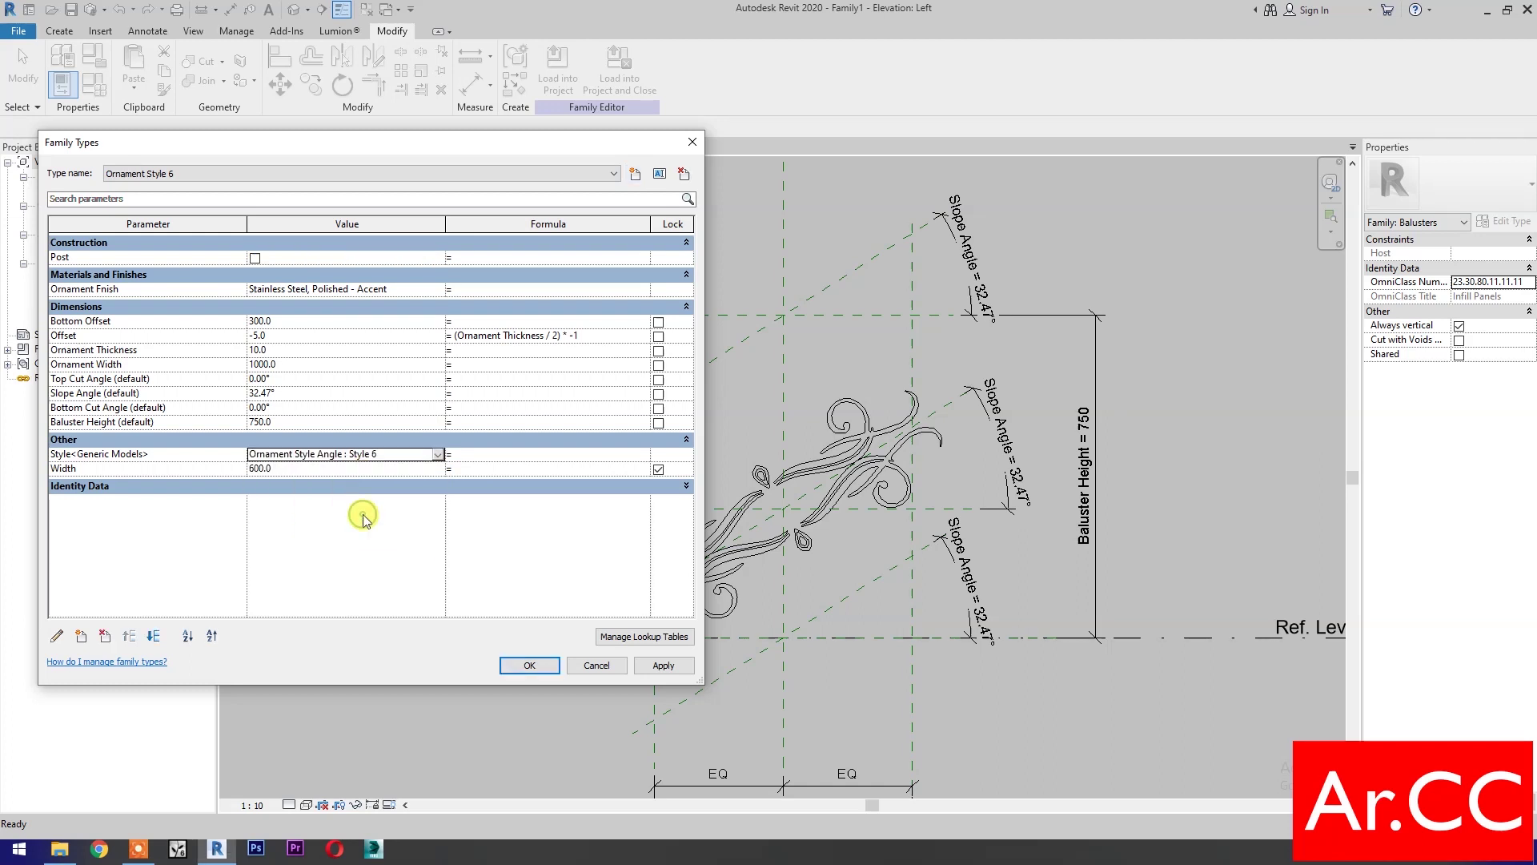
{"action": "left_click", "coordinate": [654, 670]}
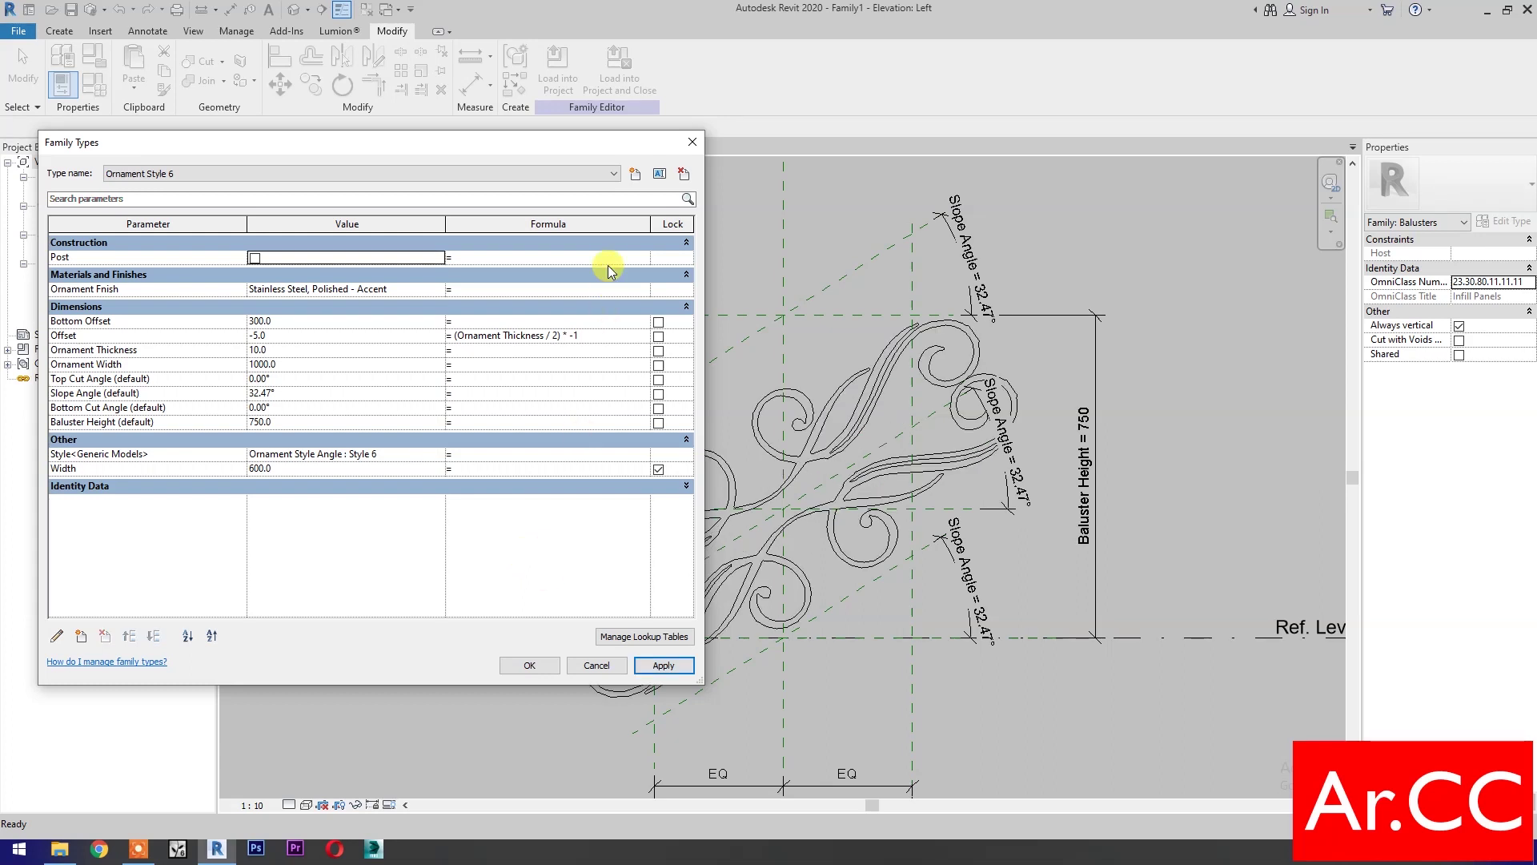
Create a family type named "Ornament Style 5" with Style set to Ornament Style Angle : Style 5, and apply it
{"action": "left_click", "coordinate": [636, 173]}
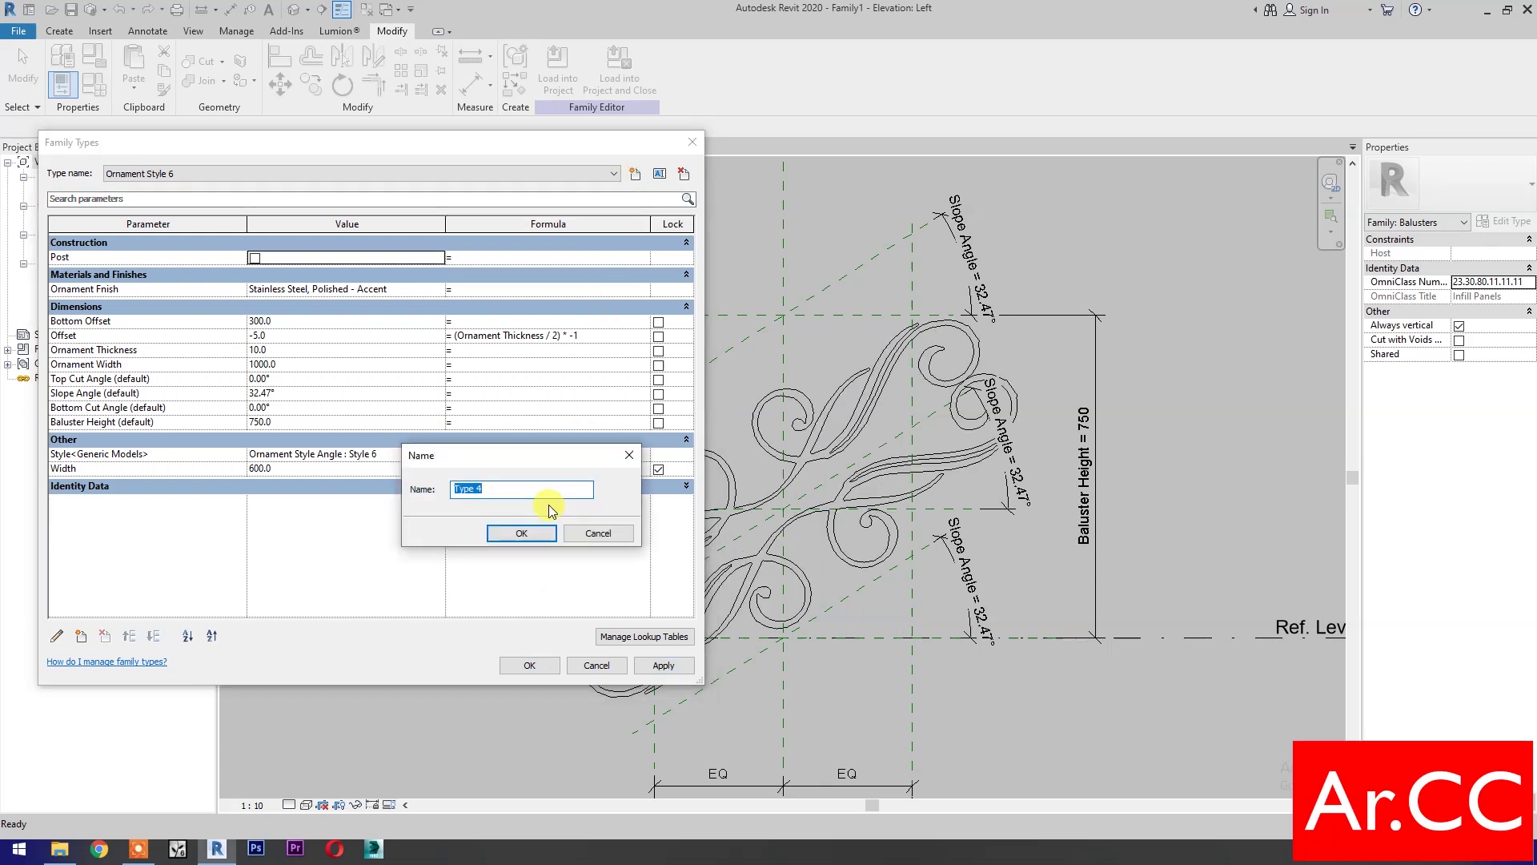
{"action": "type", "text": "Ornament Styl"}
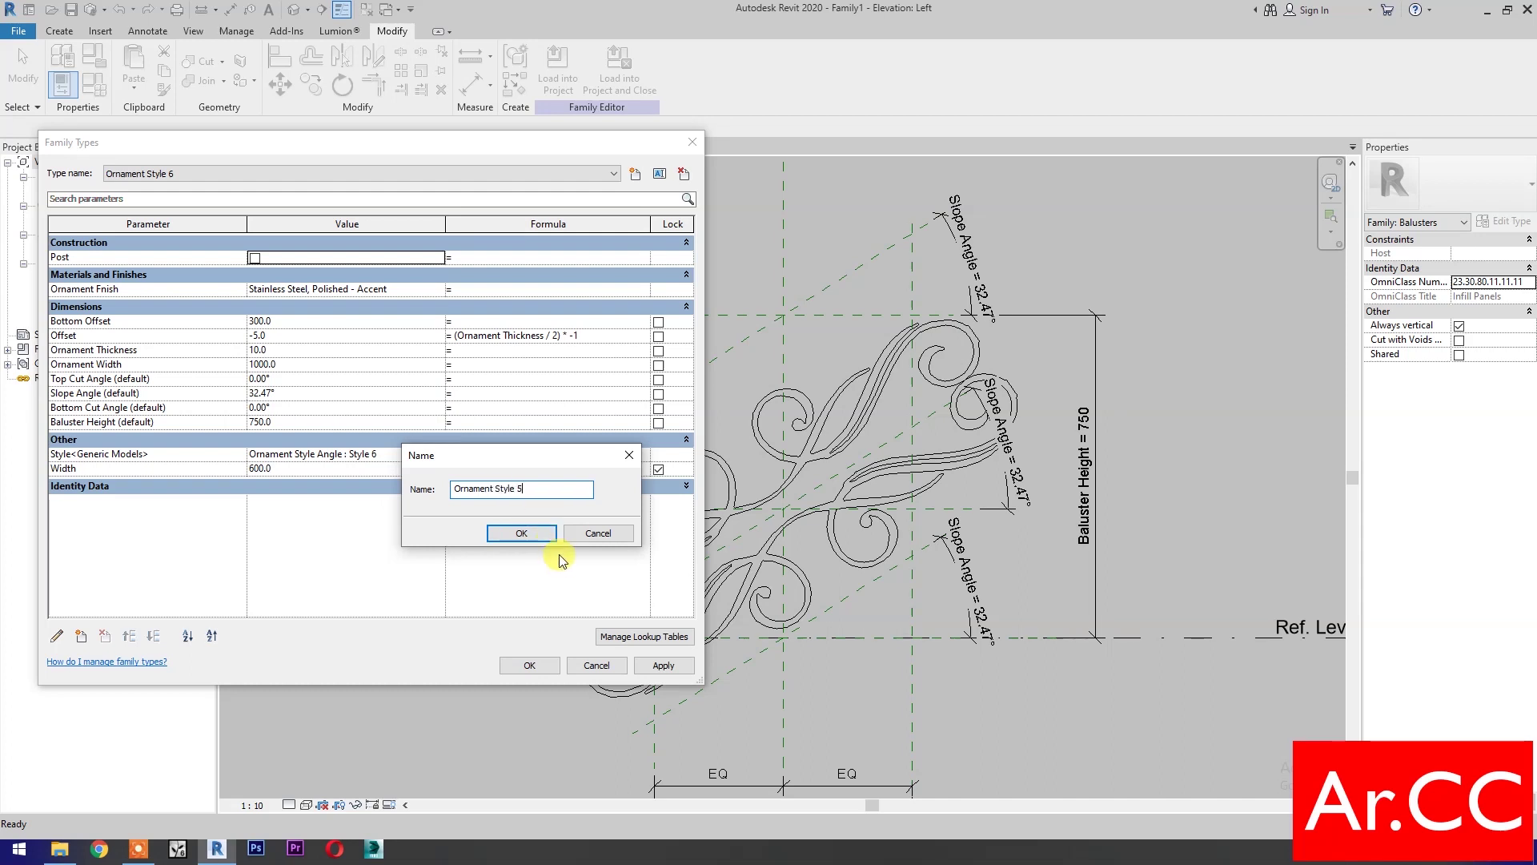
{"action": "left_click", "coordinate": [521, 533]}
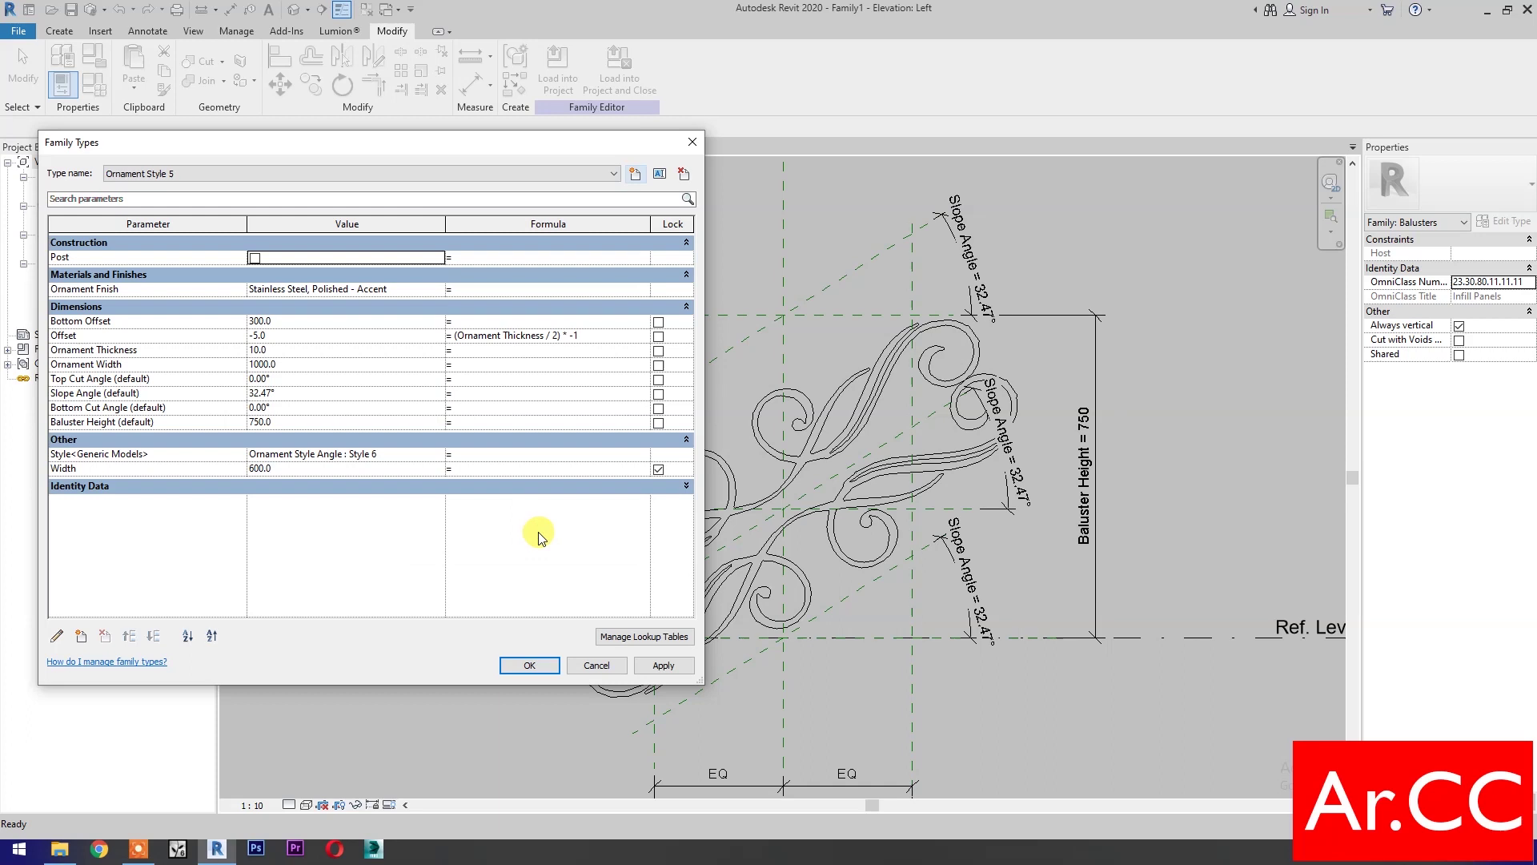
{"action": "left_click", "coordinate": [439, 455]}
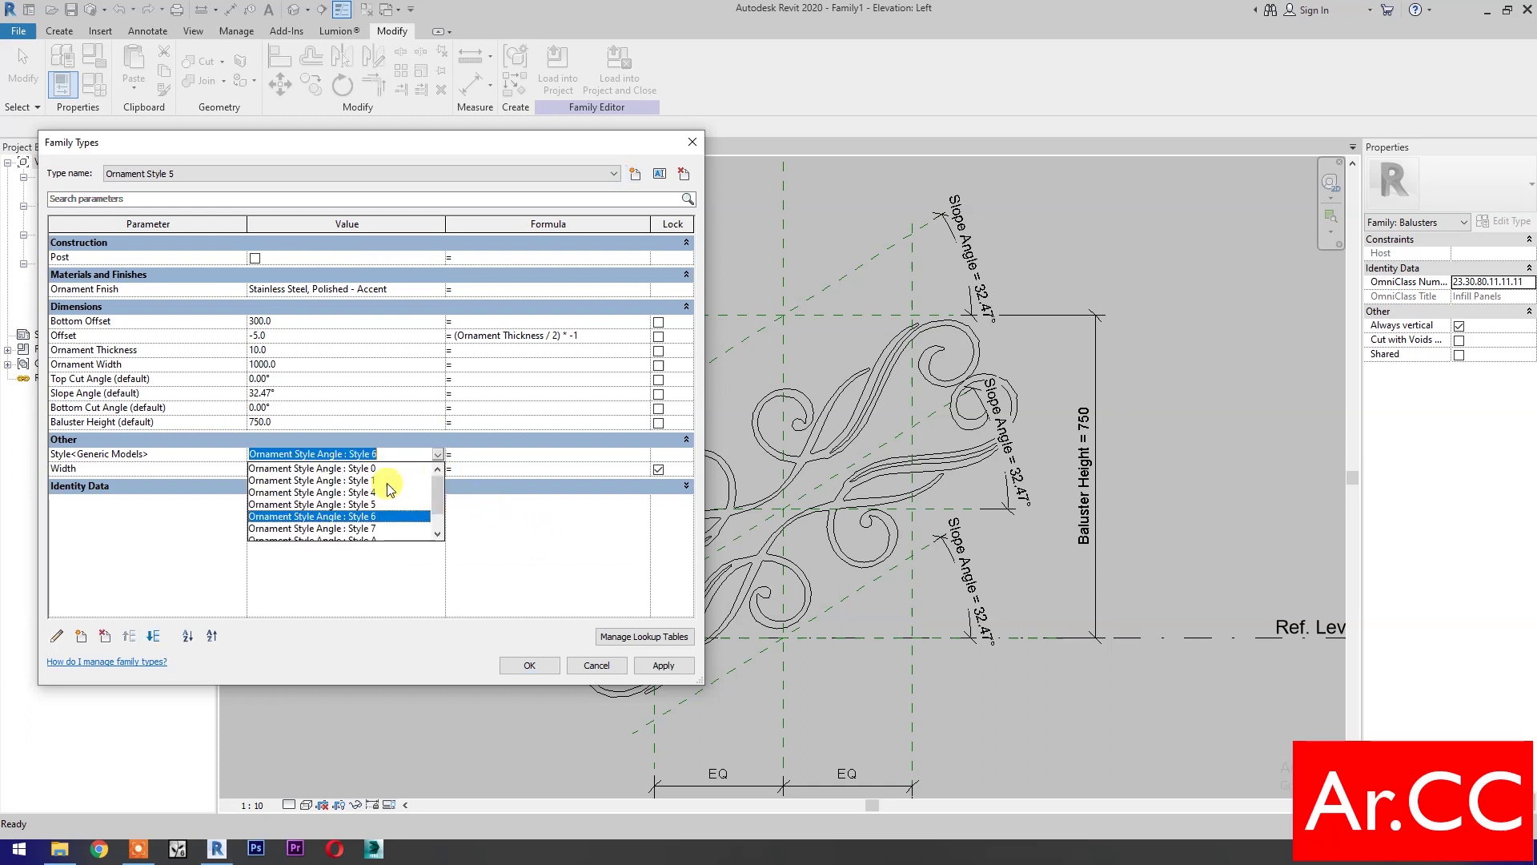
{"action": "left_click", "coordinate": [381, 502]}
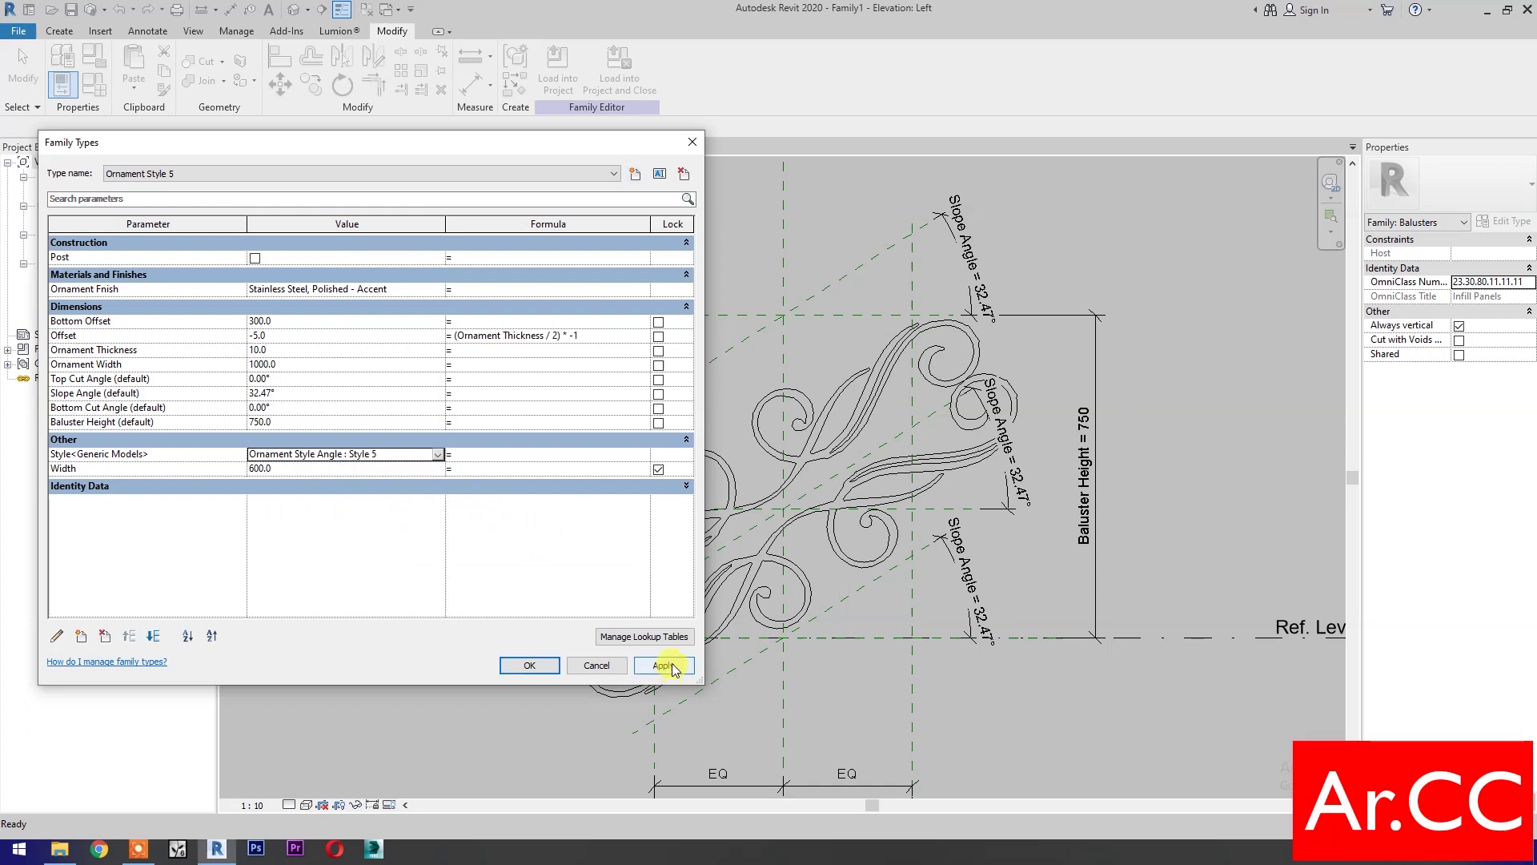
{"action": "left_click", "coordinate": [663, 666]}
{"action": "left_click", "coordinate": [530, 666]}
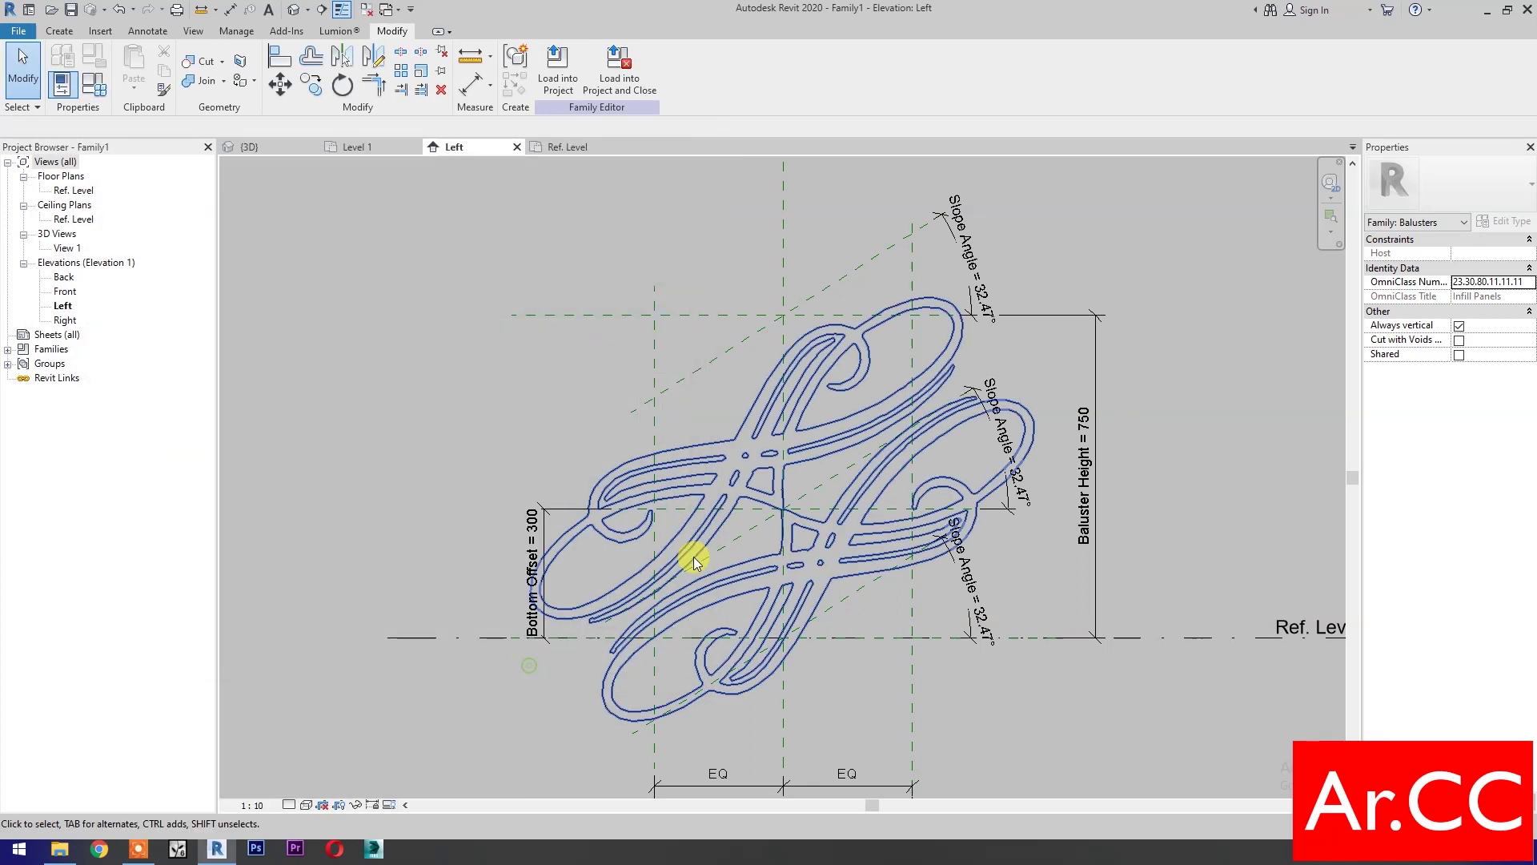
Associate the nested Style 5 ornament's Ornament Finish with the Ornament Fnish family parameter and its Angle with Slope Angle
{"action": "left_click", "coordinate": [717, 454]}
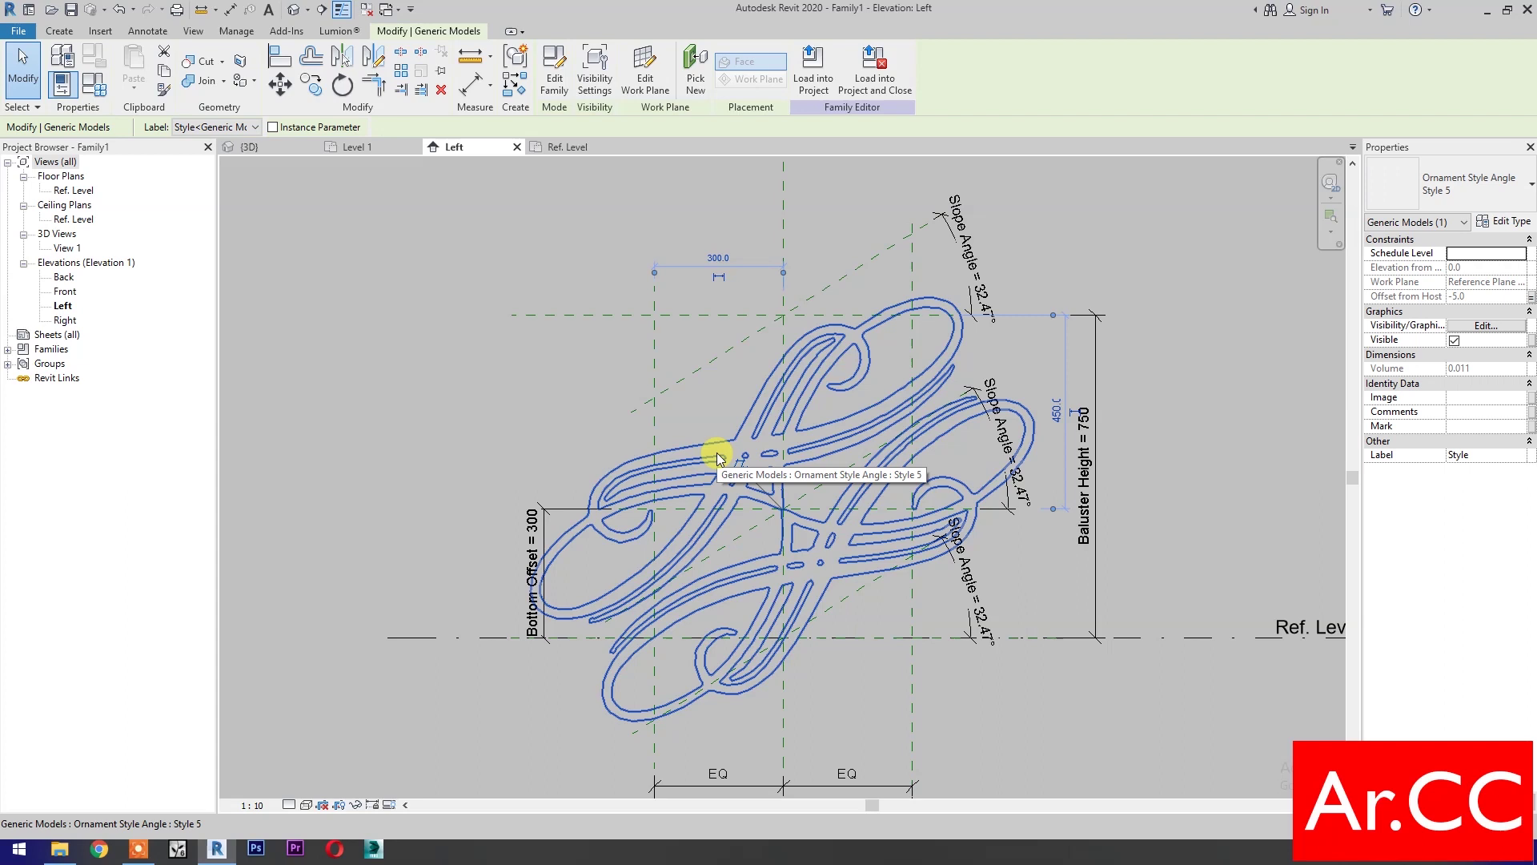
{"action": "left_click", "coordinate": [1505, 221]}
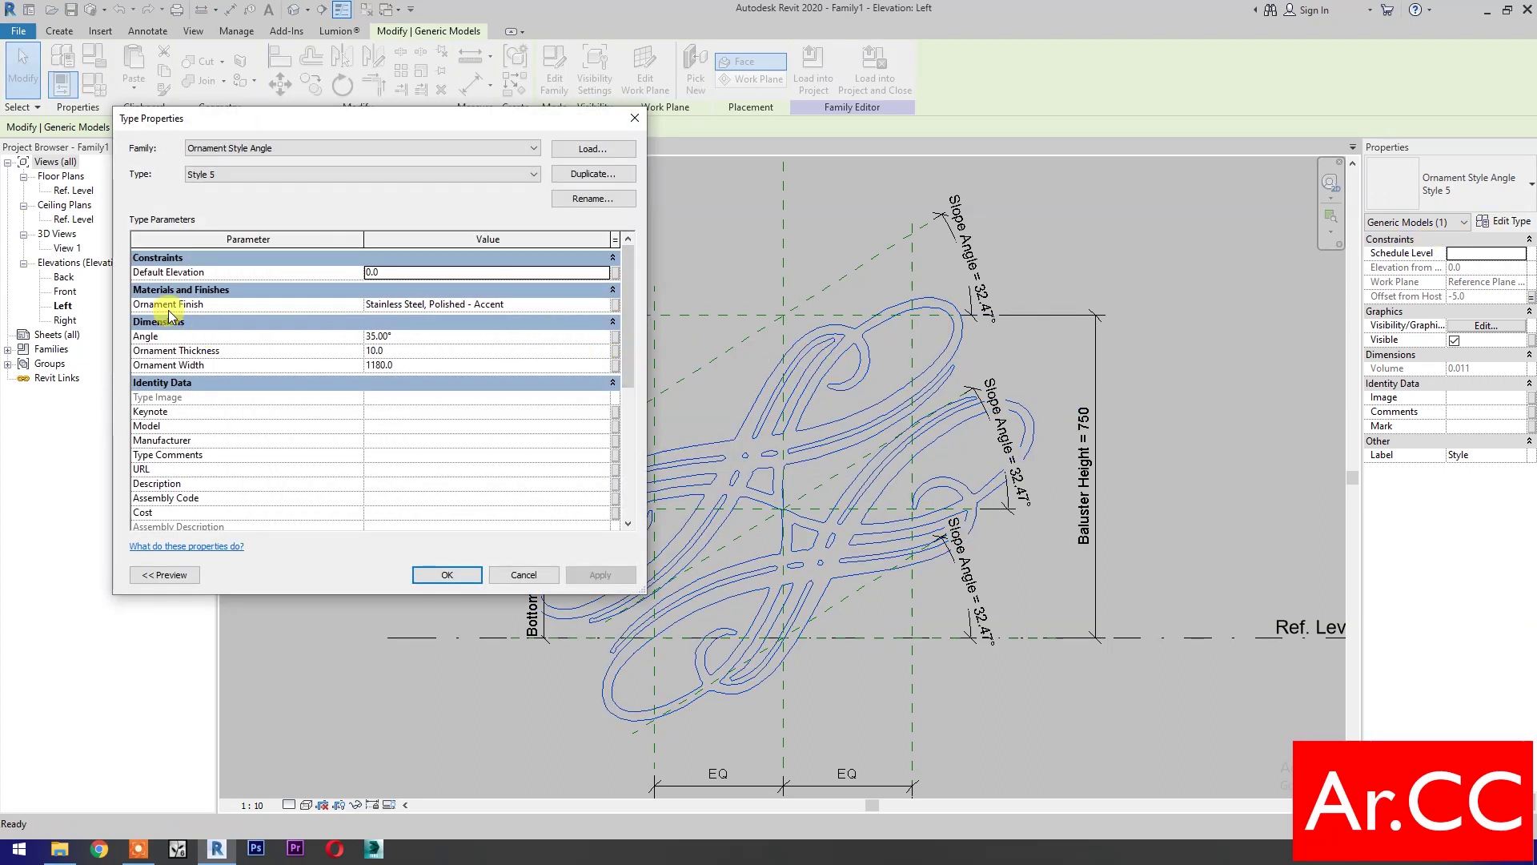
{"action": "left_click", "coordinate": [616, 305]}
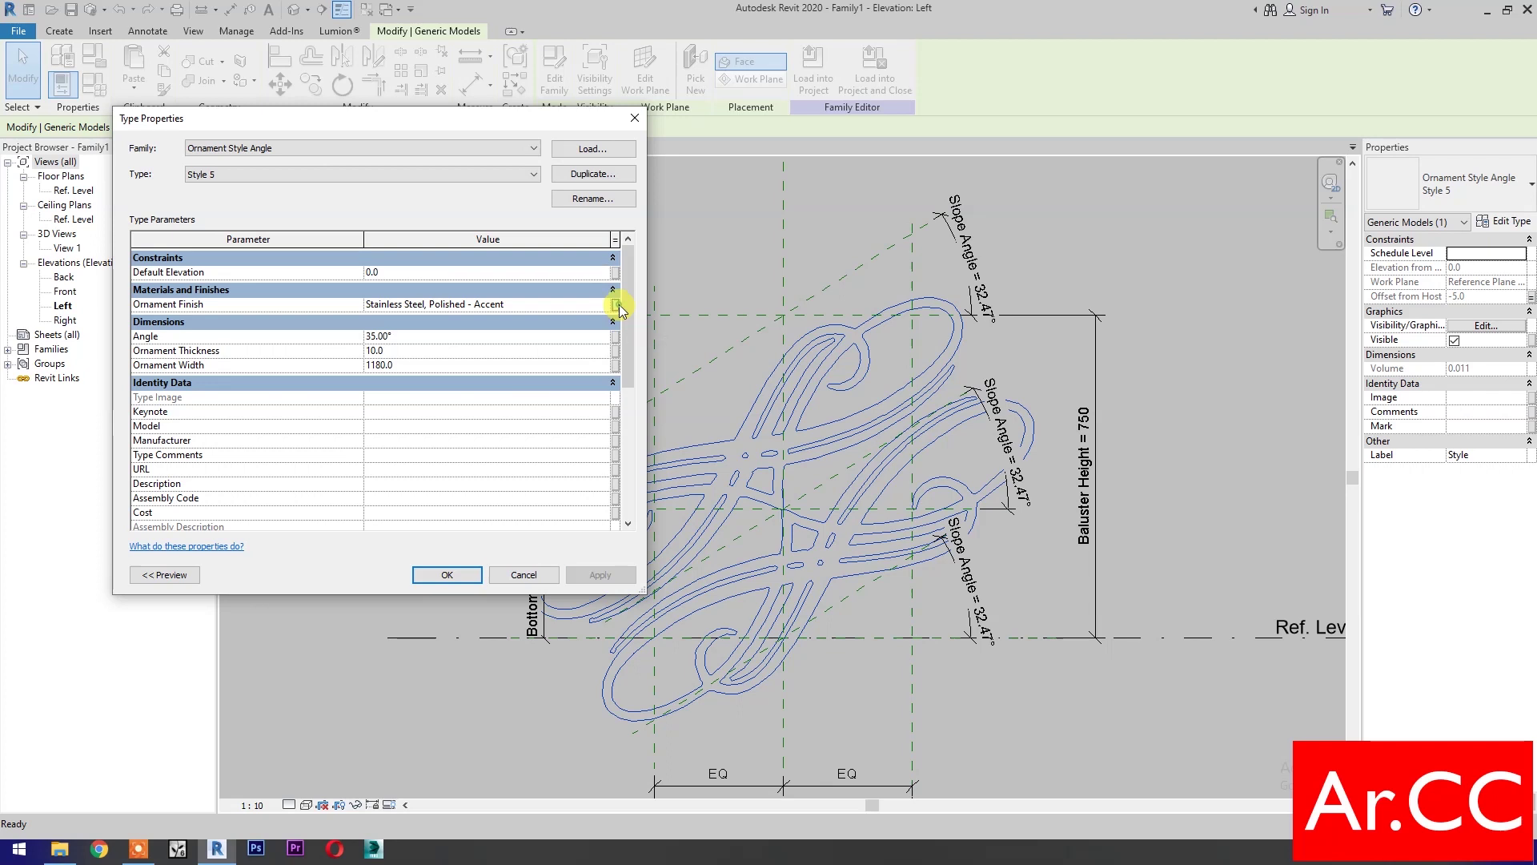
{"action": "left_click", "coordinate": [906, 456]}
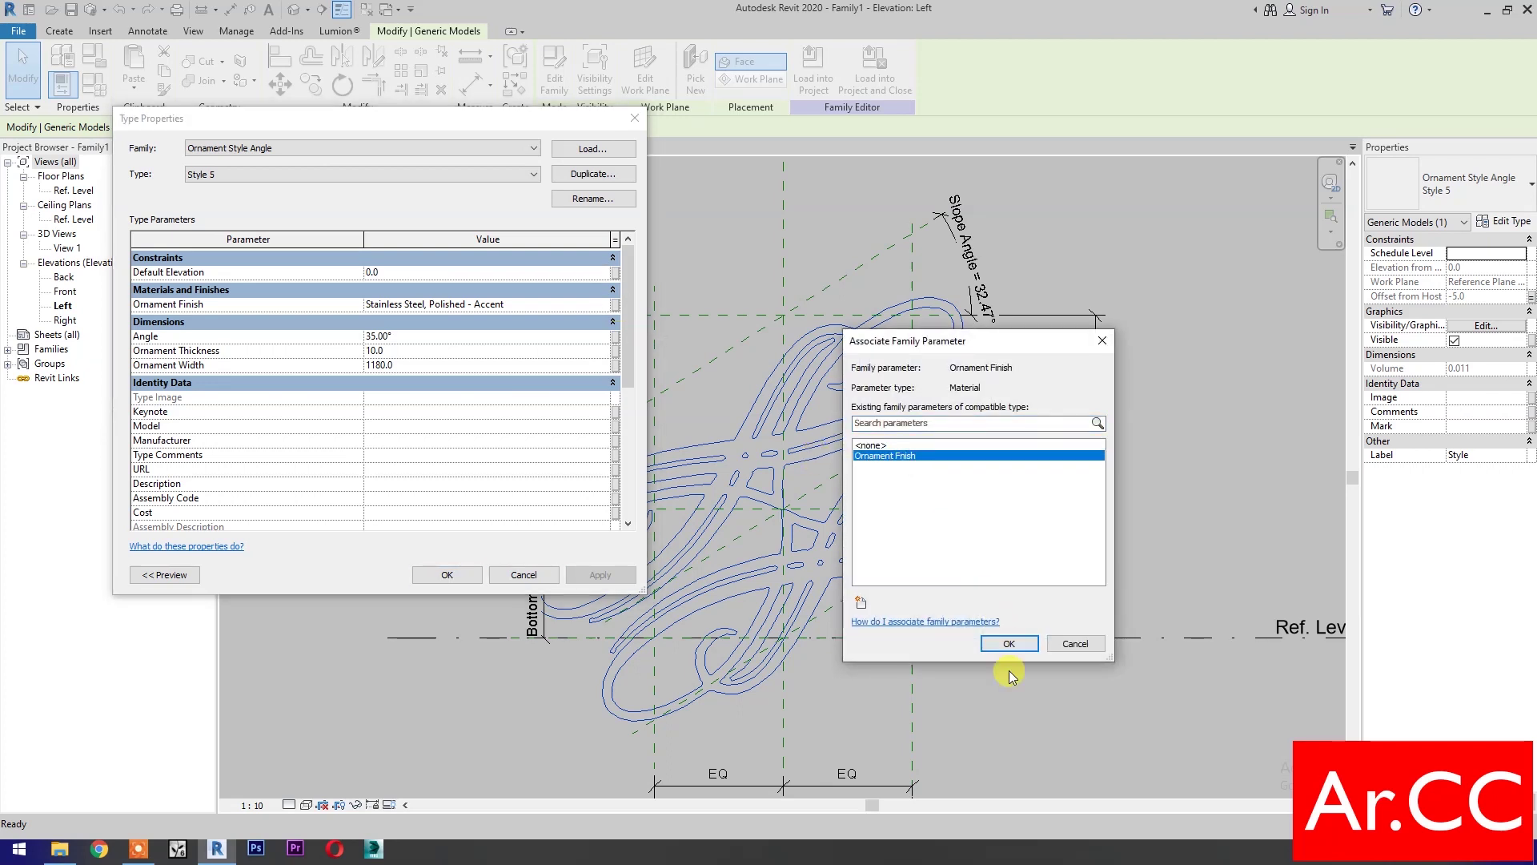
{"action": "left_click", "coordinate": [1009, 645]}
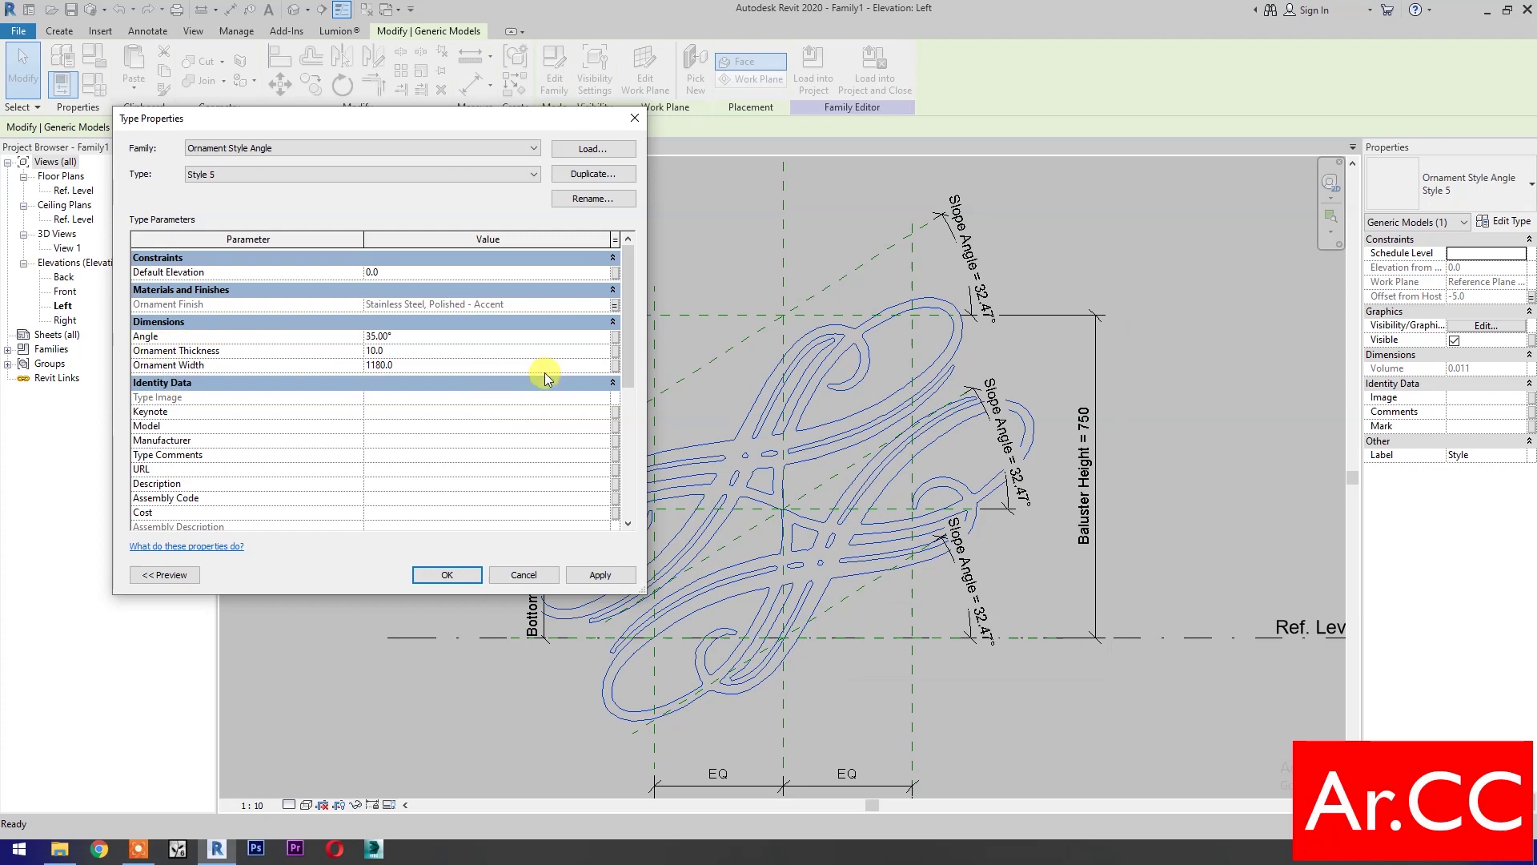
{"action": "left_click", "coordinate": [616, 337]}
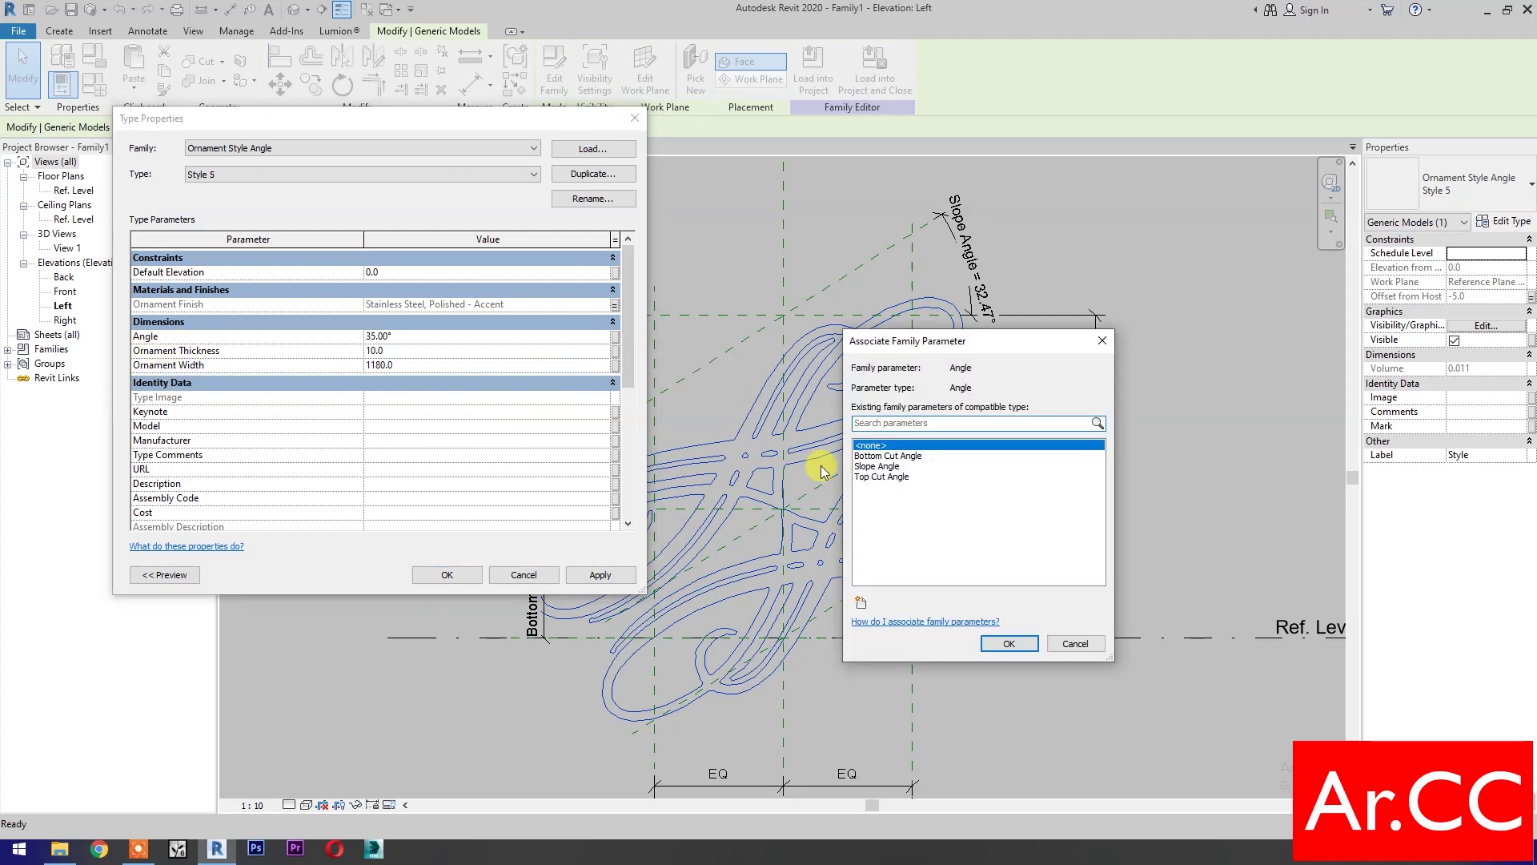
{"action": "left_click", "coordinate": [875, 466]}
{"action": "left_click", "coordinate": [1008, 644]}
Associate the nested Style 5 ornament's Ornament Thickness and Ornament Width with the family parameters of the same names, and apply the changes
{"action": "left_click", "coordinate": [615, 352]}
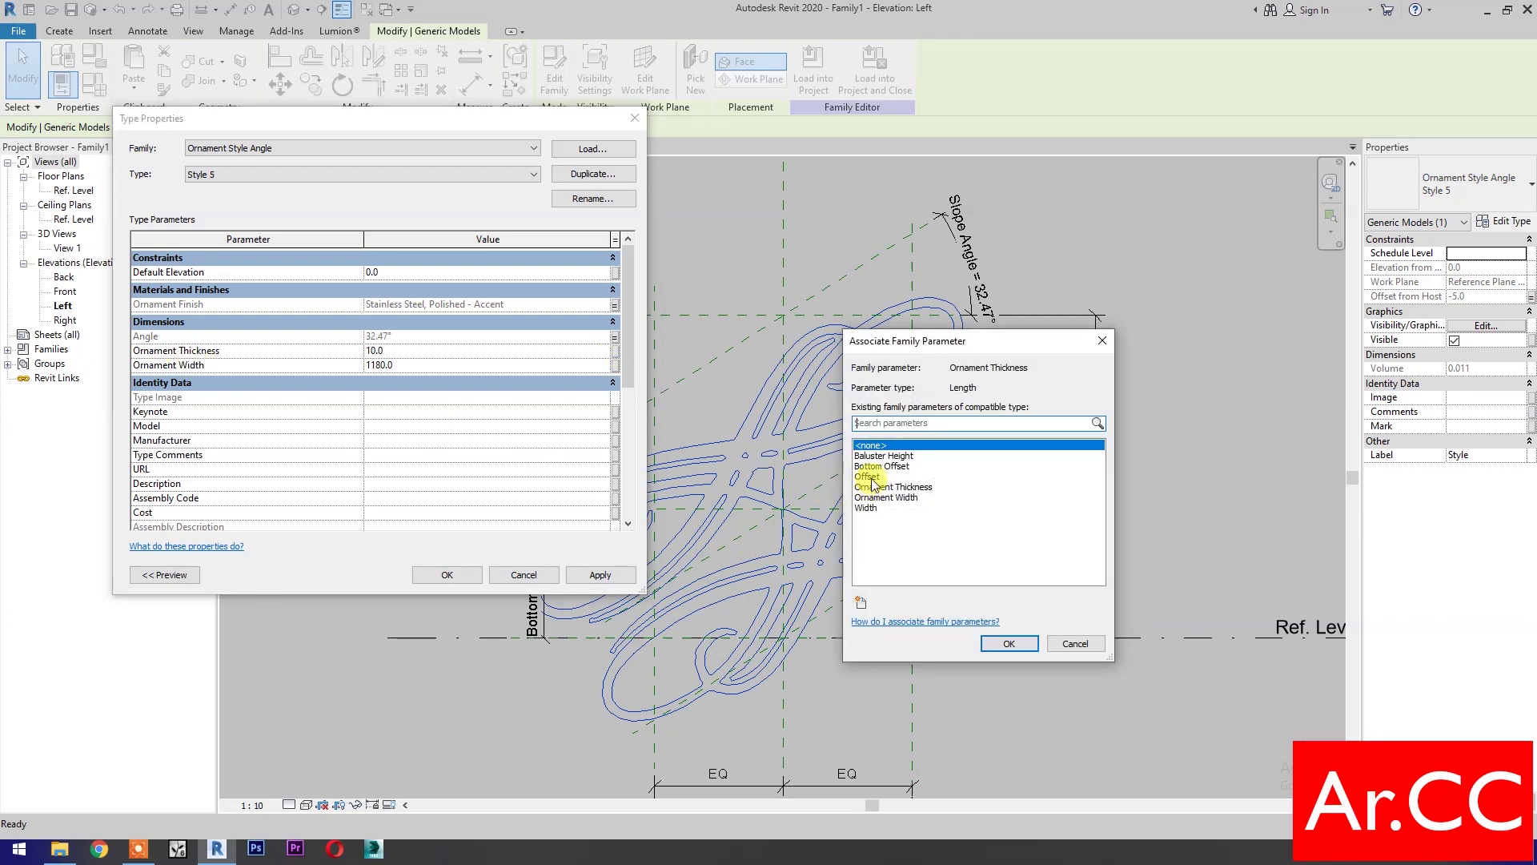
{"action": "left_click", "coordinate": [872, 487]}
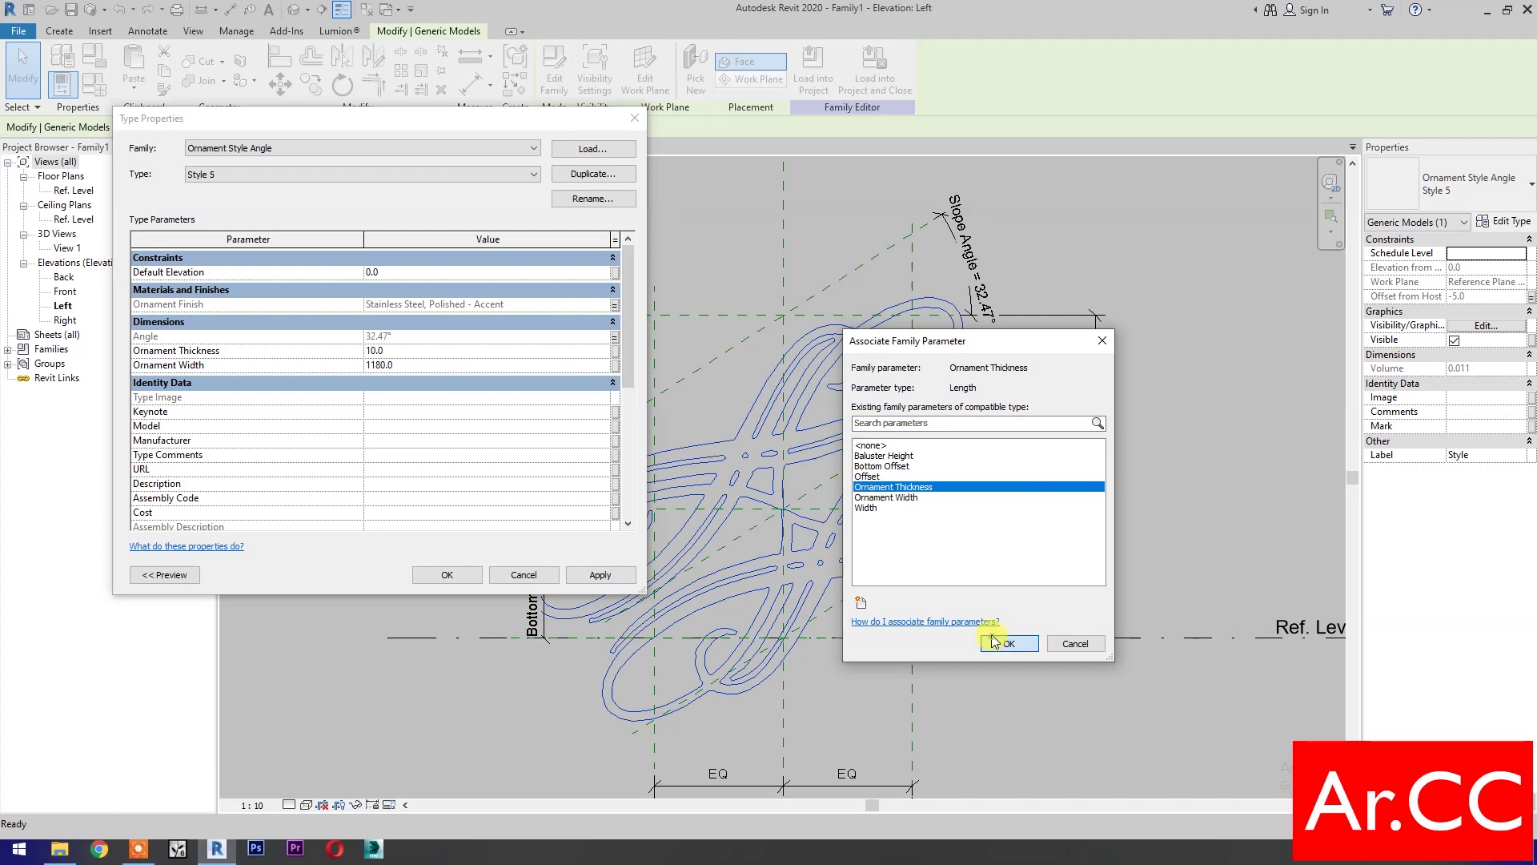
{"action": "left_click", "coordinate": [996, 643]}
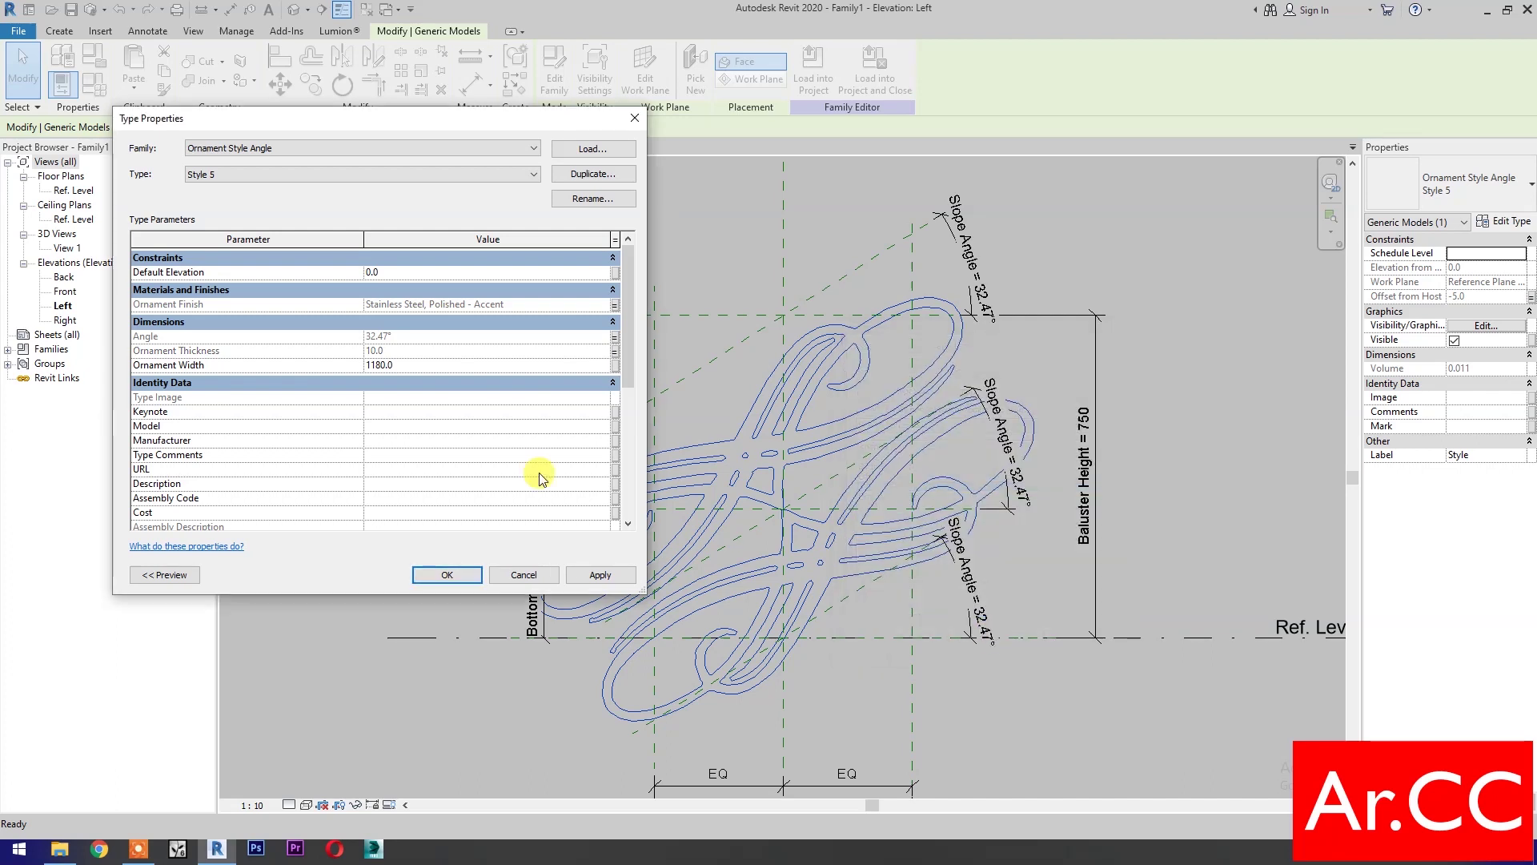
{"action": "left_click", "coordinate": [615, 365]}
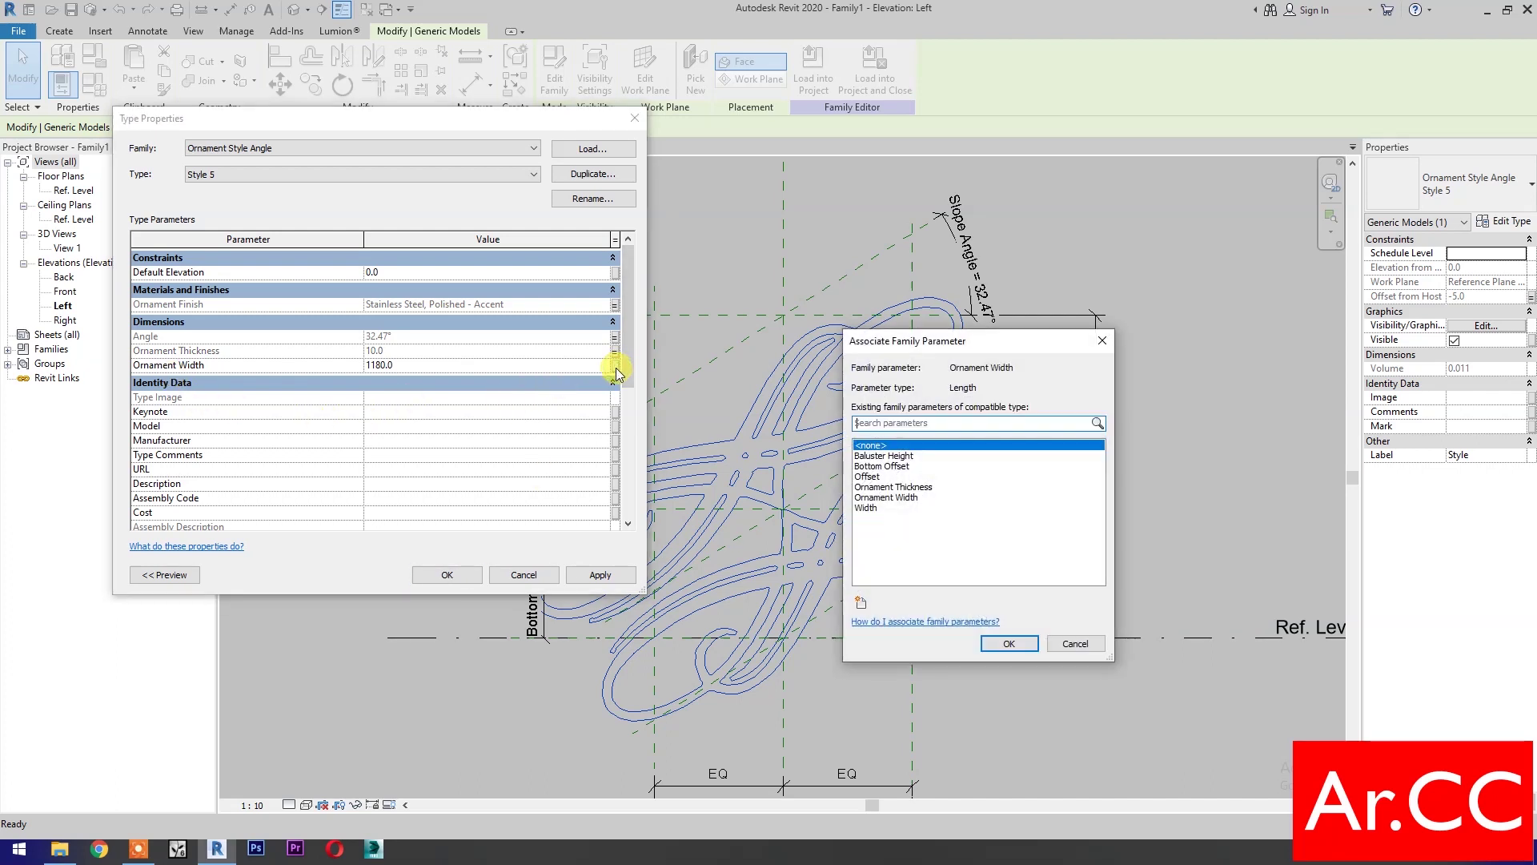
{"action": "left_click", "coordinate": [886, 497]}
{"action": "left_click", "coordinate": [1007, 645]}
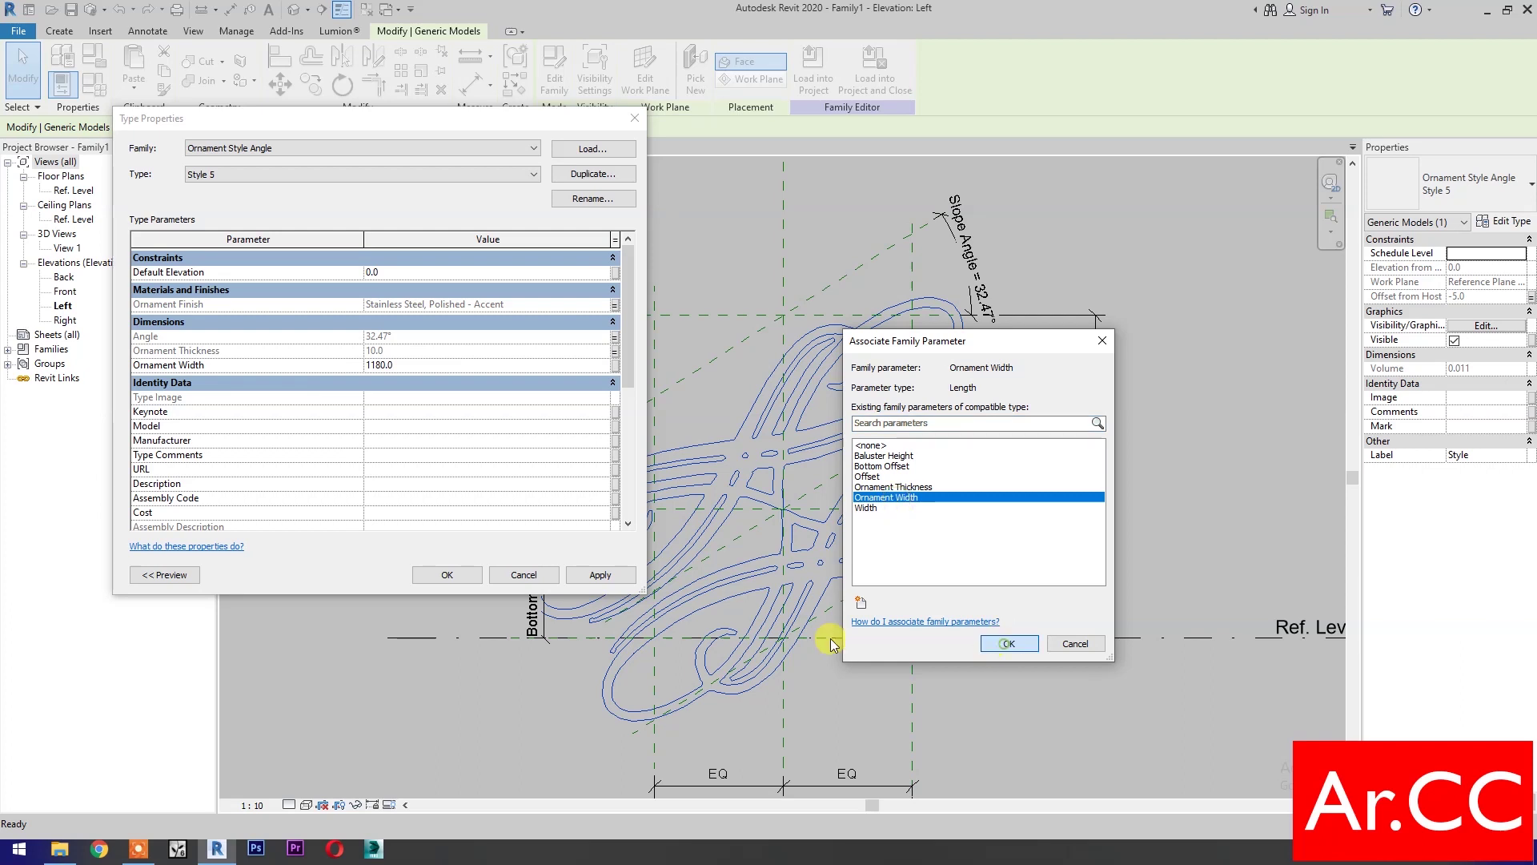
{"action": "left_click", "coordinate": [612, 578]}
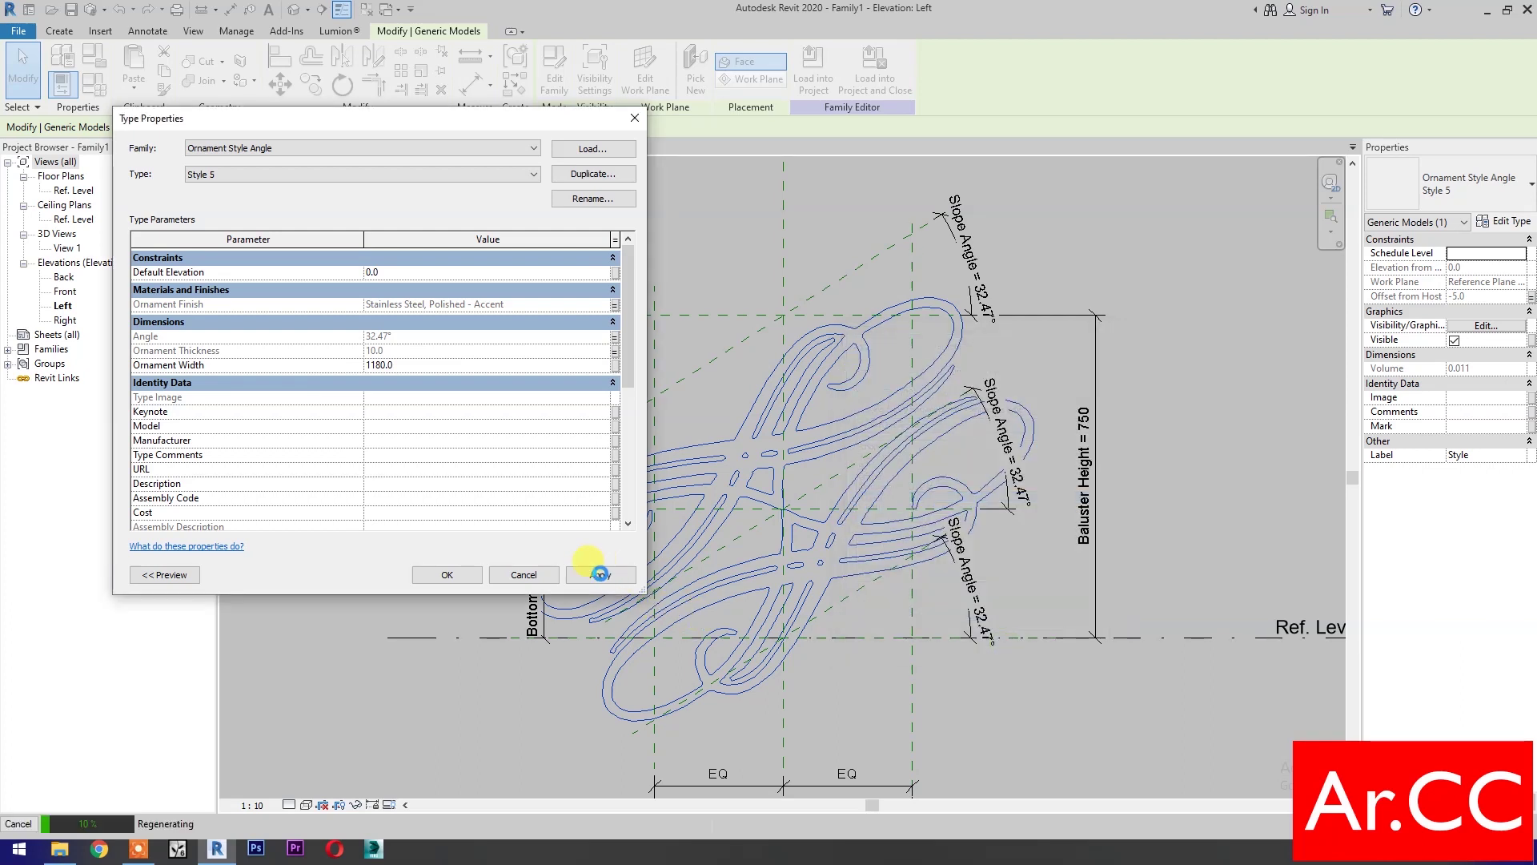
{"action": "left_click", "coordinate": [447, 575]}
{"action": "left_click", "coordinate": [435, 488]}
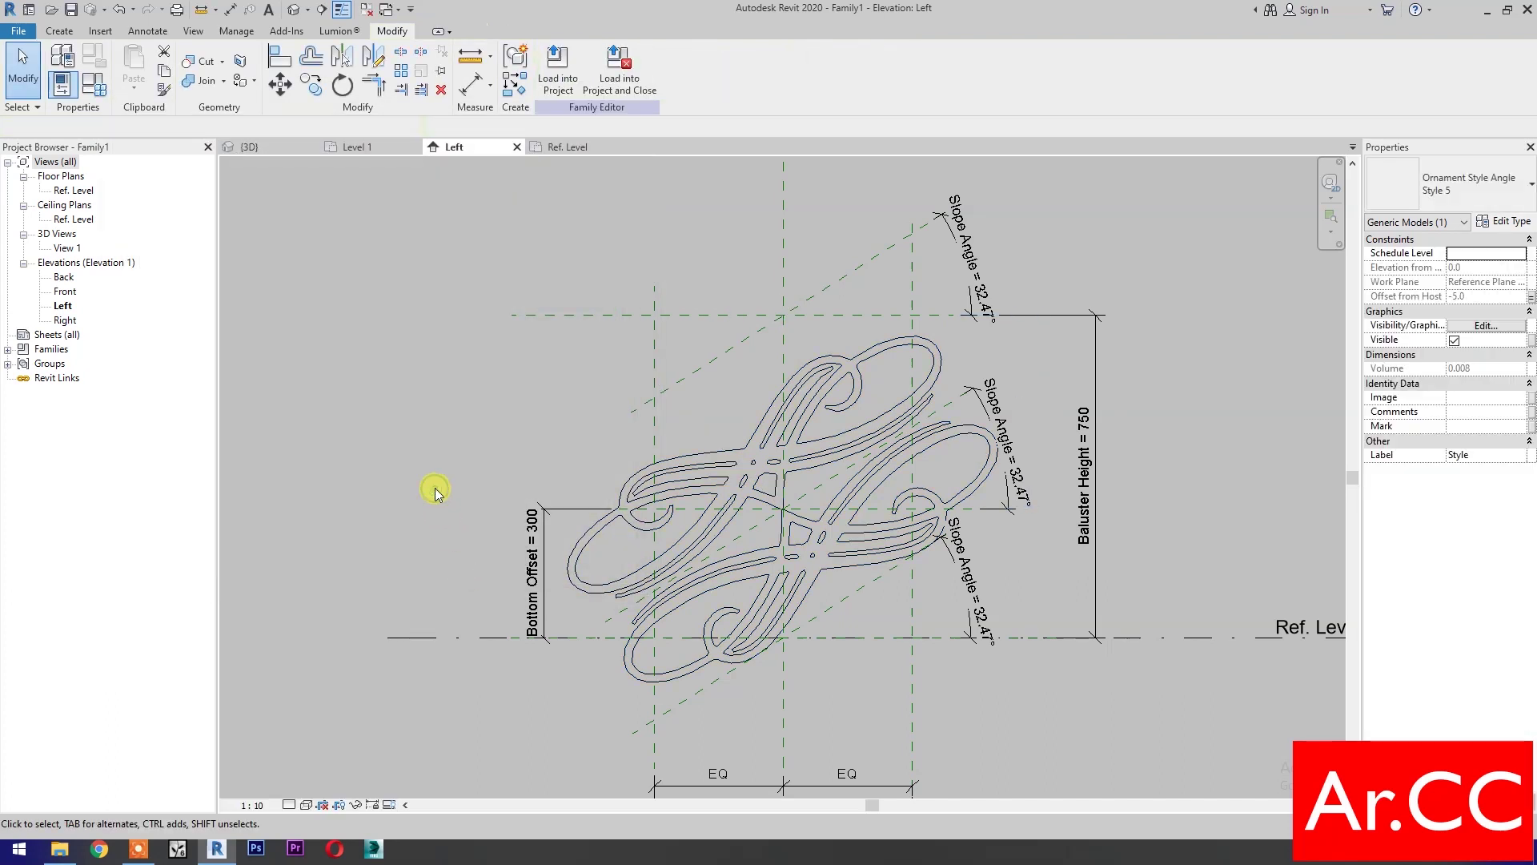
Switch the current family type to Ornament Style 6
{"action": "left_click", "coordinate": [96, 84]}
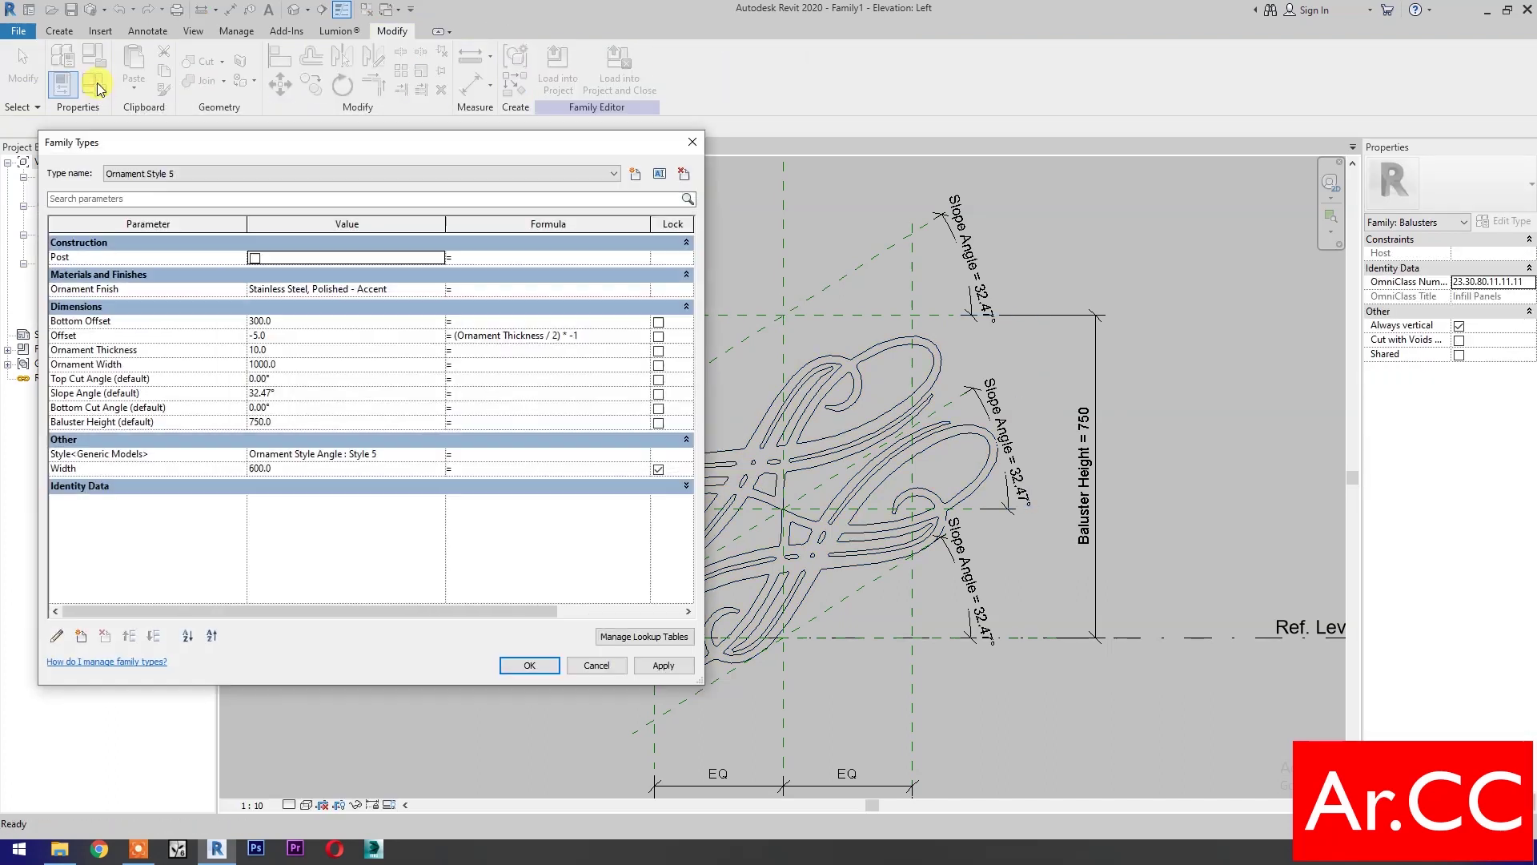
{"action": "left_click", "coordinate": [224, 171]}
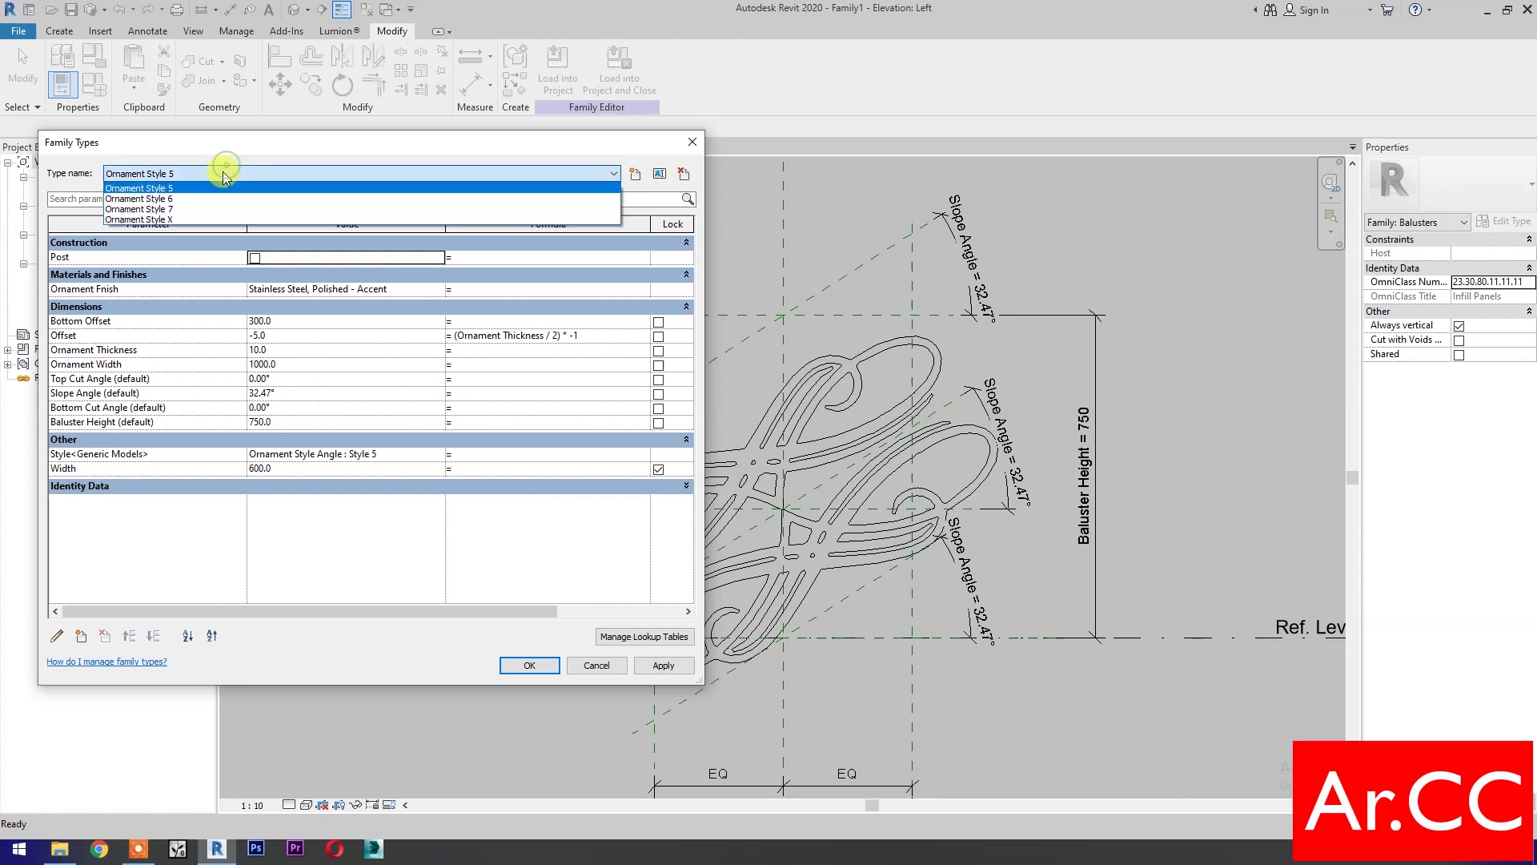
{"action": "left_click", "coordinate": [213, 197]}
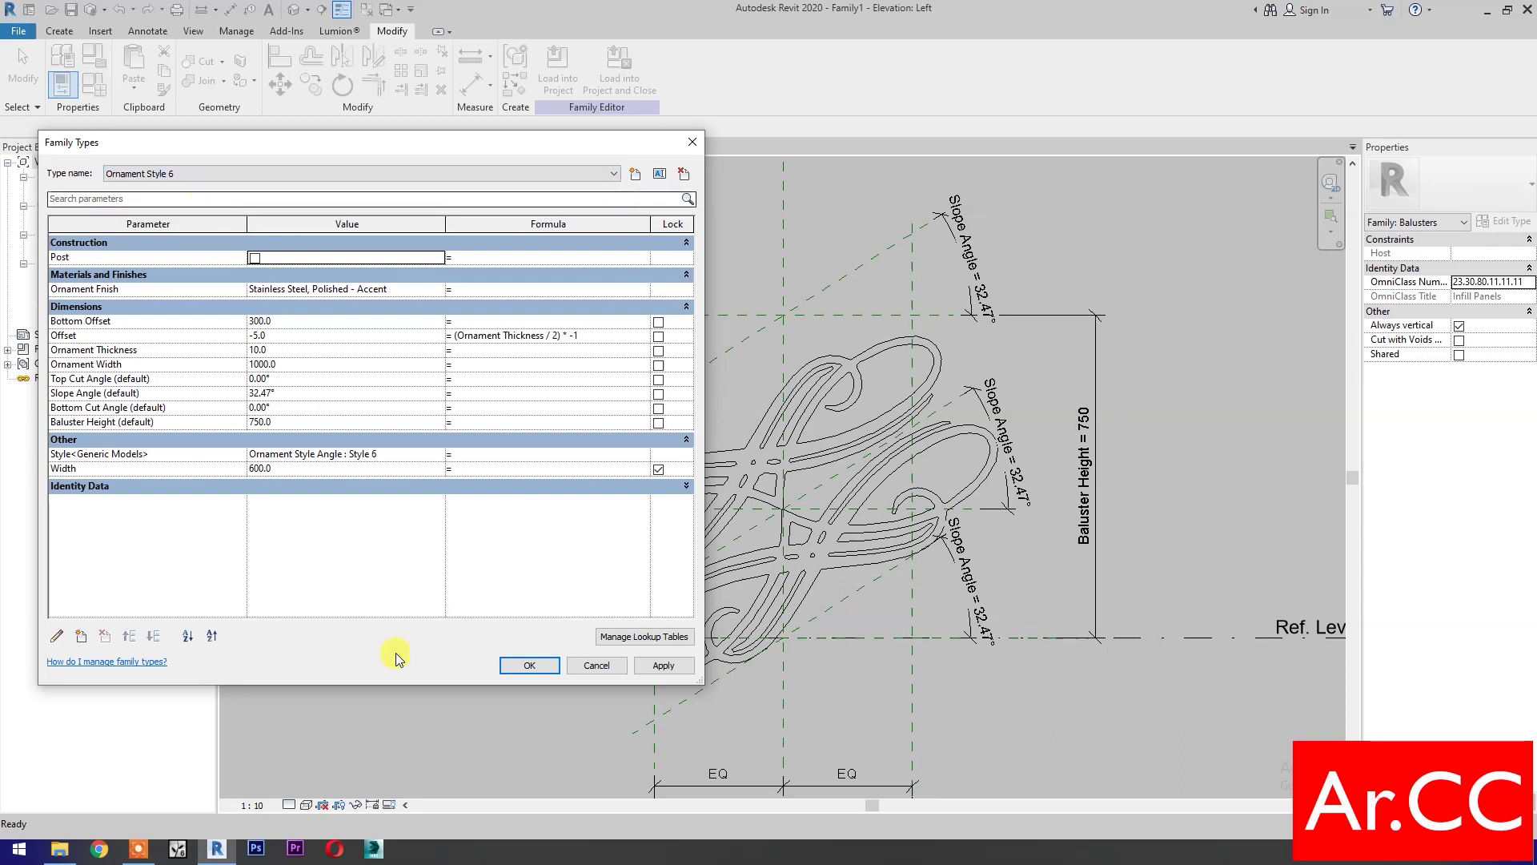
{"action": "left_click", "coordinate": [504, 664]}
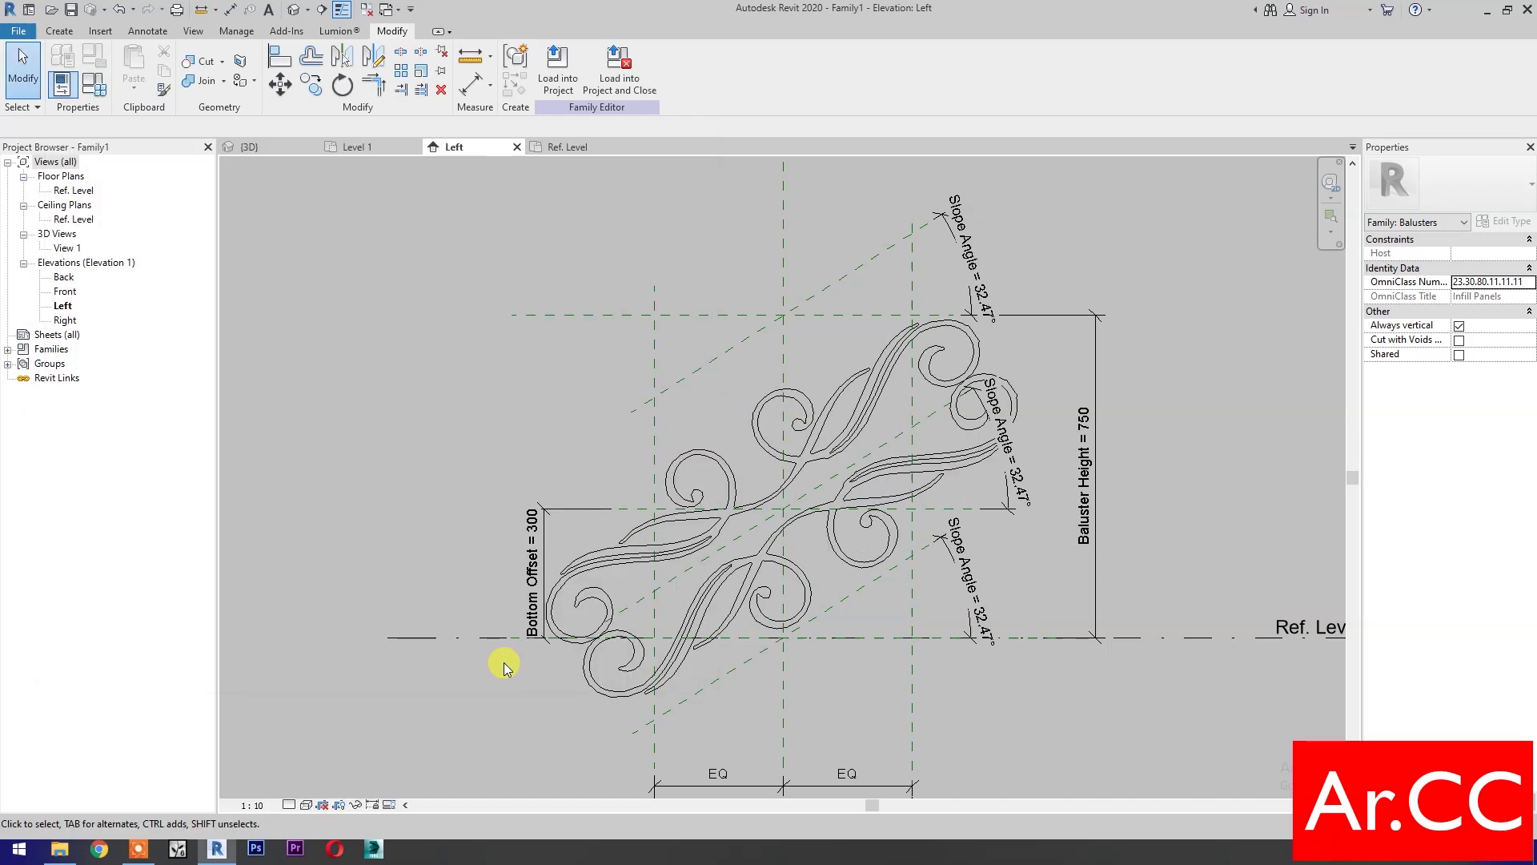
Associate the nested Style 6 ornament's Ornament Finish with the Ornament Fnish family parameter and its Angle with Slope Angle
{"action": "left_click", "coordinate": [713, 459]}
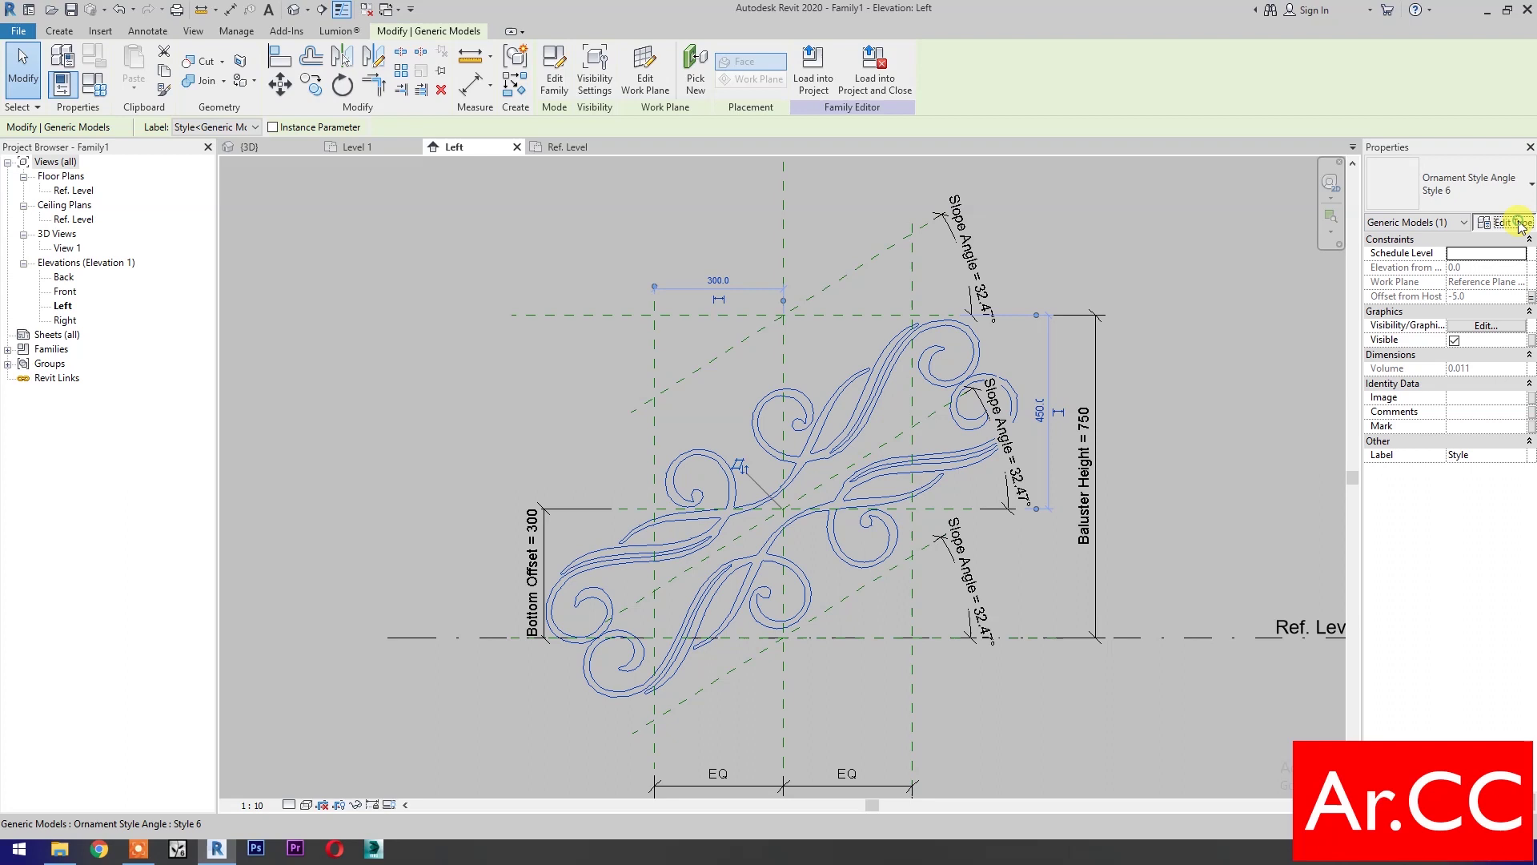
{"action": "left_click", "coordinate": [1509, 222]}
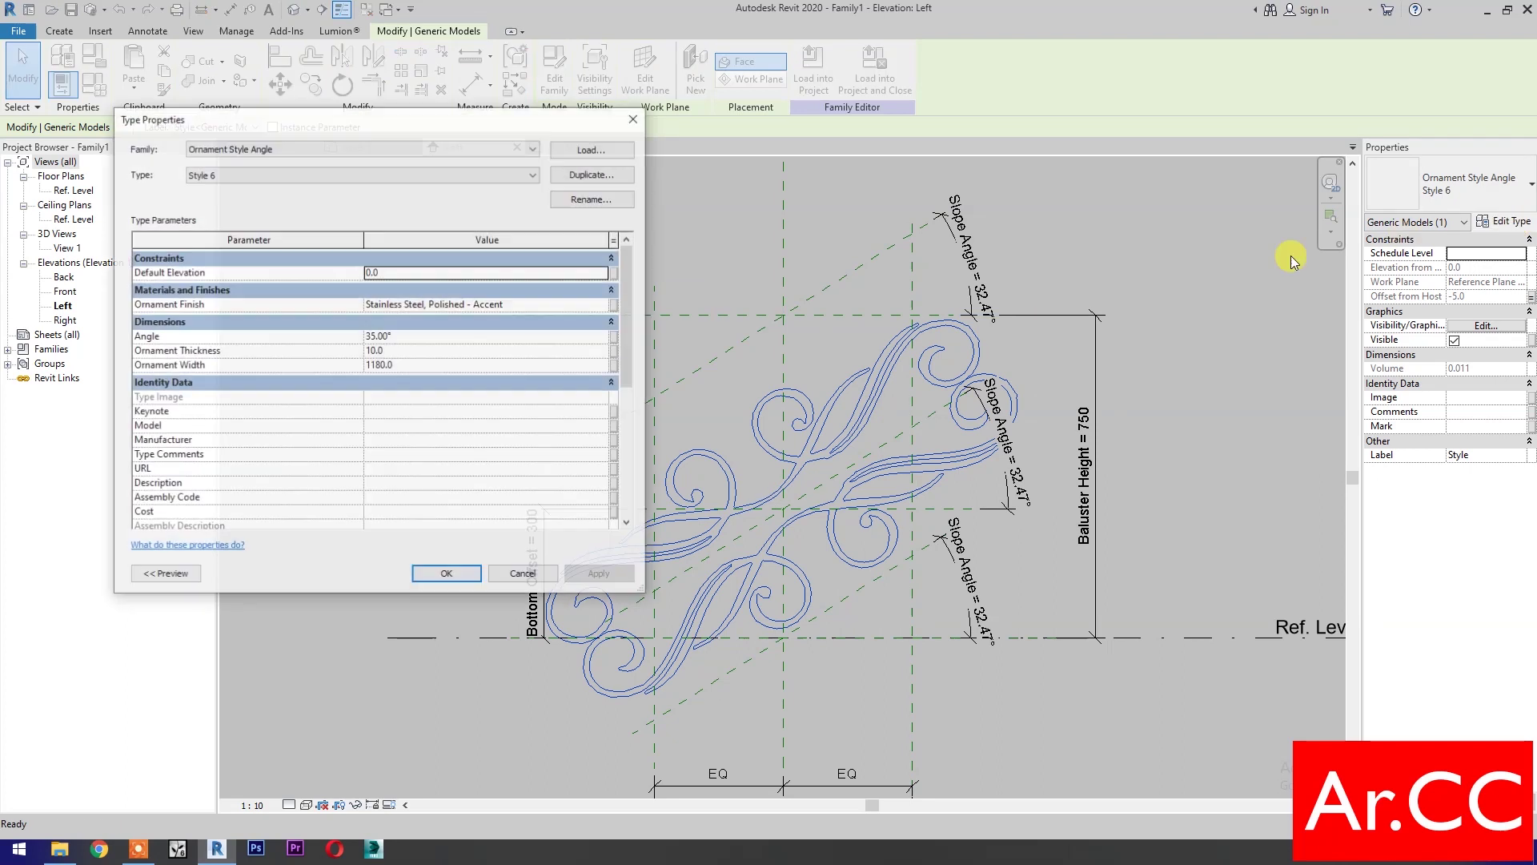
{"action": "left_click", "coordinate": [616, 307]}
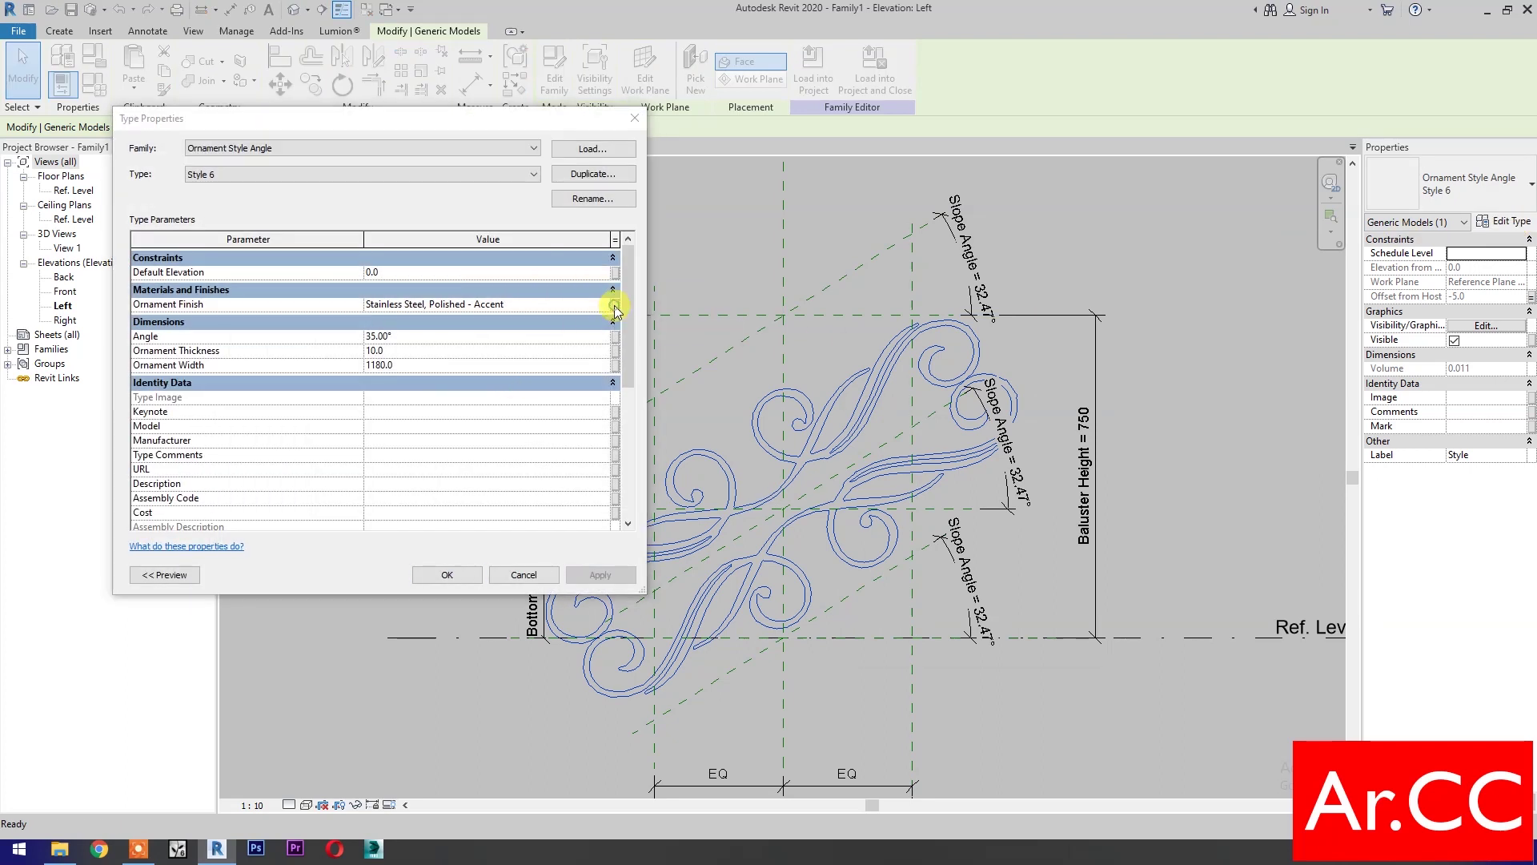
{"action": "left_click", "coordinate": [879, 455]}
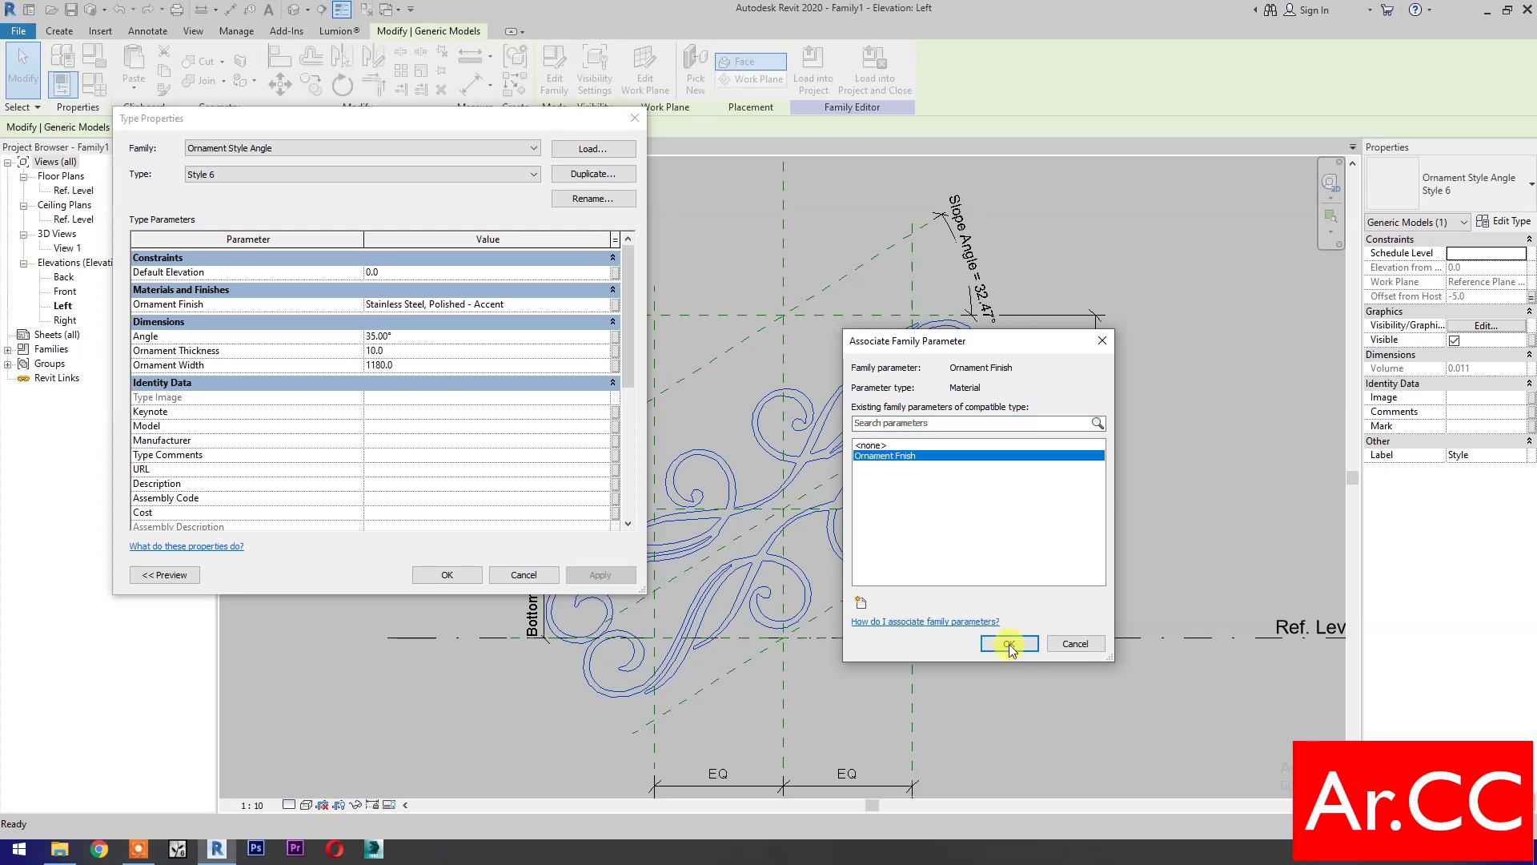
{"action": "left_click", "coordinate": [1007, 643]}
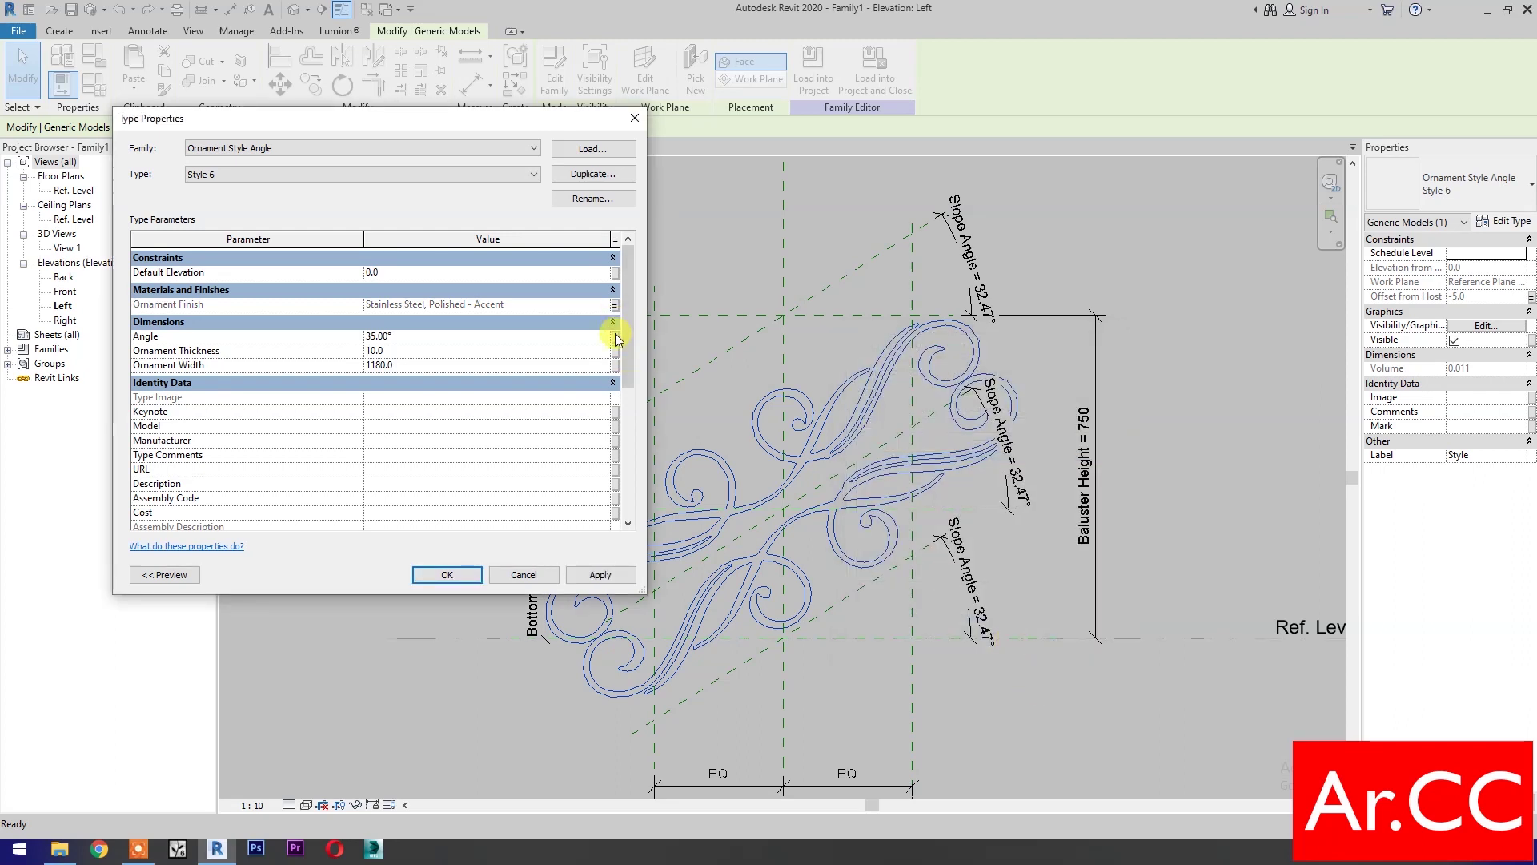
{"action": "left_click", "coordinate": [615, 337]}
{"action": "left_click", "coordinate": [878, 466]}
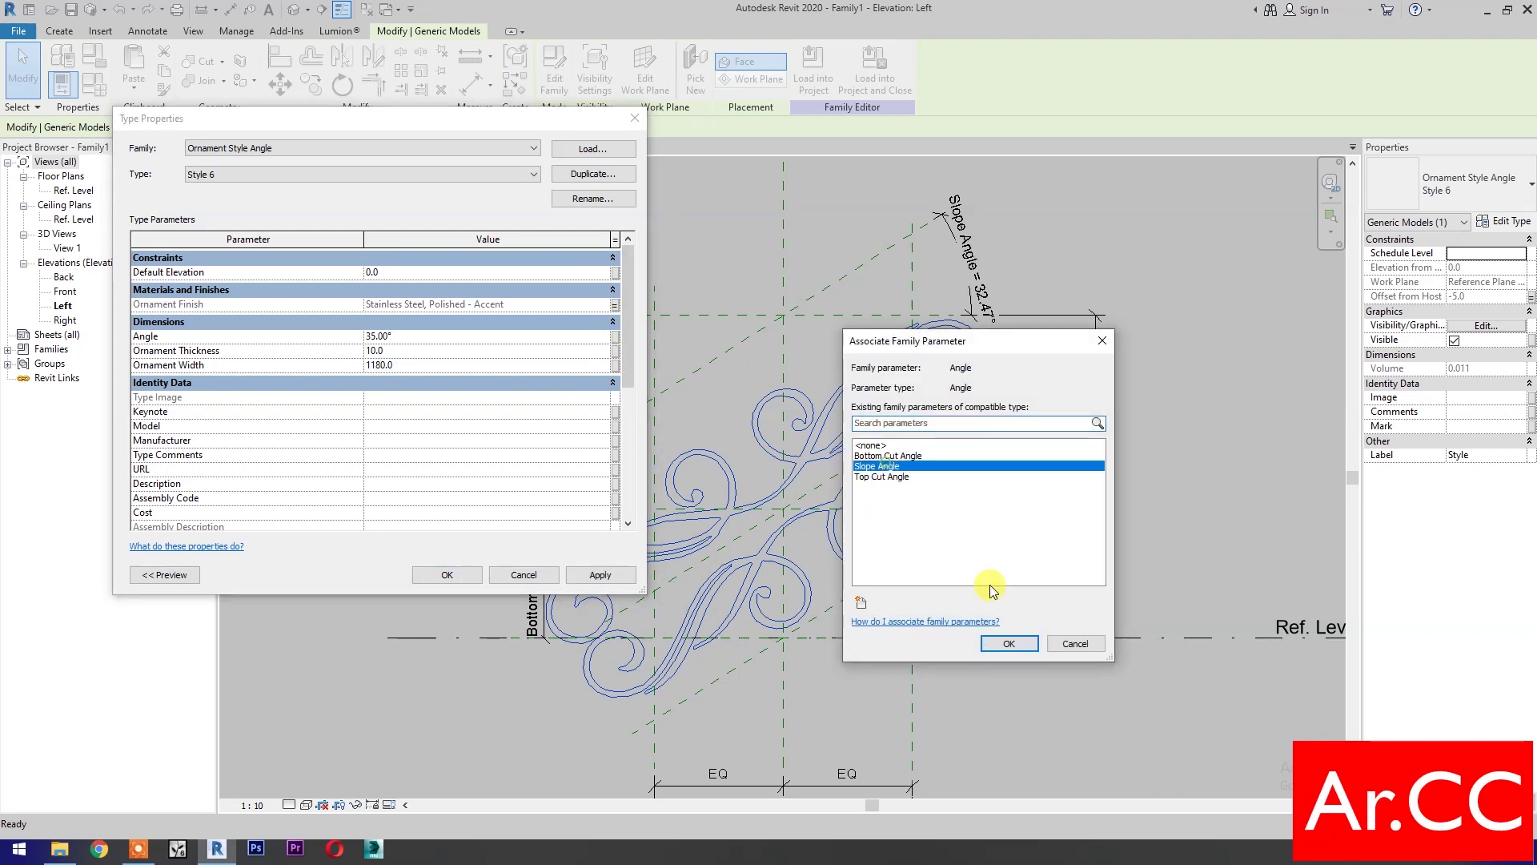
{"action": "left_click", "coordinate": [1011, 643]}
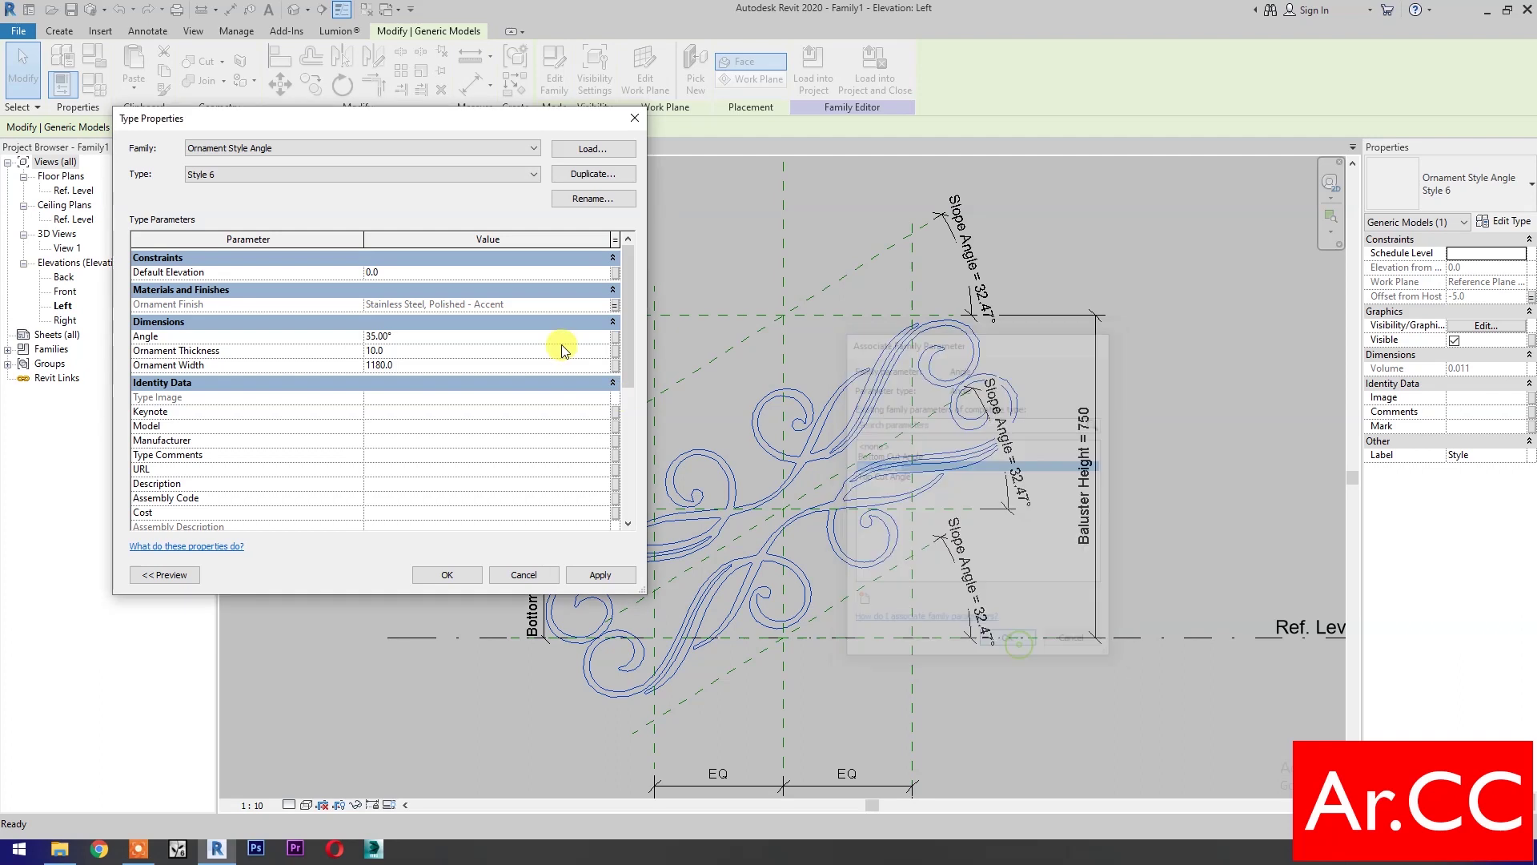
Associate the nested Style 6 ornament's Ornament Thickness and Ornament Width with the family parameters of the same names, and apply the changes
{"action": "left_click", "coordinate": [616, 350]}
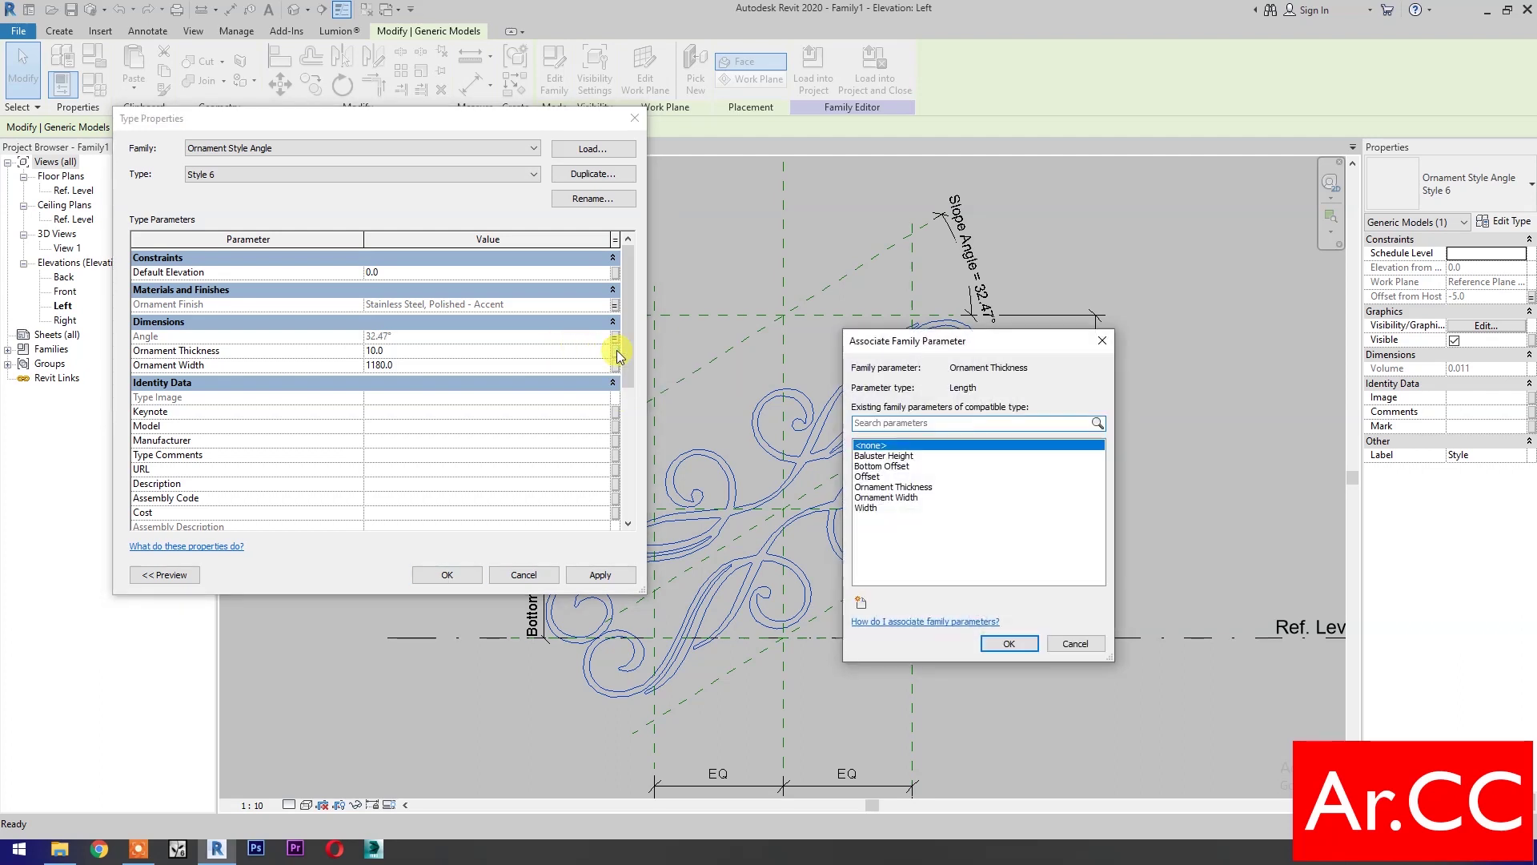
{"action": "left_click", "coordinate": [881, 487]}
{"action": "left_click", "coordinate": [1005, 643]}
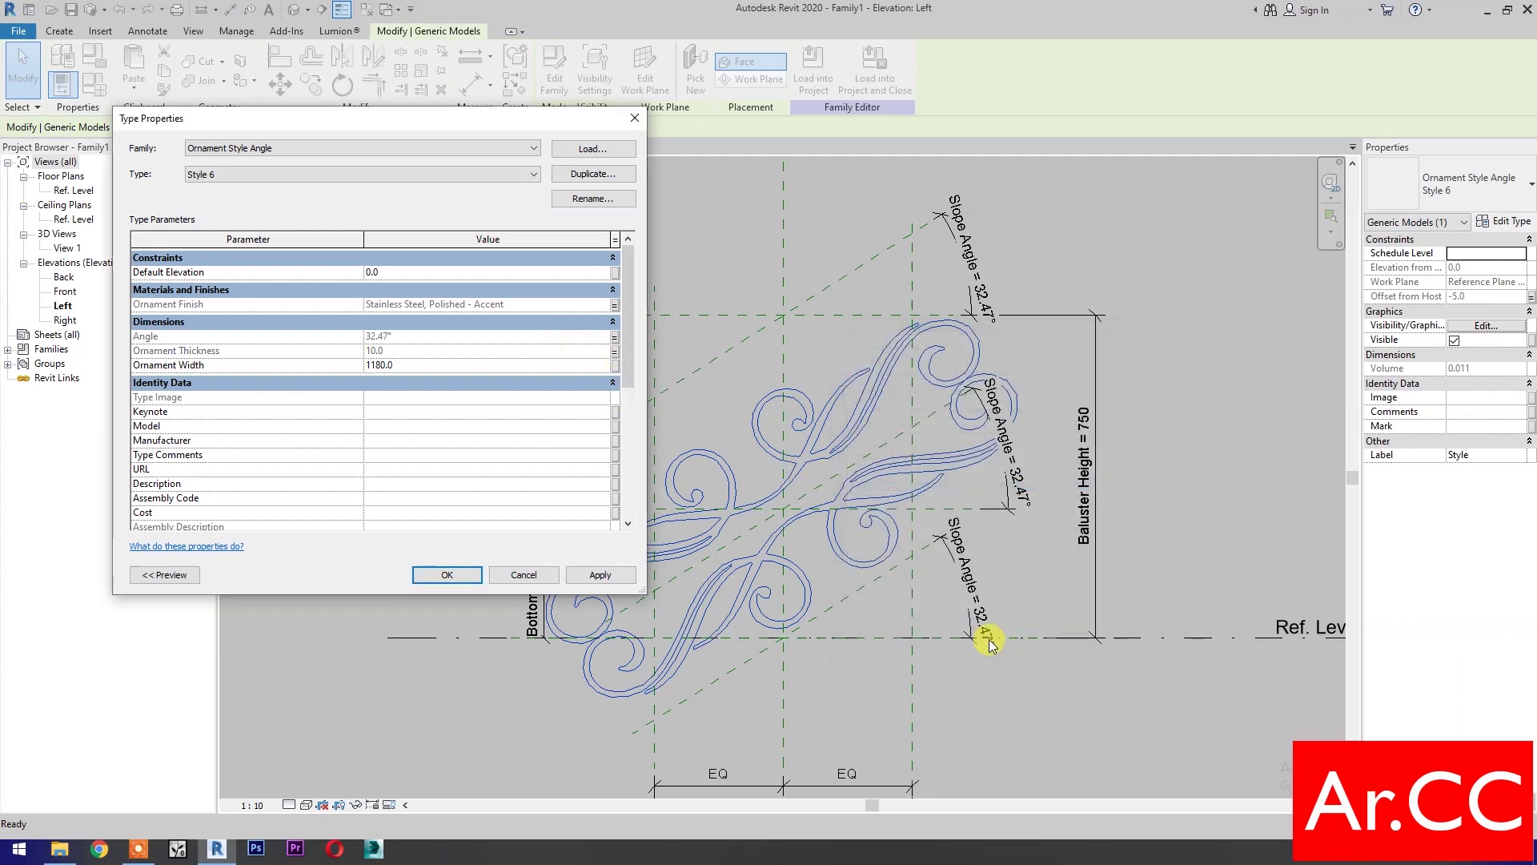
{"action": "left_click", "coordinate": [616, 365]}
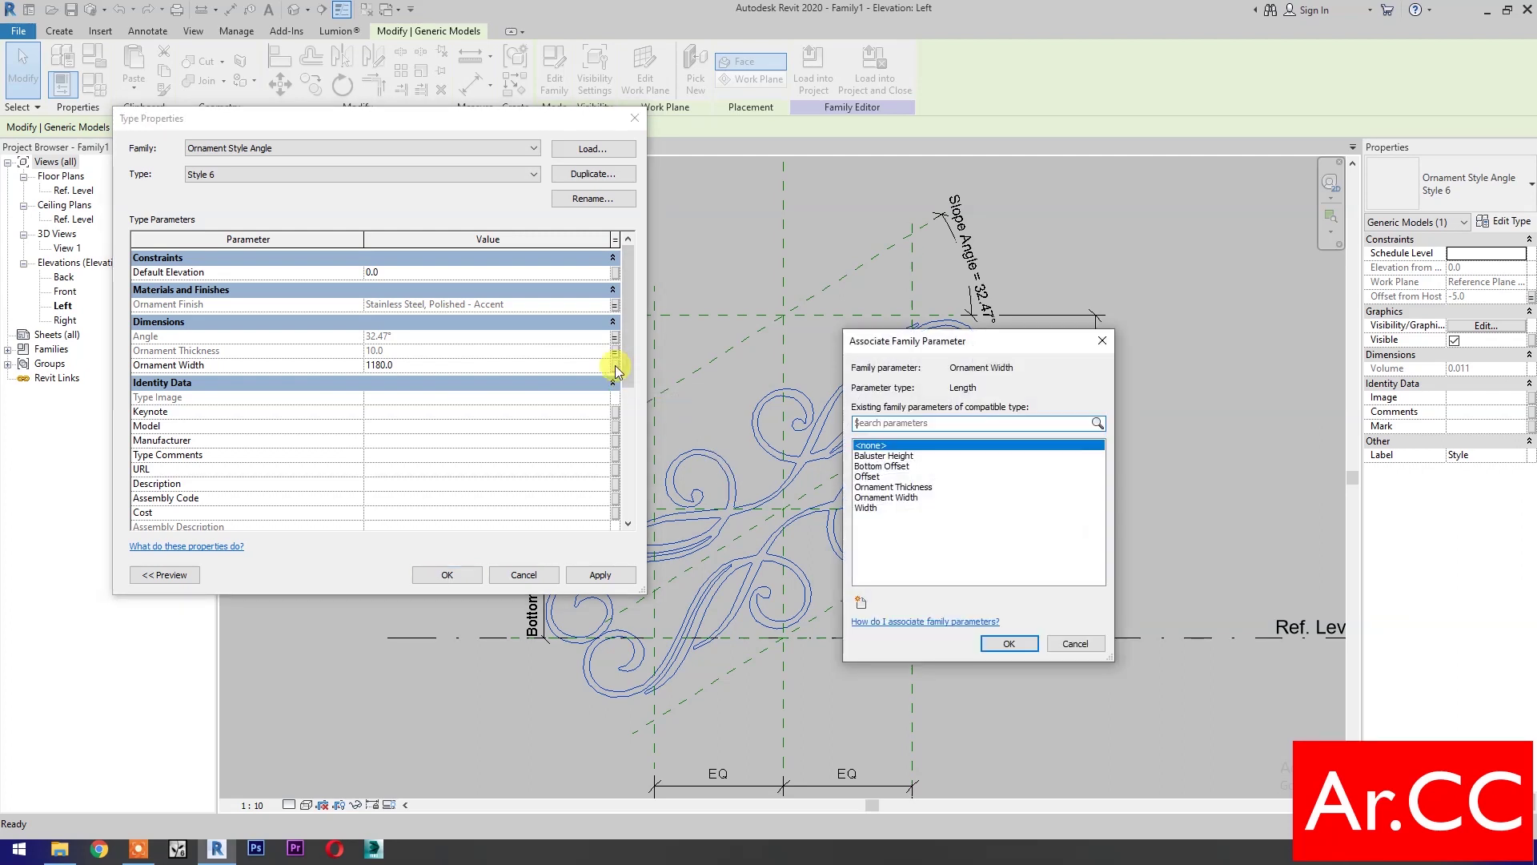
{"action": "left_click", "coordinate": [884, 497]}
{"action": "left_click", "coordinate": [992, 643]}
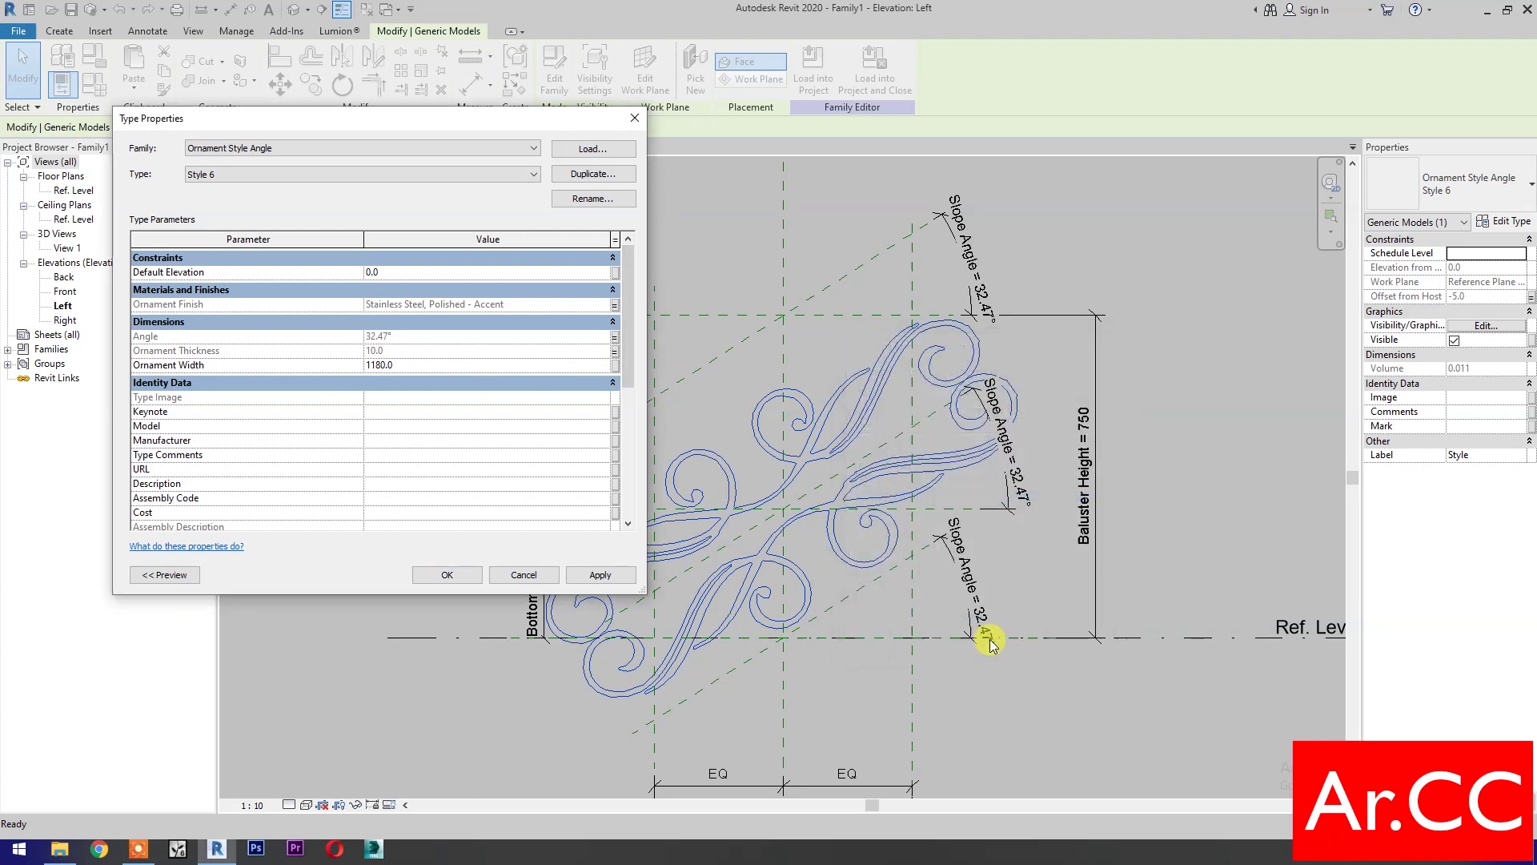
{"action": "left_click", "coordinate": [608, 576]}
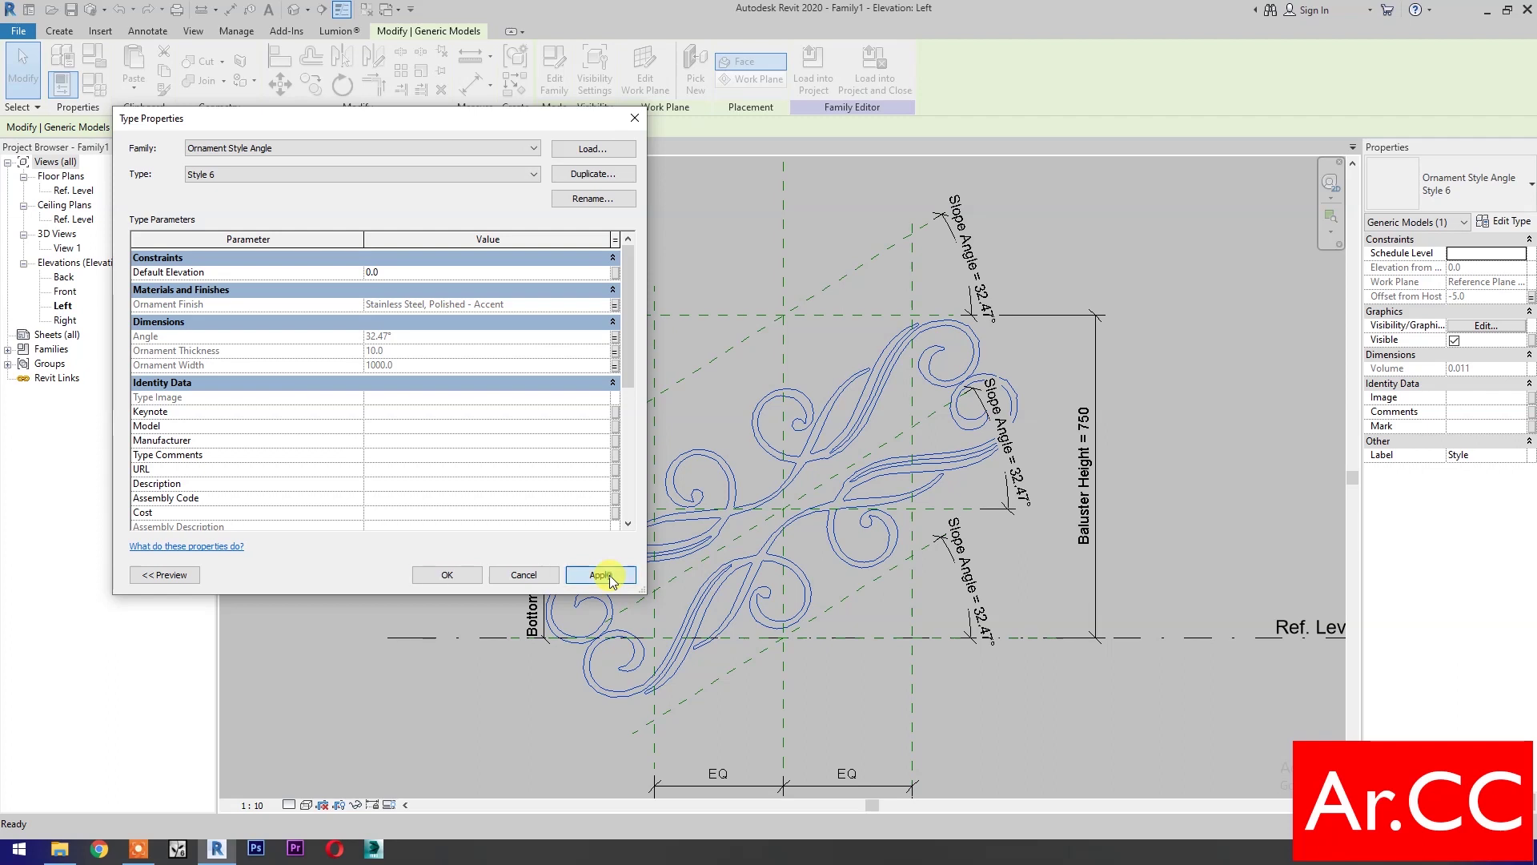
Confirm the Style 6 ornament's type properties and switch the current family type to Ornament Style 7
{"action": "left_click", "coordinate": [445, 575]}
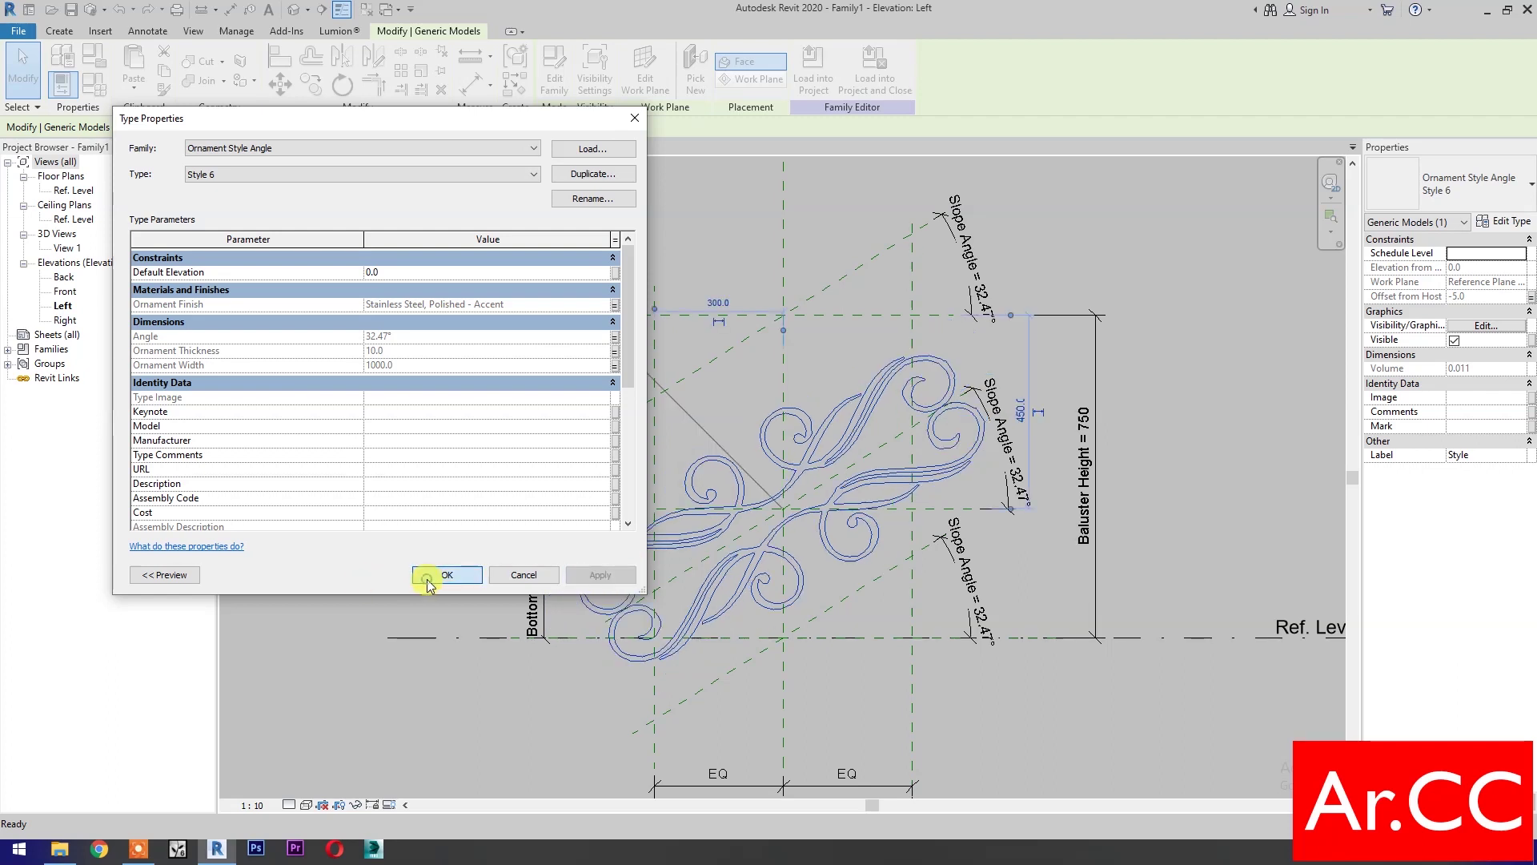
{"action": "left_click", "coordinate": [321, 288]}
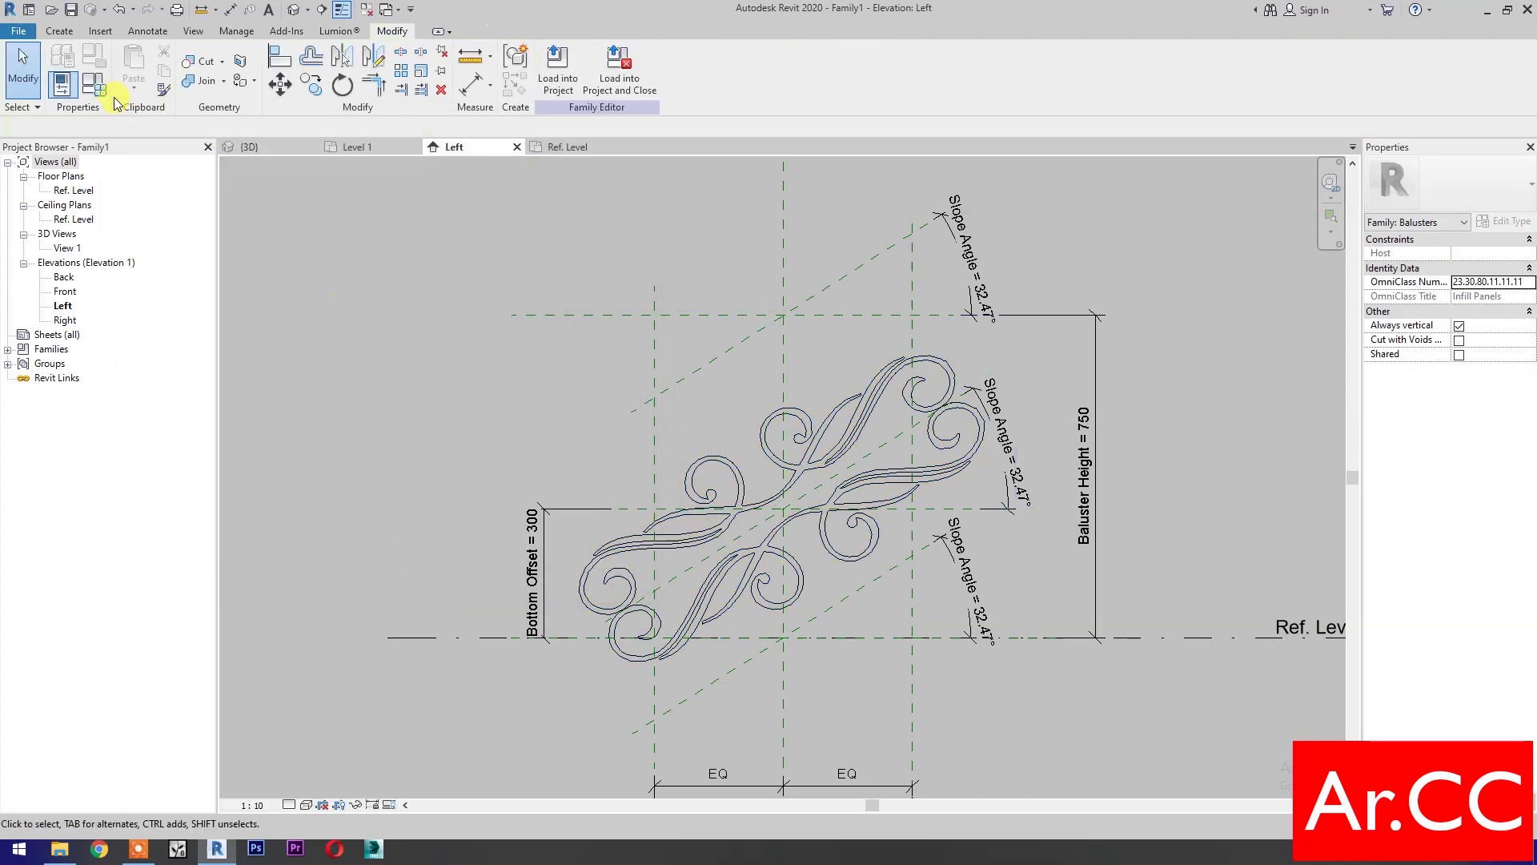
{"action": "left_click", "coordinate": [94, 84]}
{"action": "left_click", "coordinate": [262, 173]}
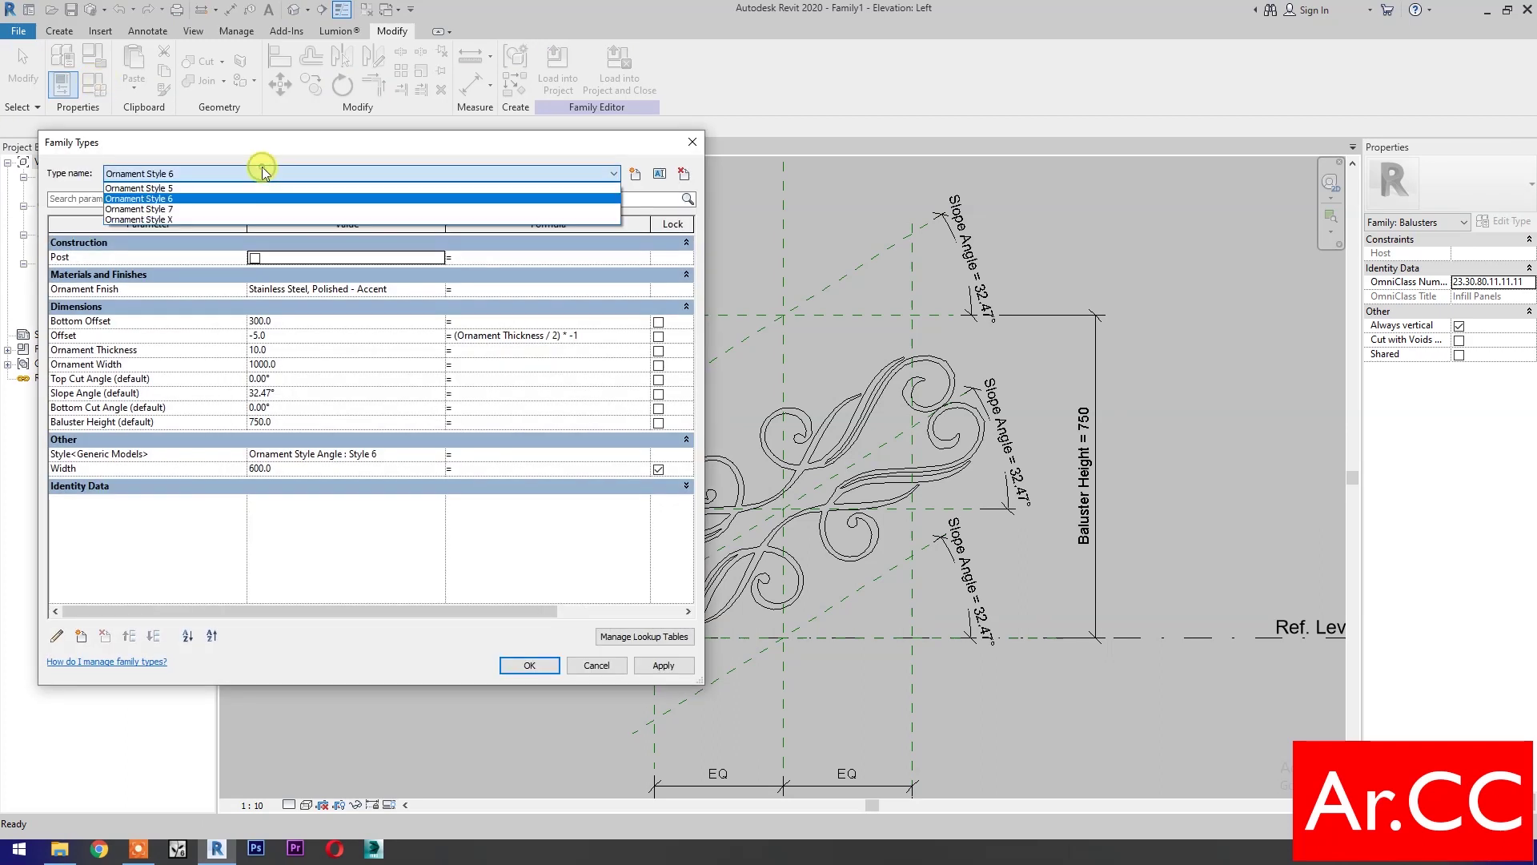
{"action": "left_click", "coordinate": [160, 199]}
{"action": "left_click", "coordinate": [657, 664]}
{"action": "left_click", "coordinate": [530, 665]}
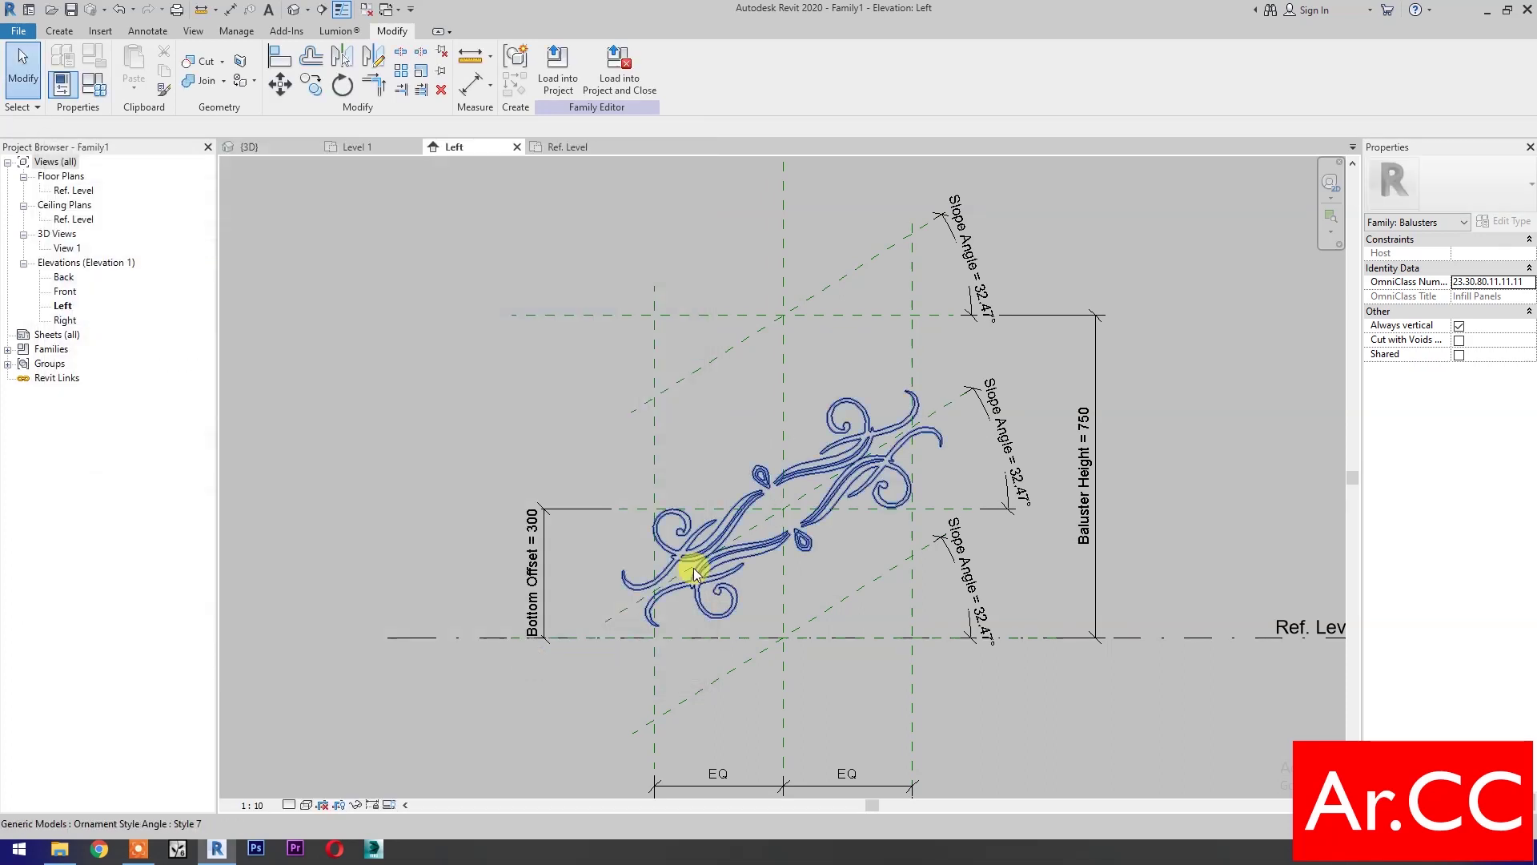
Associate the nested Style 7 ornament's Ornament Finish with the Ornament Fnish family parameter
{"action": "left_click", "coordinate": [688, 561]}
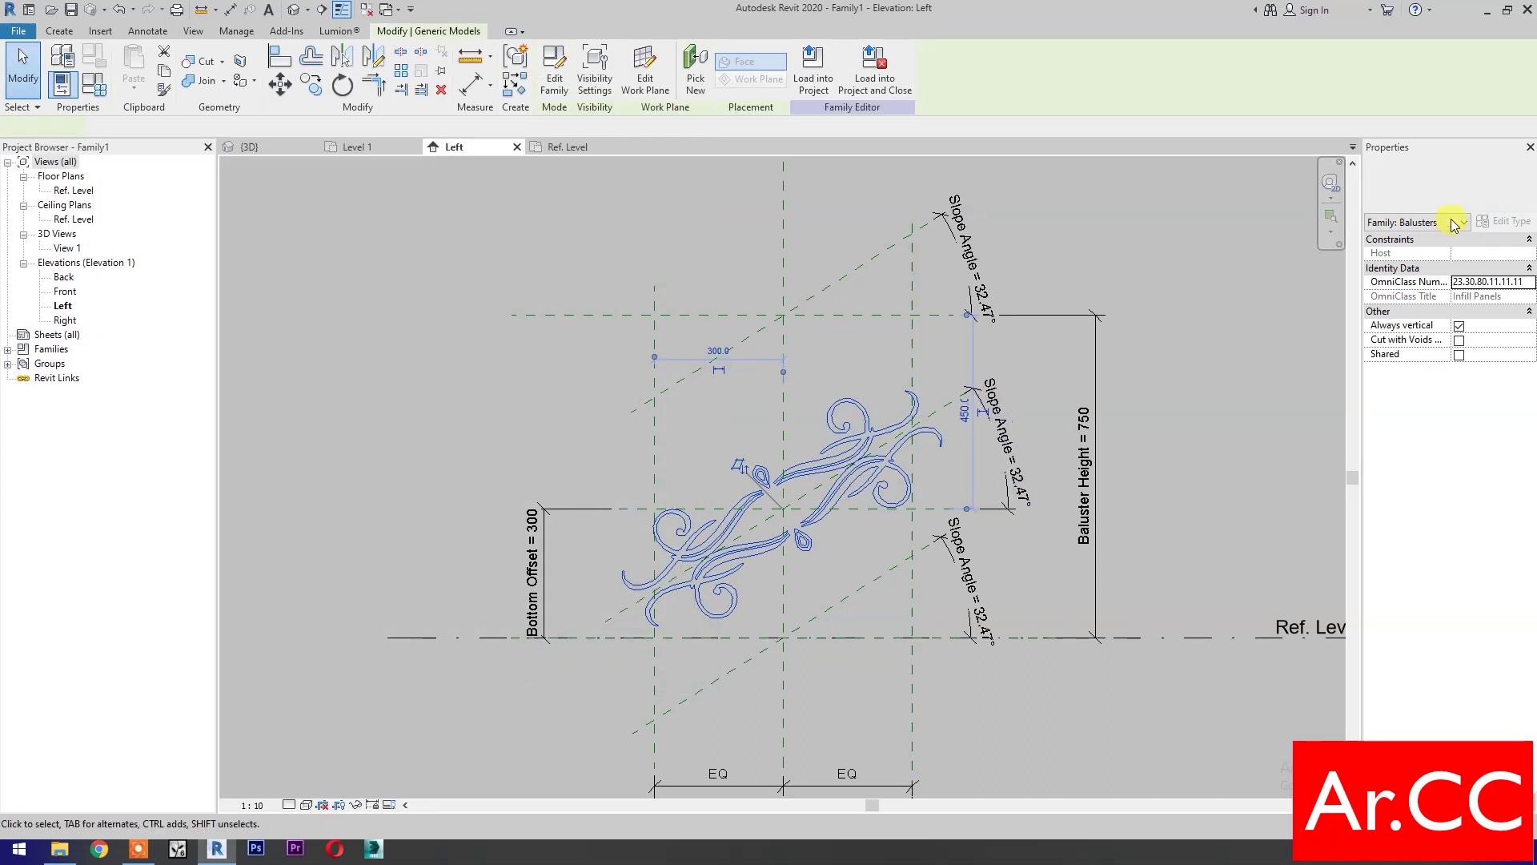
{"action": "left_click", "coordinate": [1505, 224]}
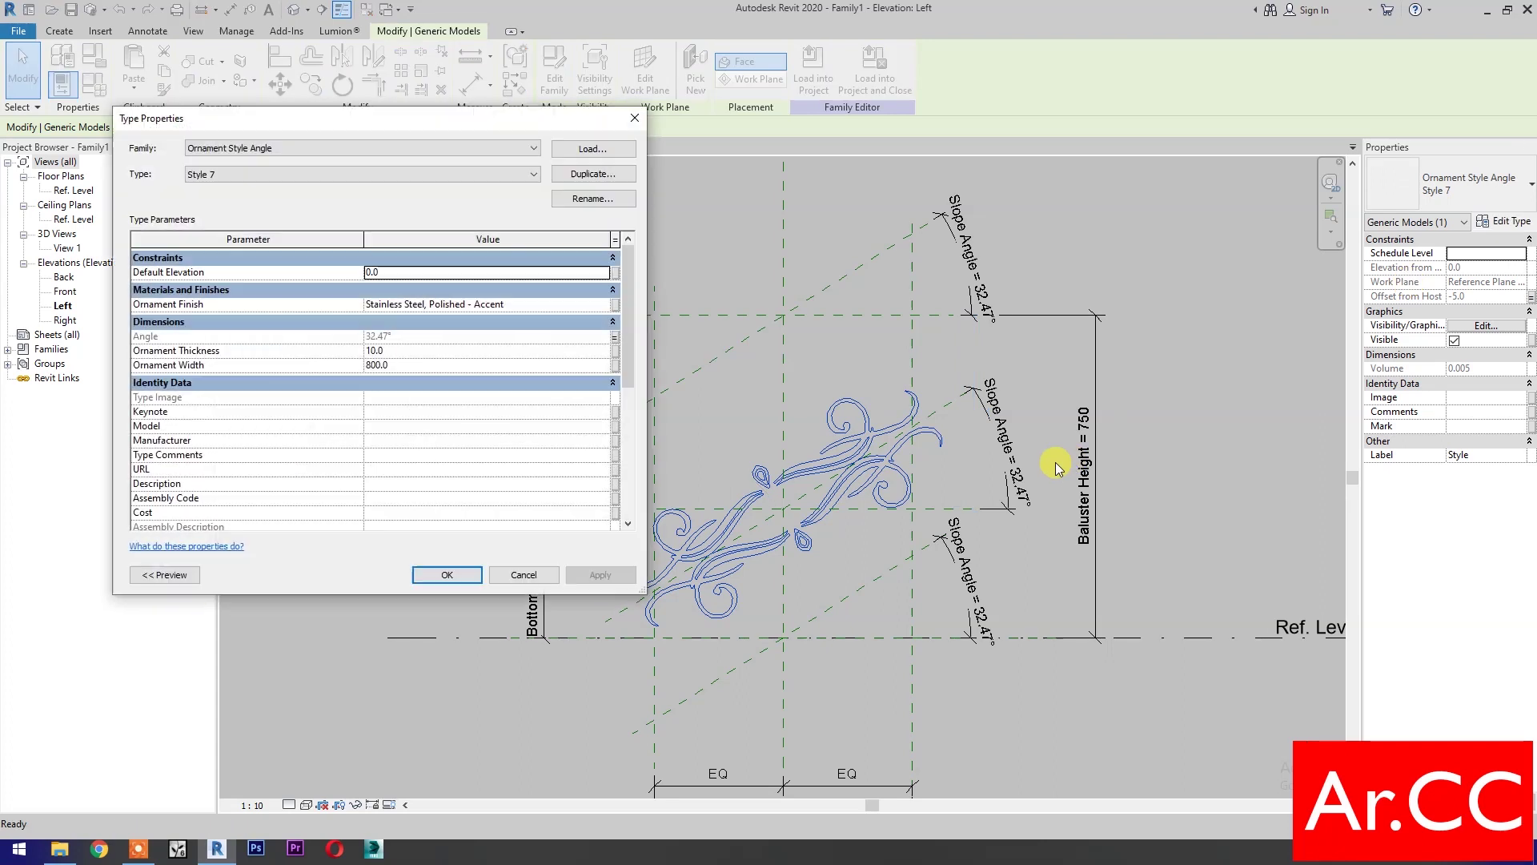
{"action": "left_click", "coordinate": [616, 306]}
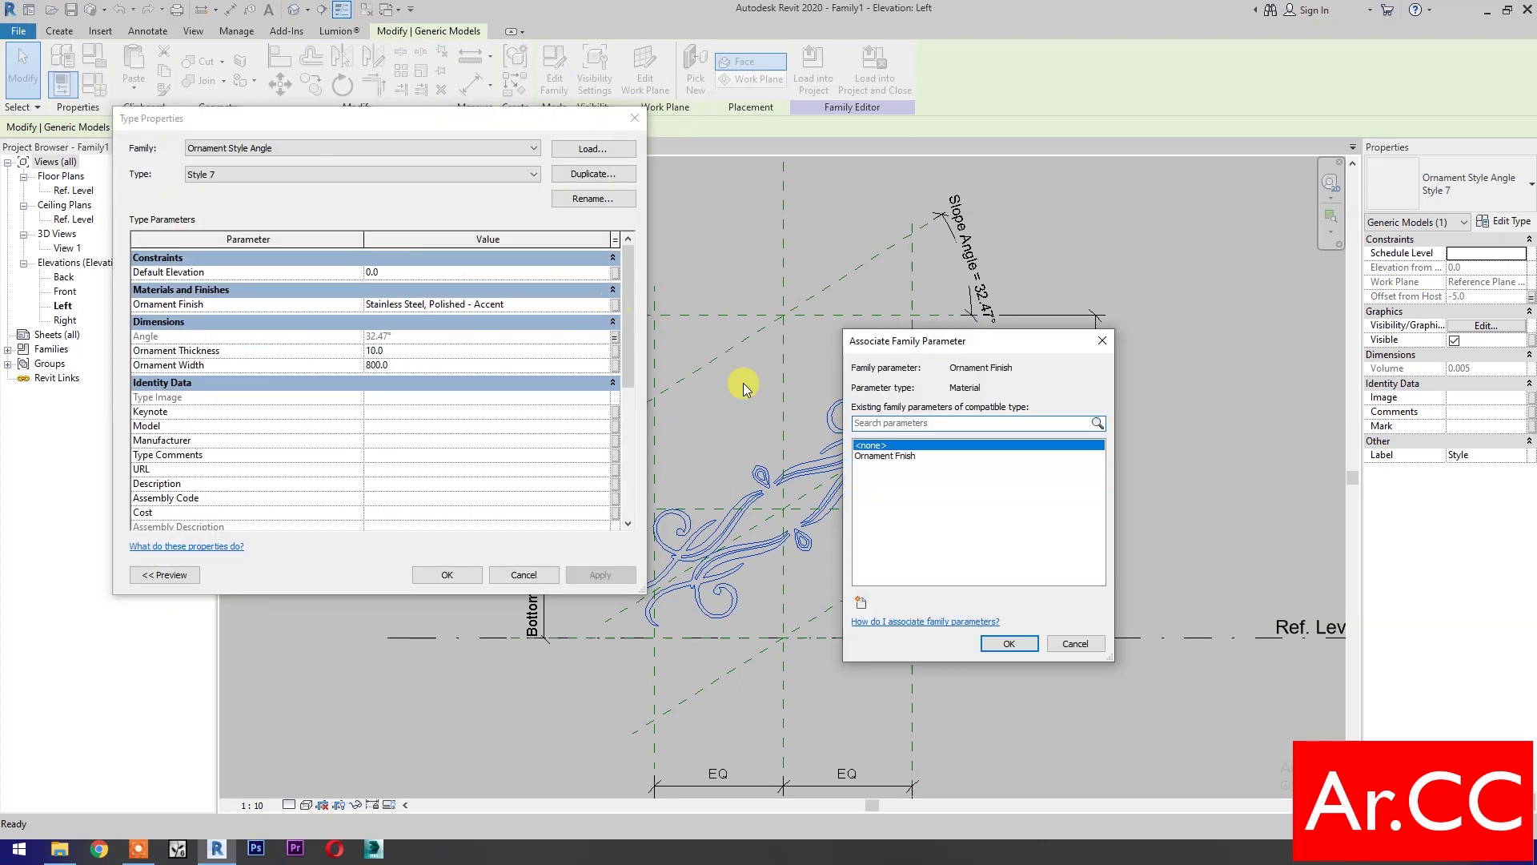
{"action": "left_click", "coordinate": [885, 455]}
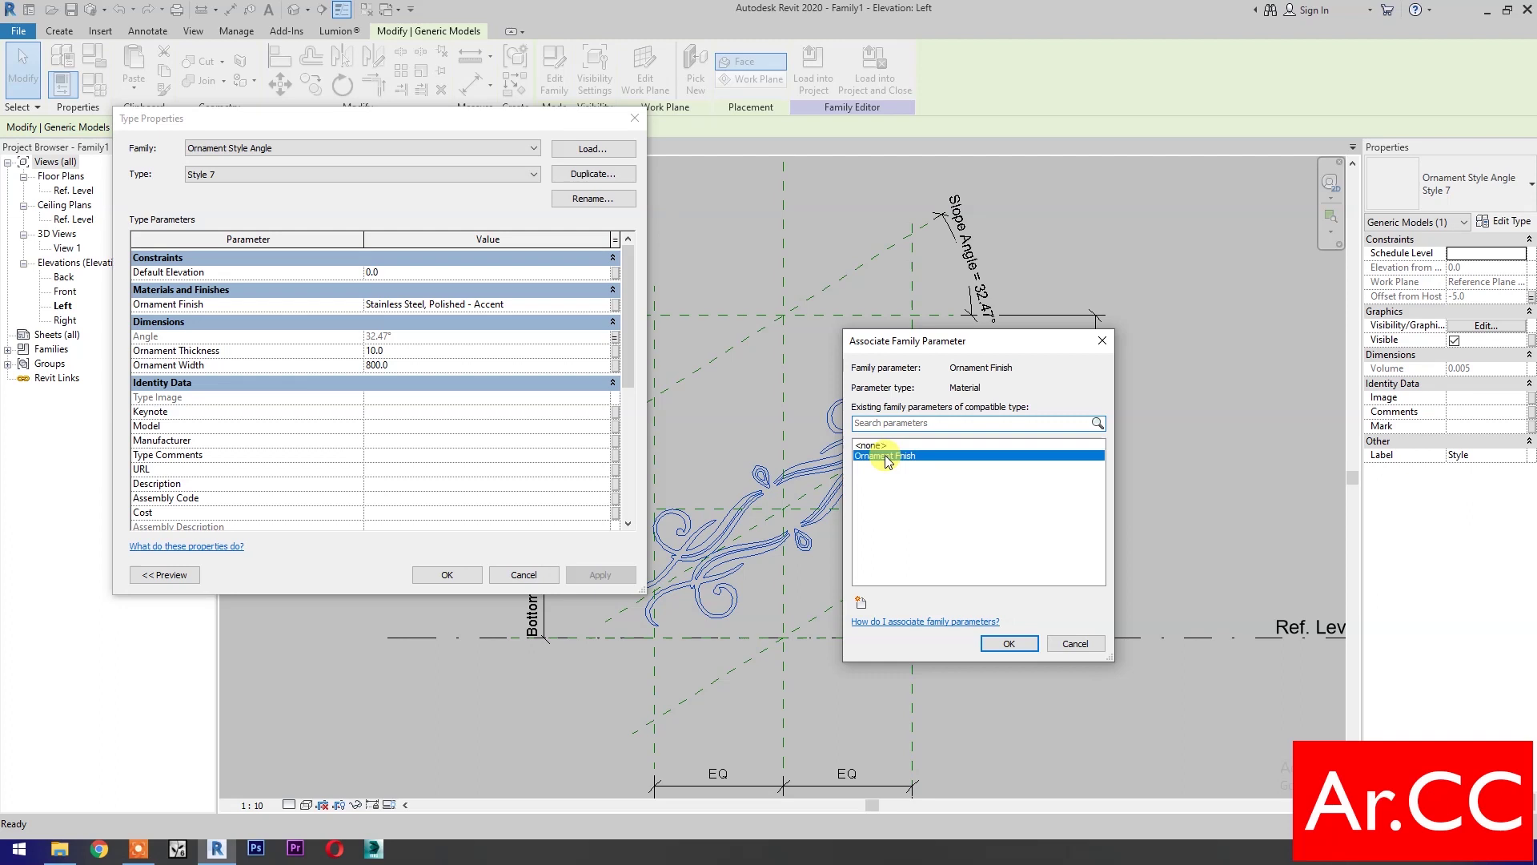
{"action": "left_click", "coordinate": [1008, 644]}
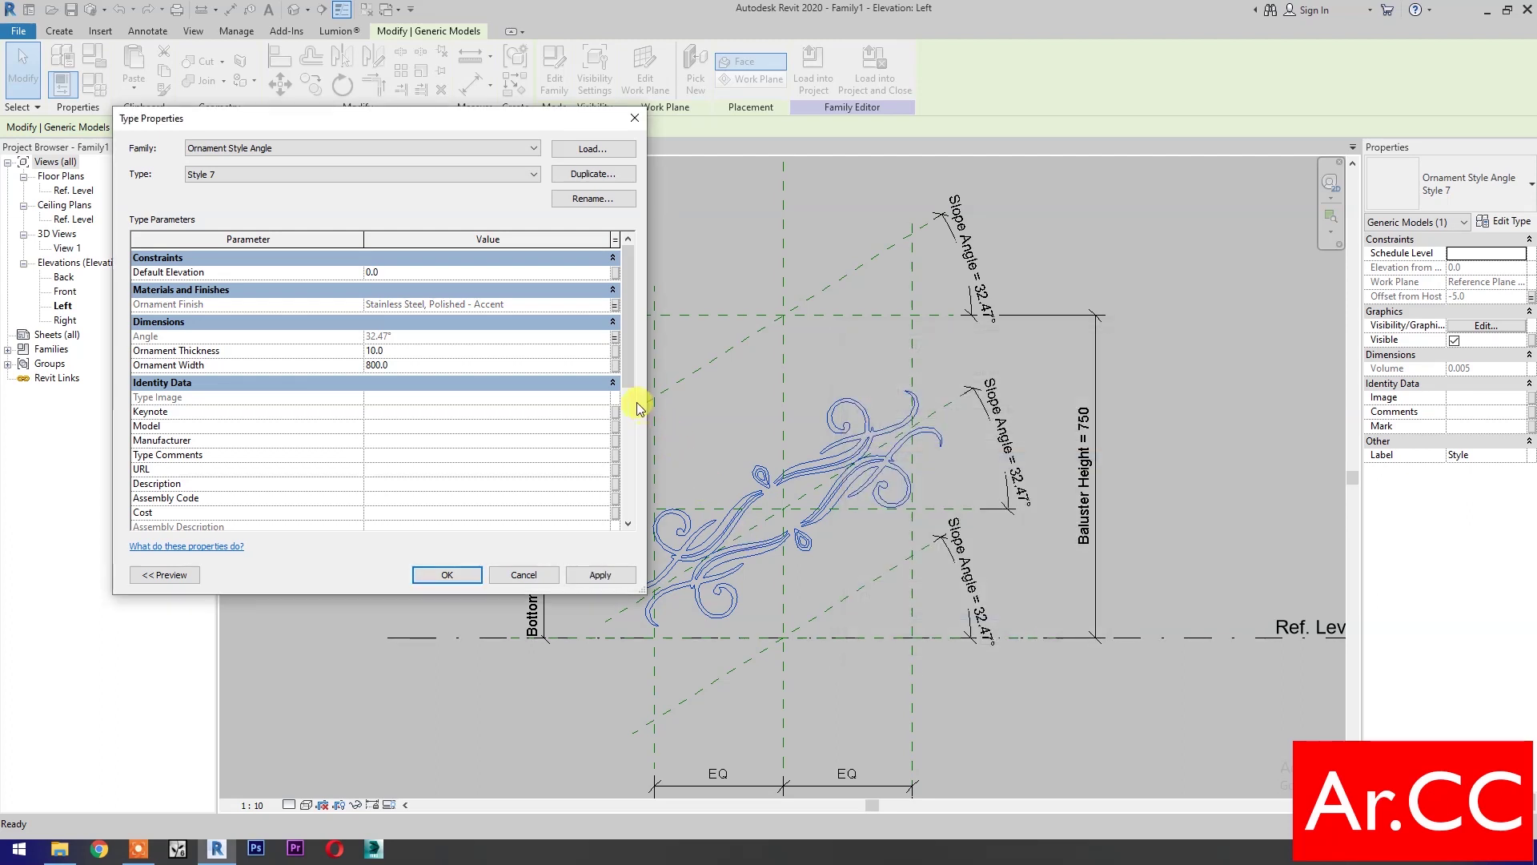
Associate the nested Style 7 ornament's Ornament Thickness and Ornament Width with the family parameters of the same names, and apply the changes
{"action": "left_click", "coordinate": [615, 351]}
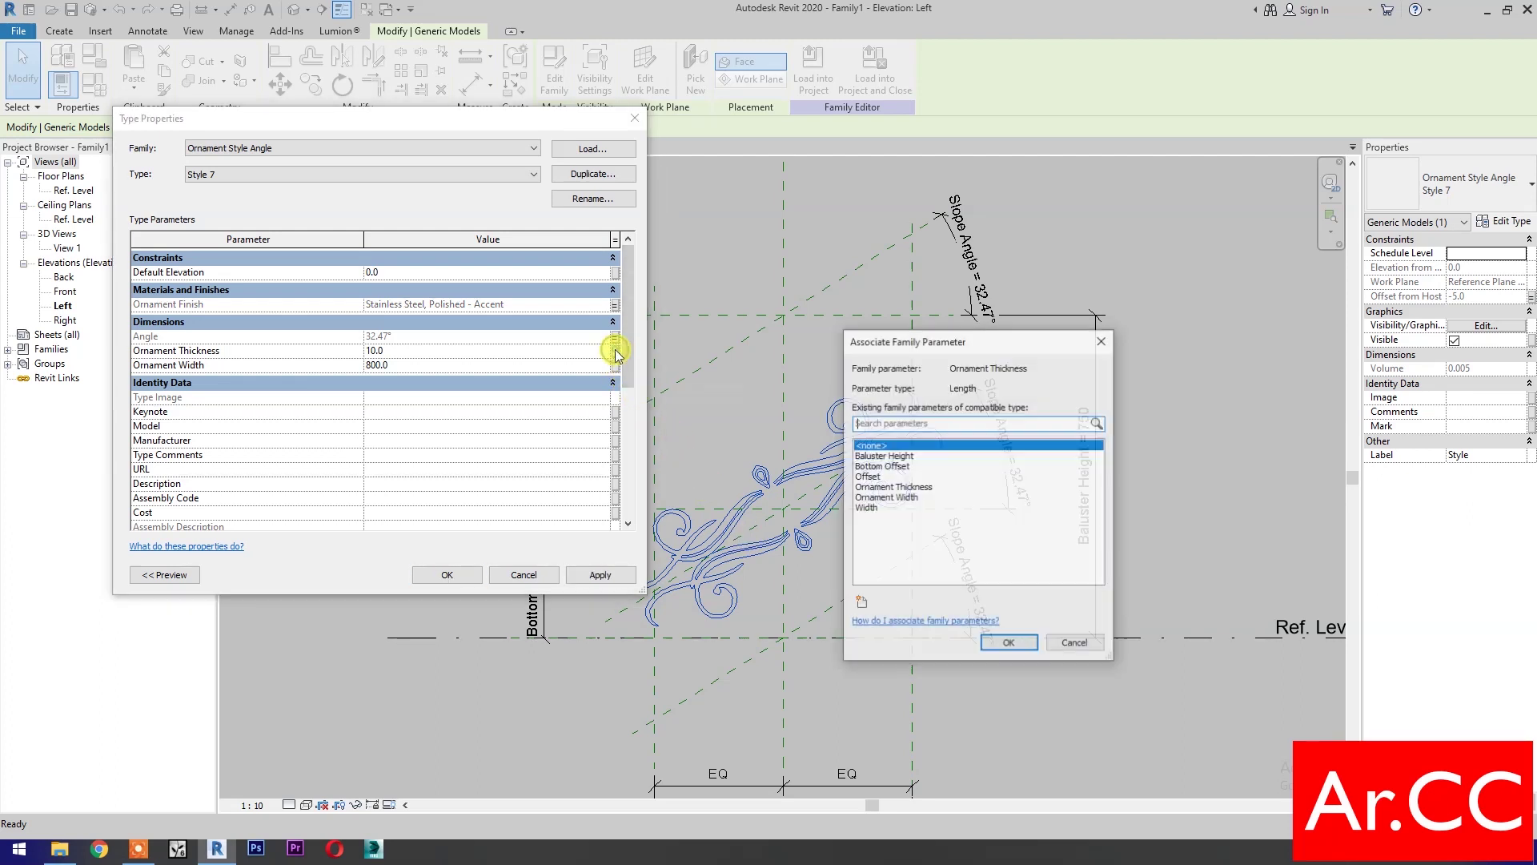
{"action": "left_click", "coordinate": [877, 489]}
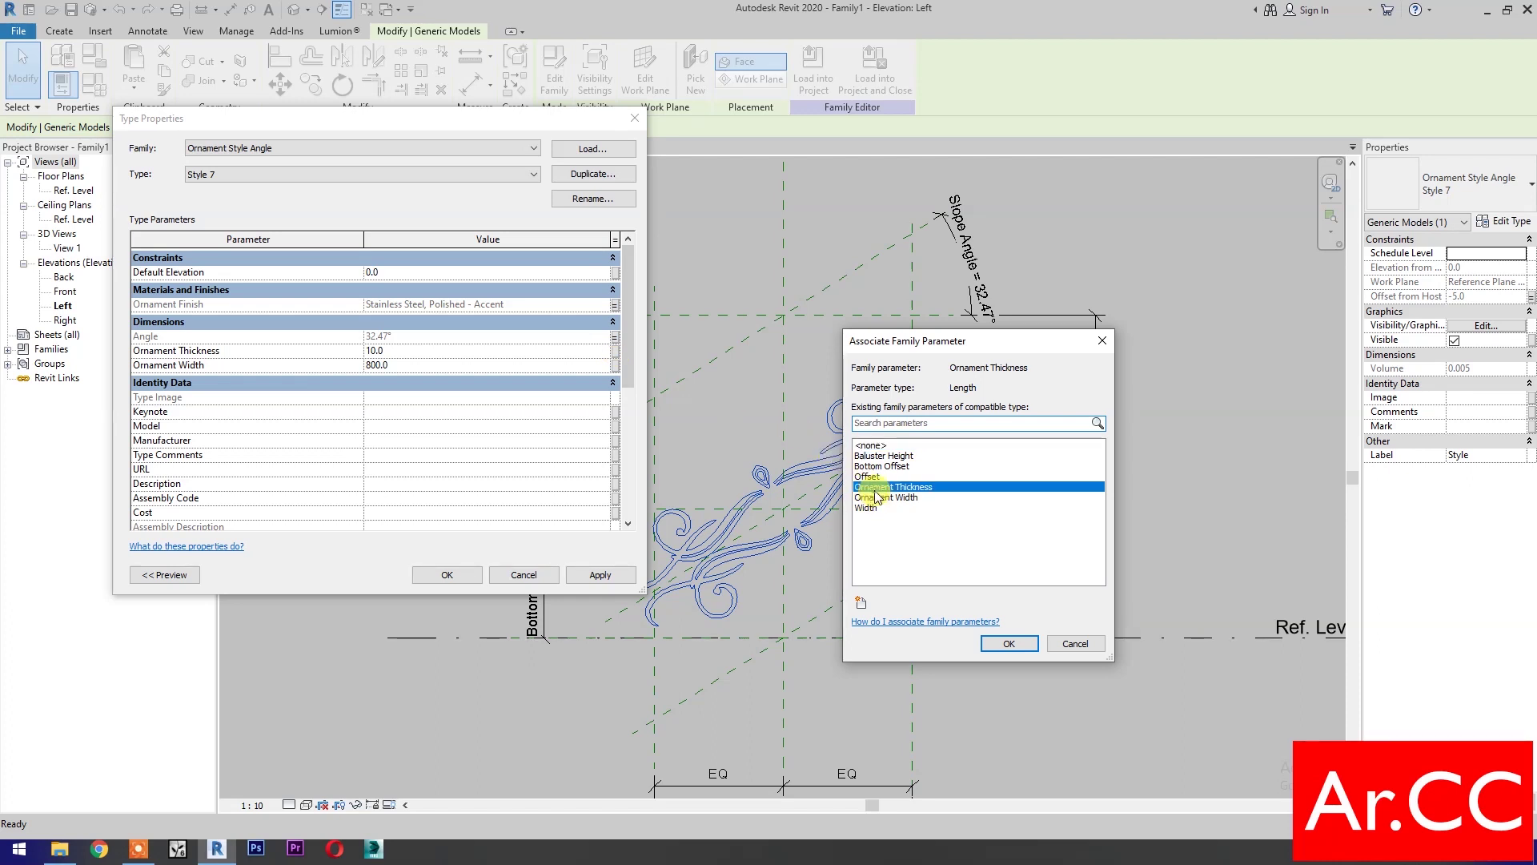
{"action": "left_click", "coordinate": [1005, 643]}
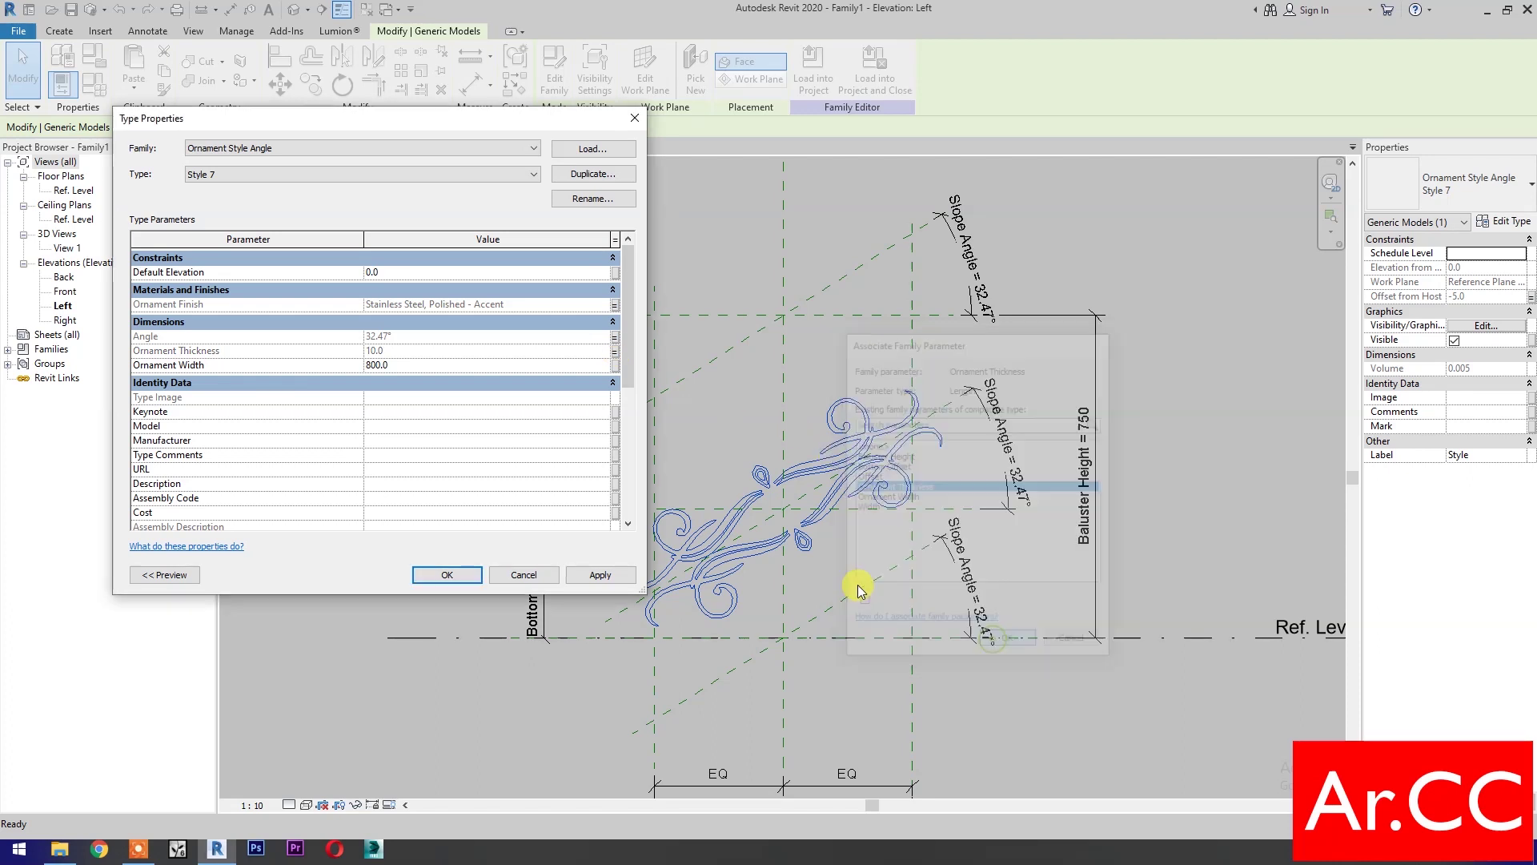
{"action": "left_click", "coordinate": [615, 365]}
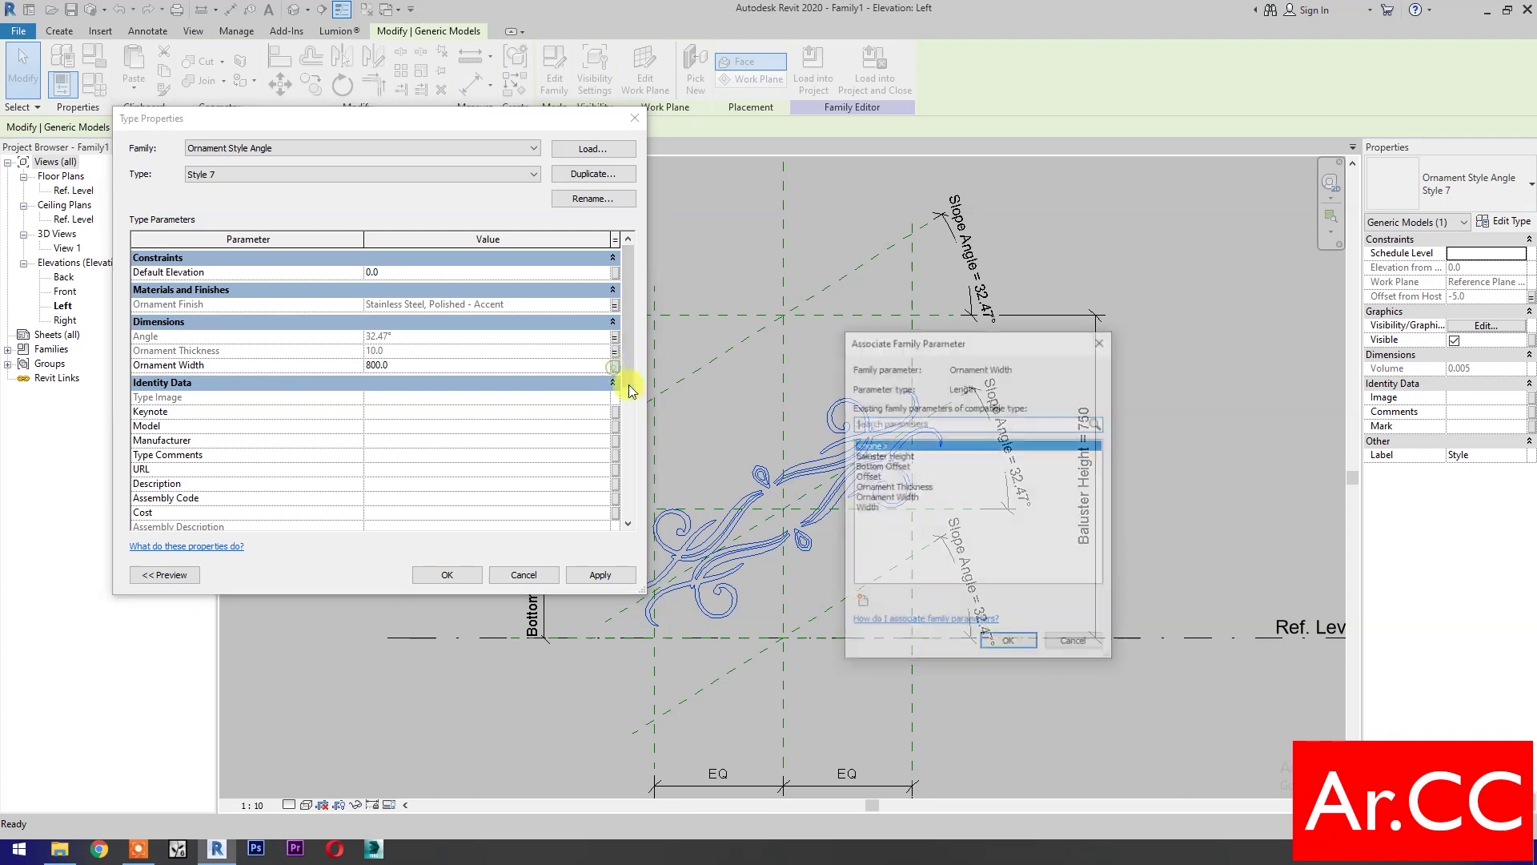
{"action": "left_click", "coordinate": [867, 497]}
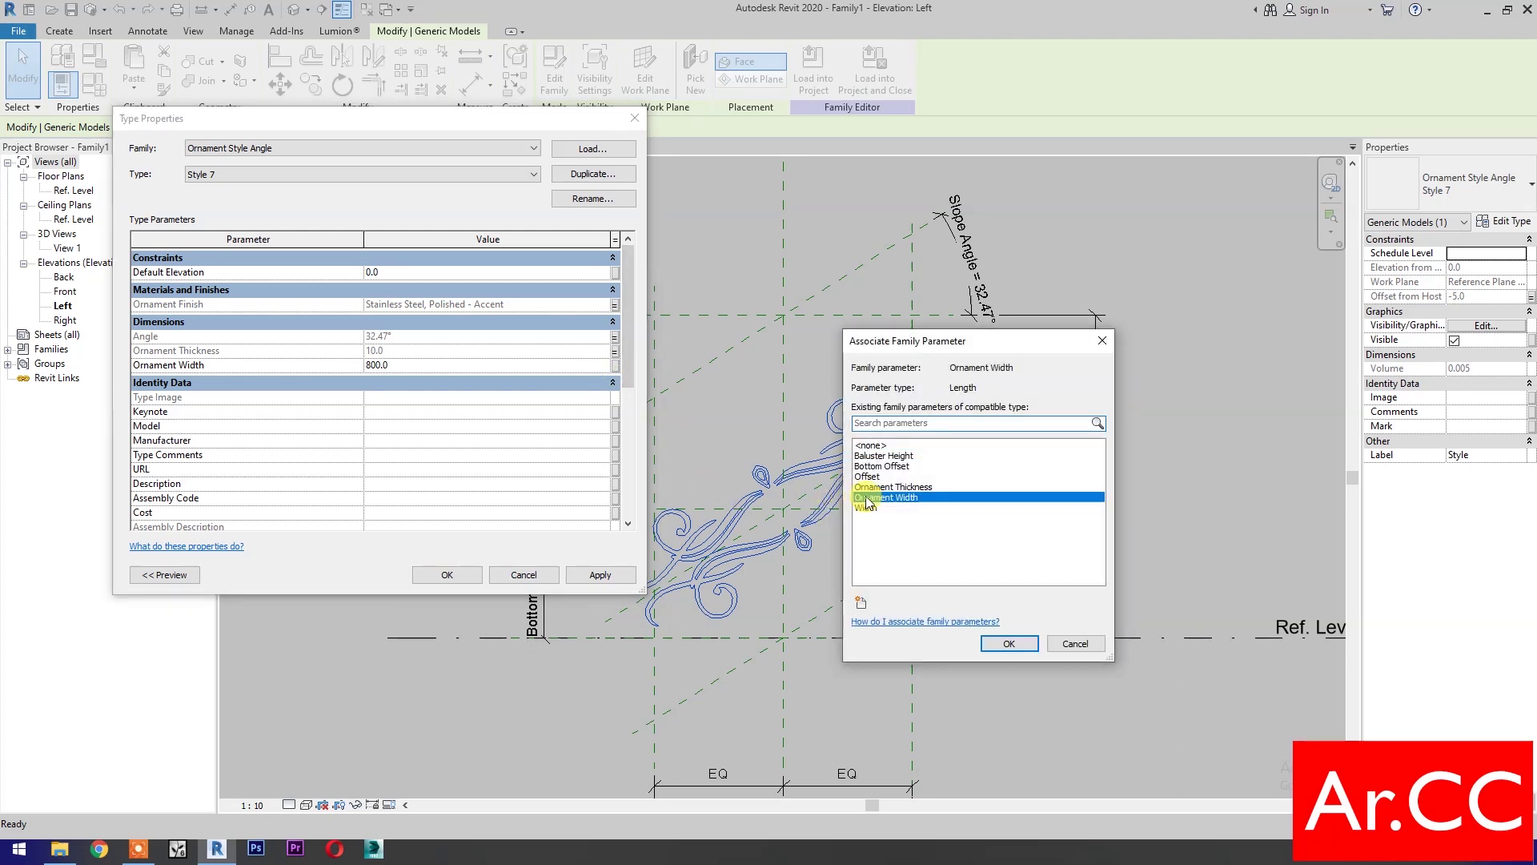
{"action": "left_click", "coordinate": [1009, 643]}
{"action": "left_click", "coordinate": [591, 575]}
{"action": "left_click", "coordinate": [585, 576]}
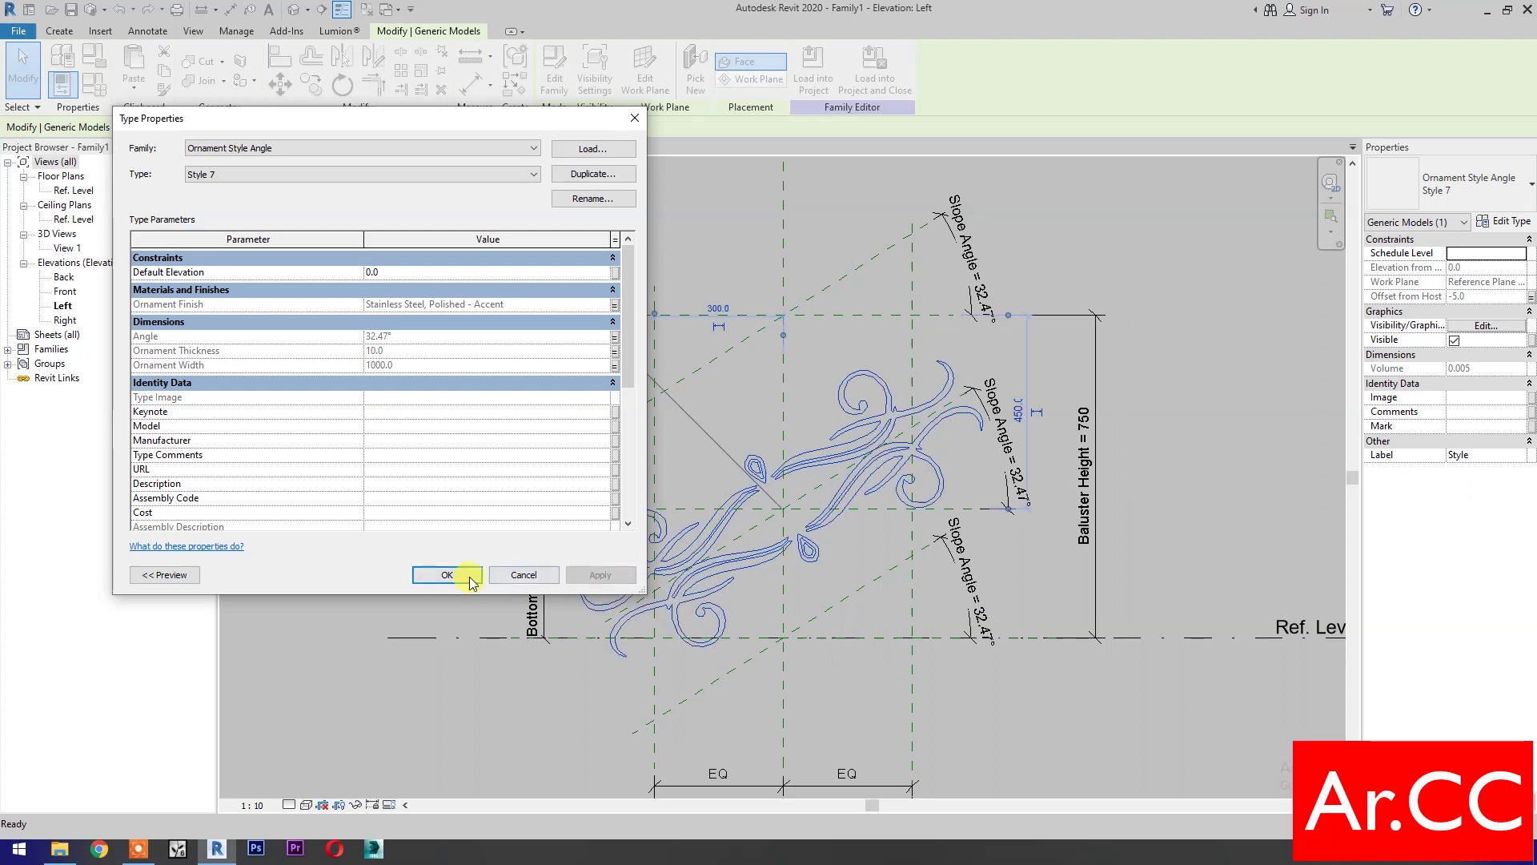
{"action": "left_click", "coordinate": [447, 575]}
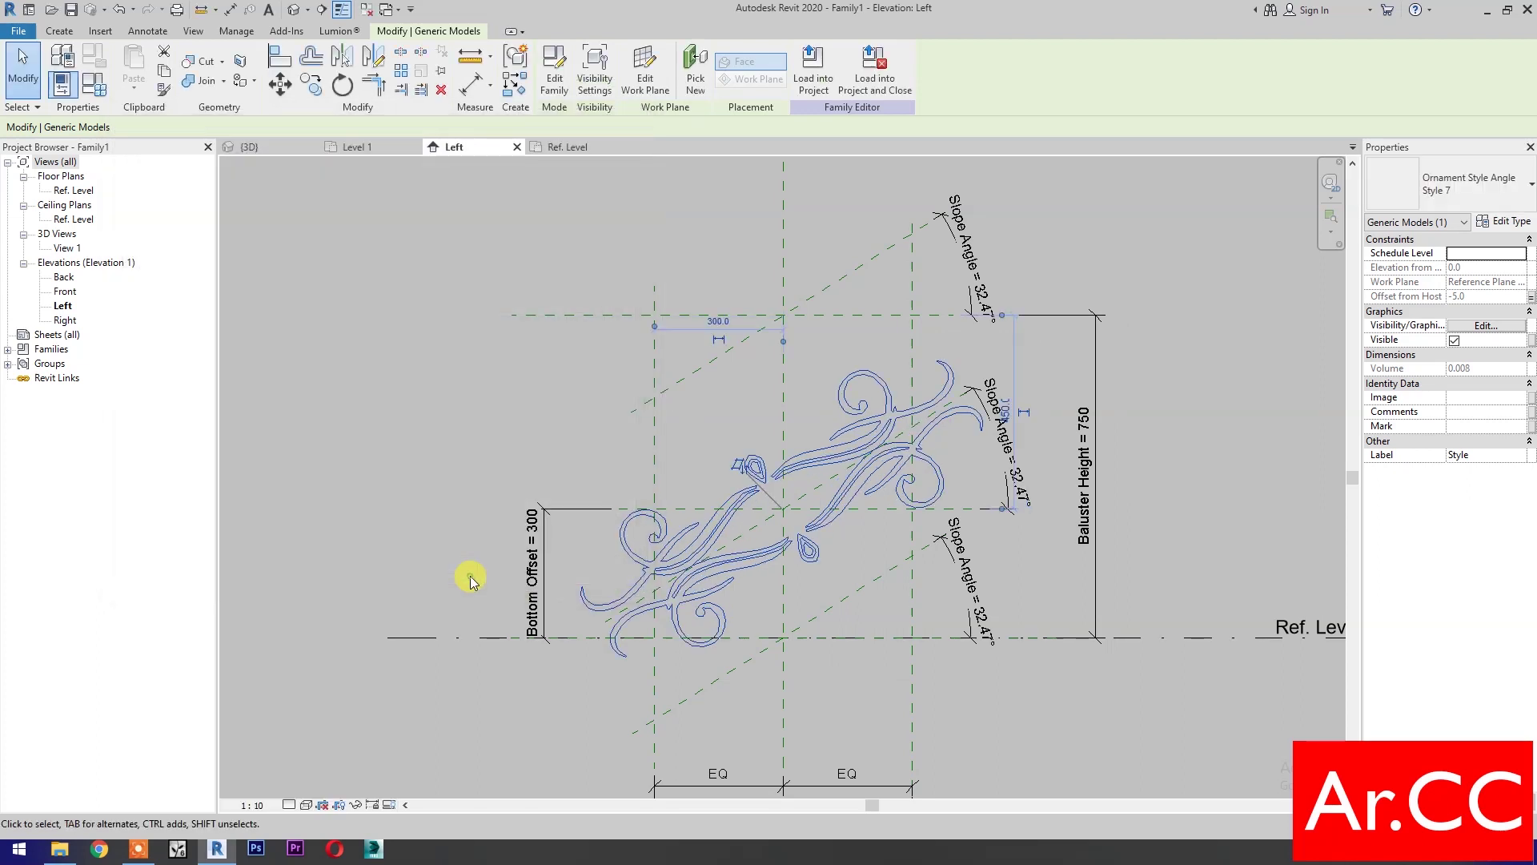
{"action": "left_click", "coordinate": [470, 577]}
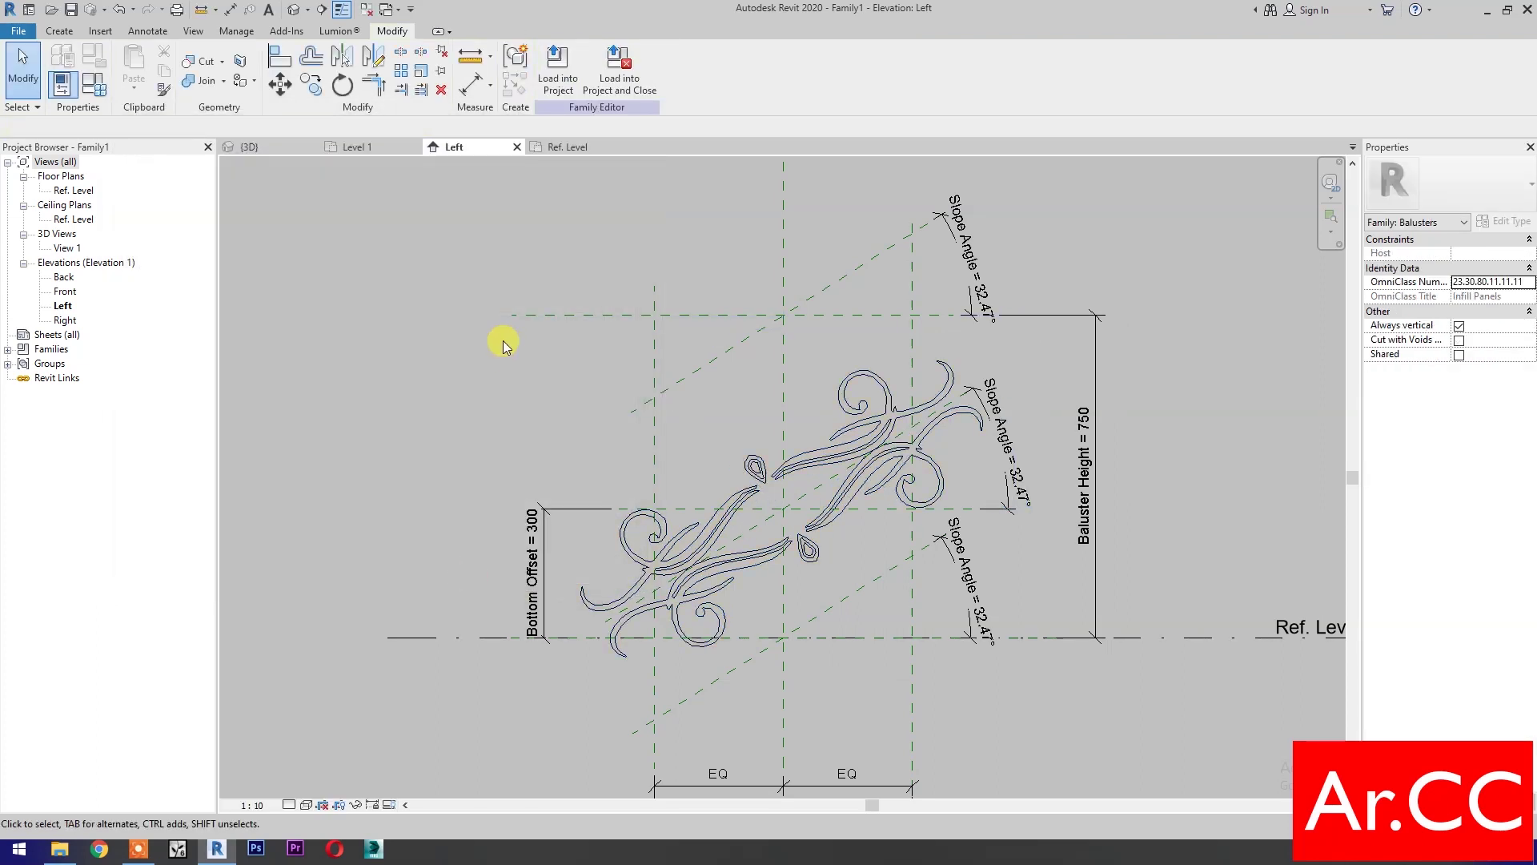
Save the family to the Desktop as Classic Ornament Baluster Panel
{"action": "left_click", "coordinate": [71, 10]}
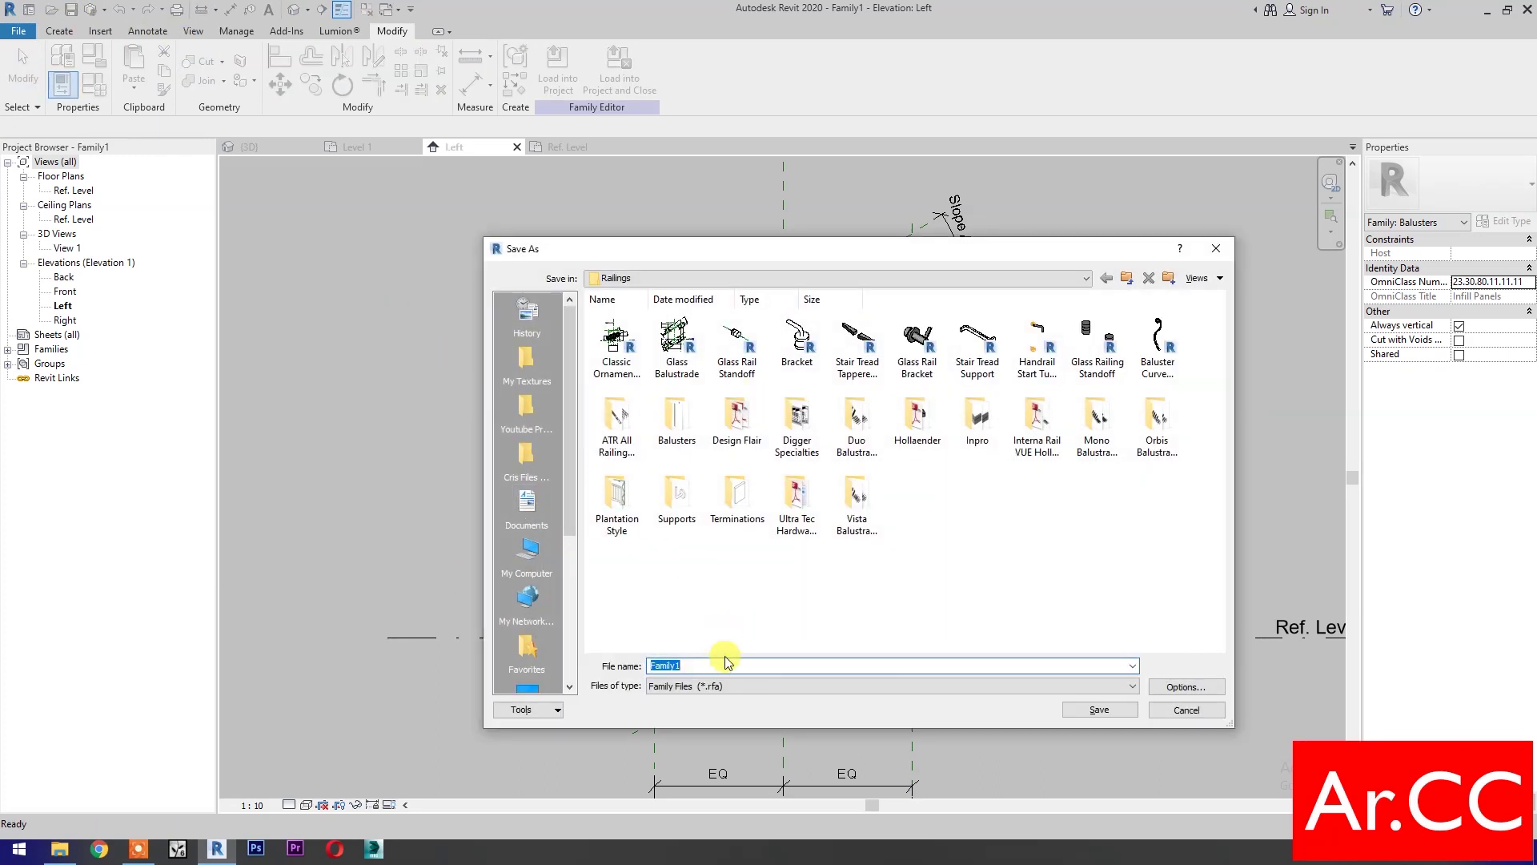
{"action": "left_click", "coordinate": [704, 278]}
{"action": "left_click", "coordinate": [706, 295]}
{"action": "double_click", "coordinate": [723, 666]}
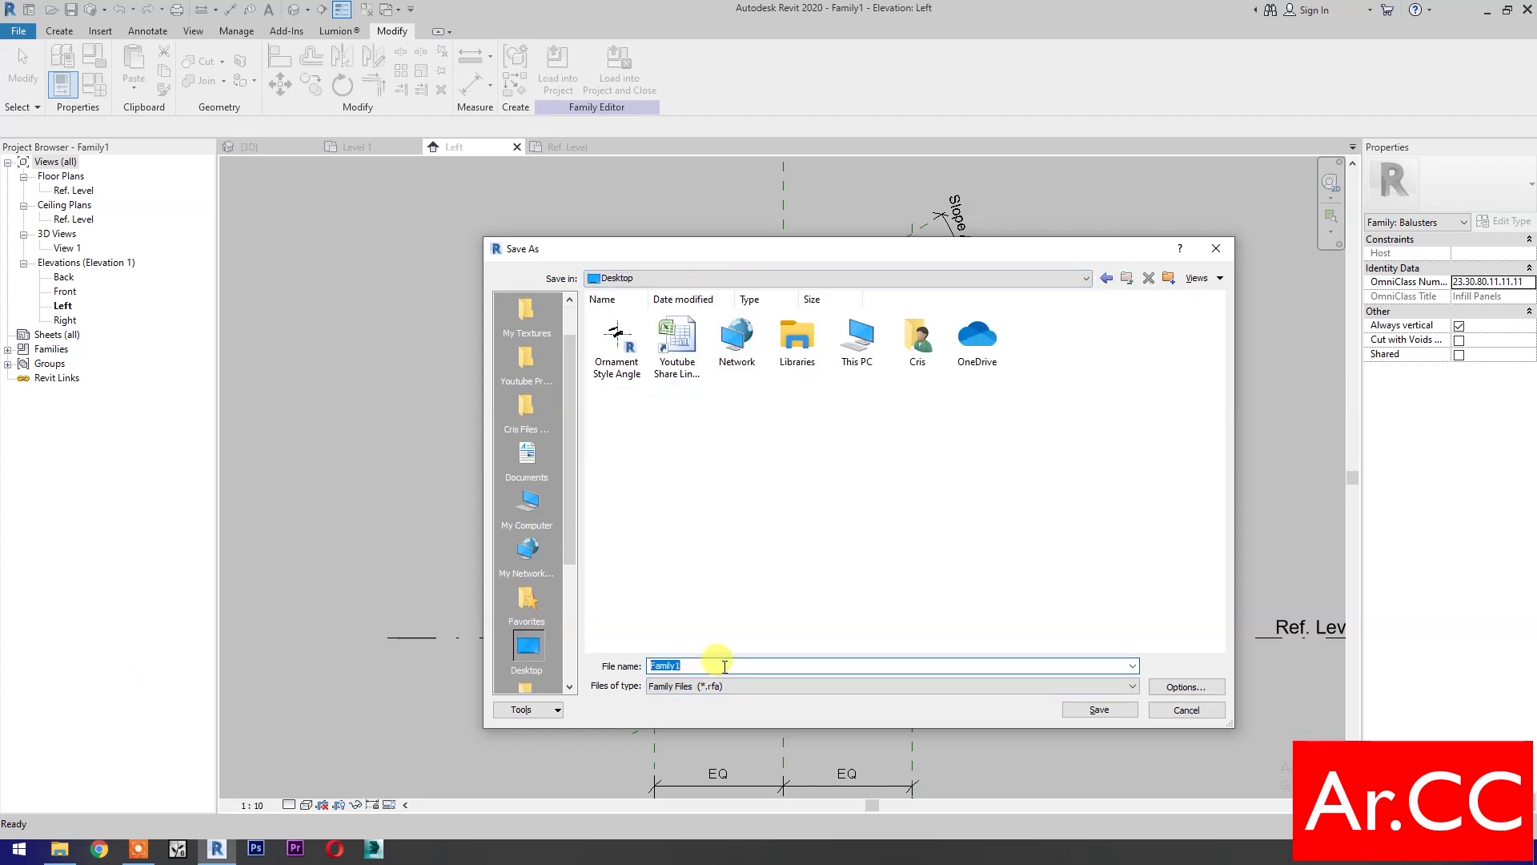
{"action": "type", "text": "C"}
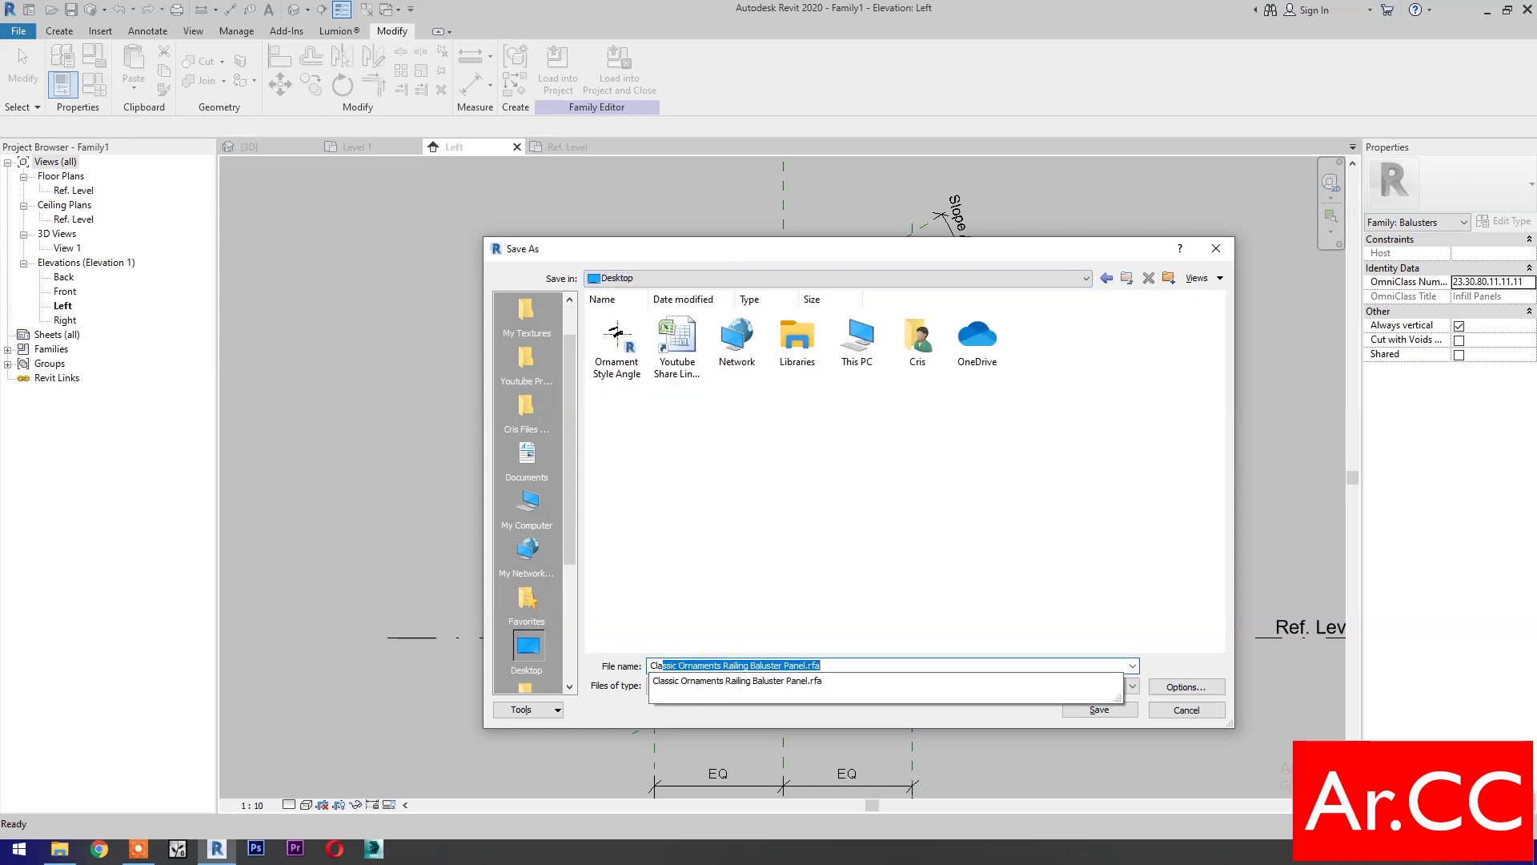
{"action": "type", "text": "lassic Ornament Baluster Panel"}
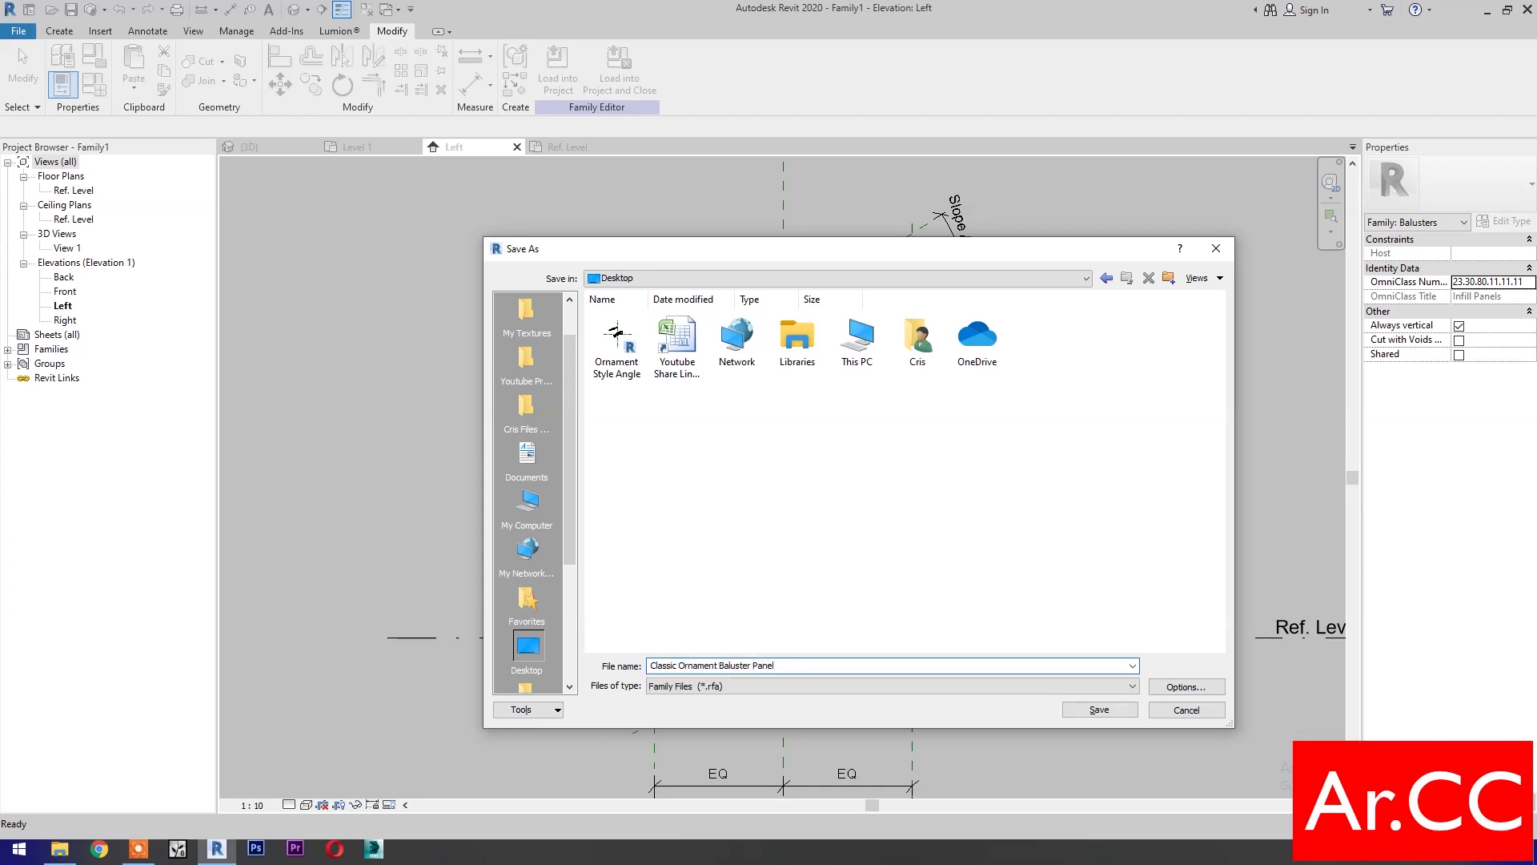
{"action": "left_click", "coordinate": [1100, 710]}
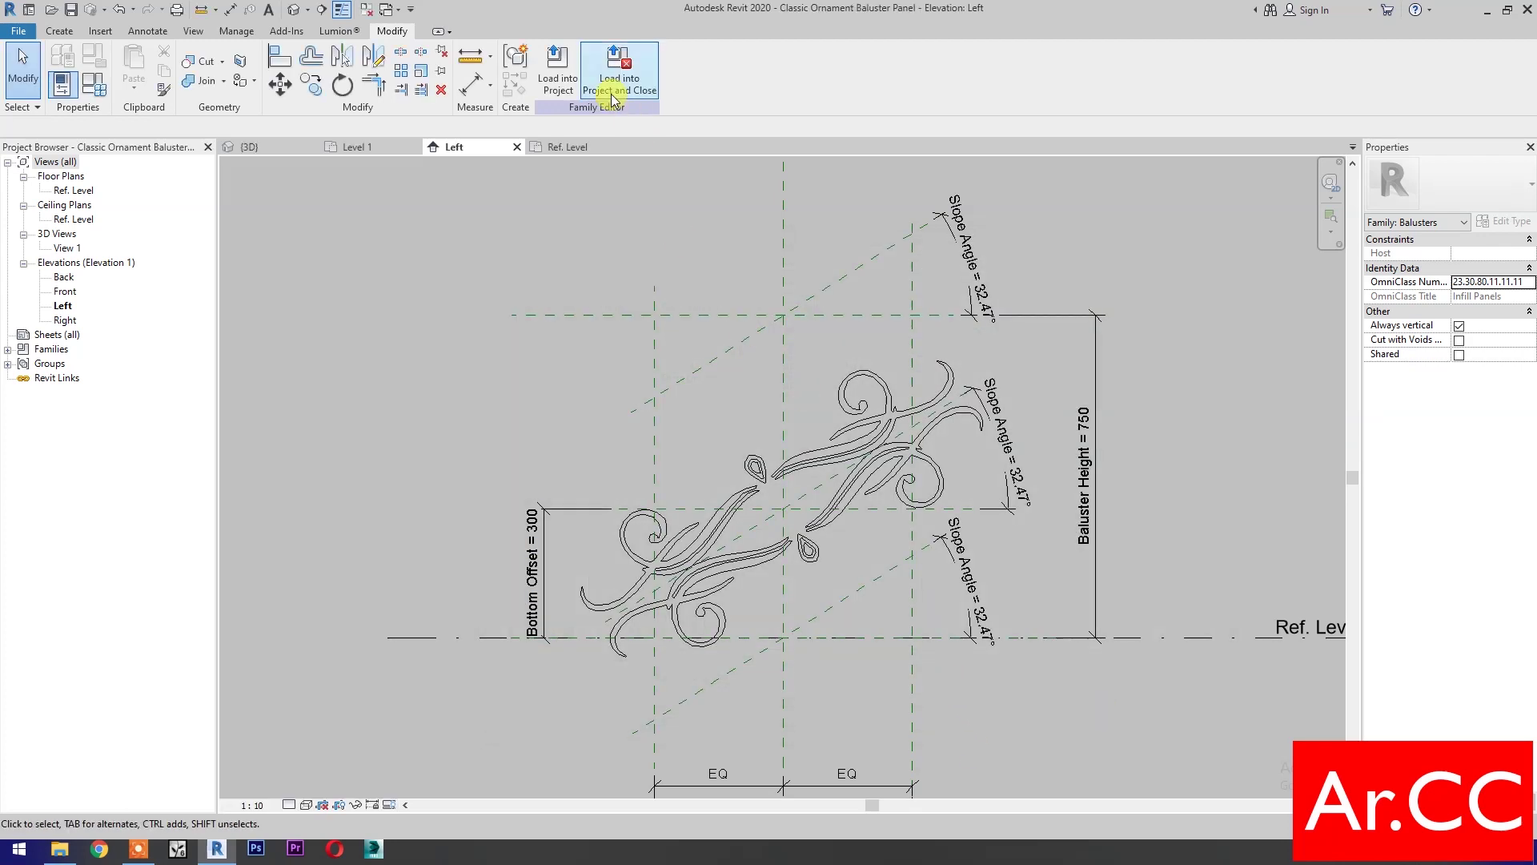
Load the baluster panel family into the project, close the family, and show the project's {3D} view
{"action": "left_click", "coordinate": [614, 99]}
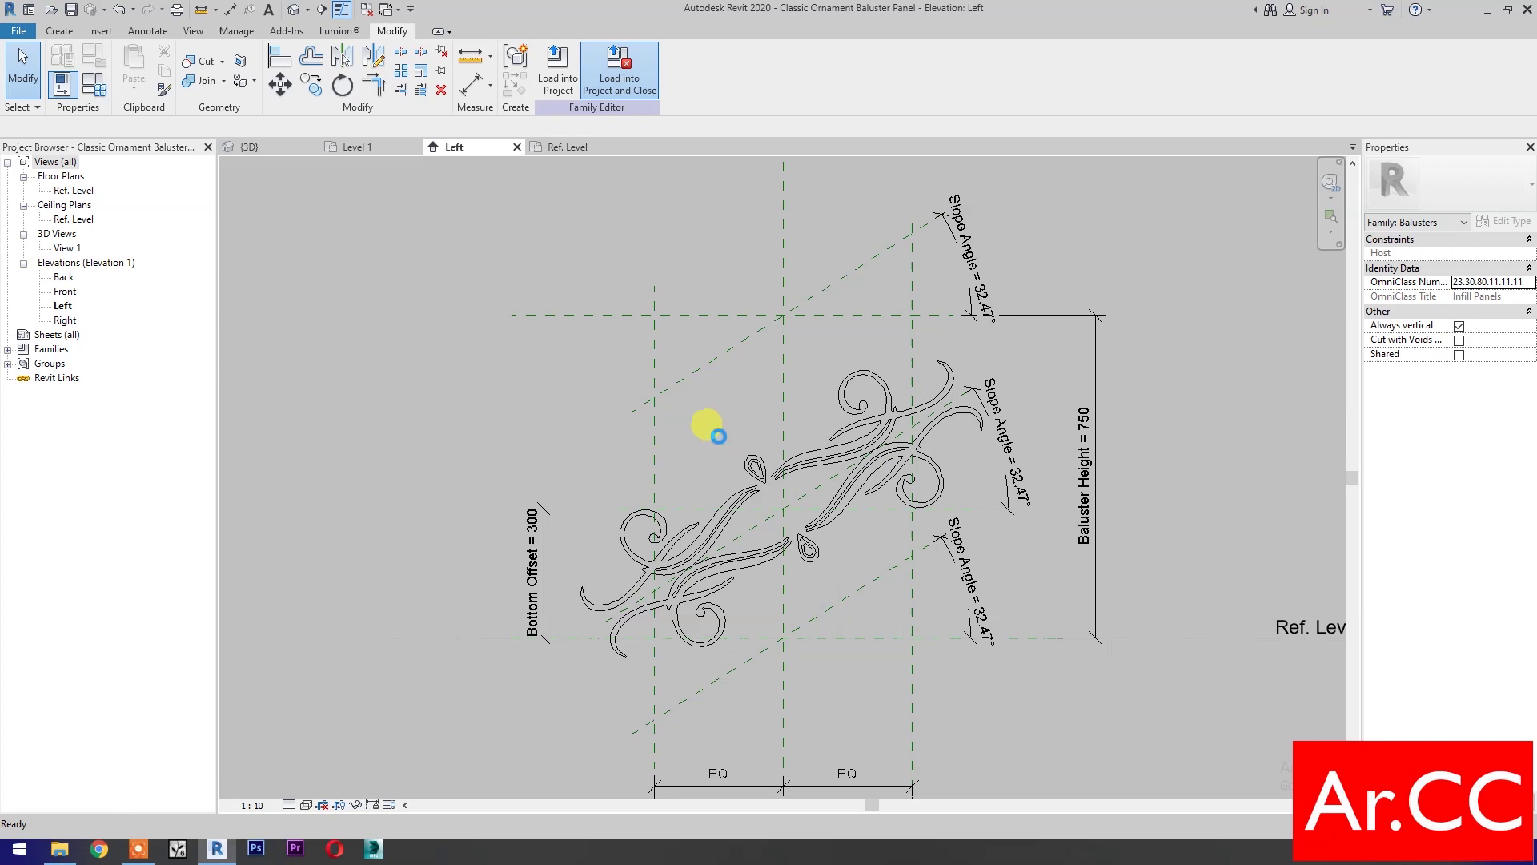
{"action": "key", "text": "Escape"}
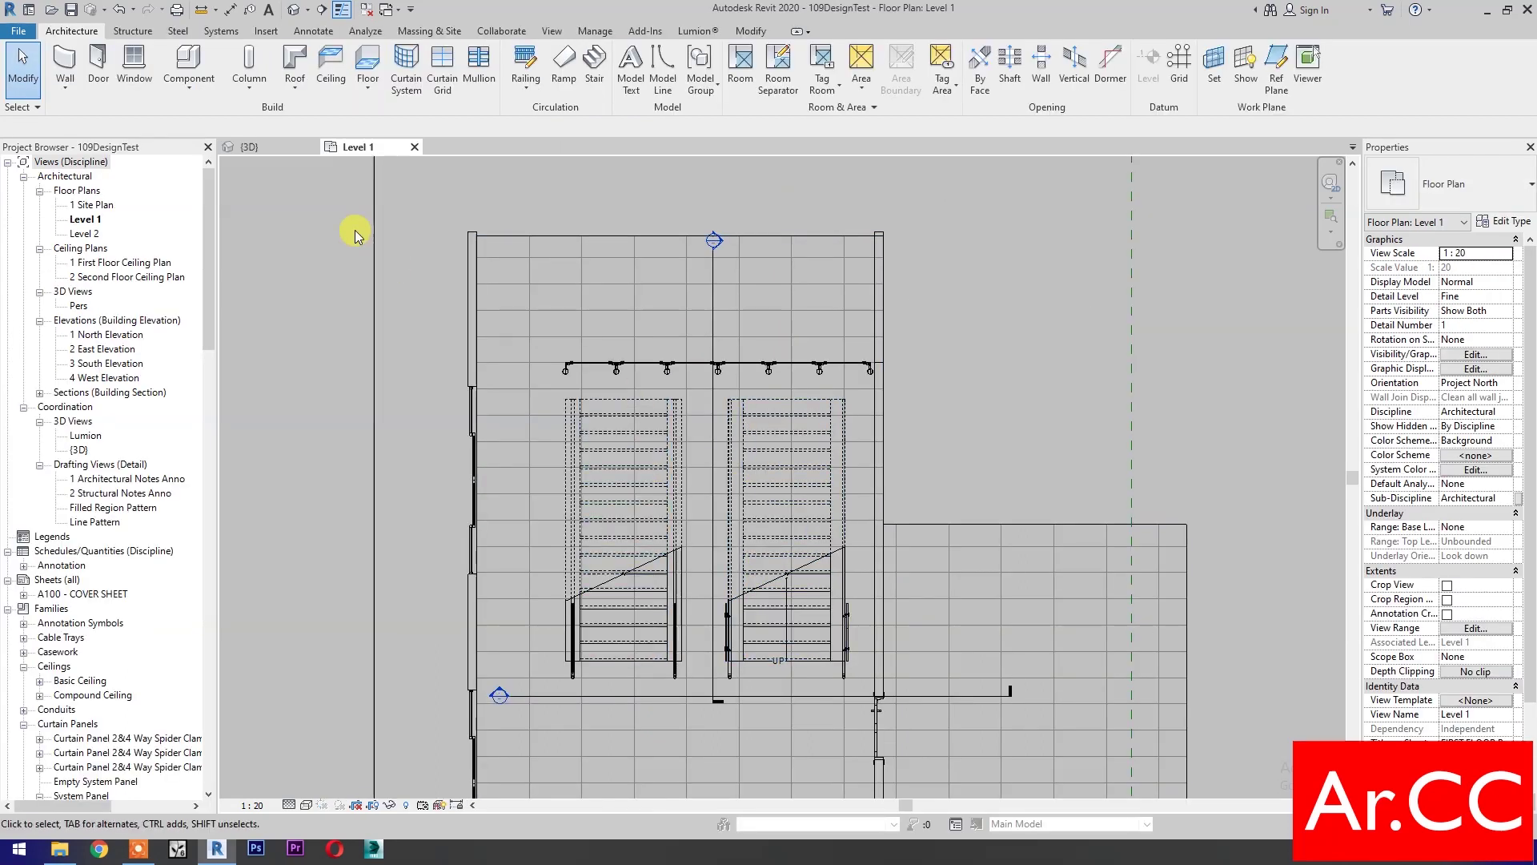
{"action": "left_click", "coordinate": [269, 148]}
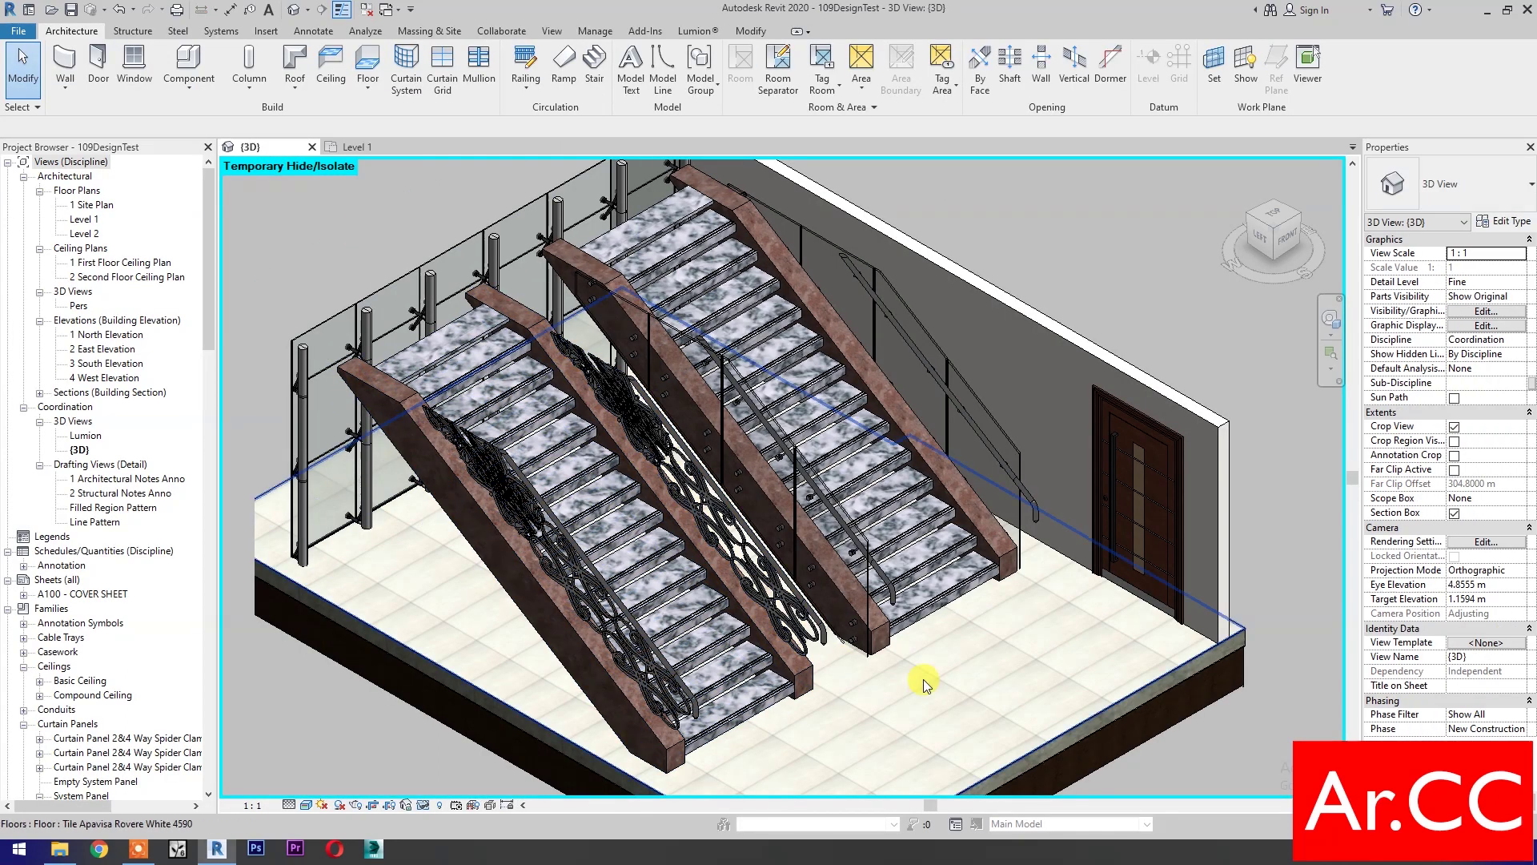
{"action": "left_click", "coordinate": [1000, 462]}
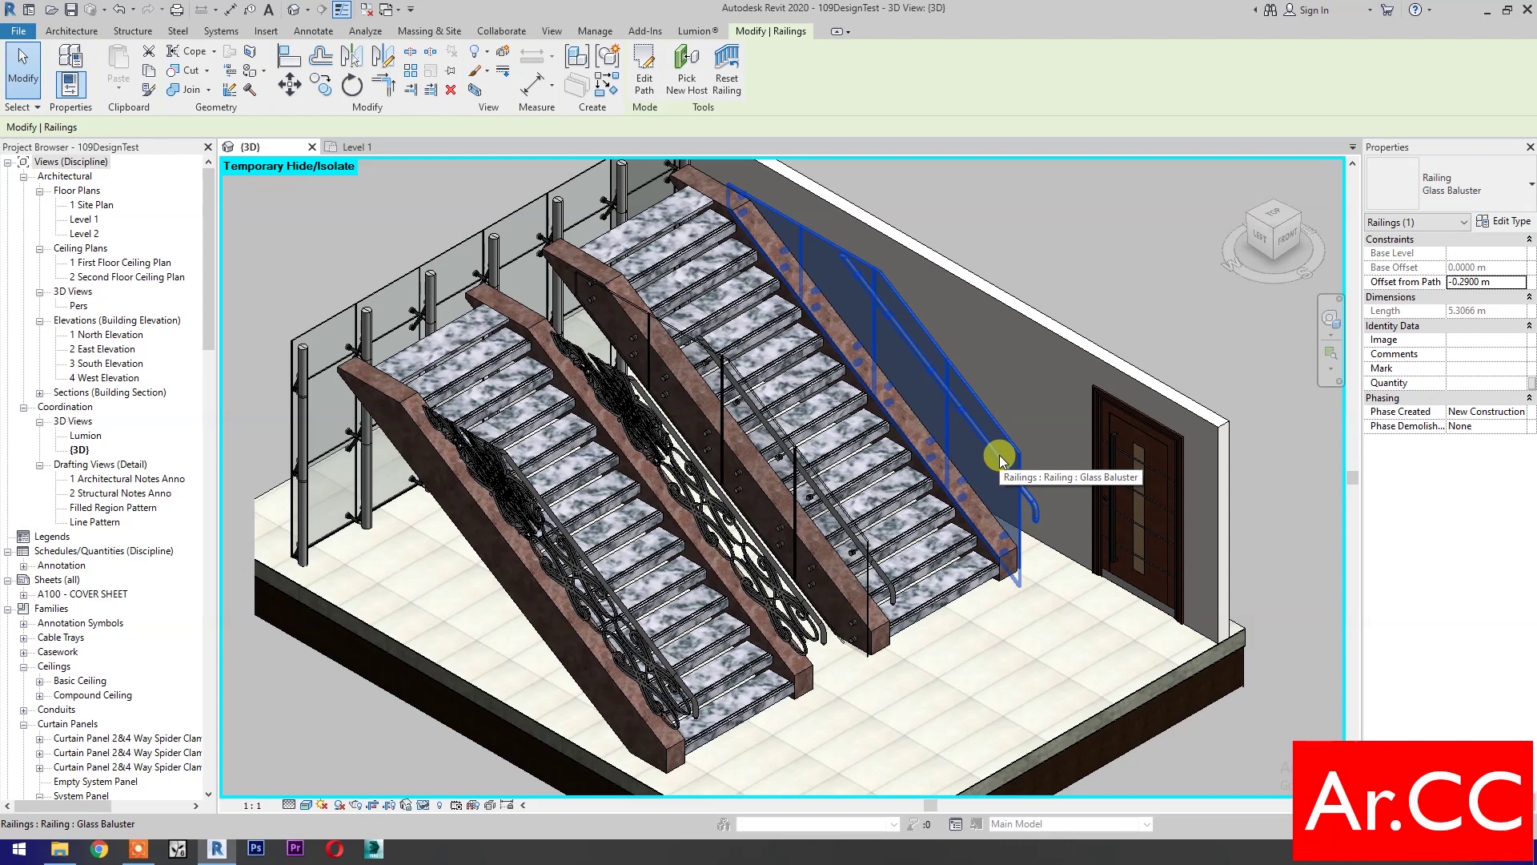
{"action": "left_click", "coordinate": [753, 546]}
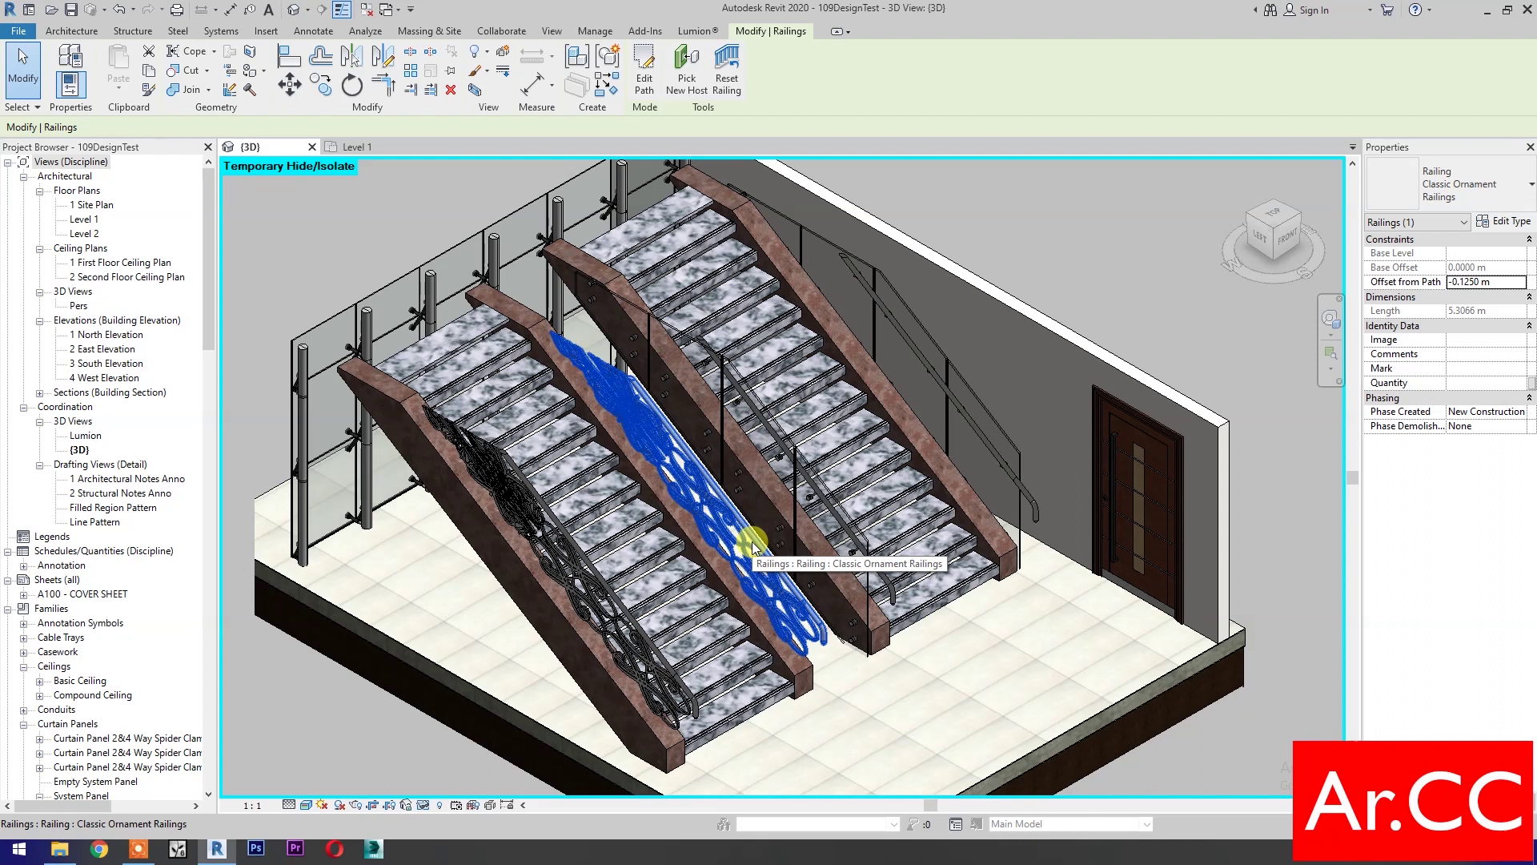
{"action": "key", "text": "Escape"}
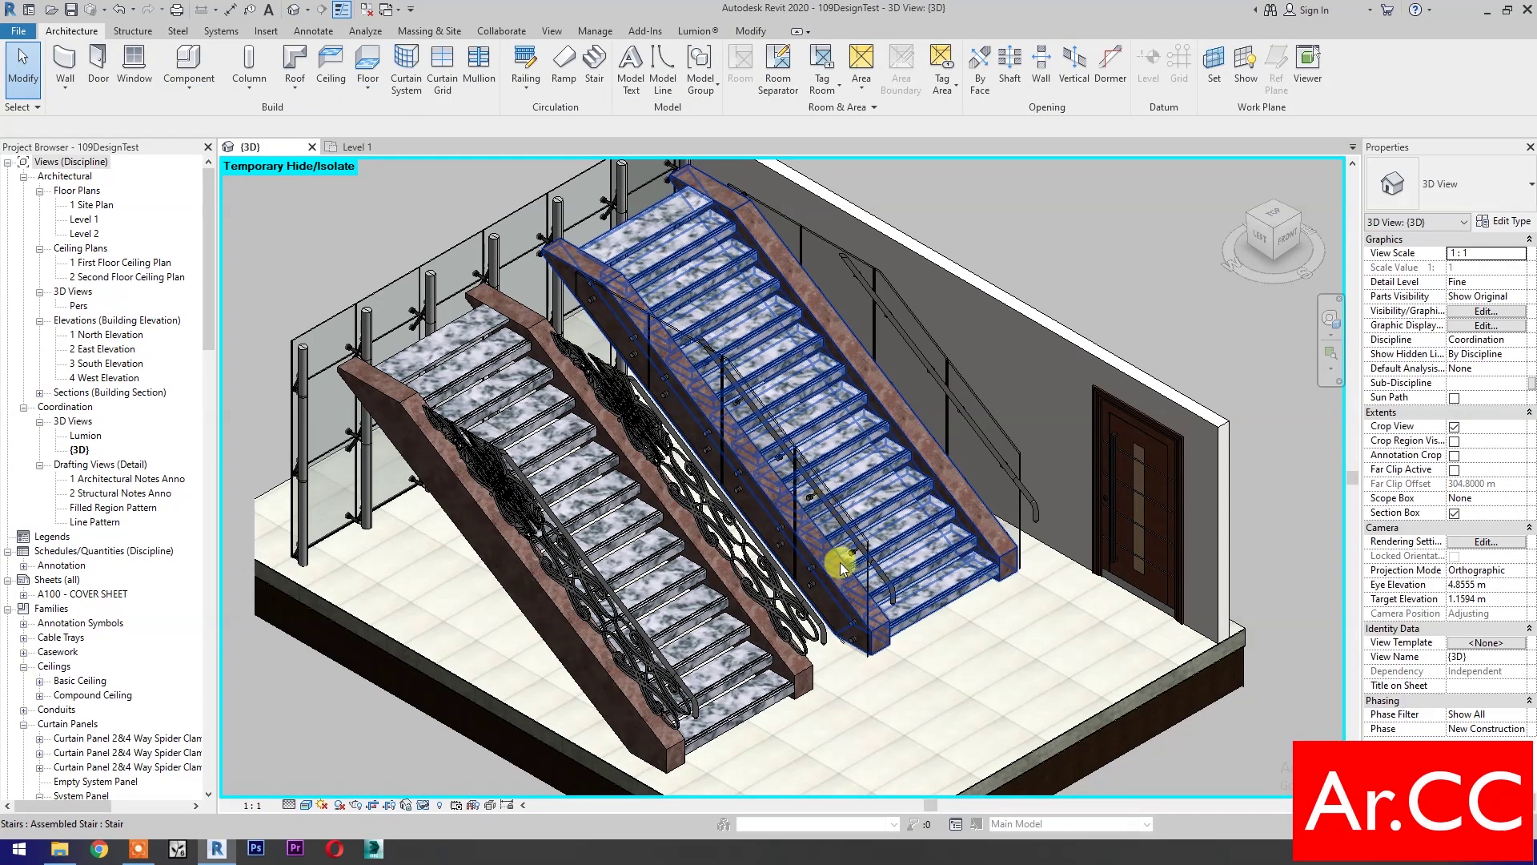
Duplicate the railing type of the glass railing between the two stairs as Classic Ornament Baluster
{"action": "left_click", "coordinate": [871, 551]}
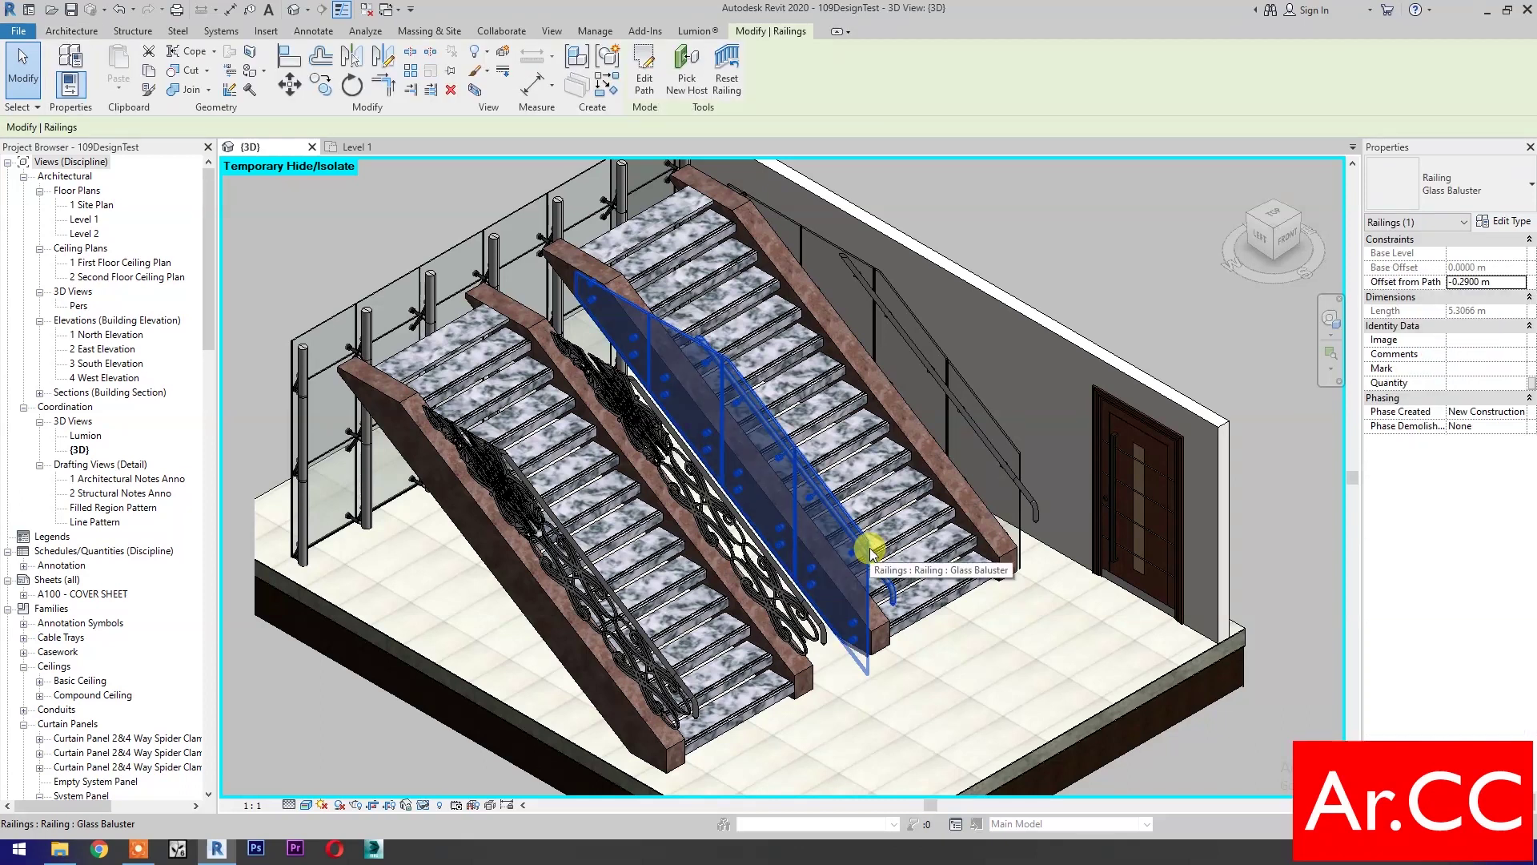
{"action": "left_click", "coordinate": [1504, 221]}
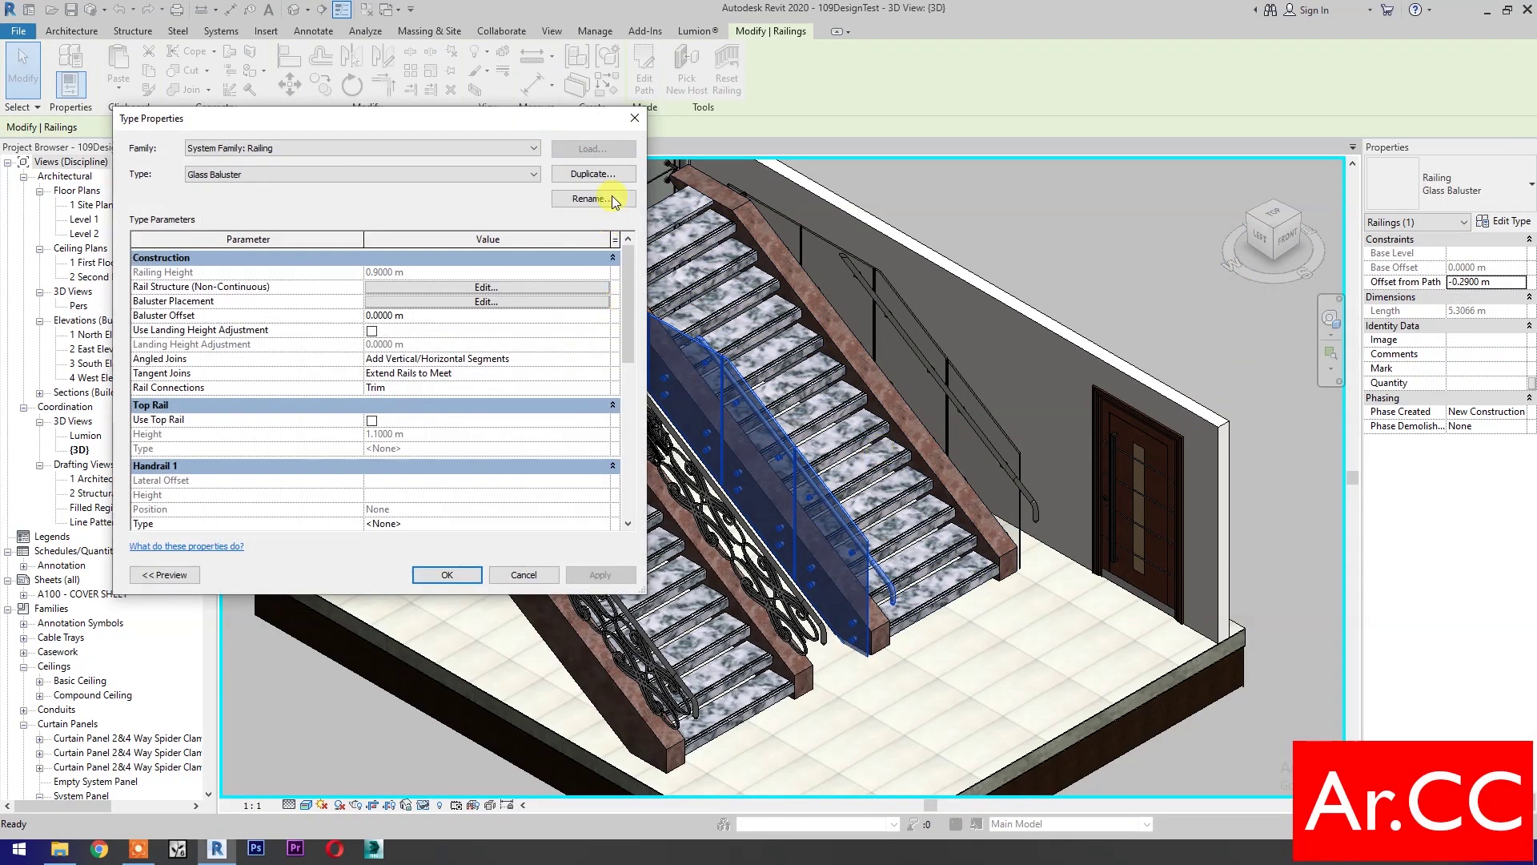
{"action": "left_click", "coordinate": [610, 177]}
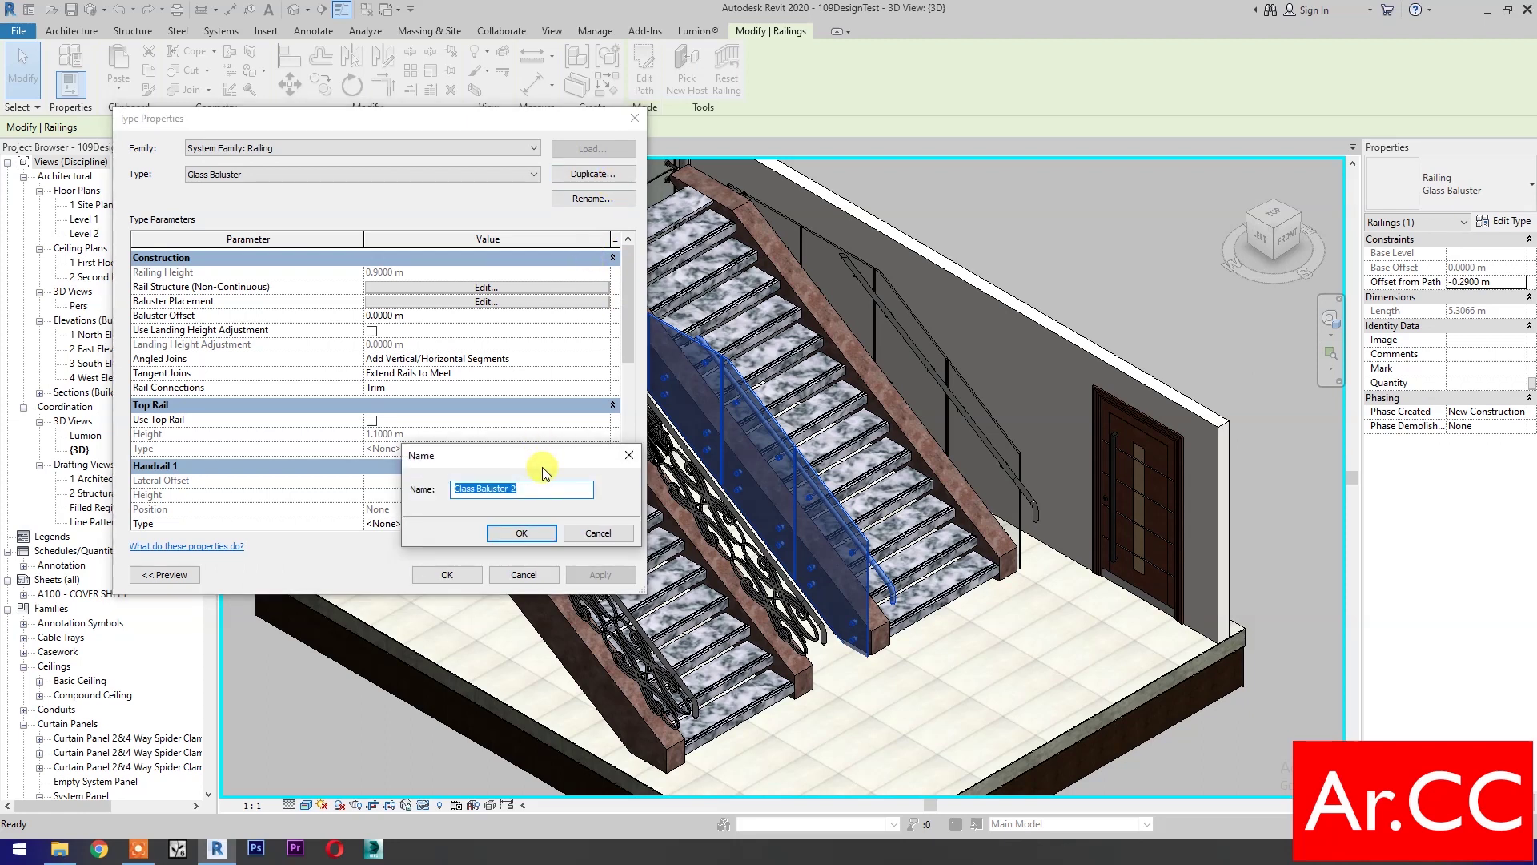
{"action": "type", "text": "Class"}
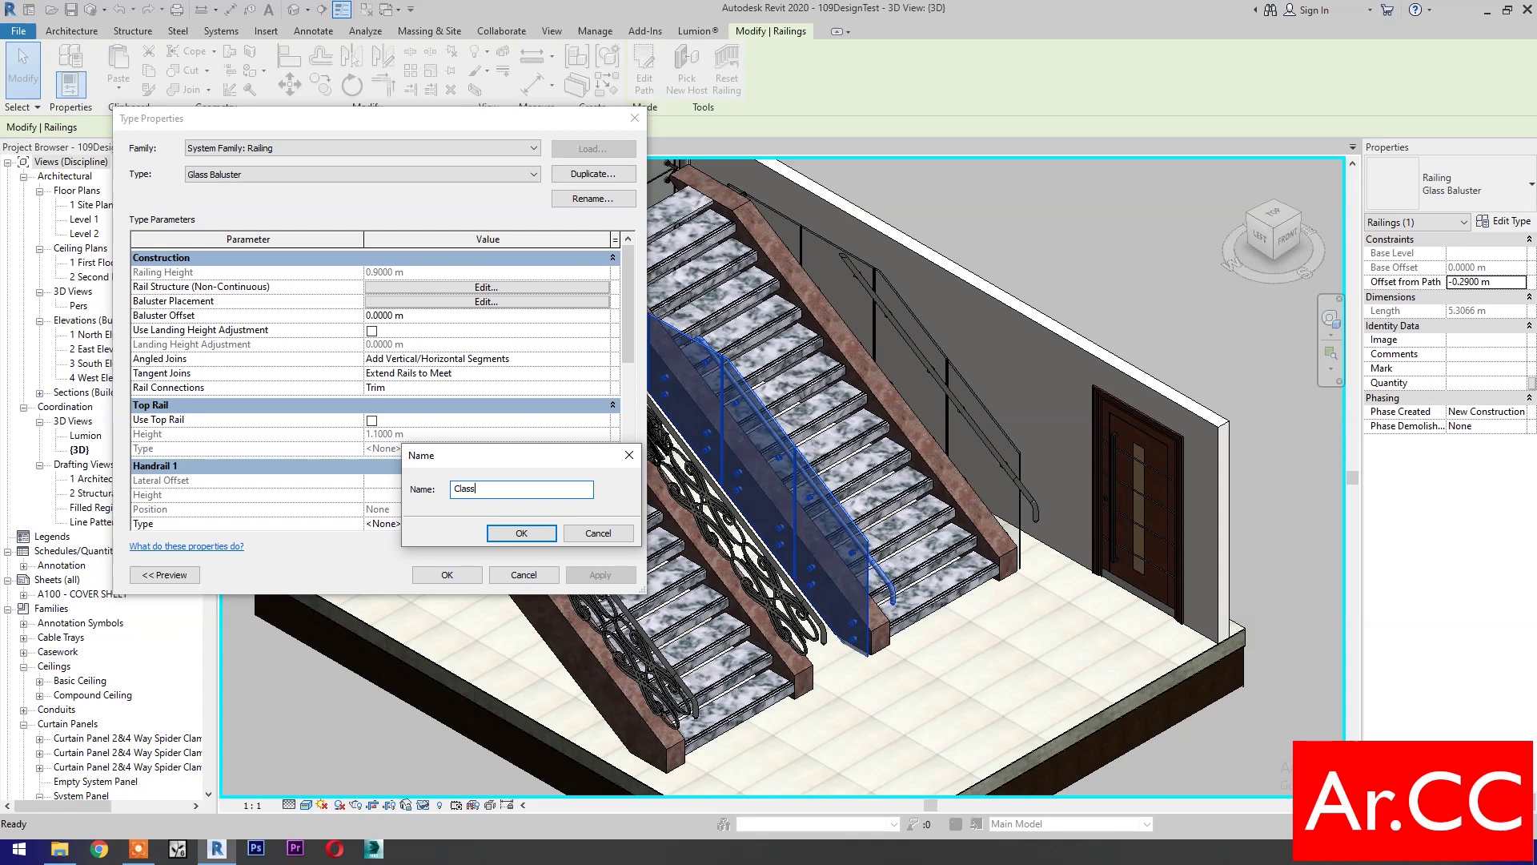
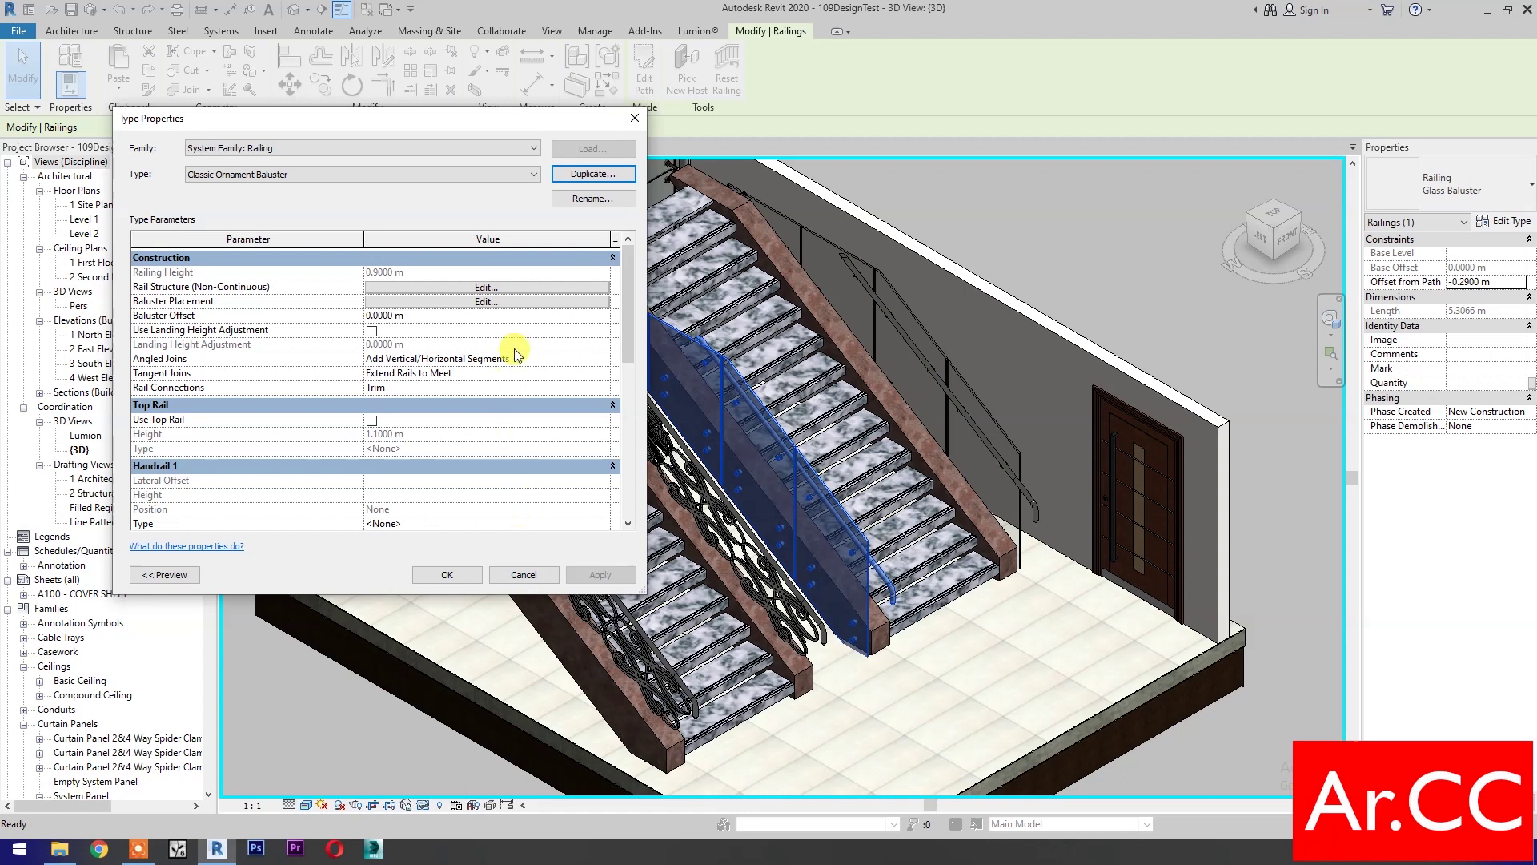
In the baluster placement's main pattern, set the first regular baluster to Classic Ornament Baluster Panel : Ornament Style X
{"action": "left_click", "coordinate": [526, 301]}
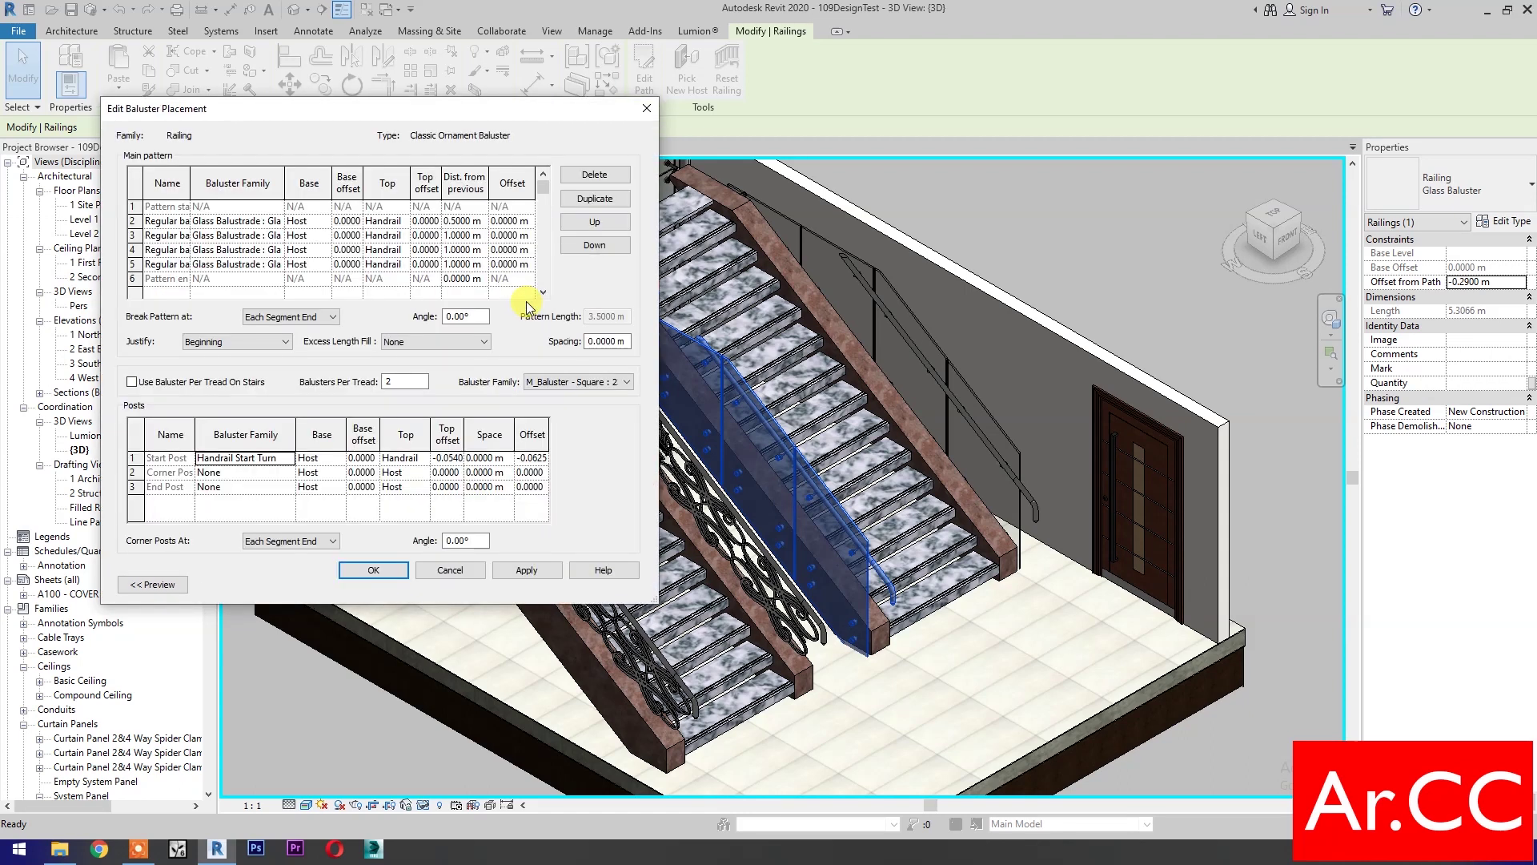
{"action": "left_click_drag", "start_coordinate": [658, 293], "coordinate": [1081, 324]}
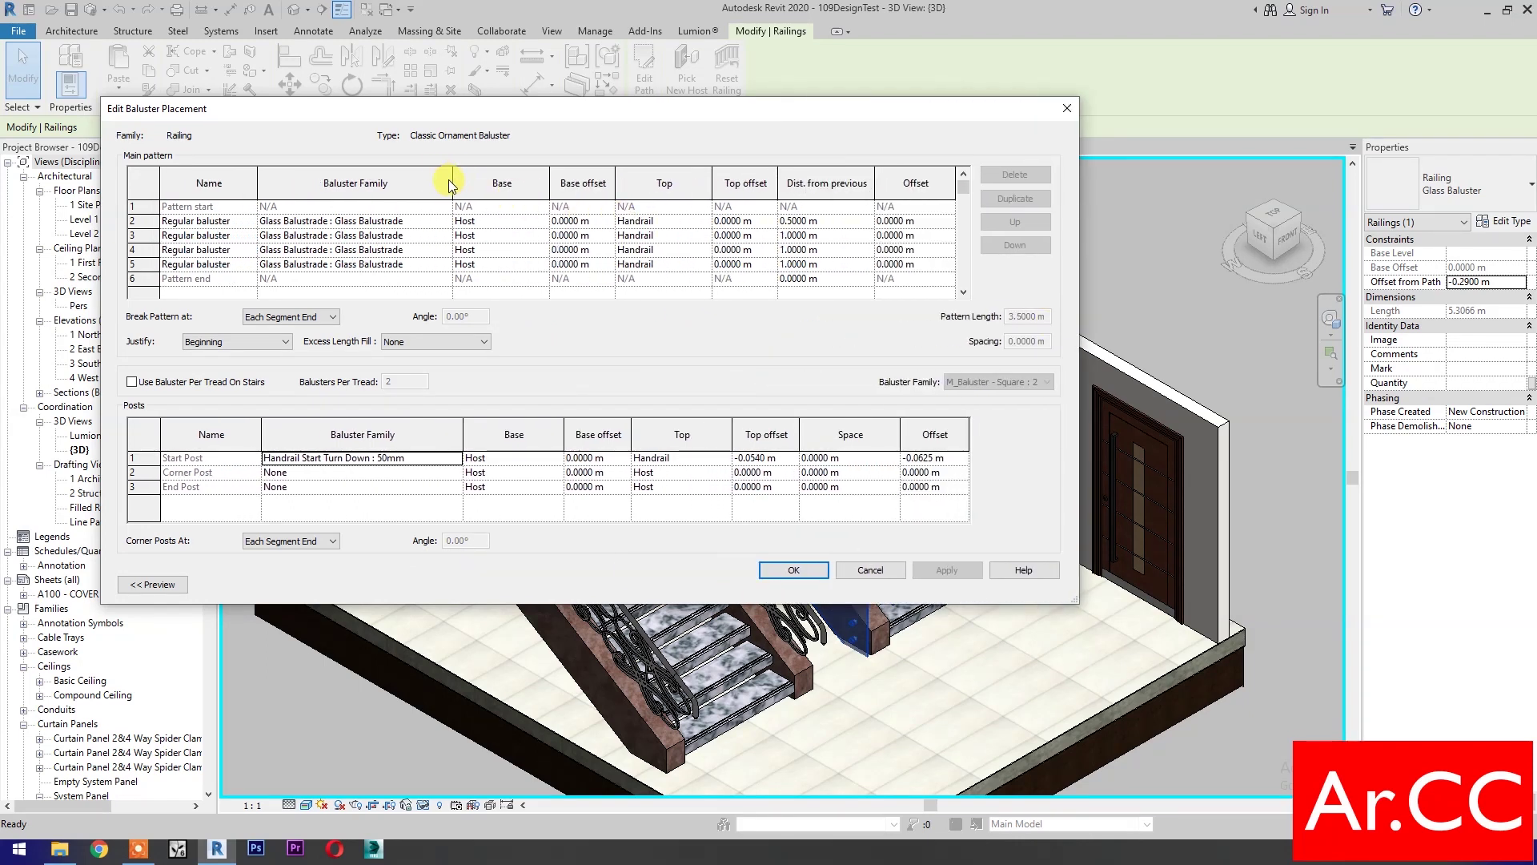
{"action": "left_click_drag", "start_coordinate": [453, 180], "coordinate": [507, 186]}
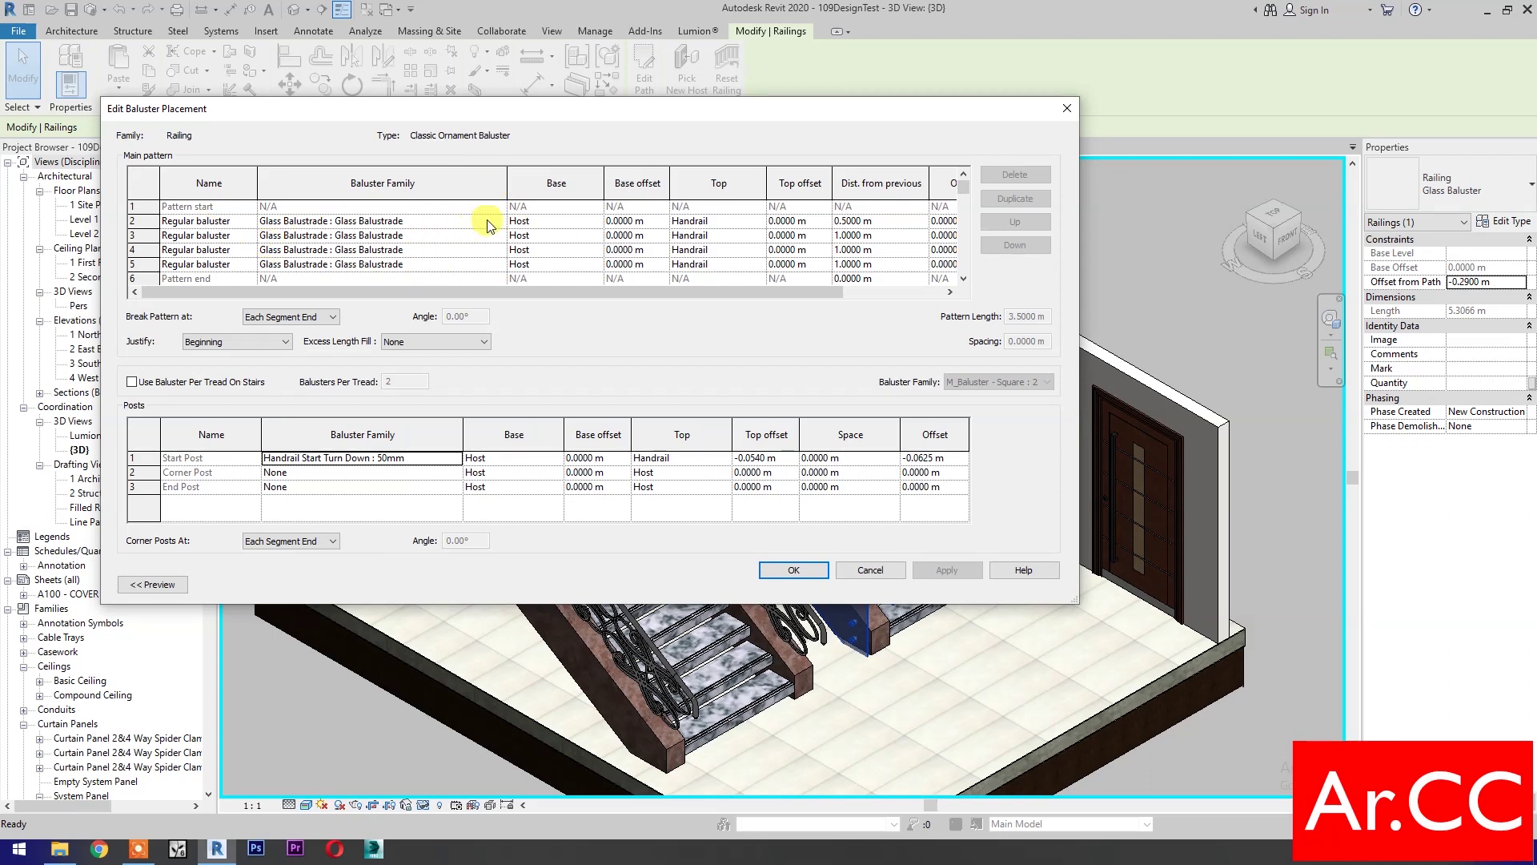
{"action": "left_click", "coordinate": [501, 222]}
{"action": "scroll", "coordinate": [497, 257], "scroll_direction": "down", "scroll_amount": 2}
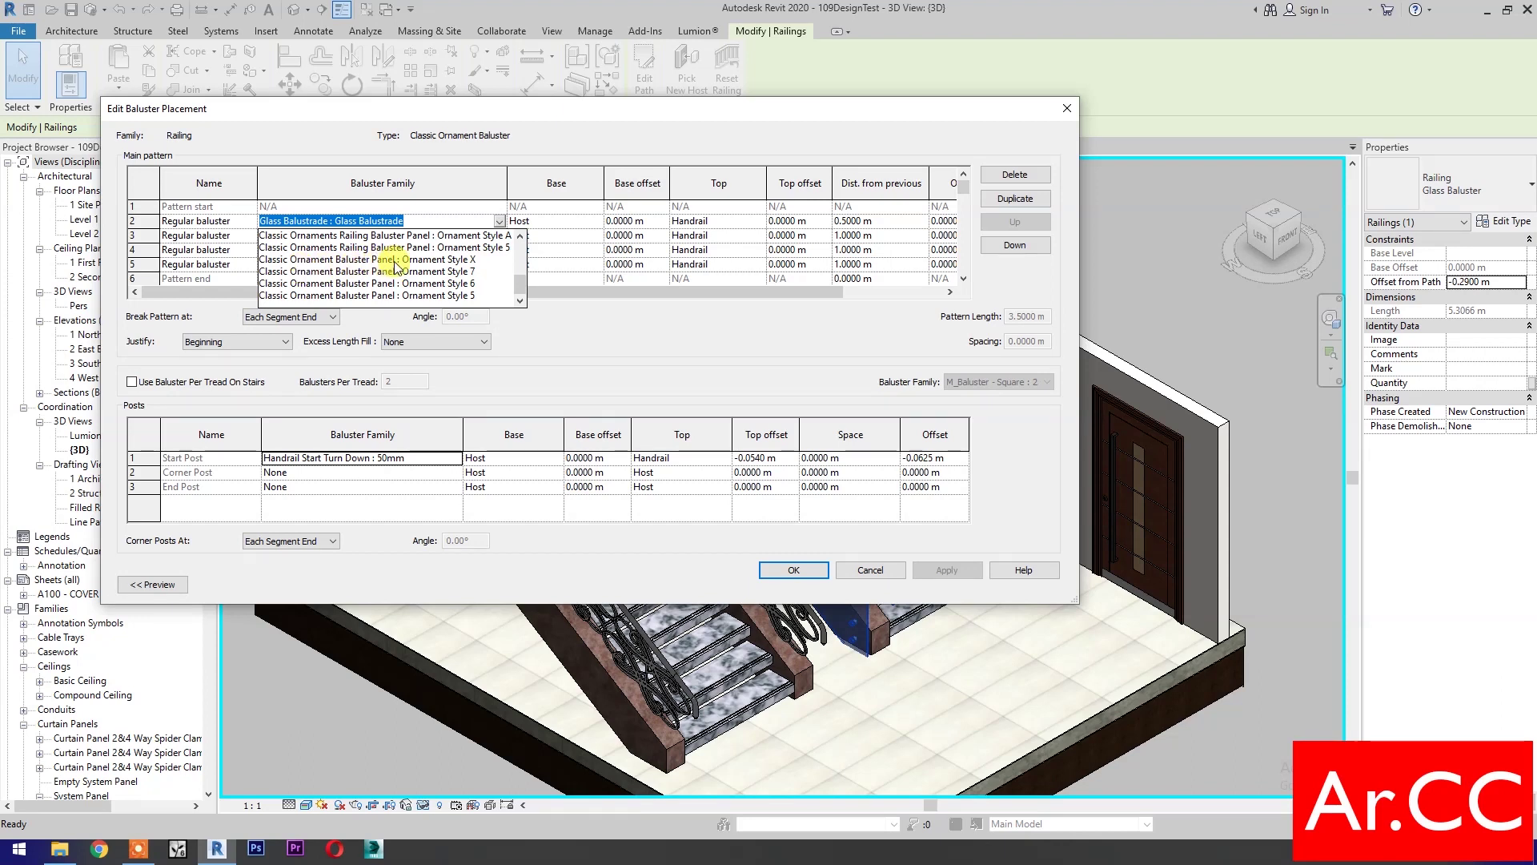
{"action": "left_click", "coordinate": [465, 260]}
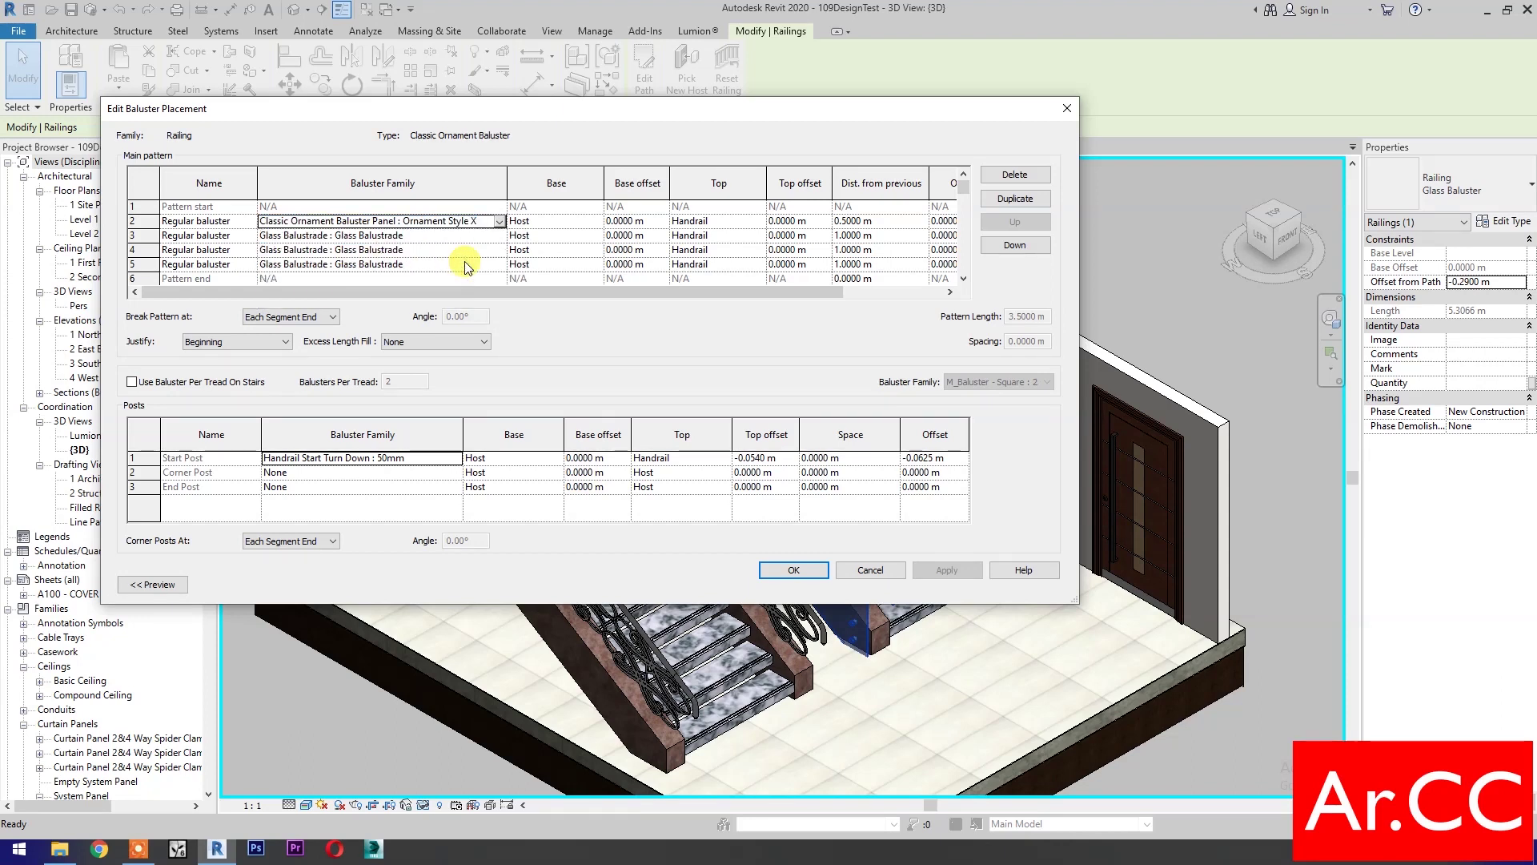
Assign Classic Ornament Baluster Panel : Ornament Style X to the second and third regular balusters of the main pattern
{"action": "left_click", "coordinate": [499, 237]}
{"action": "left_click", "coordinate": [499, 237]}
{"action": "scroll", "coordinate": [466, 272], "scroll_direction": "up", "scroll_amount": 2}
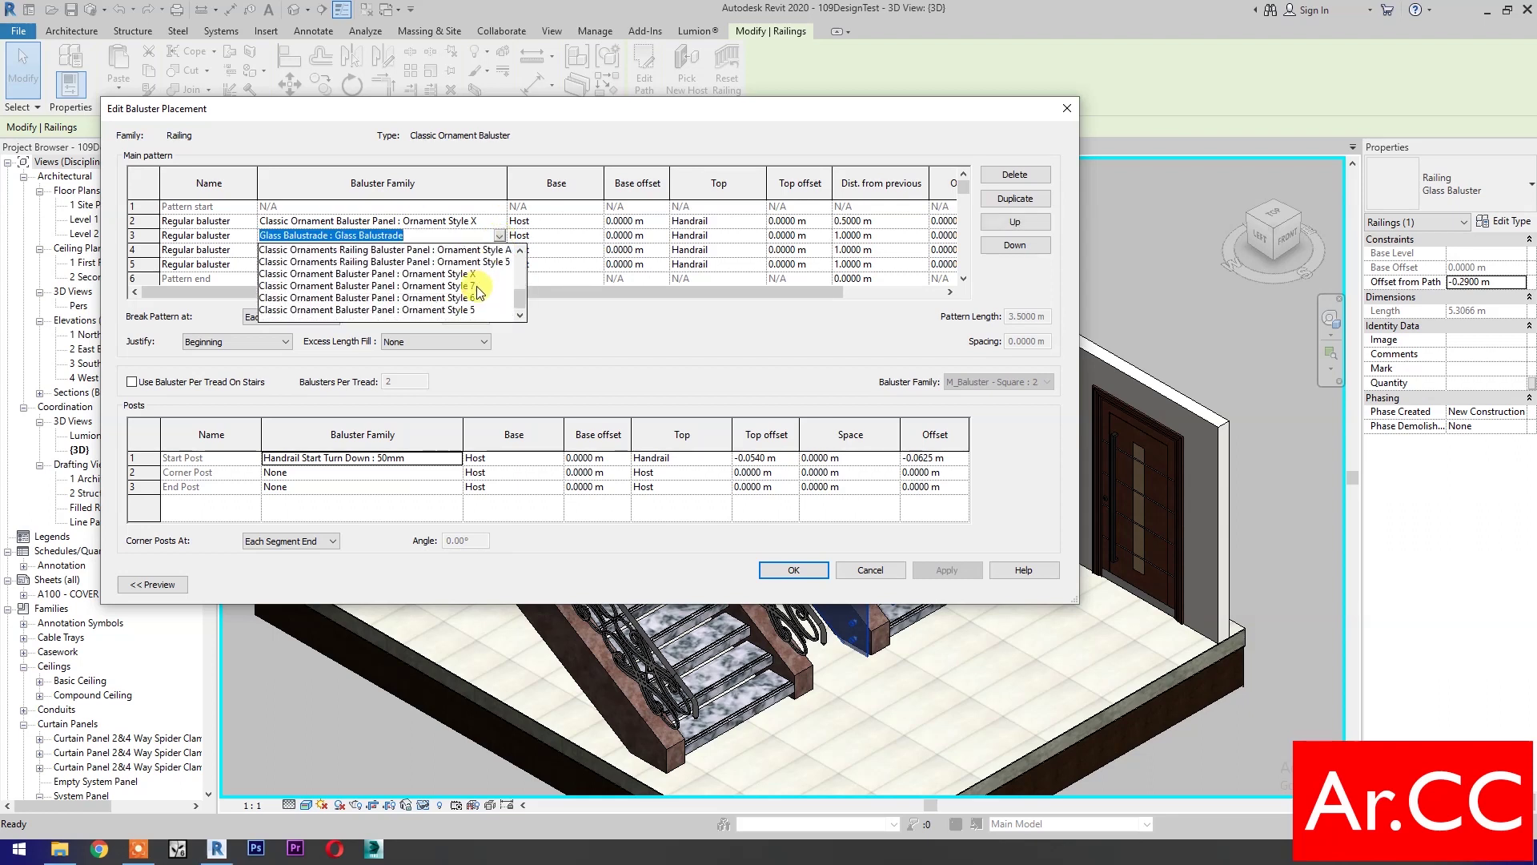
{"action": "left_click", "coordinate": [466, 274]}
{"action": "left_click", "coordinate": [494, 250]}
{"action": "left_click", "coordinate": [500, 250]}
{"action": "scroll", "coordinate": [469, 315], "scroll_direction": "up", "scroll_amount": 3}
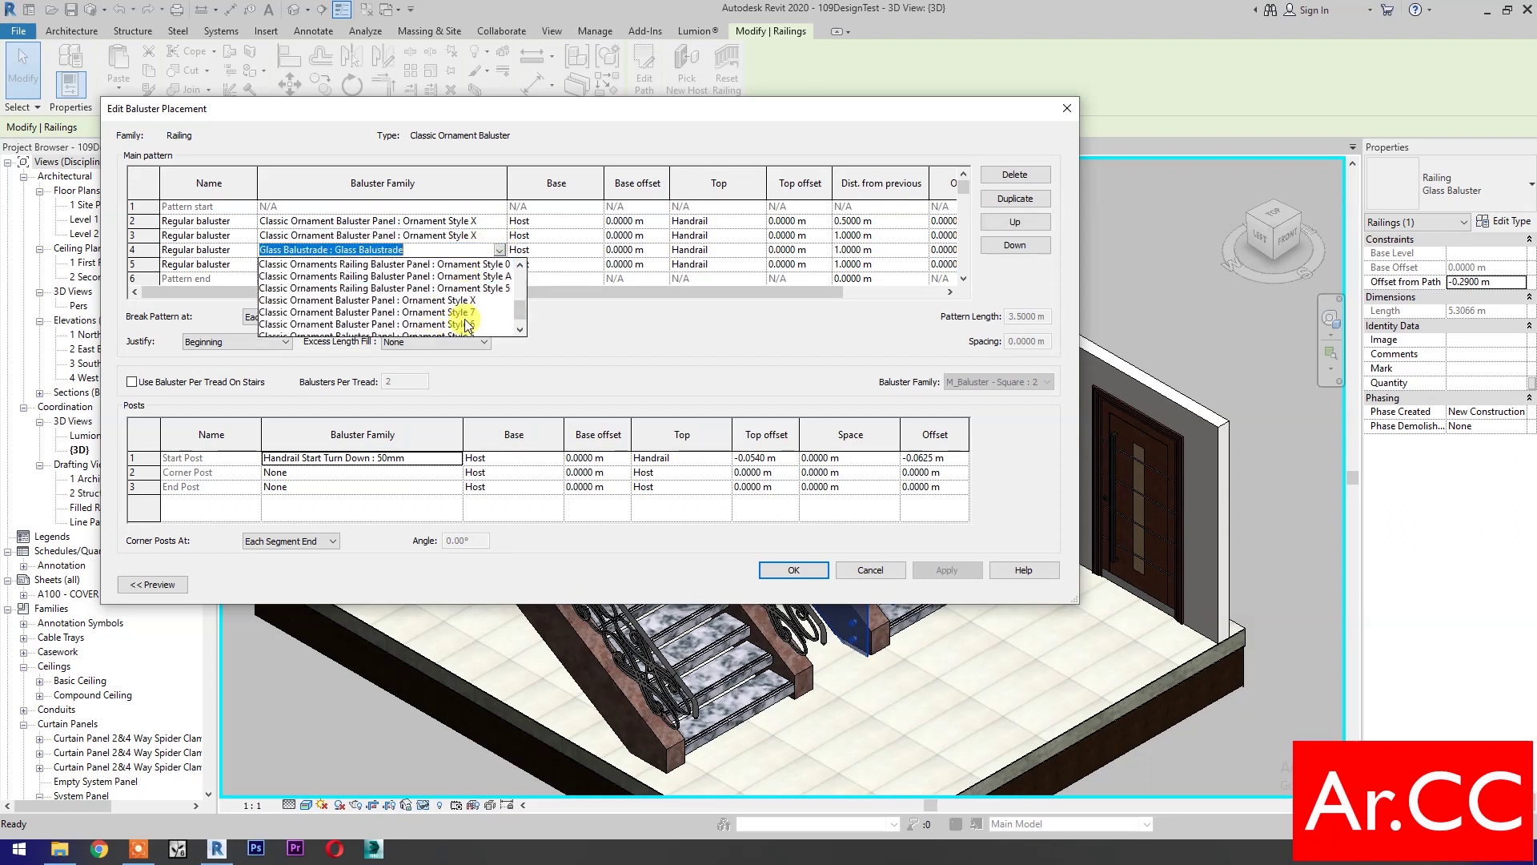
{"action": "left_click", "coordinate": [467, 304]}
Assign Classic Ornament Baluster Panel : Ornament Style X to the fourth regular baluster and accept the baluster placement and railing type changes
{"action": "left_click", "coordinate": [495, 264]}
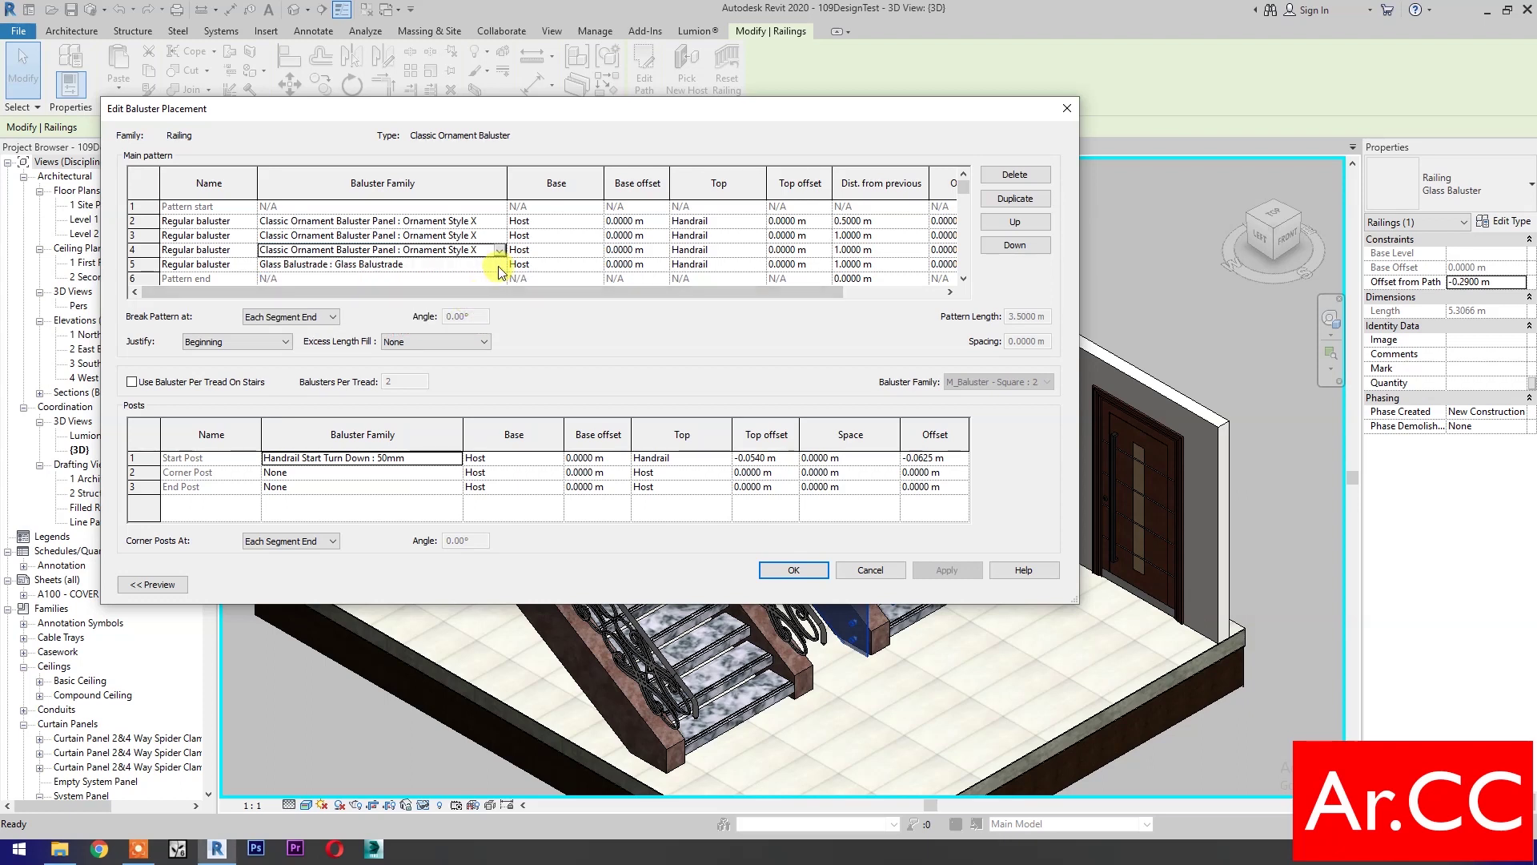
{"action": "left_click", "coordinate": [500, 265]}
{"action": "scroll", "coordinate": [455, 330], "scroll_direction": "up", "scroll_amount": 3}
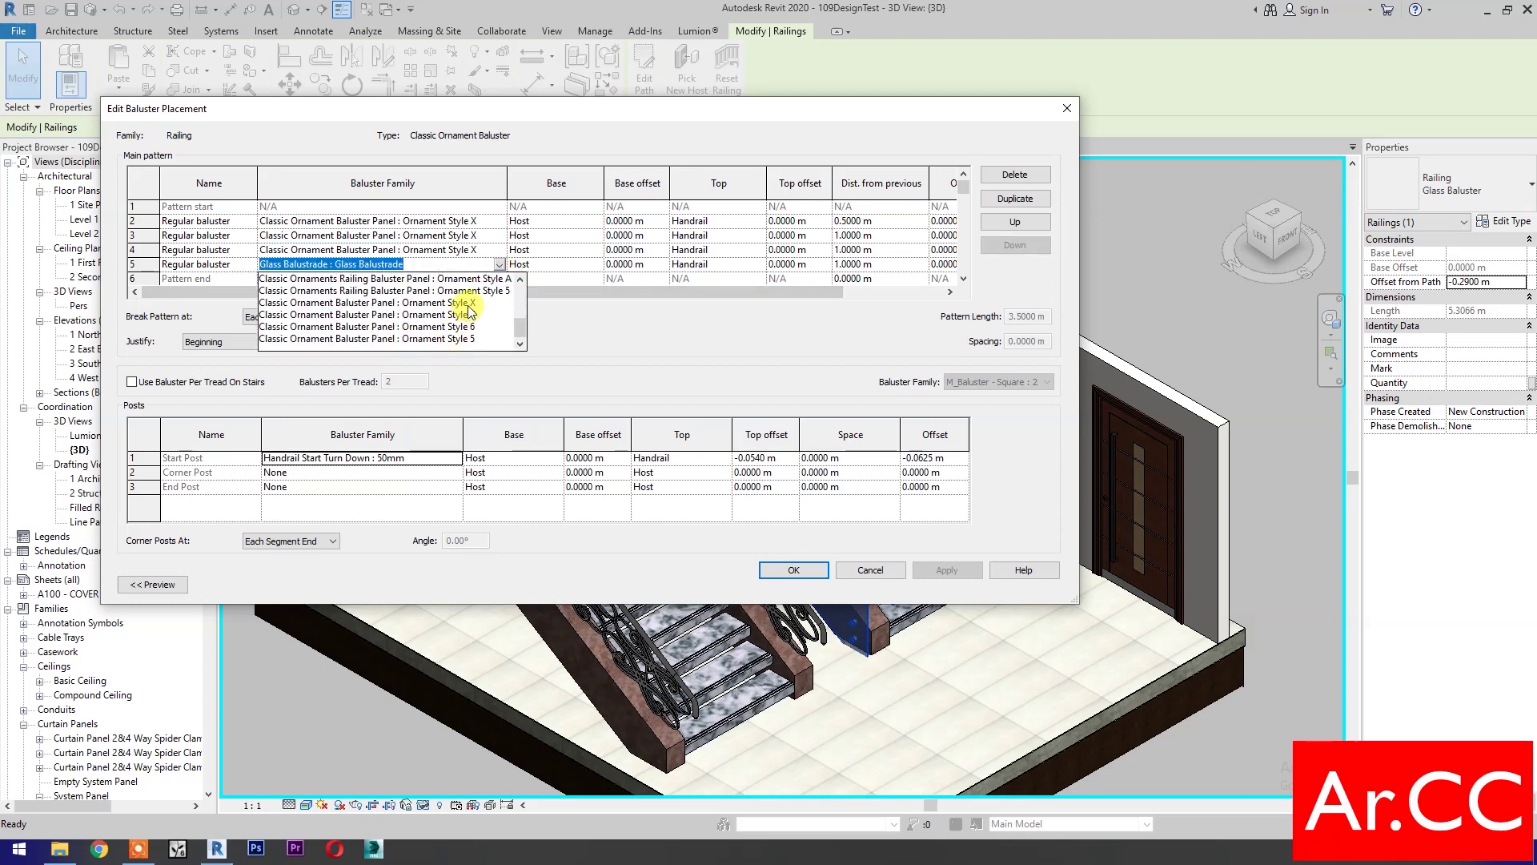
{"action": "left_click", "coordinate": [463, 308]}
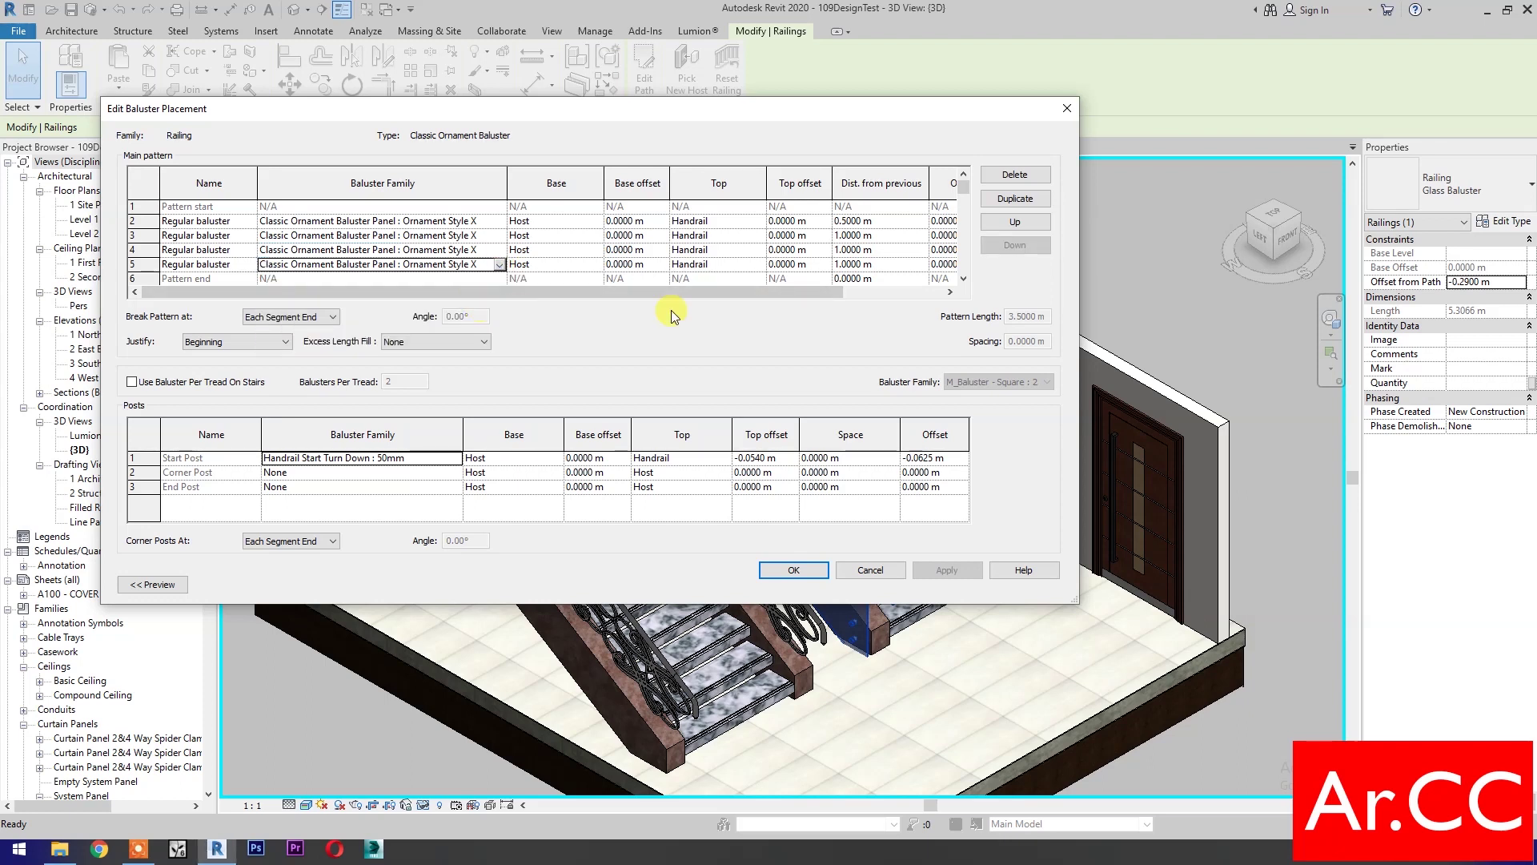
{"action": "left_click", "coordinate": [793, 570]}
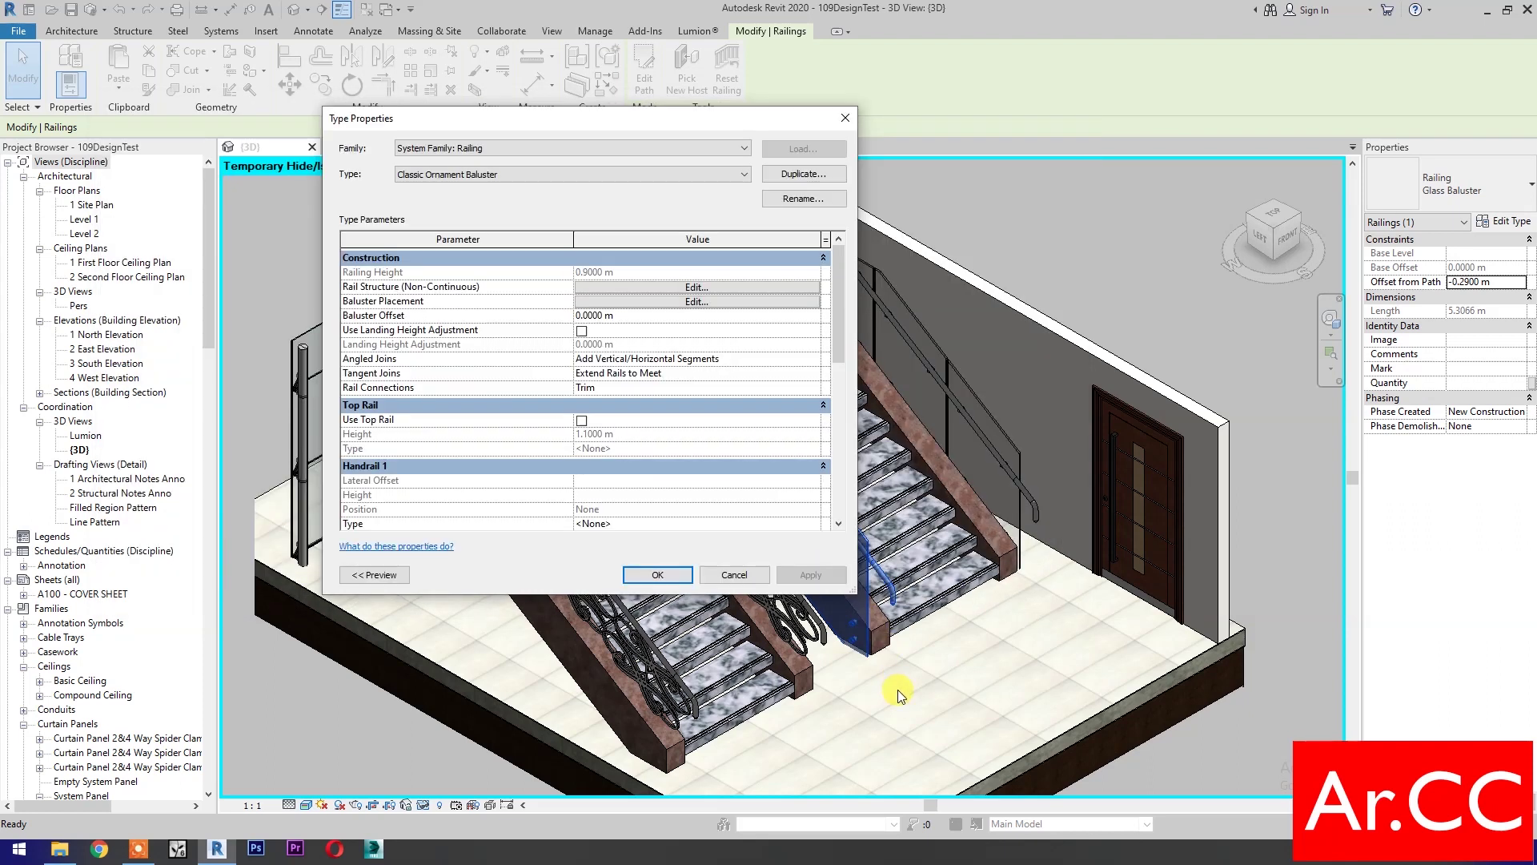
{"action": "left_click", "coordinate": [657, 575]}
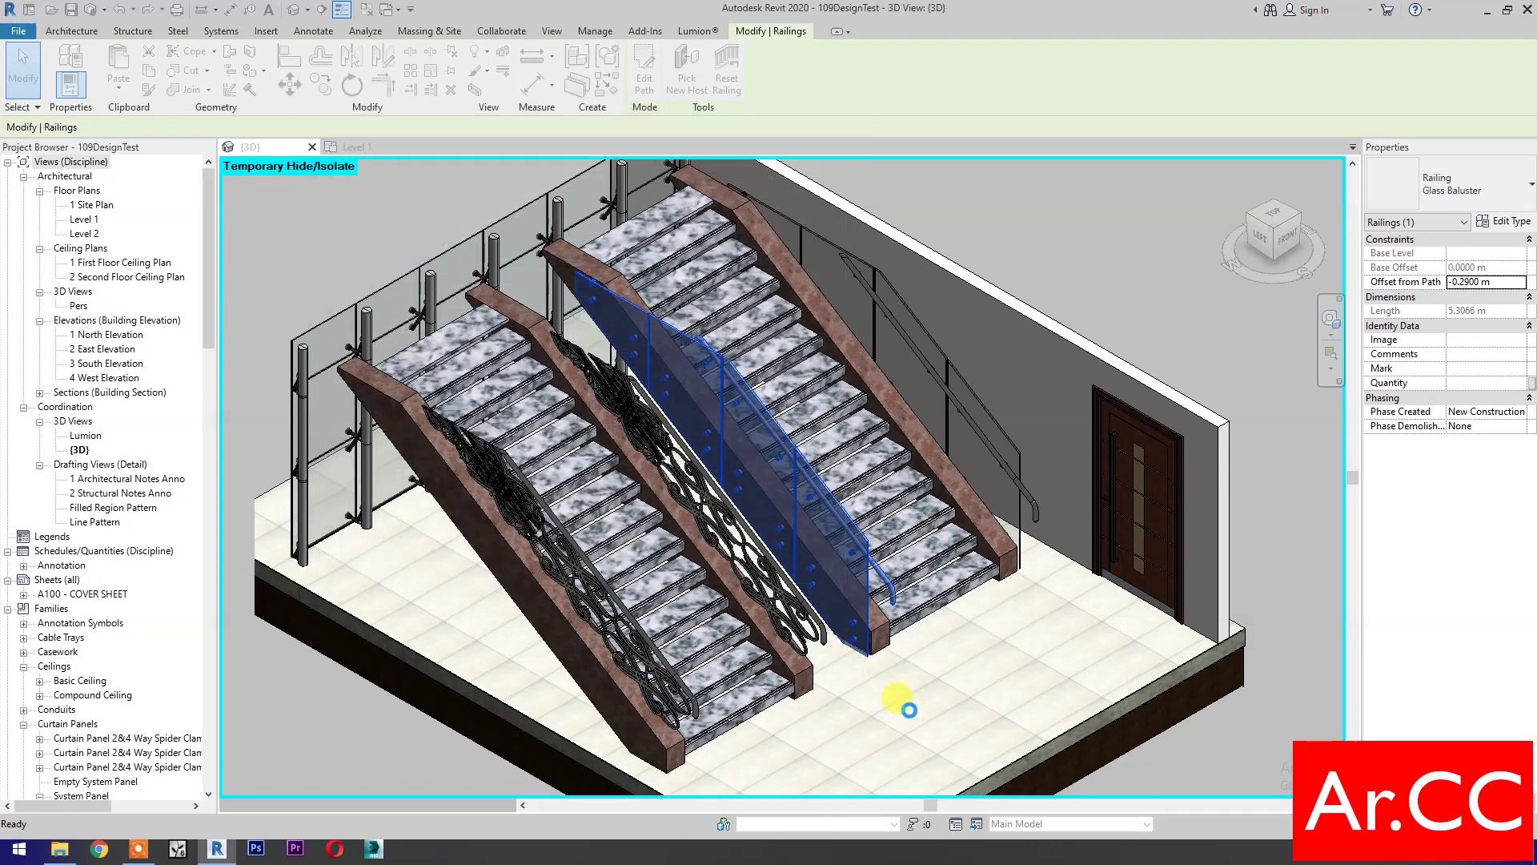
{"action": "left_click", "coordinate": [910, 709]}
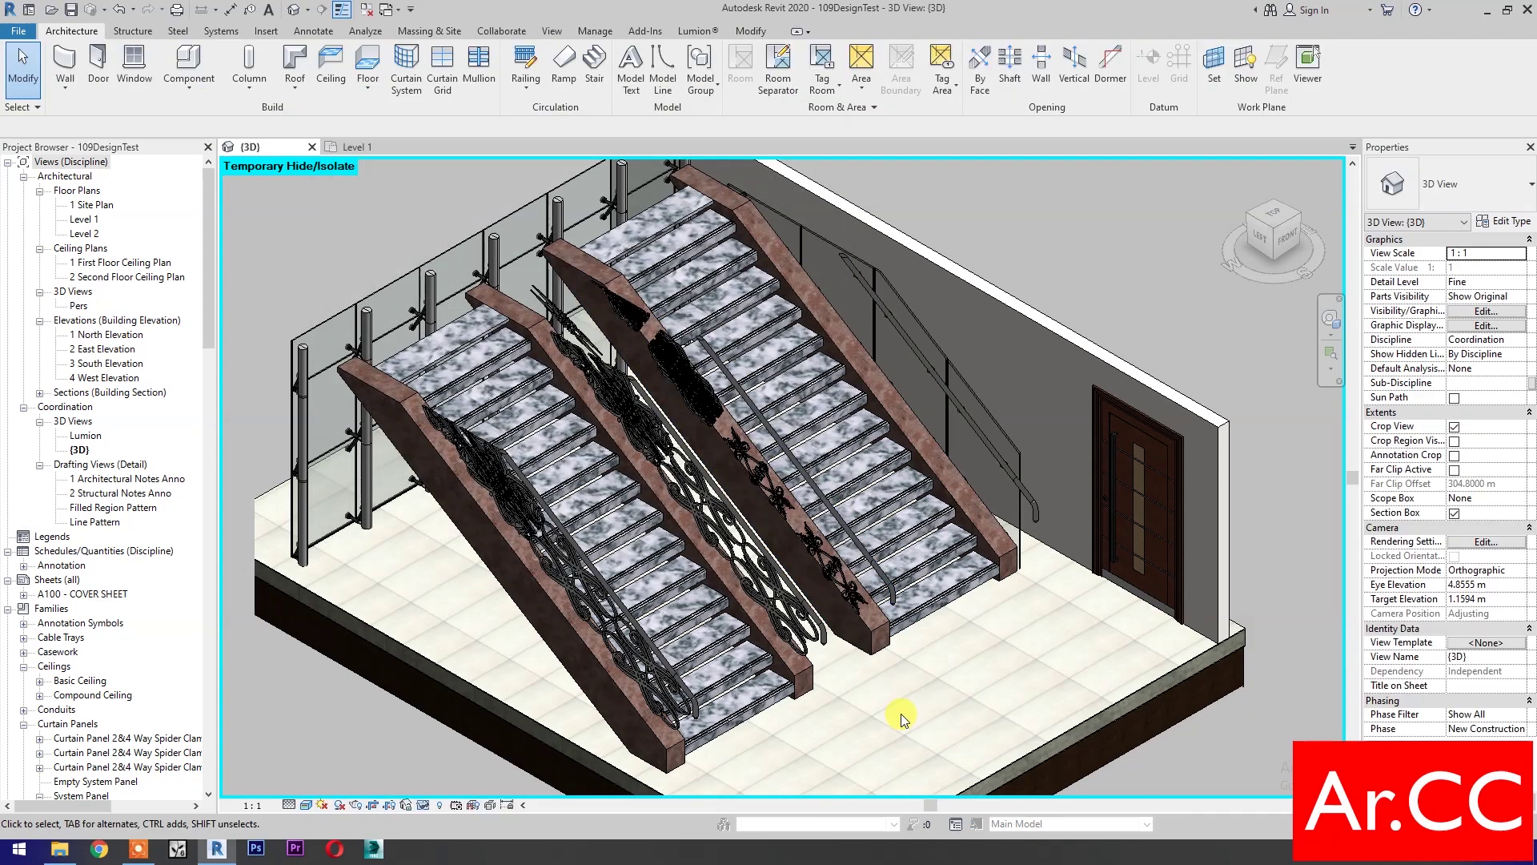
Set the Offset from Path of the new ornament railing between the two stairs to -0.125 m
{"action": "left_click", "coordinate": [879, 570]}
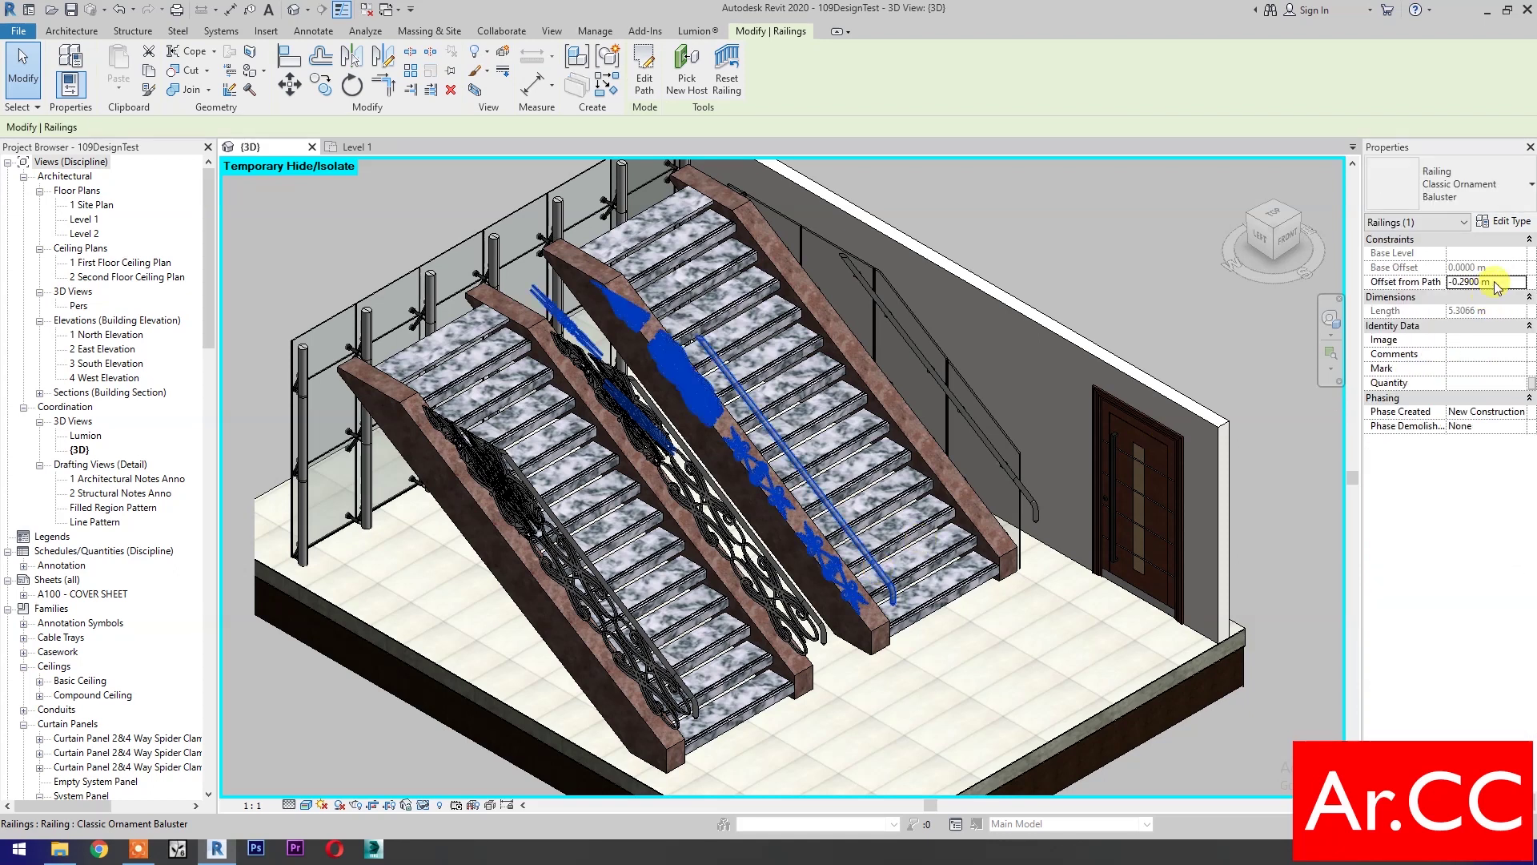
{"action": "double_click", "coordinate": [1499, 281]}
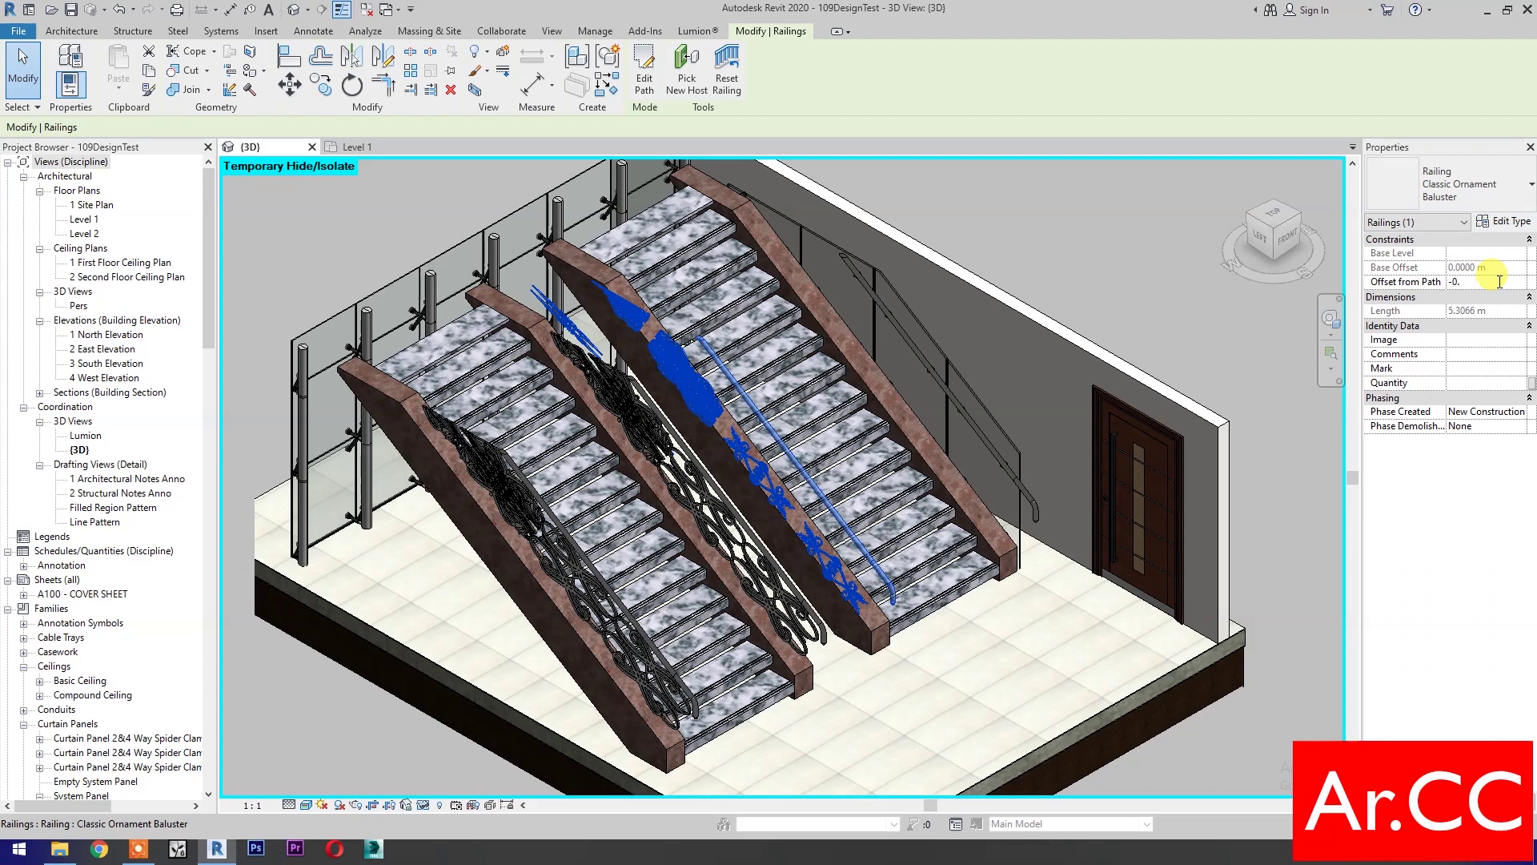
{"action": "type", "text": "-0.125"}
{"action": "key", "text": "Return"}
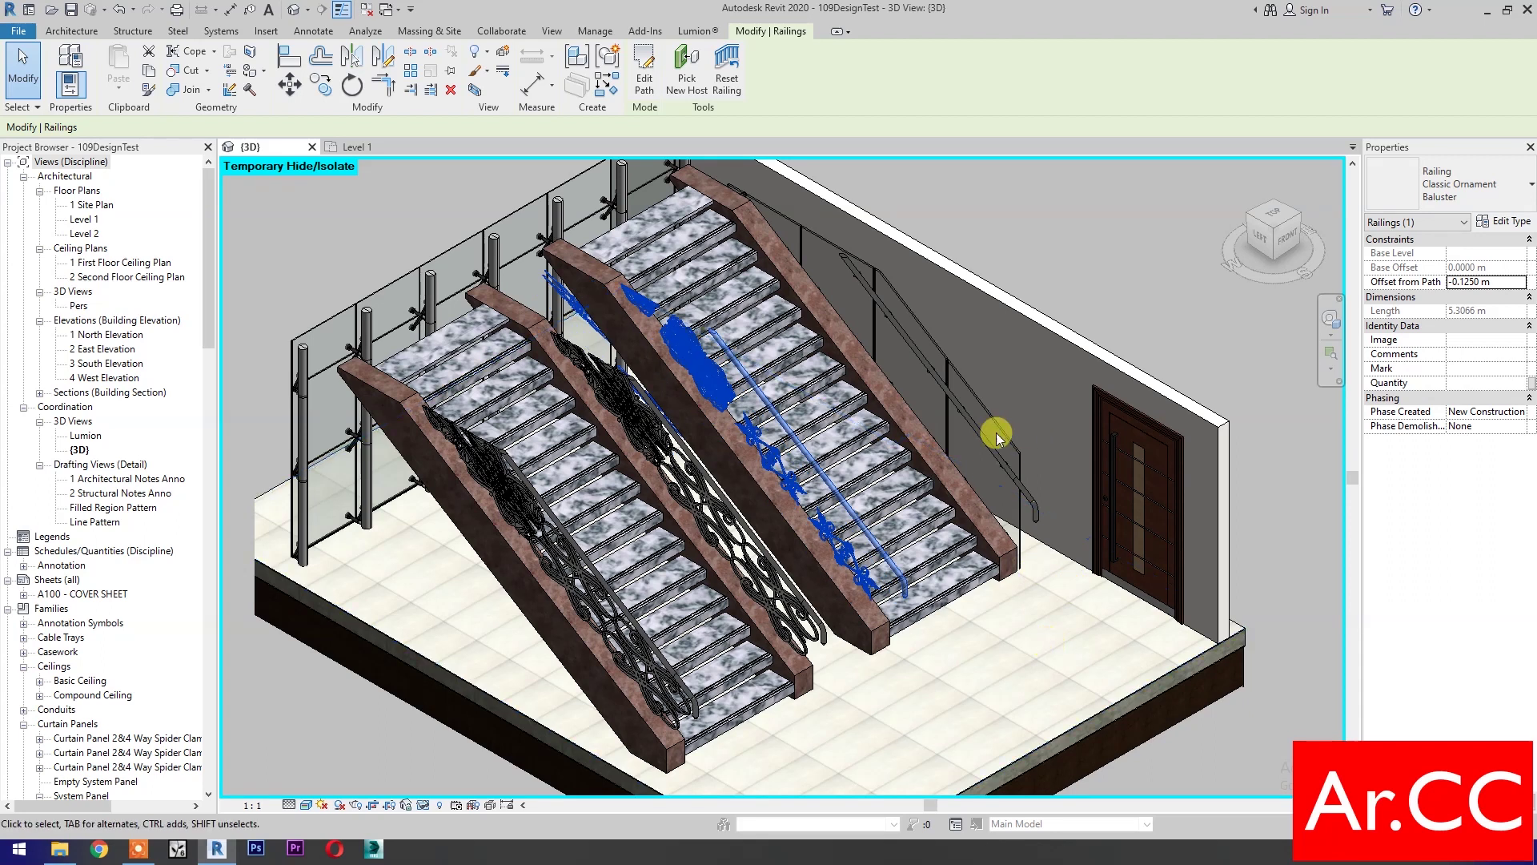
Change the glass railing on the wall side of the stair to the Classic Ornament Baluster type
{"action": "left_click", "coordinate": [996, 432]}
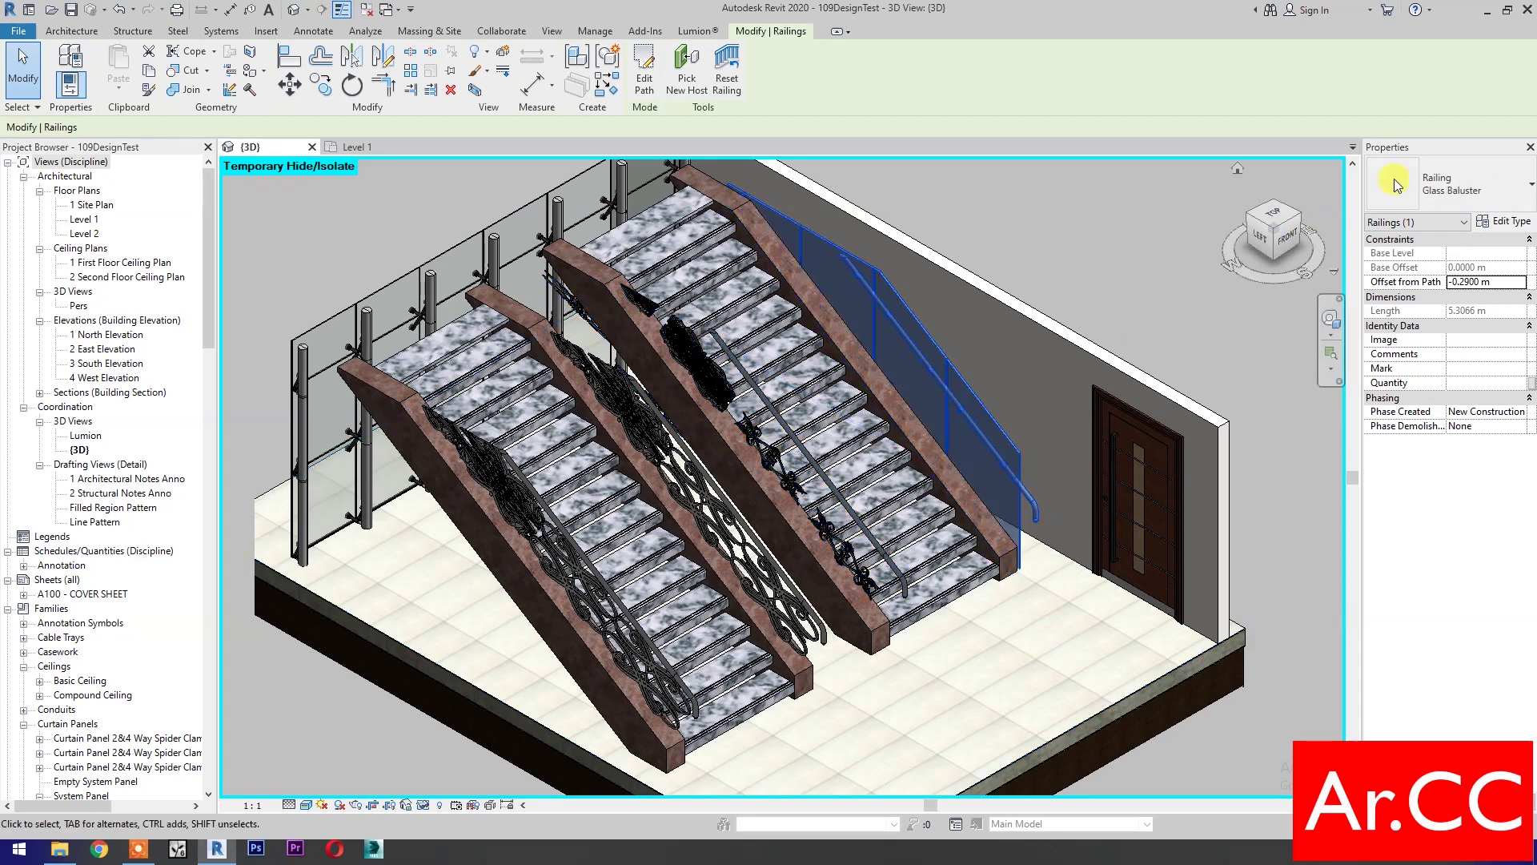
{"action": "left_click", "coordinate": [1450, 183]}
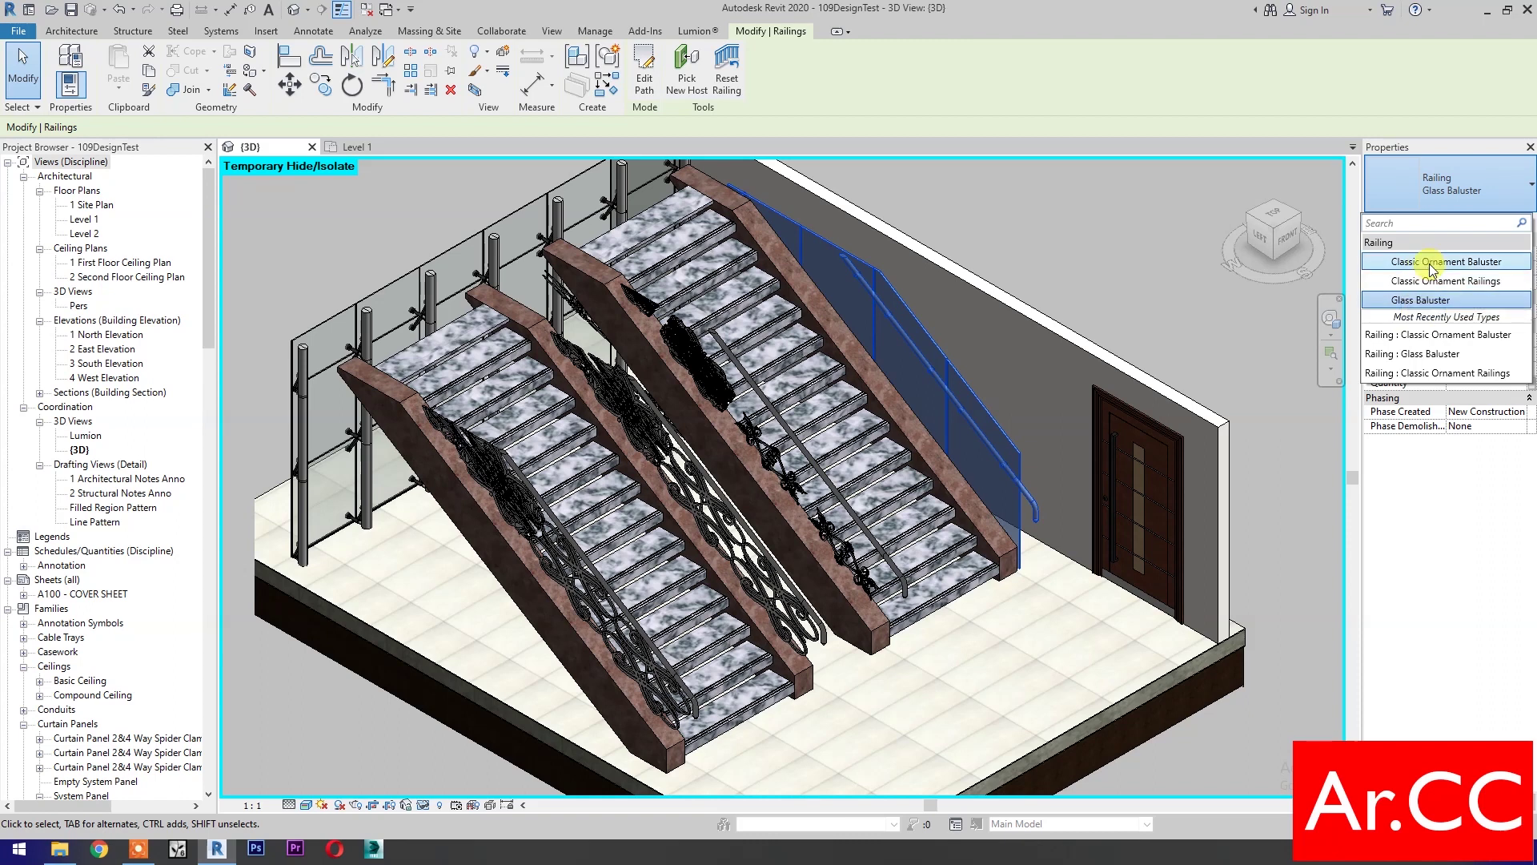
{"action": "left_click", "coordinate": [1014, 632]}
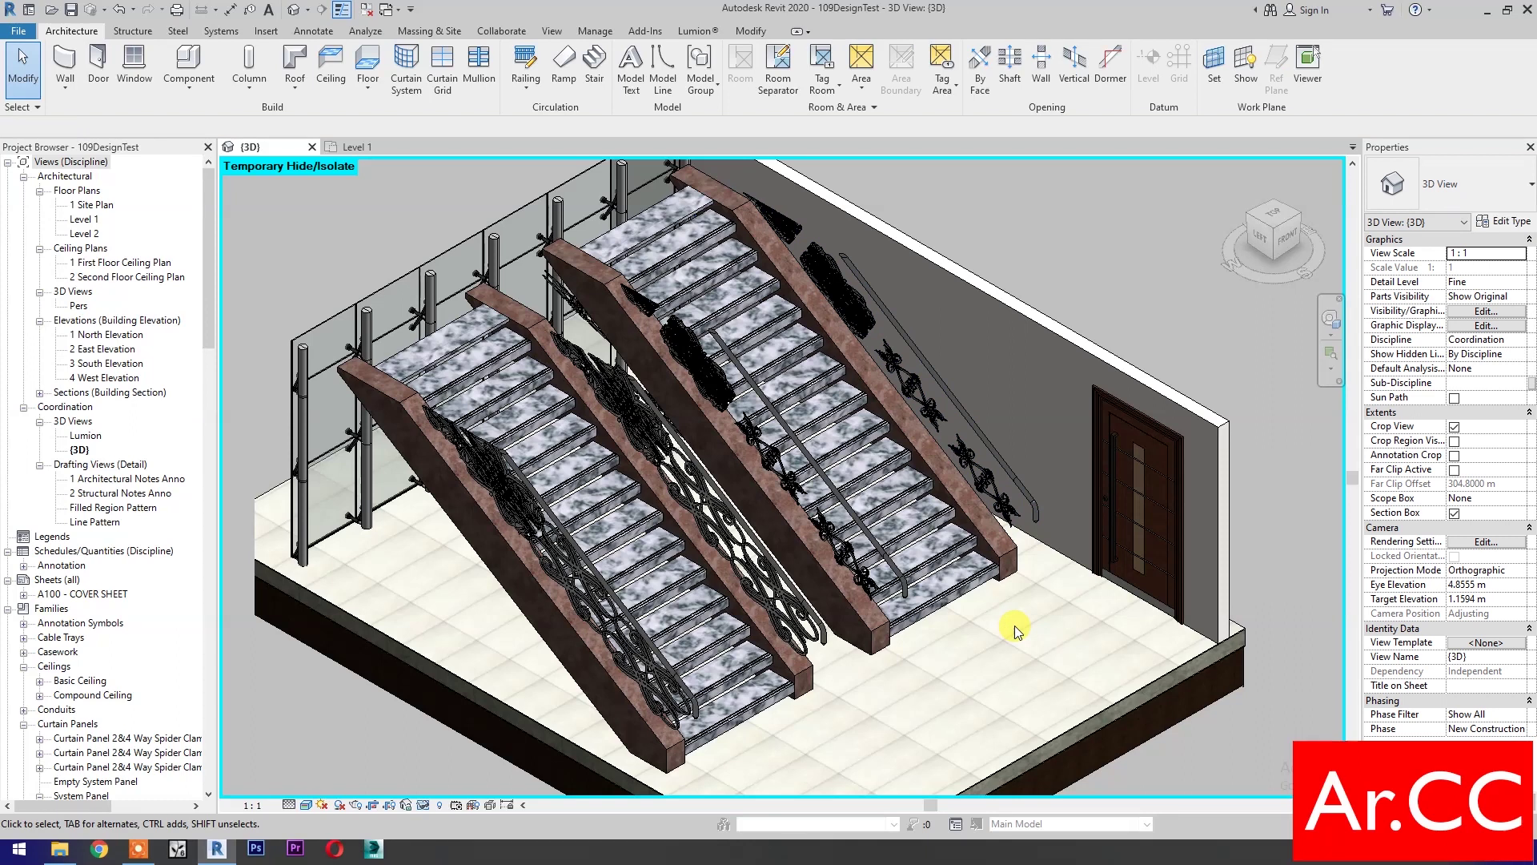
Open the Level 1 plan and set the Handrail offset to 0 in the Classic Ornament Baluster type's rail structure
{"action": "left_click", "coordinate": [363, 146]}
{"action": "scroll", "coordinate": [782, 680], "scroll_direction": "up", "scroll_amount": 5}
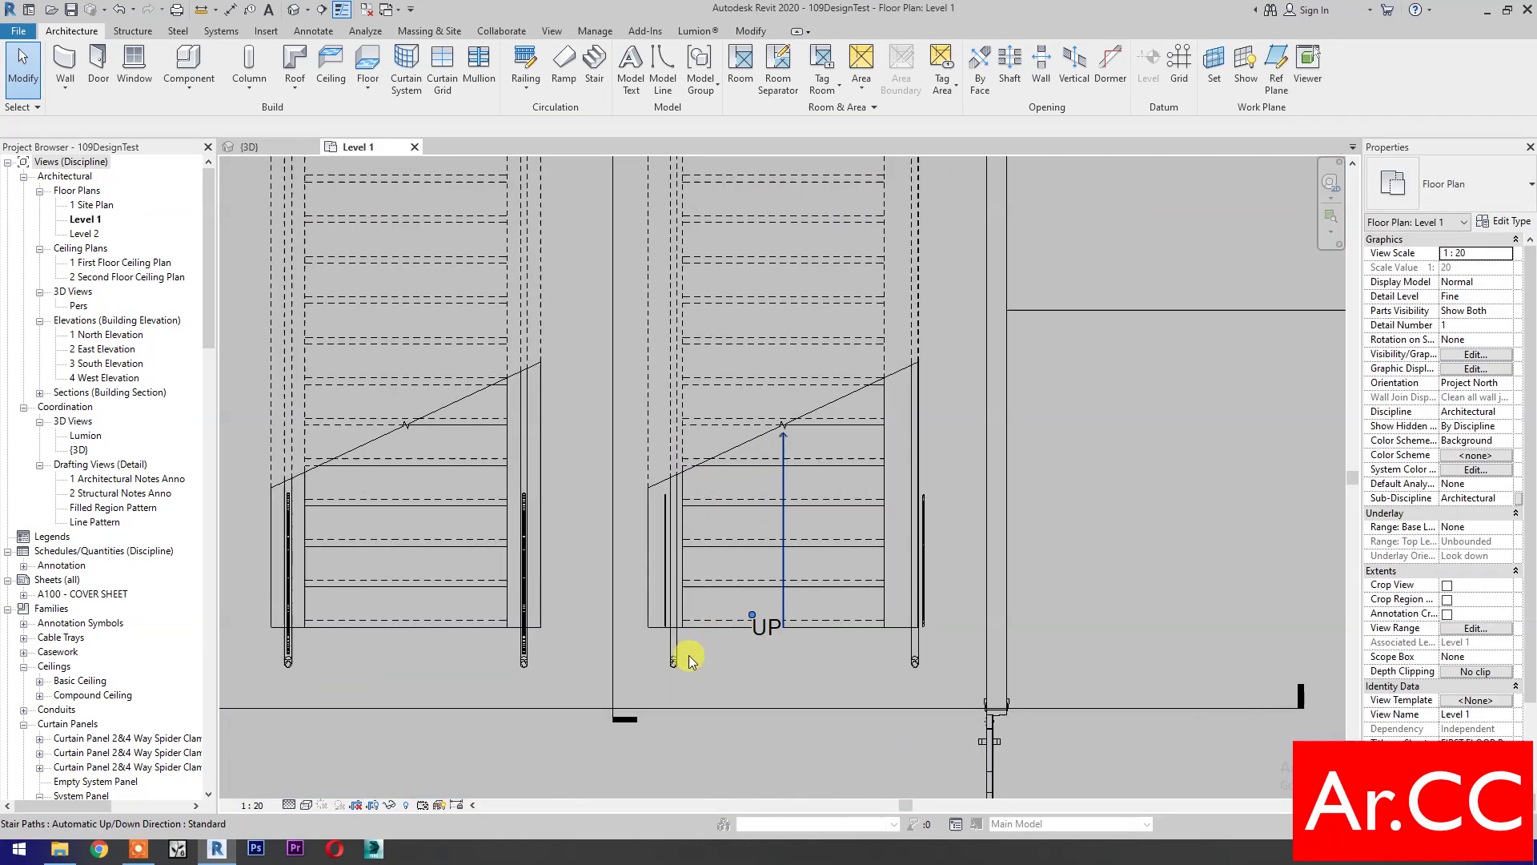
{"action": "scroll", "coordinate": [778, 688], "scroll_direction": "up", "scroll_amount": 2}
{"action": "scroll", "coordinate": [653, 627], "scroll_direction": "up", "scroll_amount": 1}
{"action": "scroll", "coordinate": [666, 608], "scroll_direction": "up", "scroll_amount": 2}
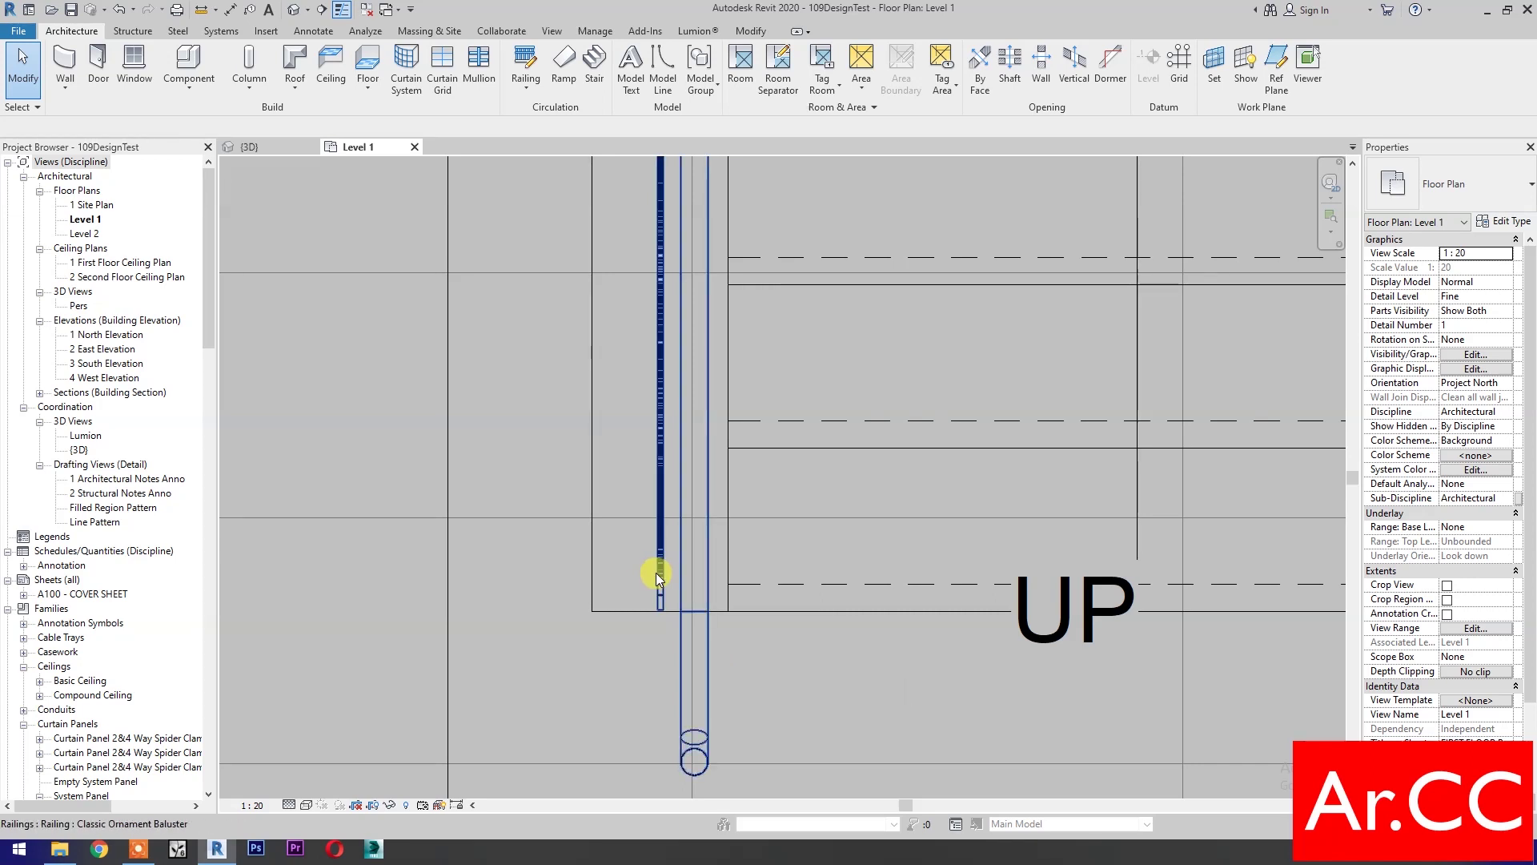
{"action": "left_click", "coordinate": [710, 652]}
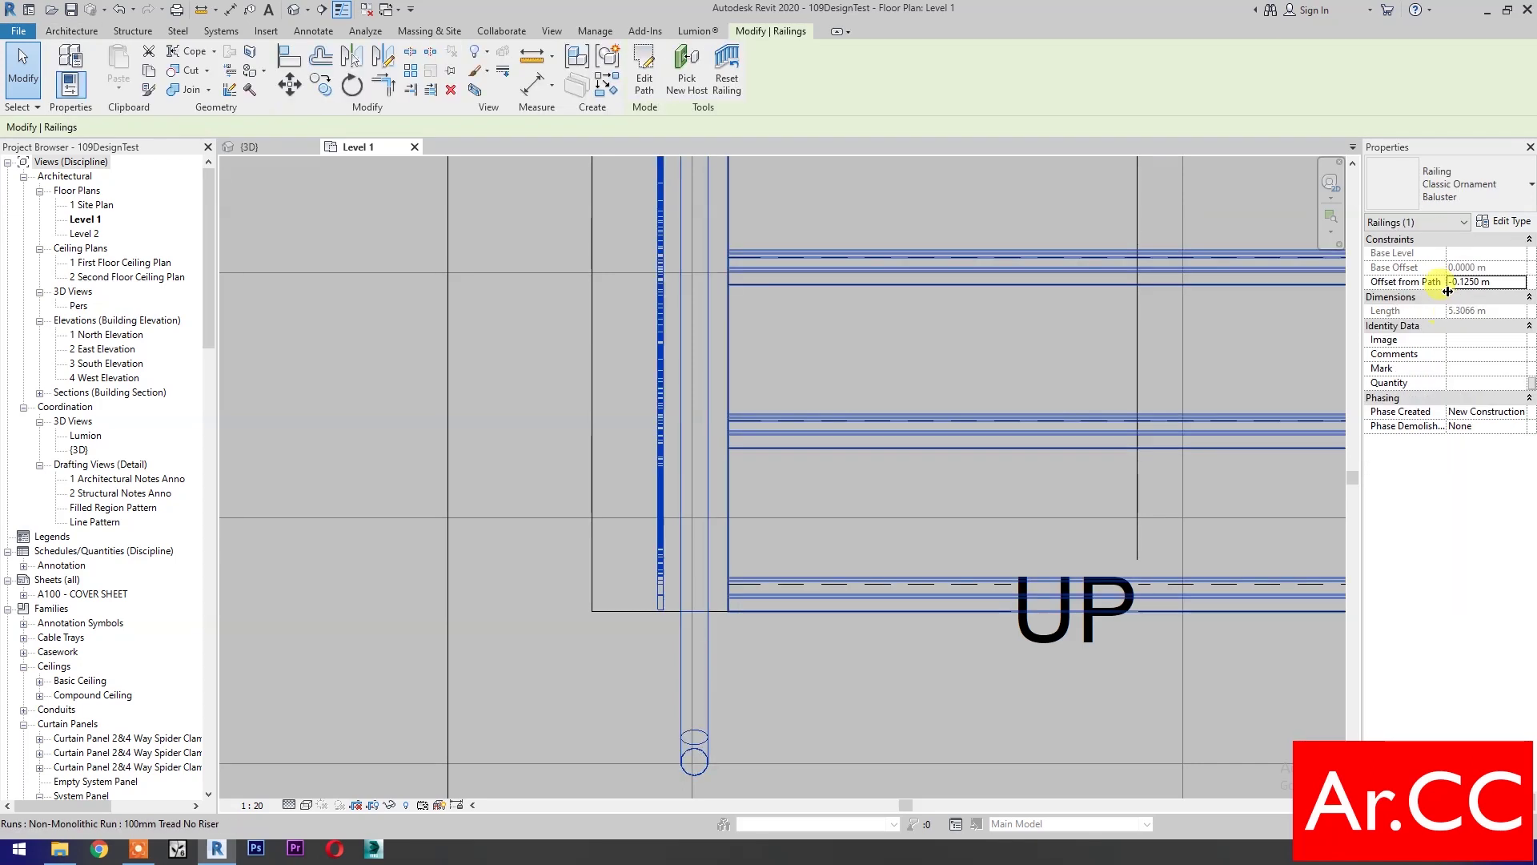
{"action": "left_click", "coordinate": [1504, 221]}
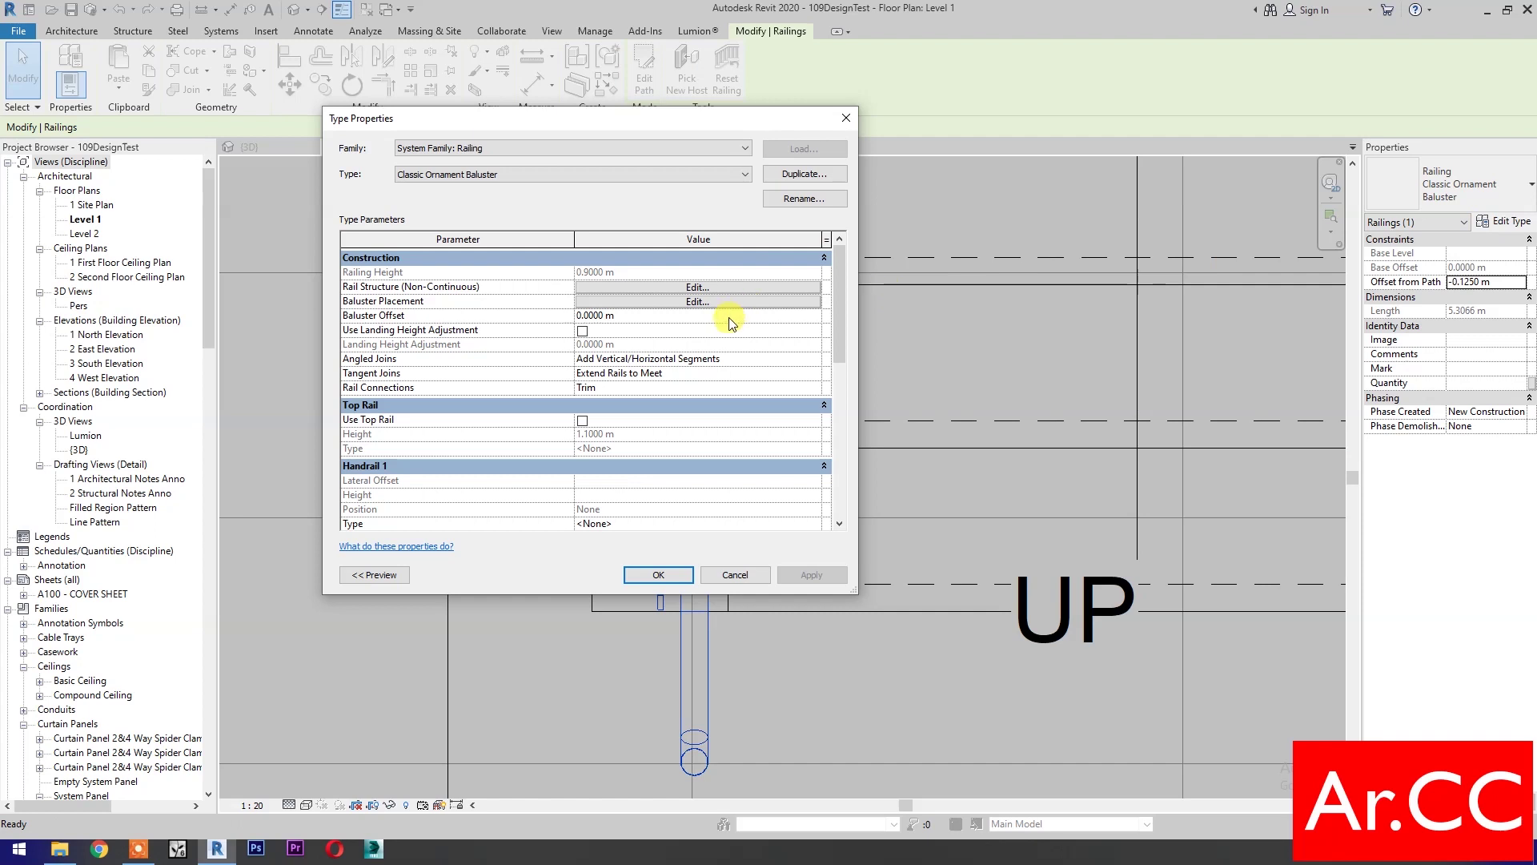
{"action": "left_click", "coordinate": [678, 287]}
{"action": "left_click", "coordinate": [570, 224]}
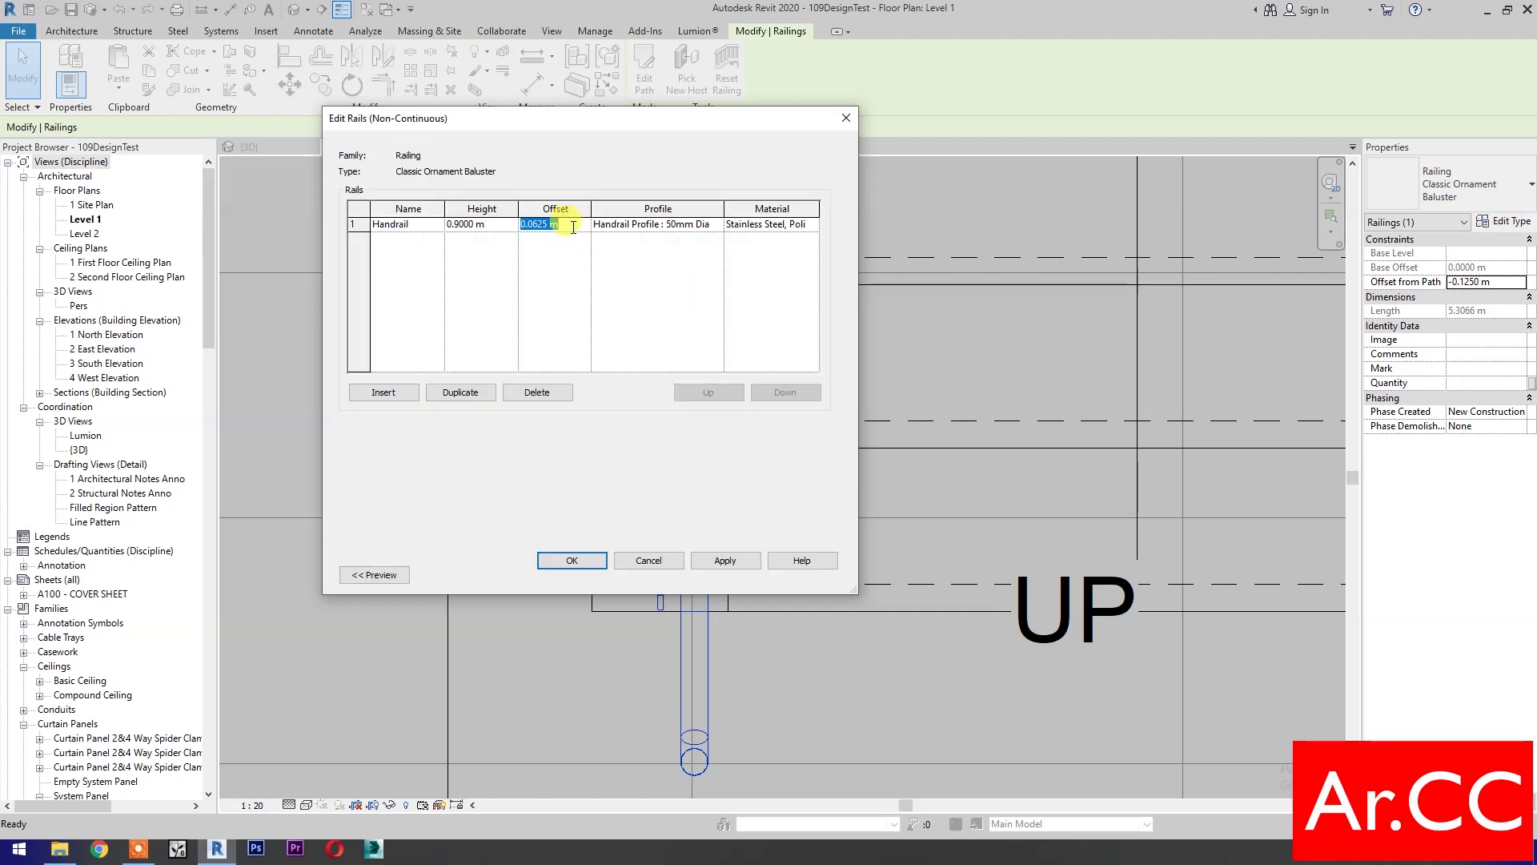
{"action": "type", "text": "0"}
{"action": "left_click", "coordinate": [722, 559]}
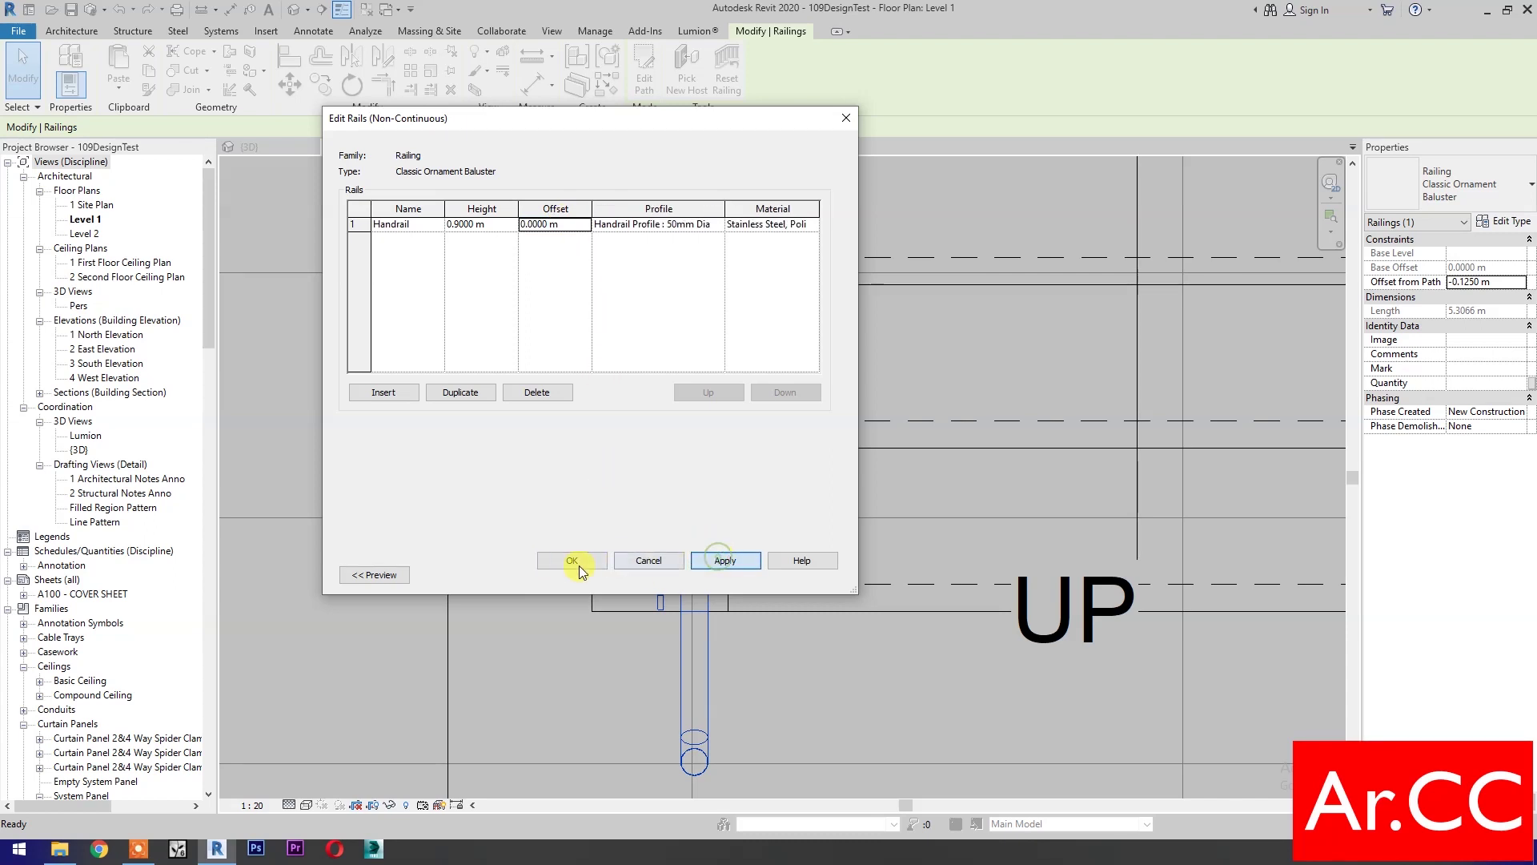
{"action": "left_click", "coordinate": [573, 560]}
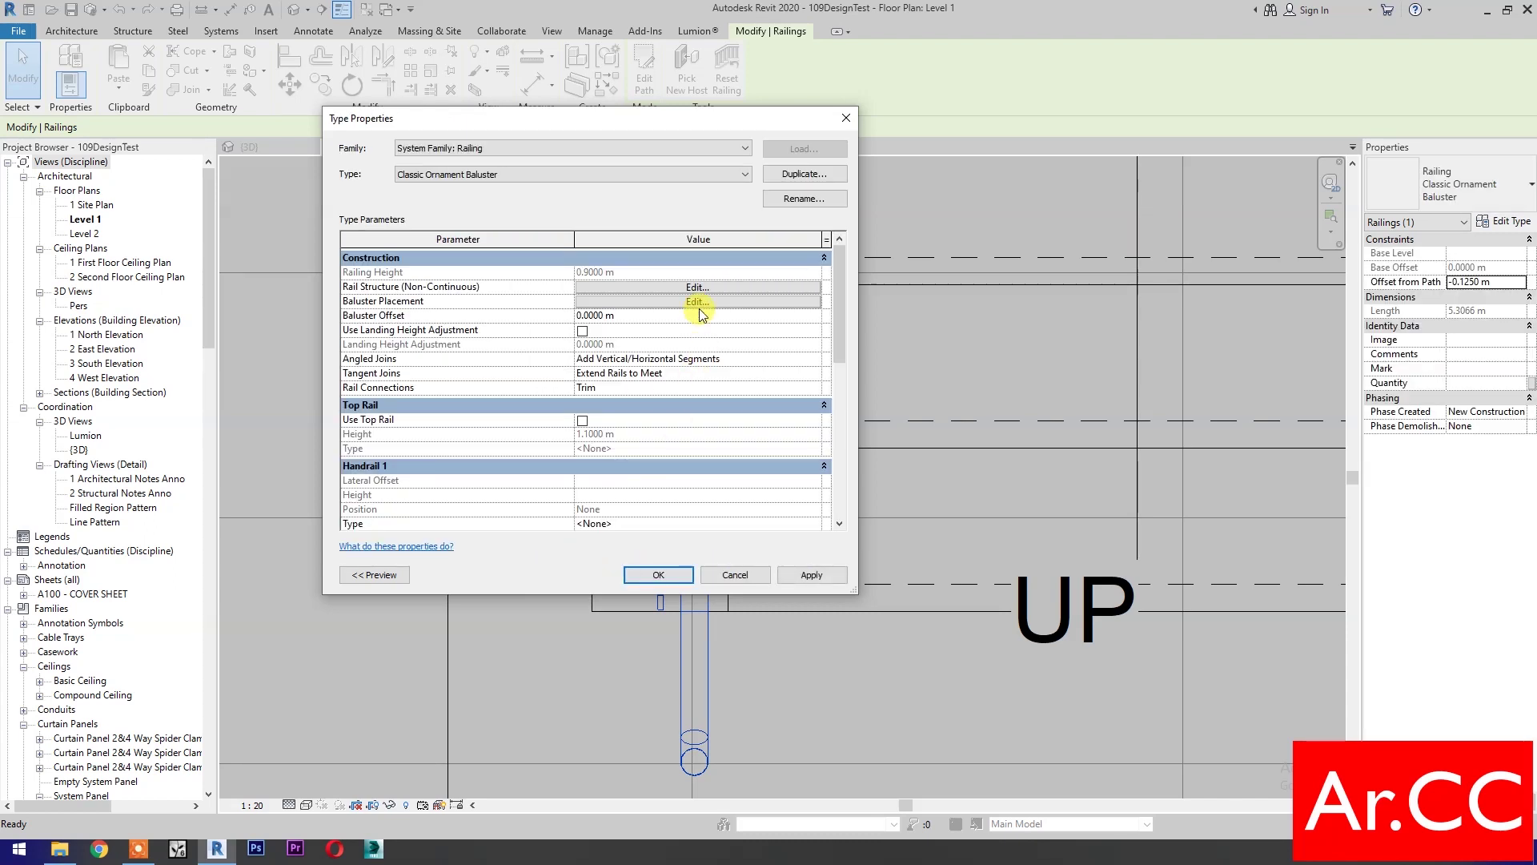
Set the Start Post offset to 0 in the Classic Ornament Baluster type's baluster placement and accept the type changes
{"action": "left_click", "coordinate": [641, 301]}
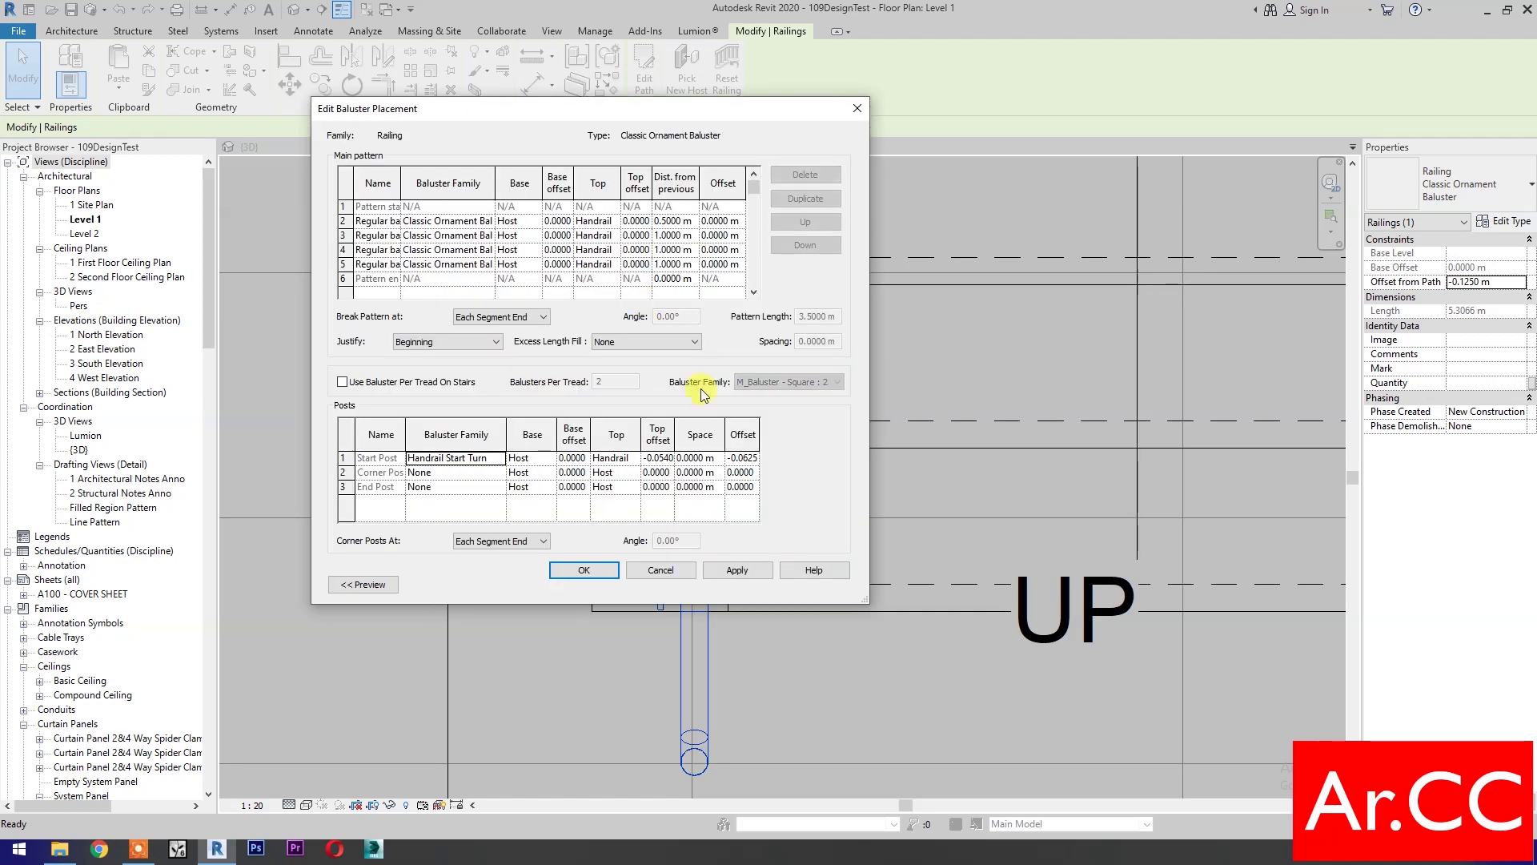
{"action": "left_click", "coordinate": [753, 458]}
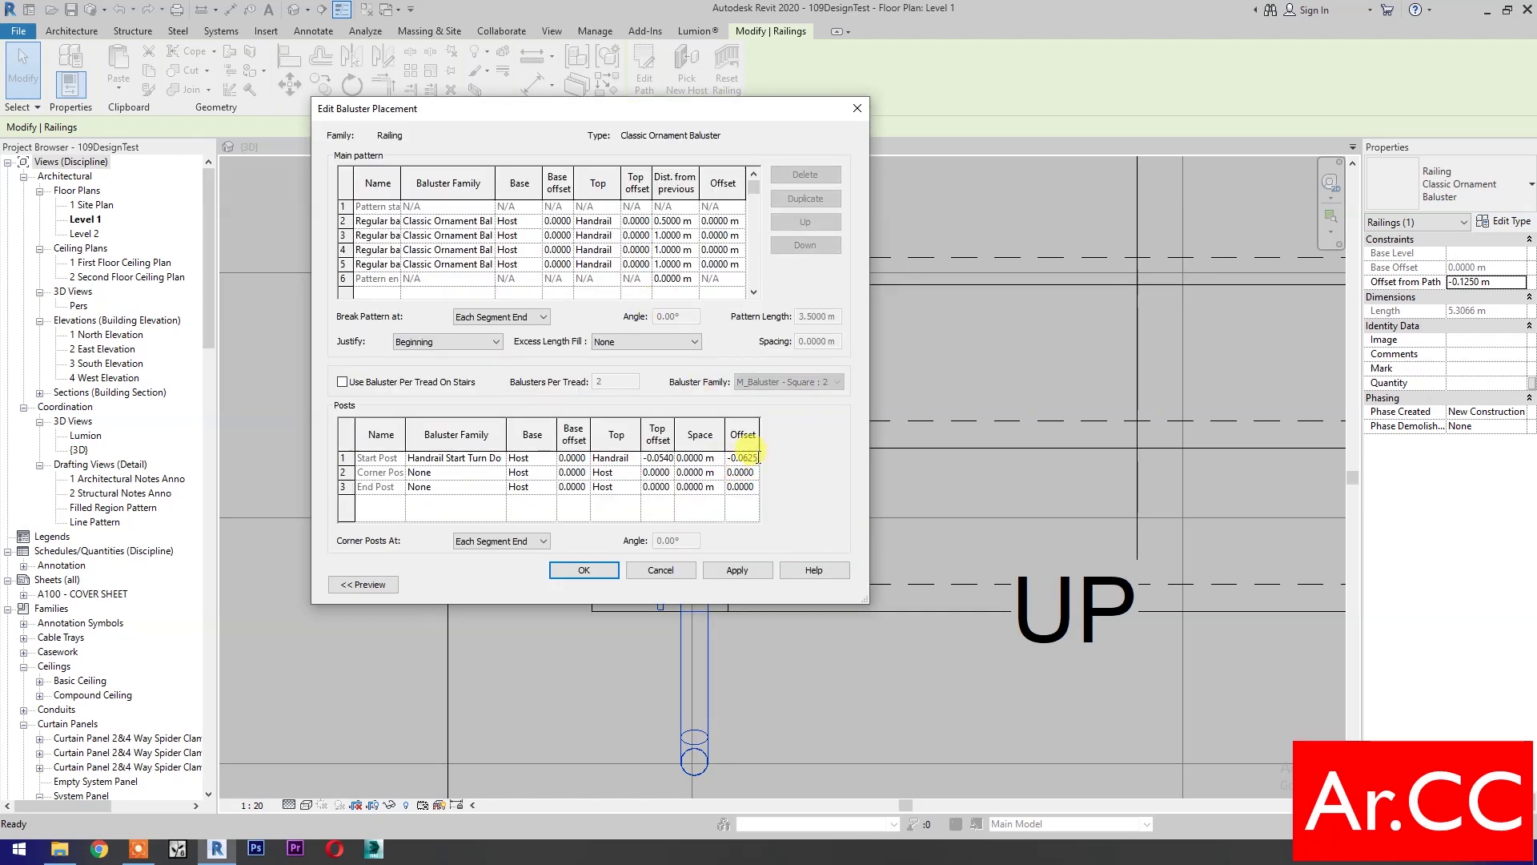
{"action": "left_click_drag", "start_coordinate": [757, 455], "coordinate": [713, 464]}
{"action": "type", "text": "0"}
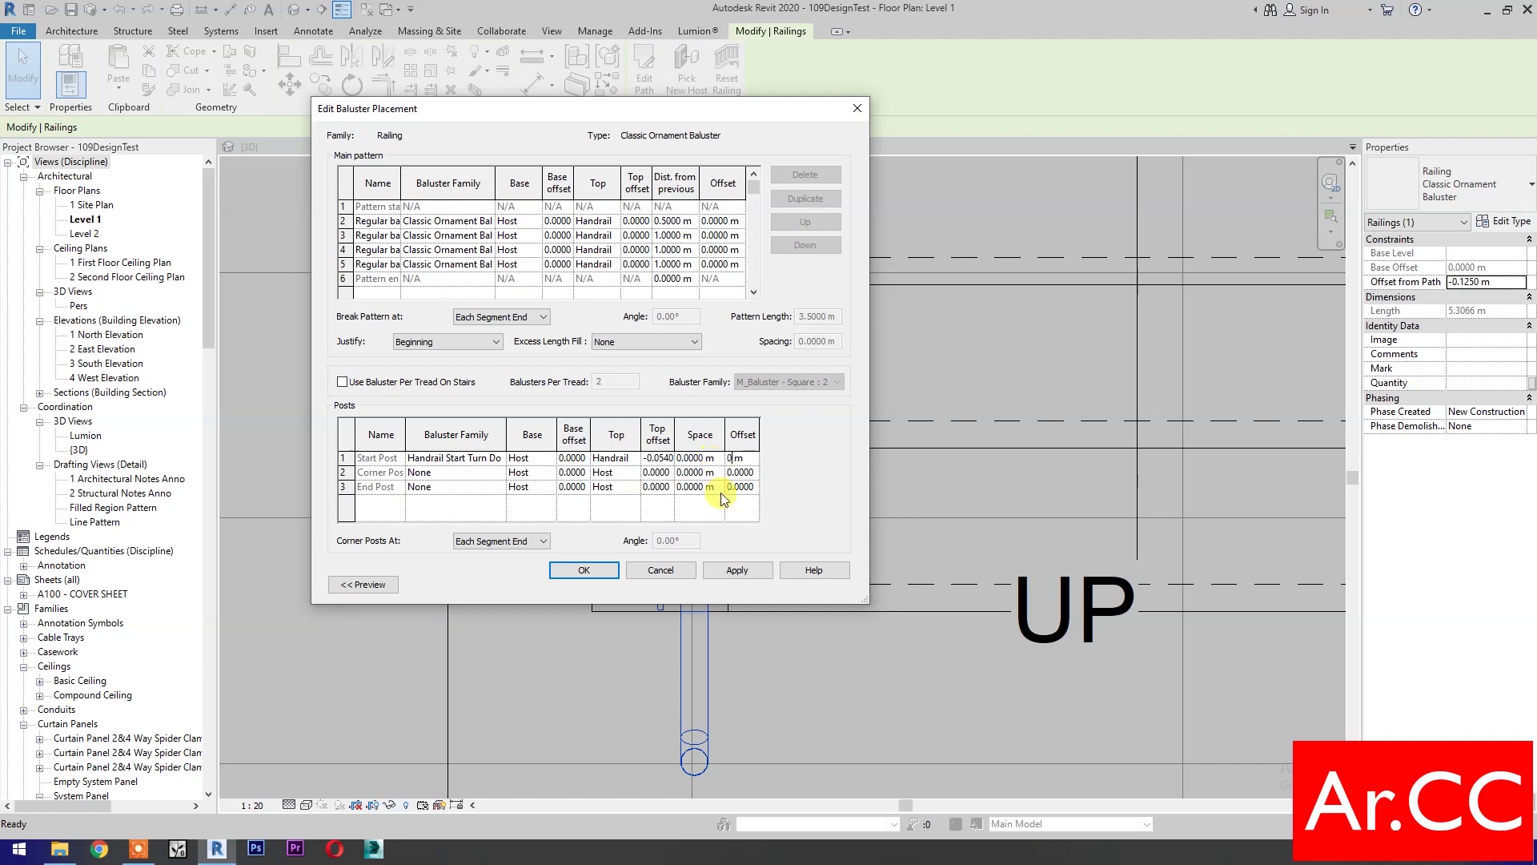
{"action": "left_click", "coordinate": [736, 569]}
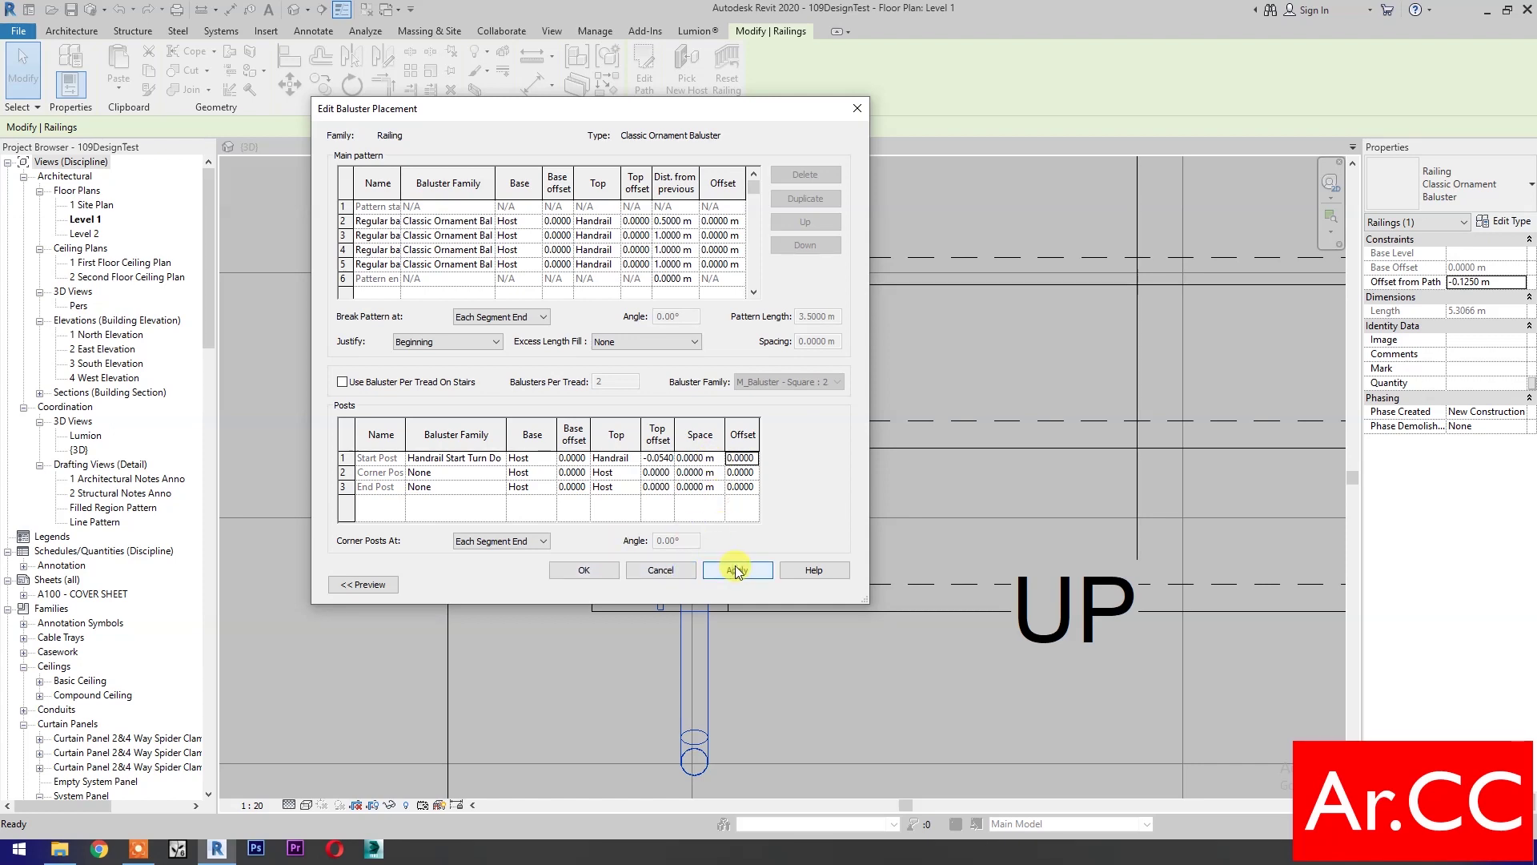
{"action": "left_click", "coordinate": [580, 570]}
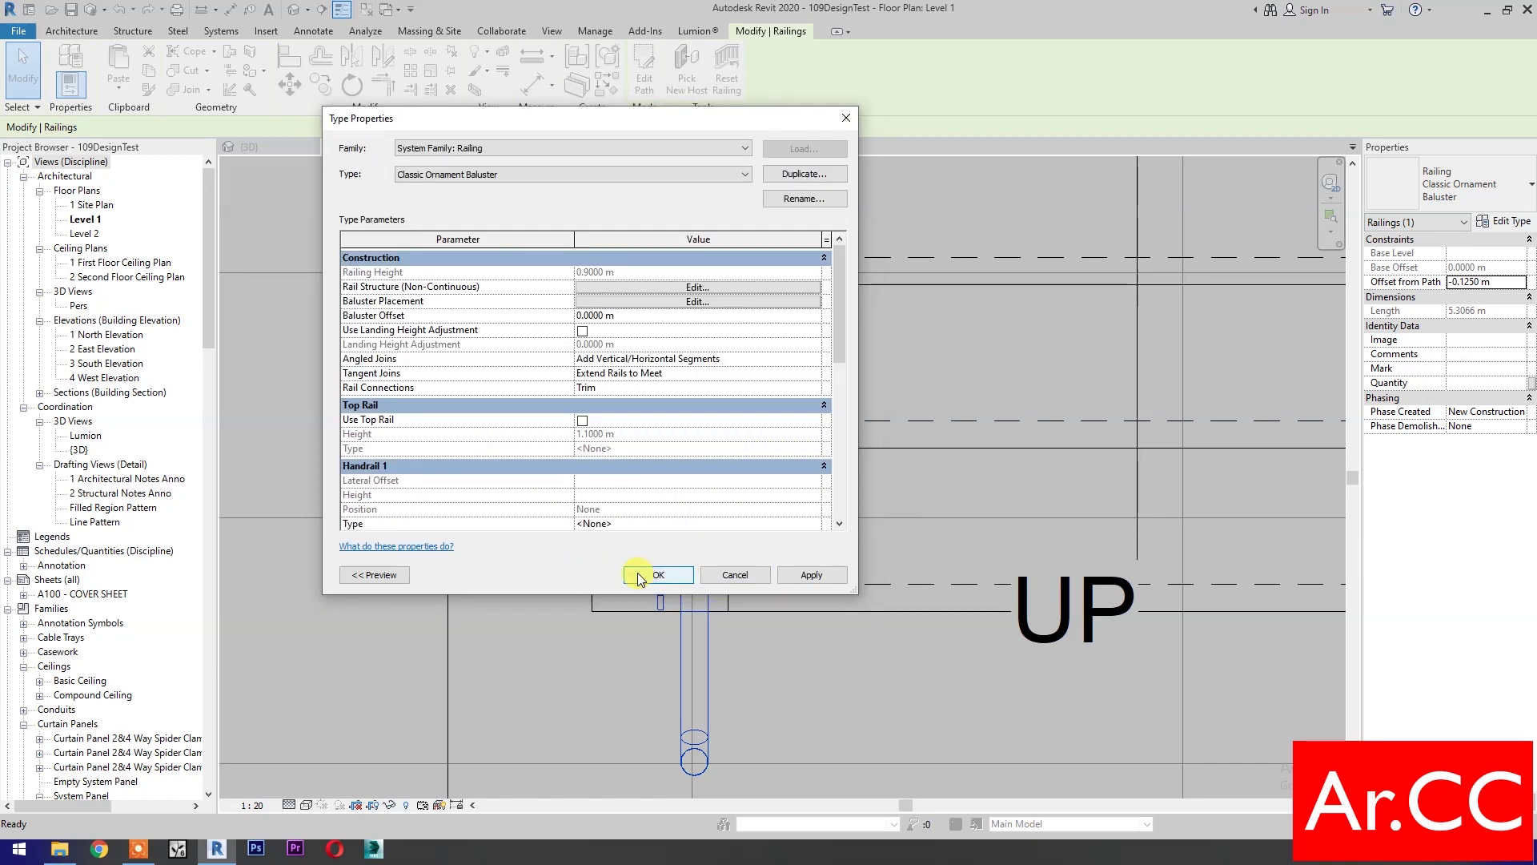
{"action": "left_click", "coordinate": [641, 575]}
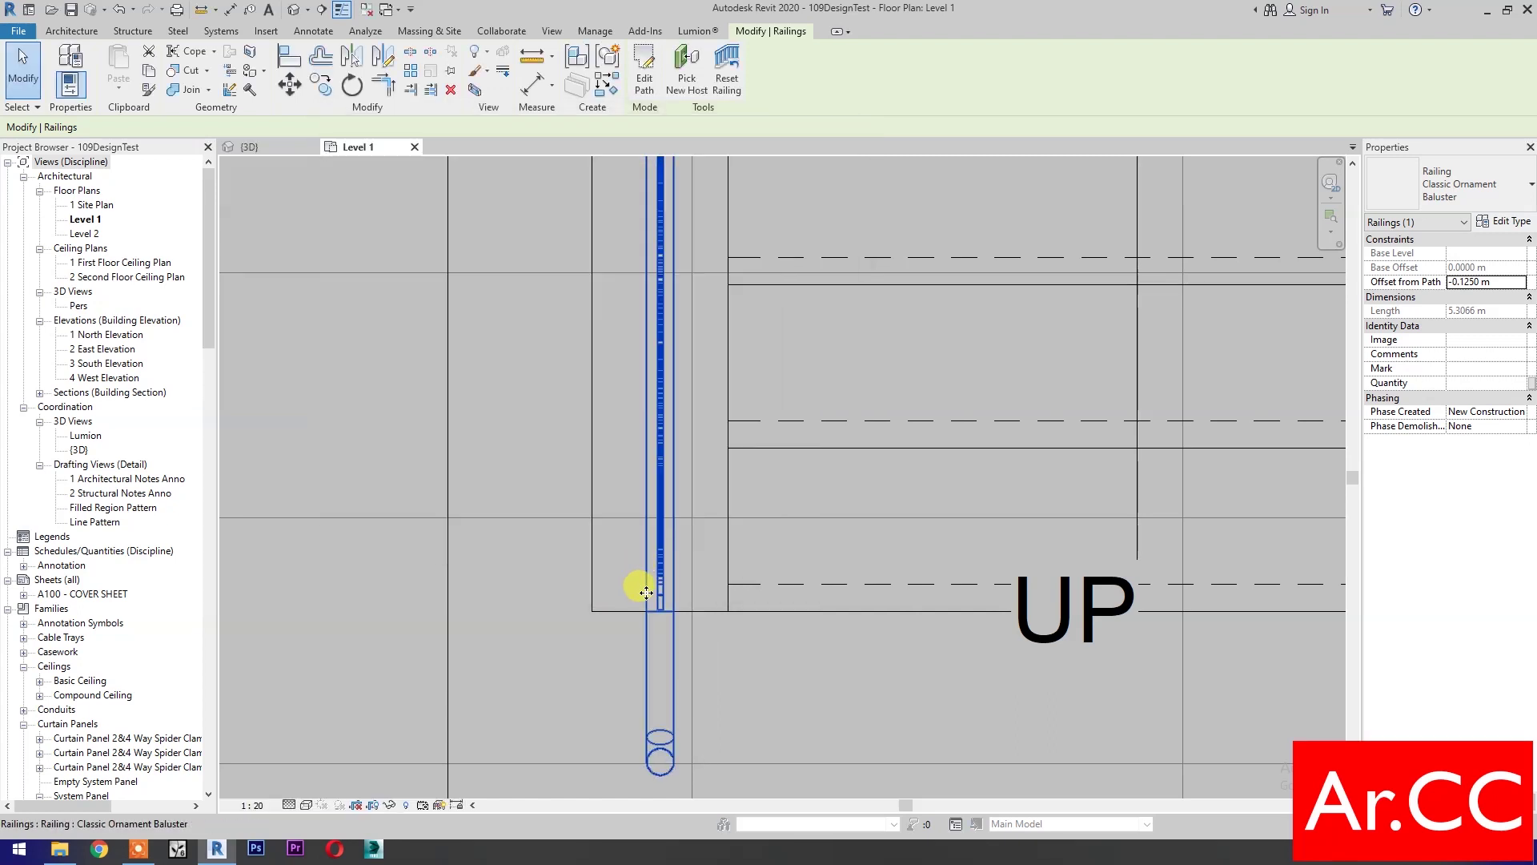
{"action": "left_click", "coordinate": [748, 677]}
Set the Offset from Path of the wall-side Classic Ornament Baluster railing to -0.125 m in the Level 1 plan
{"action": "scroll", "coordinate": [692, 594], "scroll_direction": "down", "scroll_amount": 6}
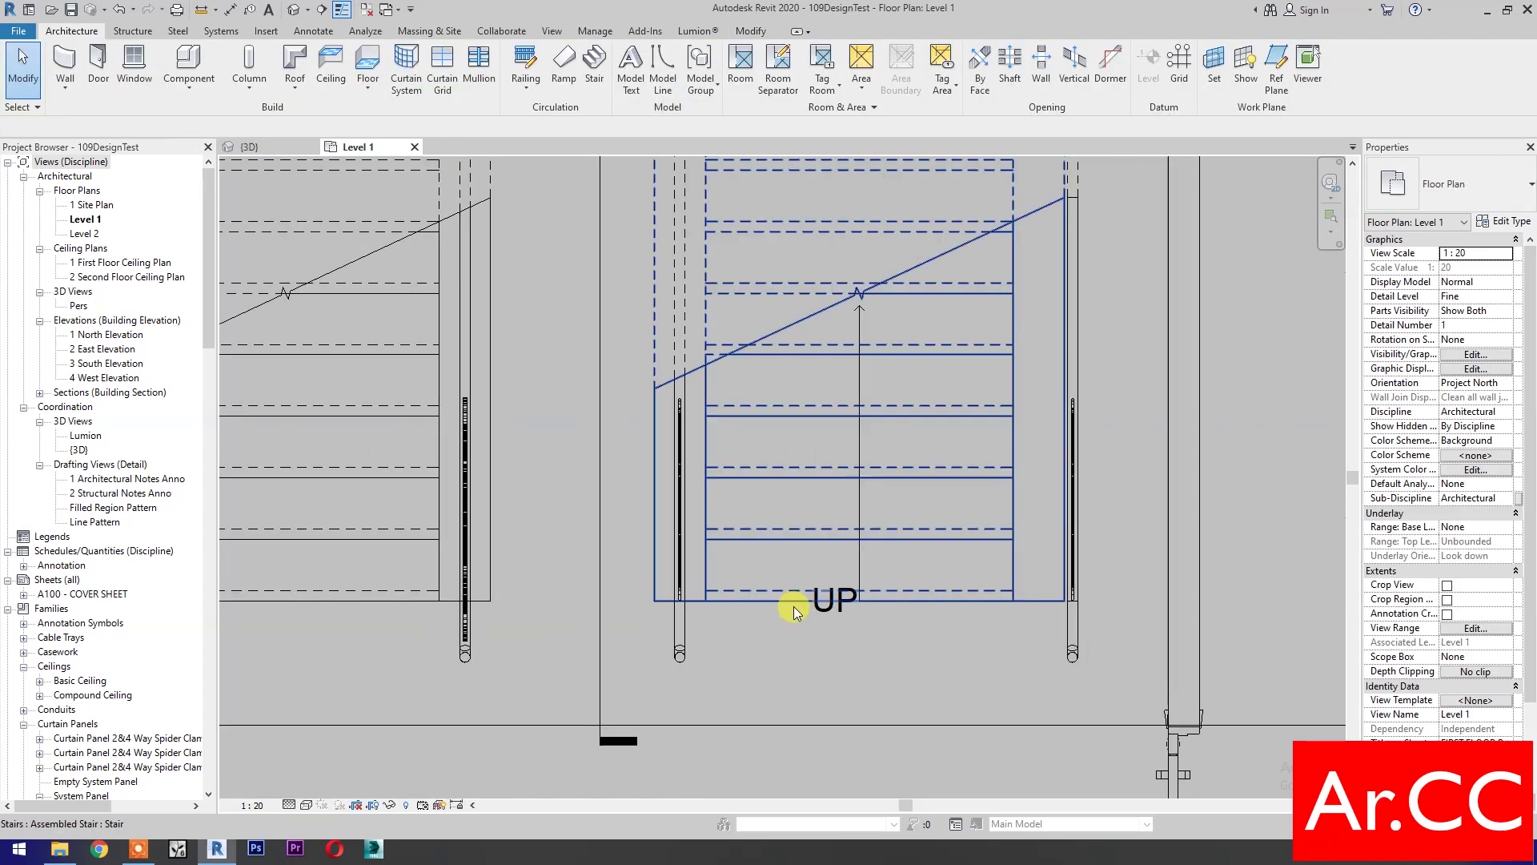
{"action": "left_click", "coordinate": [882, 681]}
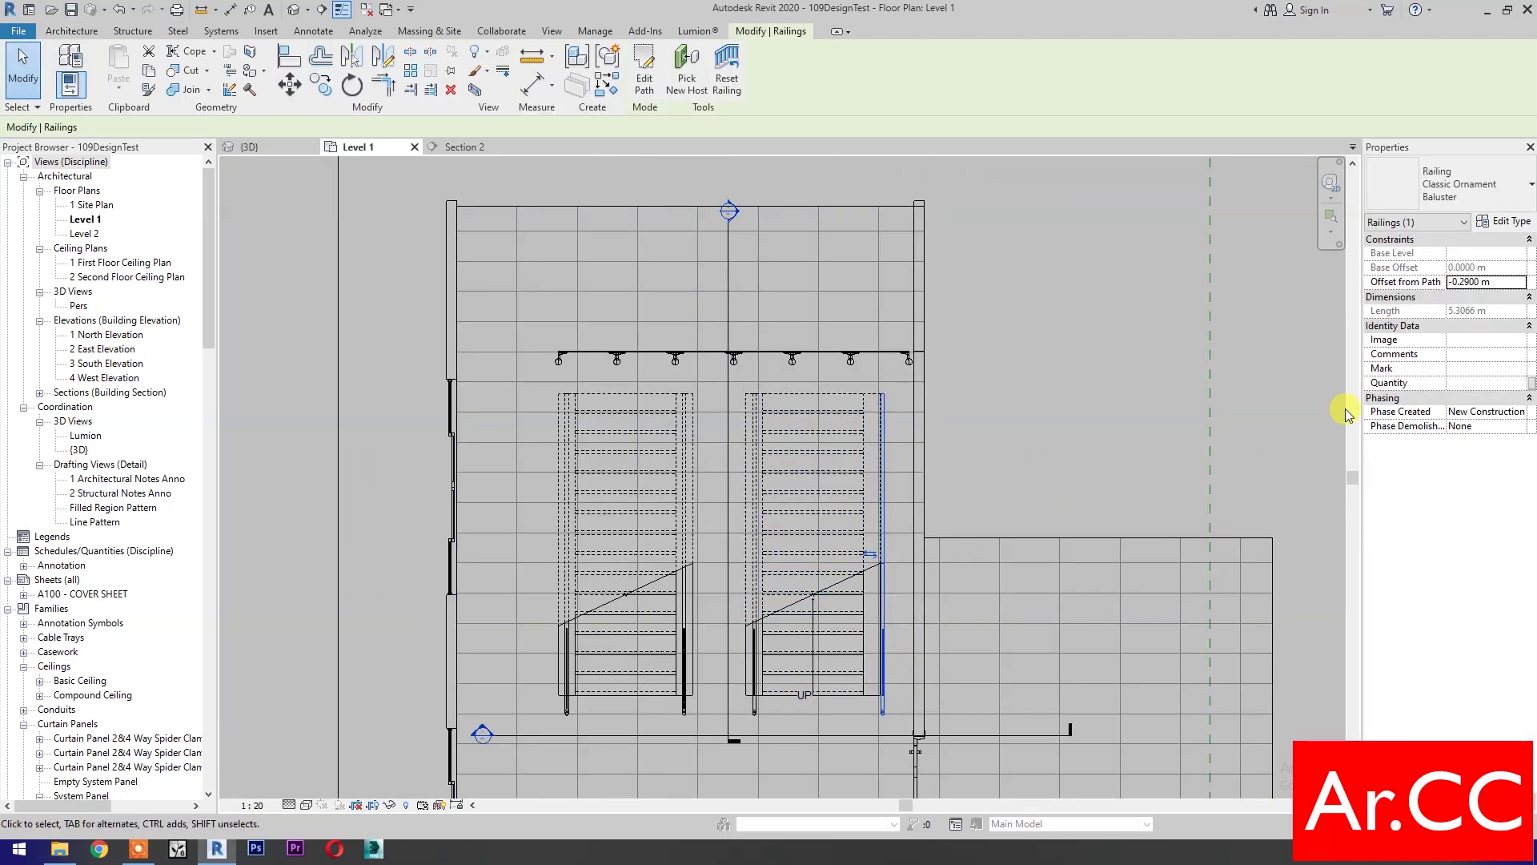
{"action": "left_click", "coordinate": [1505, 282]}
{"action": "double_click", "coordinate": [1504, 279]}
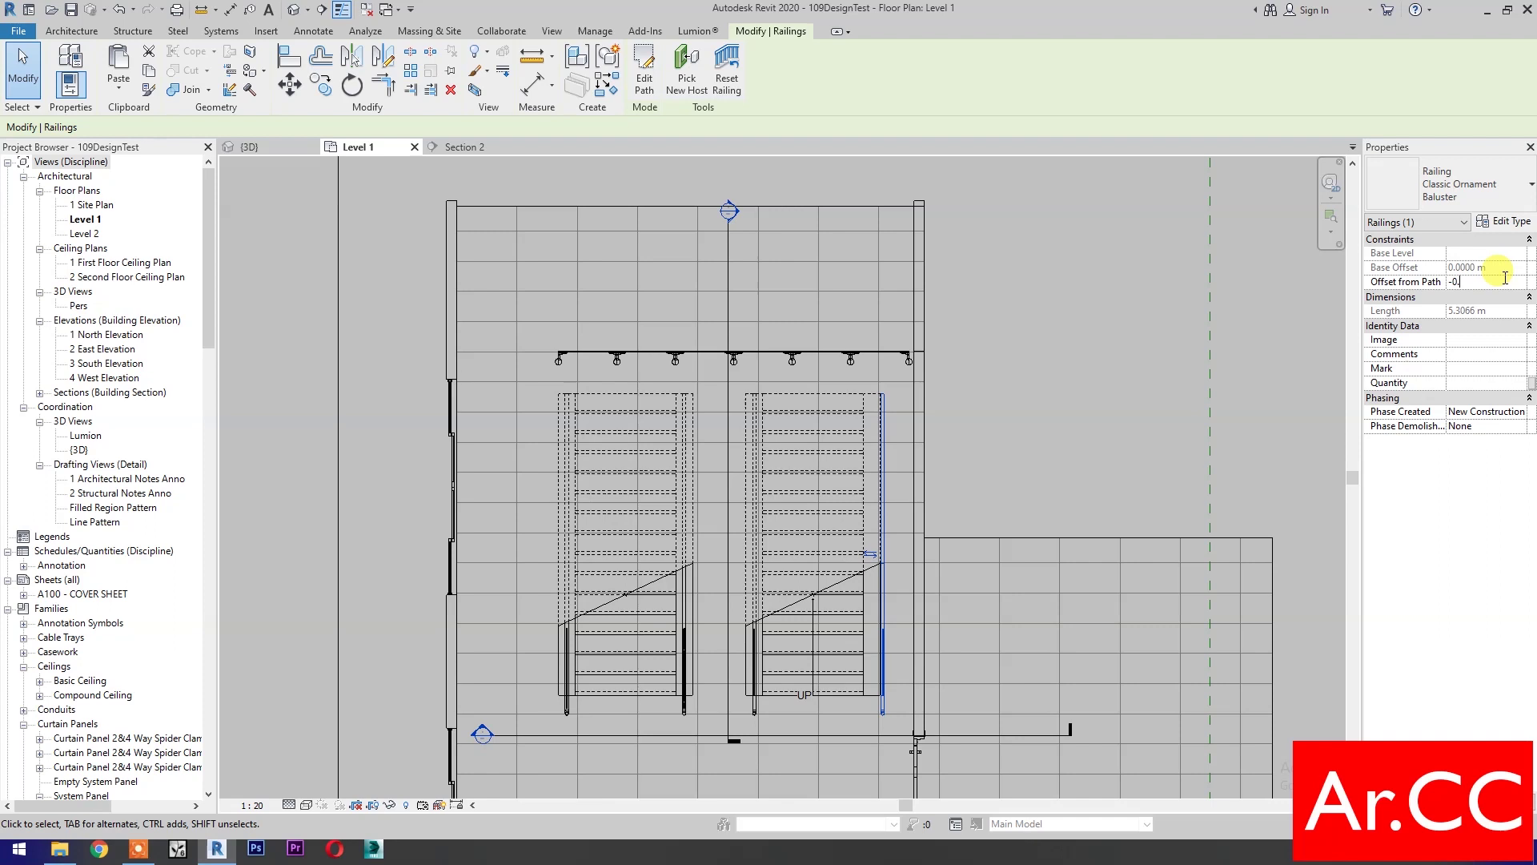
{"action": "type", "text": "-0.125"}
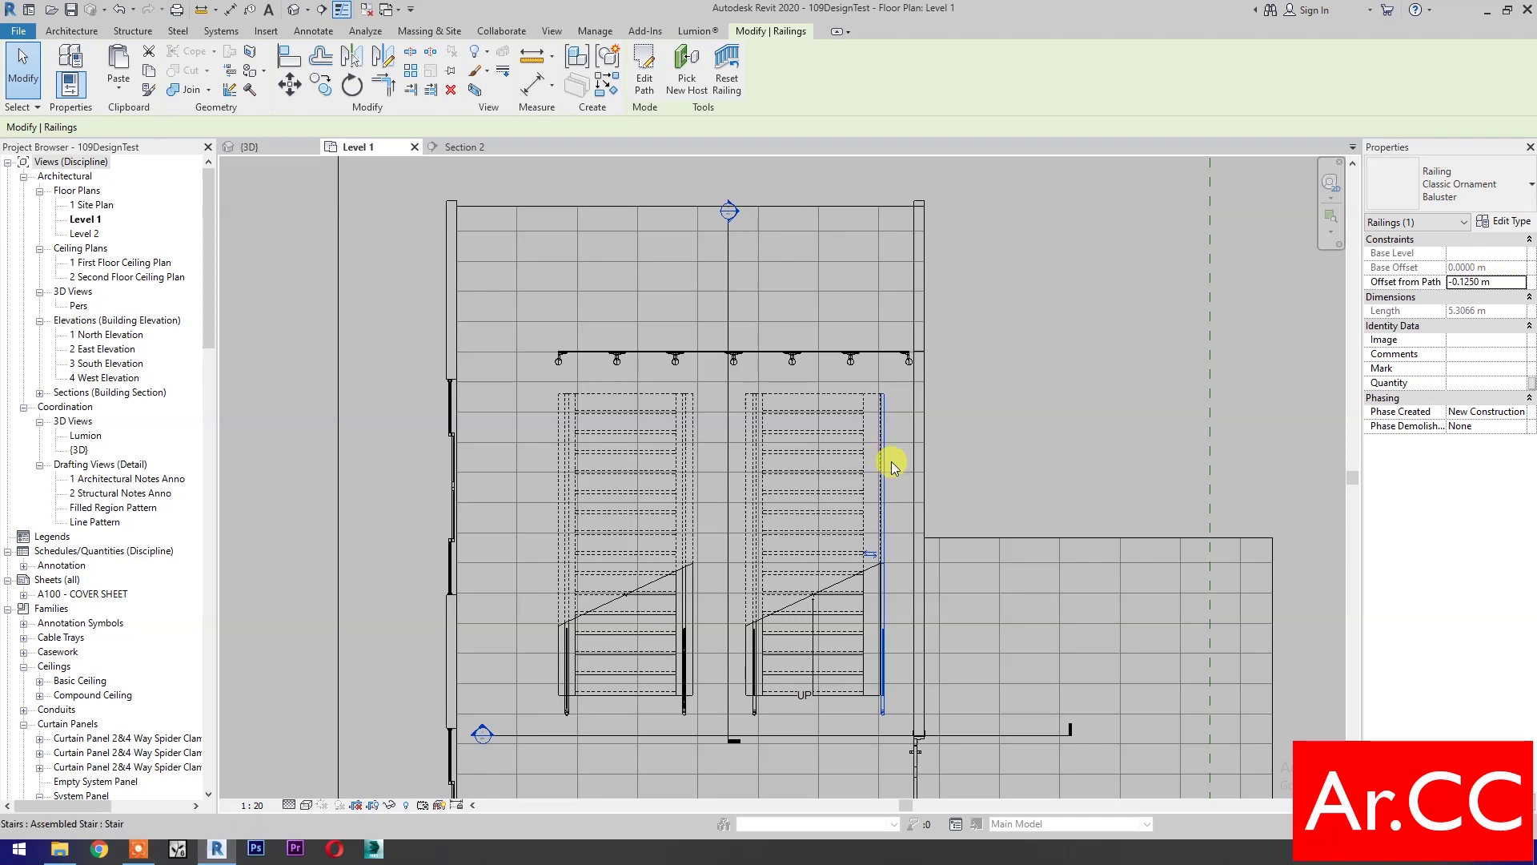
{"action": "left_click", "coordinate": [1012, 439]}
{"action": "scroll", "coordinate": [796, 719], "scroll_direction": "up", "scroll_amount": 1}
{"action": "scroll", "coordinate": [795, 719], "scroll_direction": "up", "scroll_amount": 1}
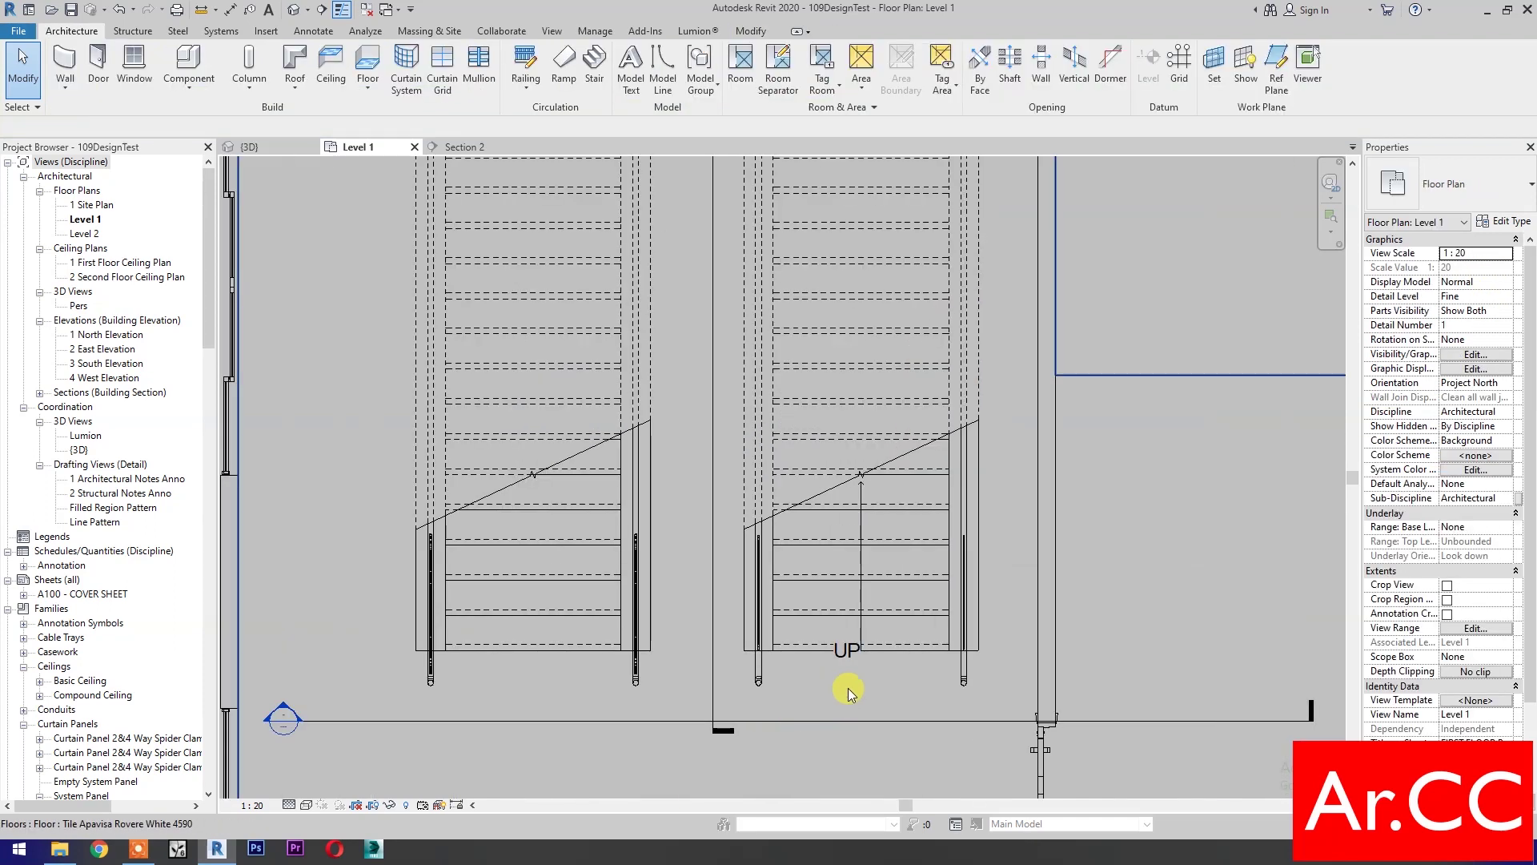
Open Section 2 and set the Ornament Style X baluster panel type's Ornament Width to 1.2 m and Bottom Offset to 0.25 m
{"action": "left_click", "coordinate": [476, 148]}
{"action": "left_click", "coordinate": [676, 552]}
{"action": "scroll", "coordinate": [172, 583], "scroll_direction": "down", "scroll_amount": 15}
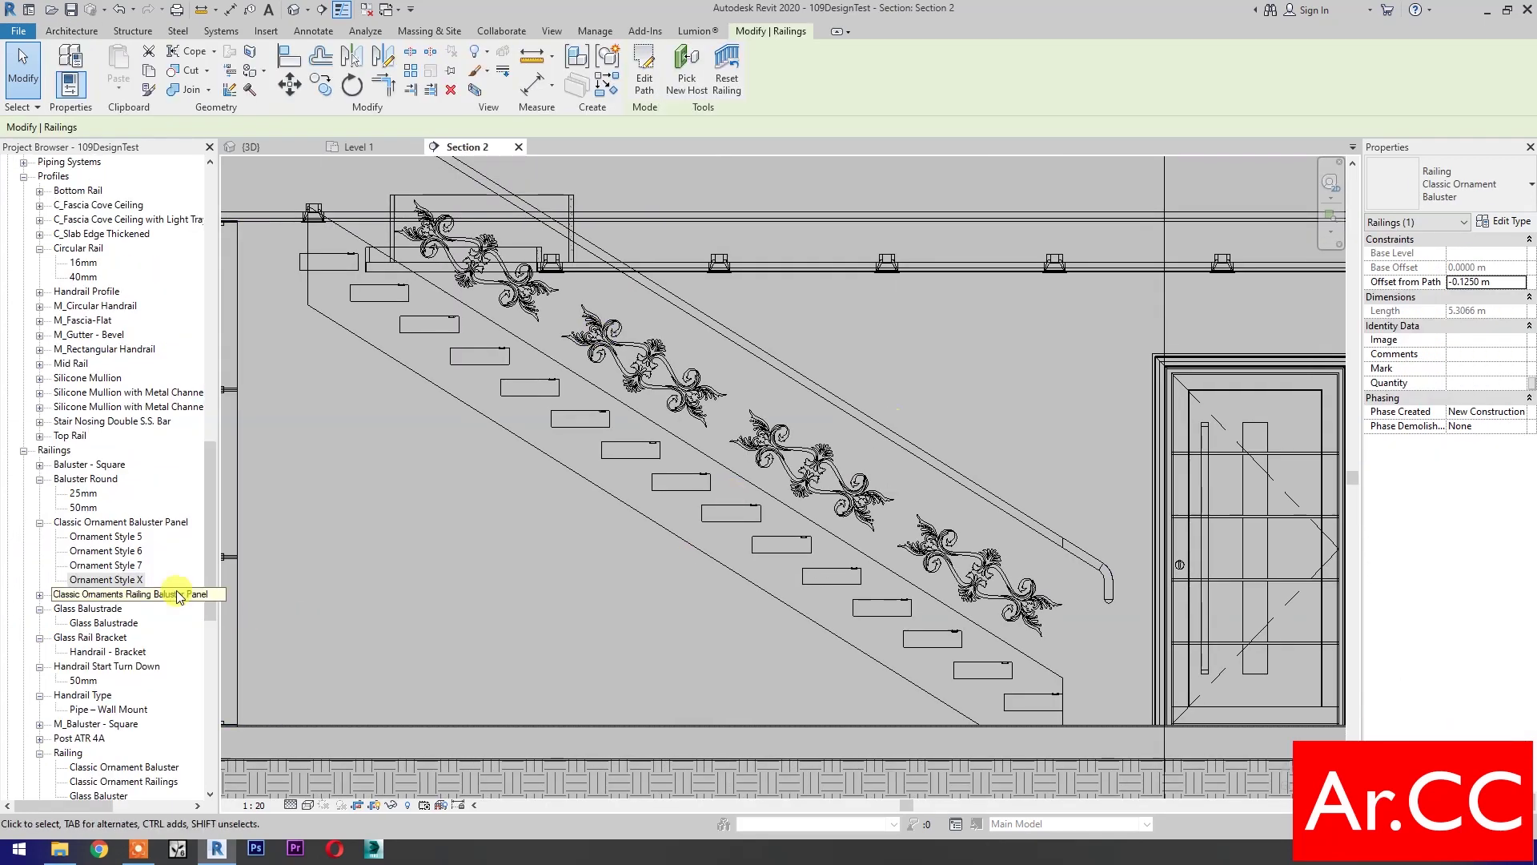
{"action": "double_click", "coordinate": [104, 580]}
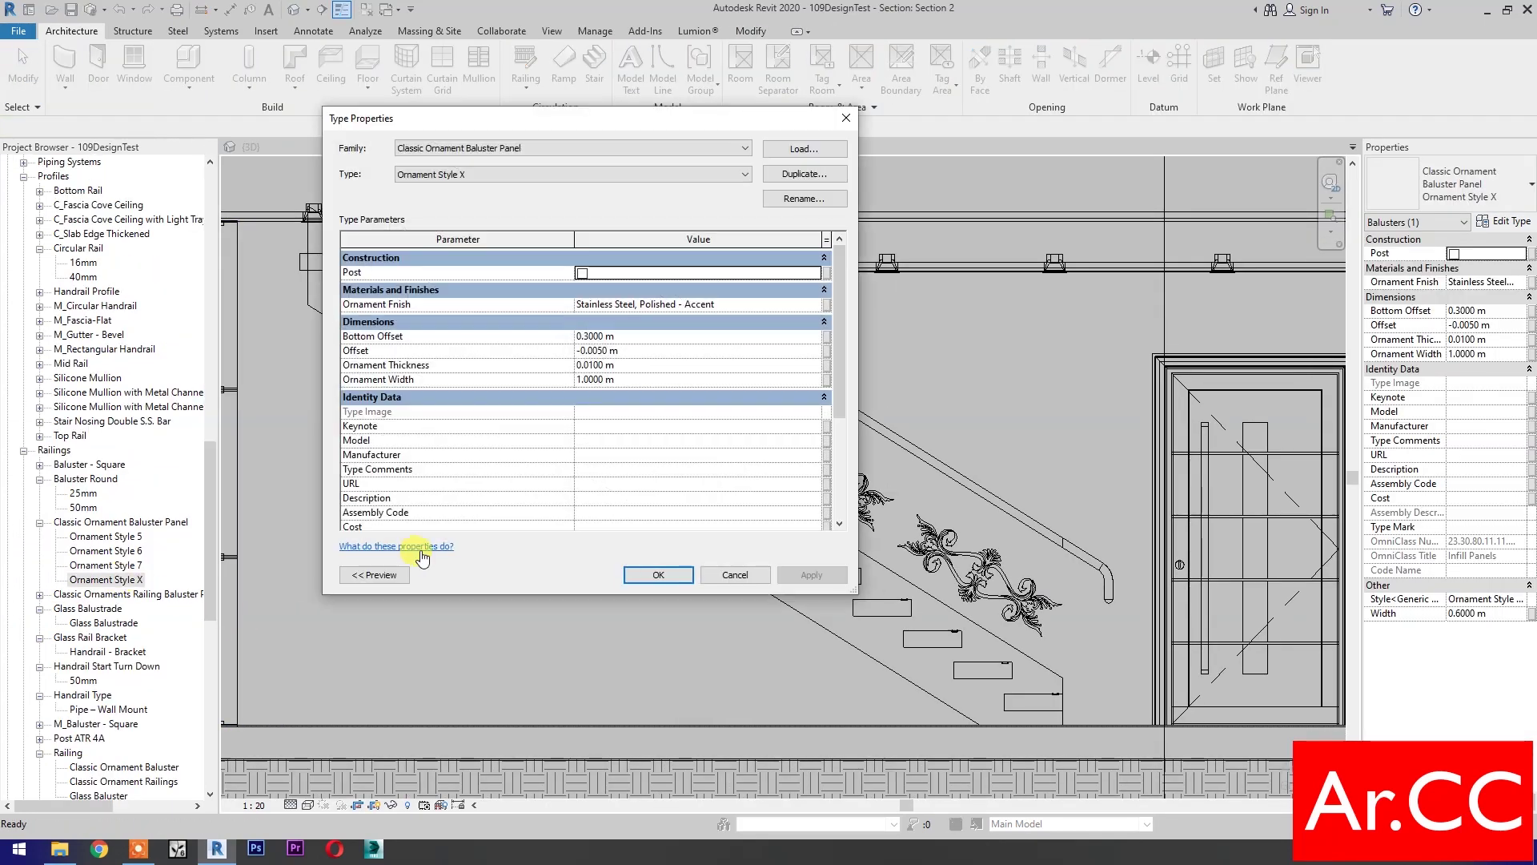
{"action": "left_click", "coordinate": [664, 381]}
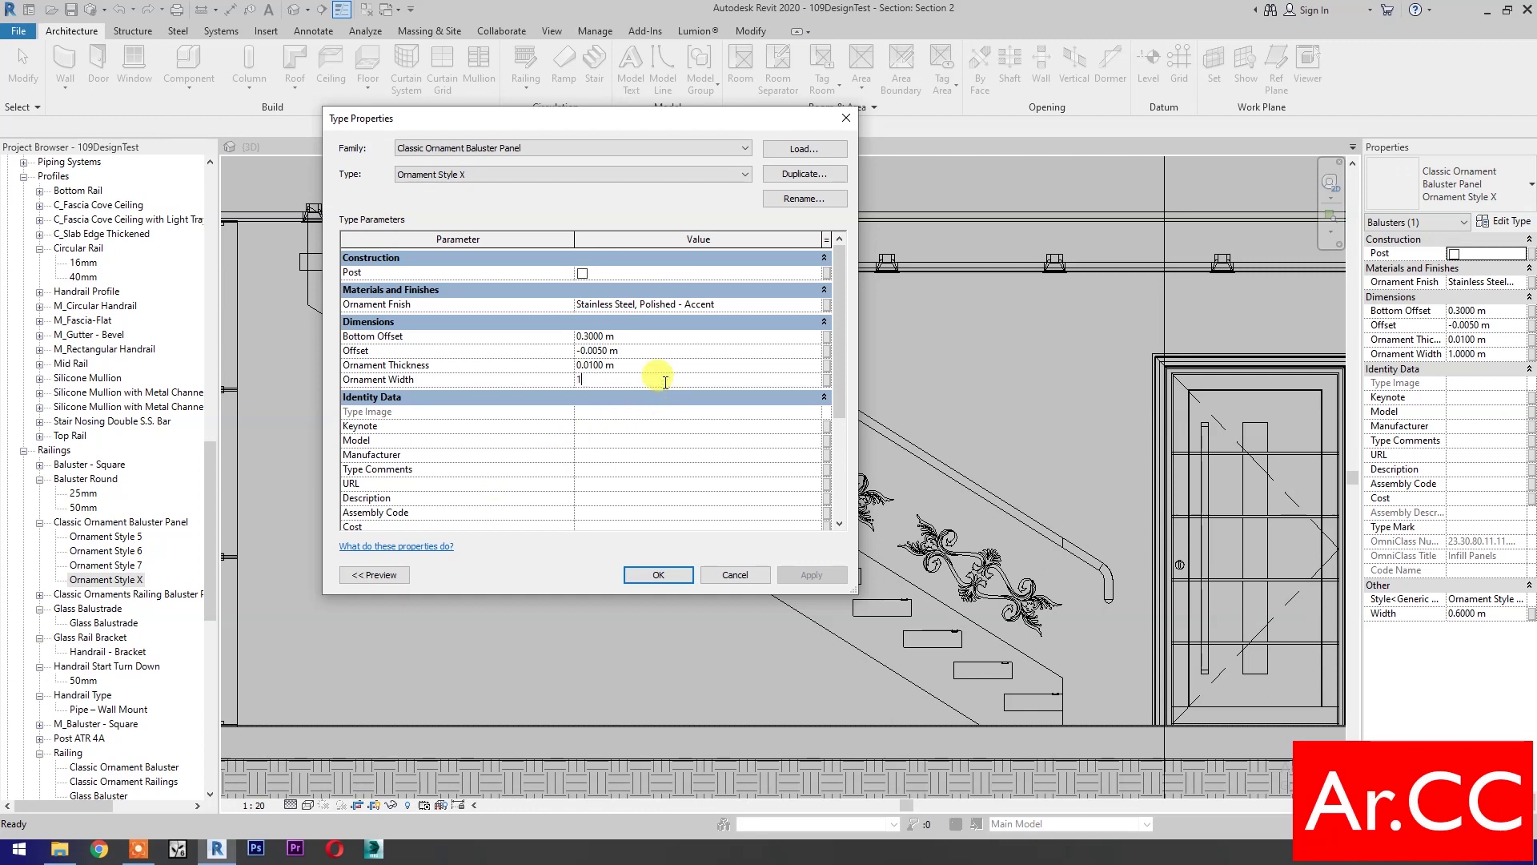
{"action": "type", "text": "1.2"}
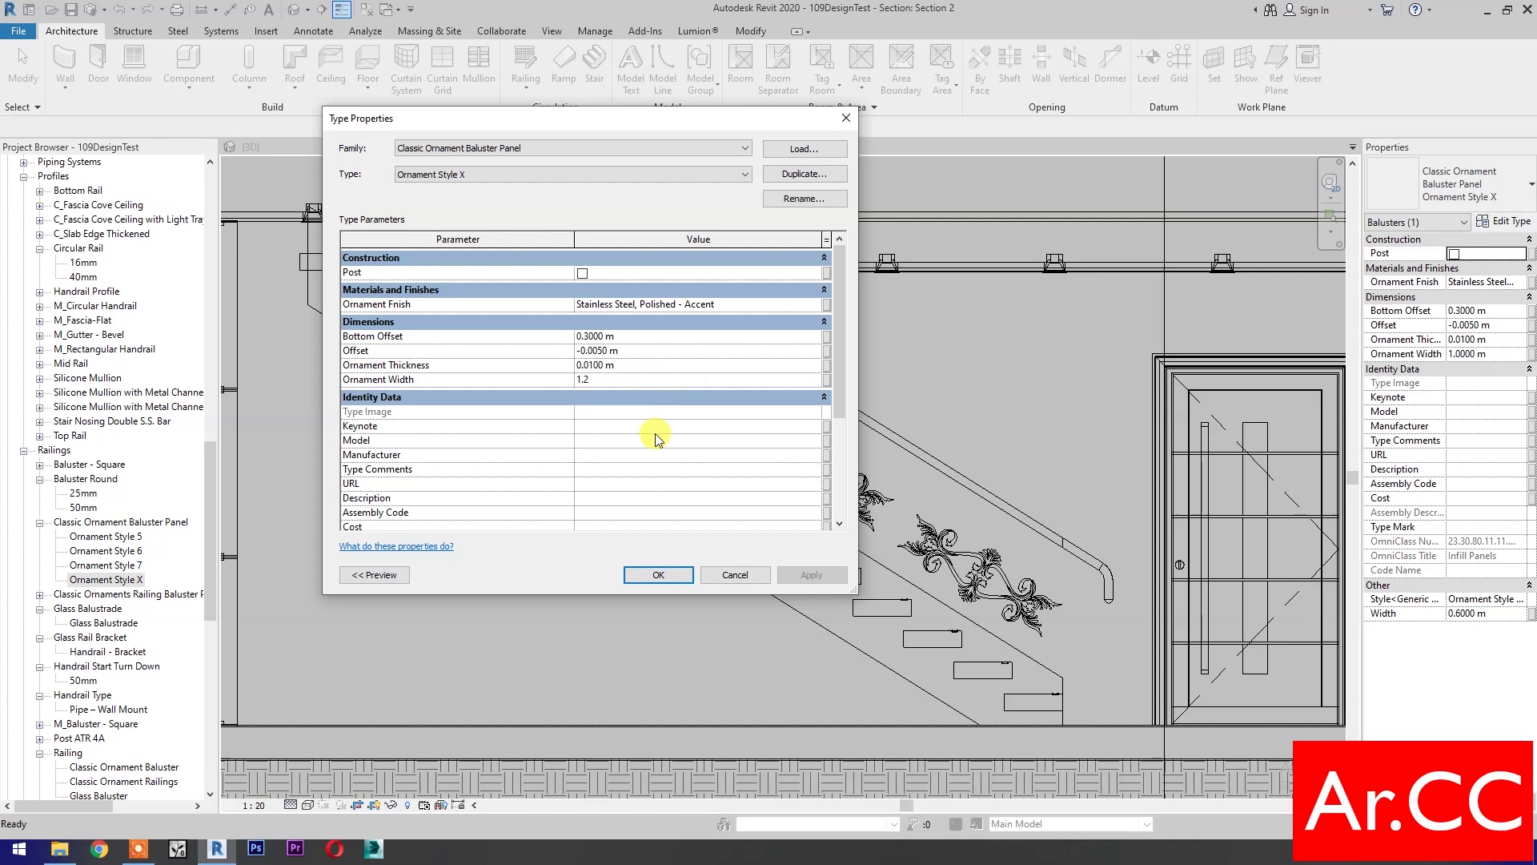
{"action": "left_click", "coordinate": [641, 337]}
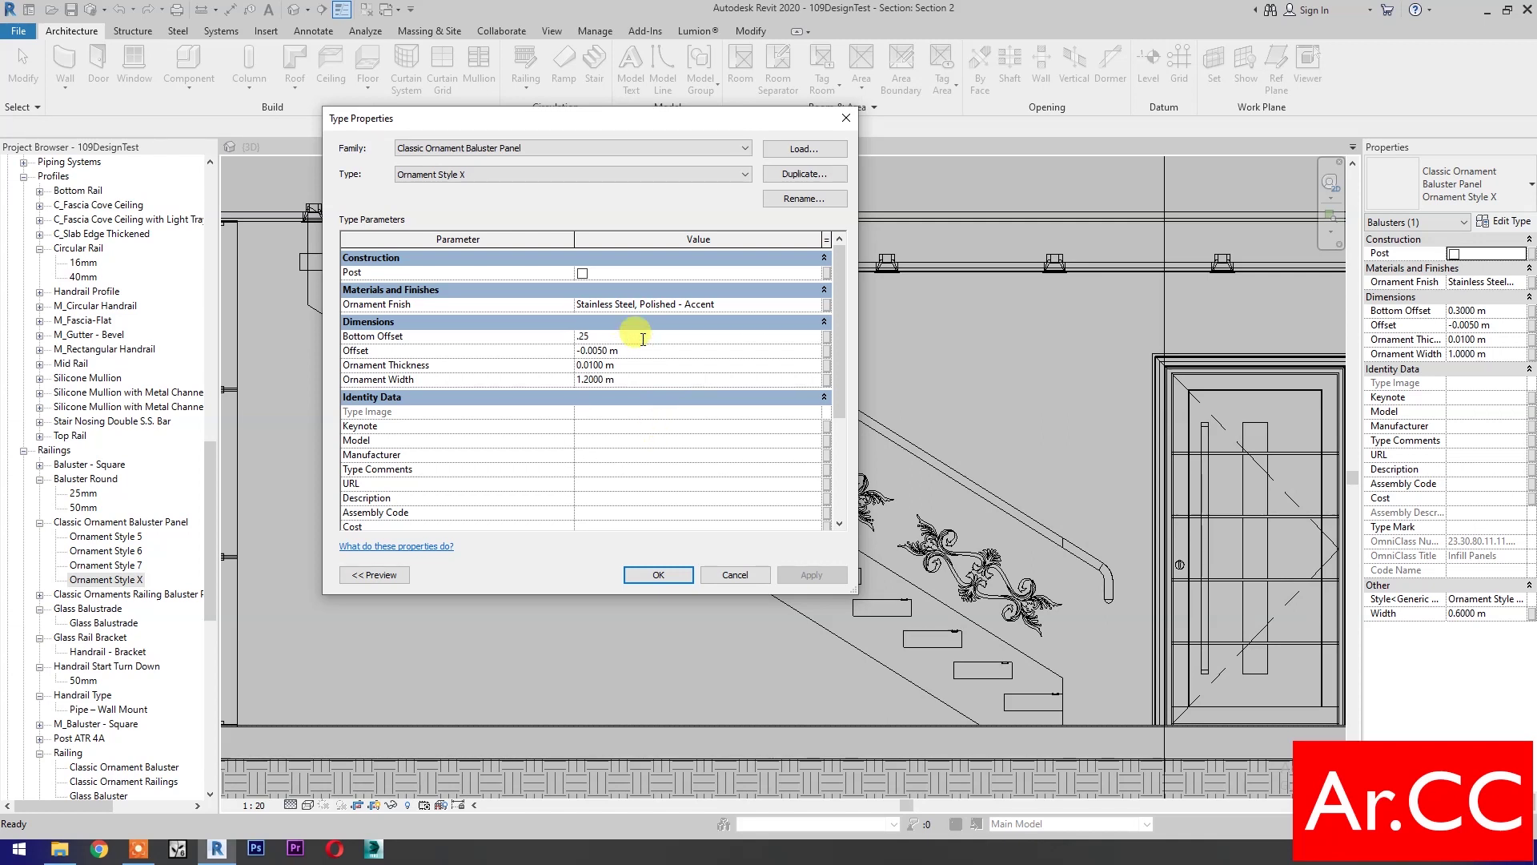
{"action": "left_click", "coordinate": [648, 577]}
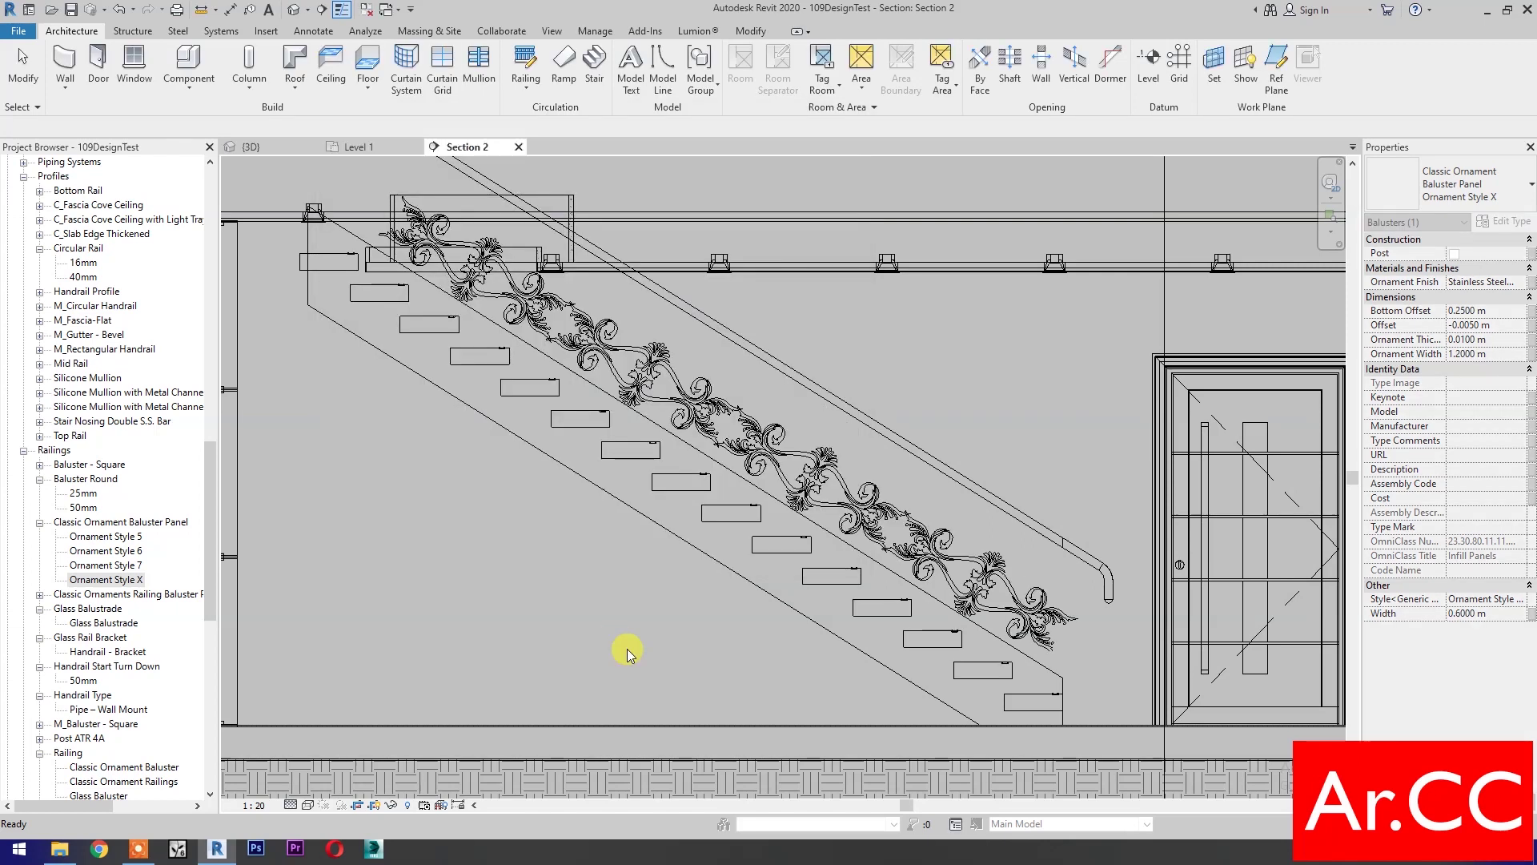
{"action": "key", "text": "Escape"}
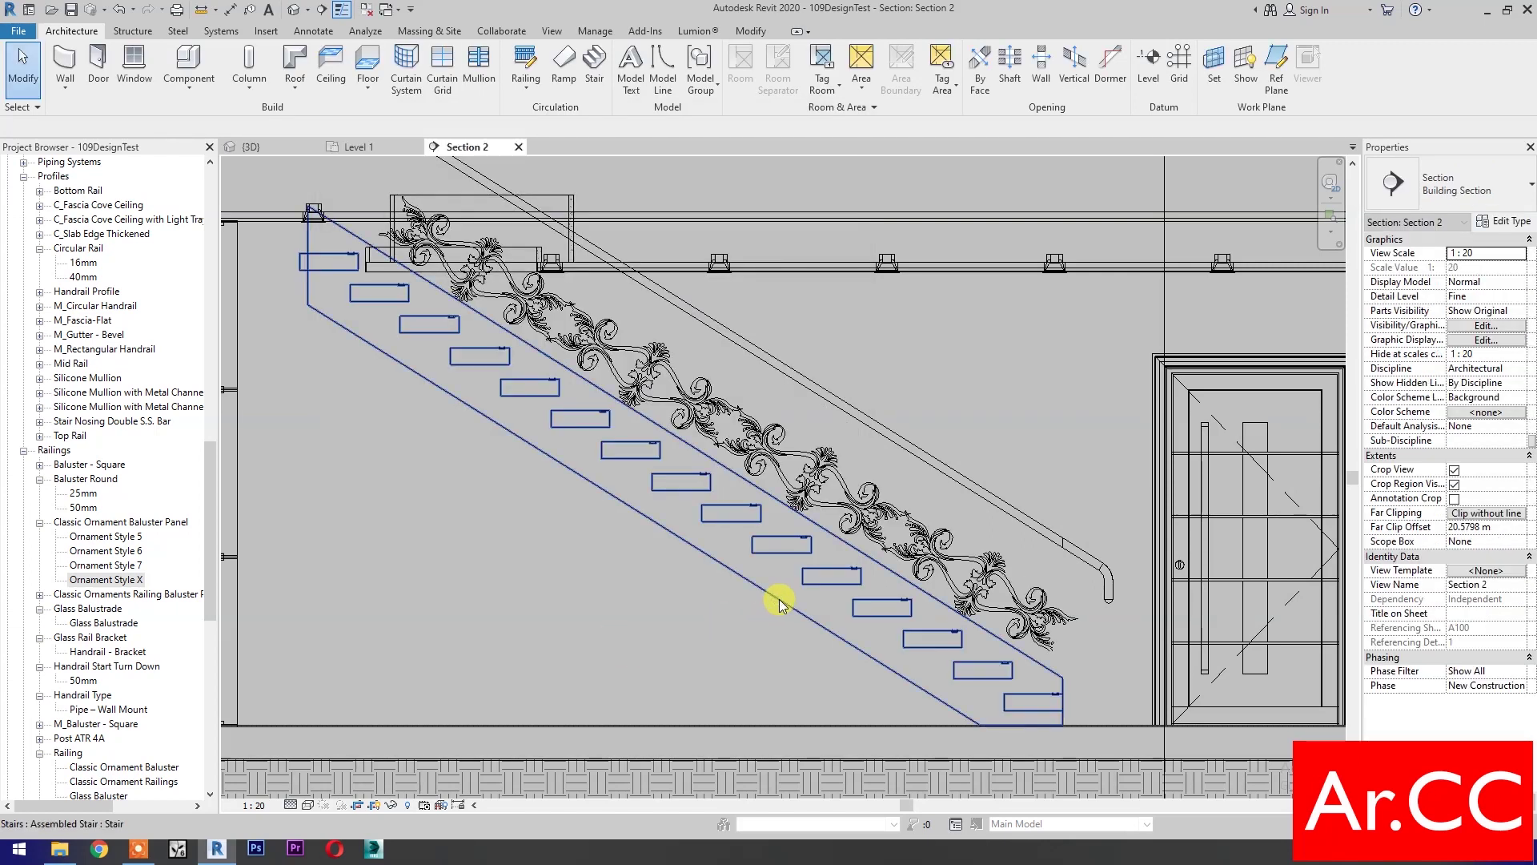
Set the Total Depth of the Custom Stair's Stringer - 250mm Width support type to 0.72 m and accept the type changes
{"action": "left_click", "coordinate": [781, 603]}
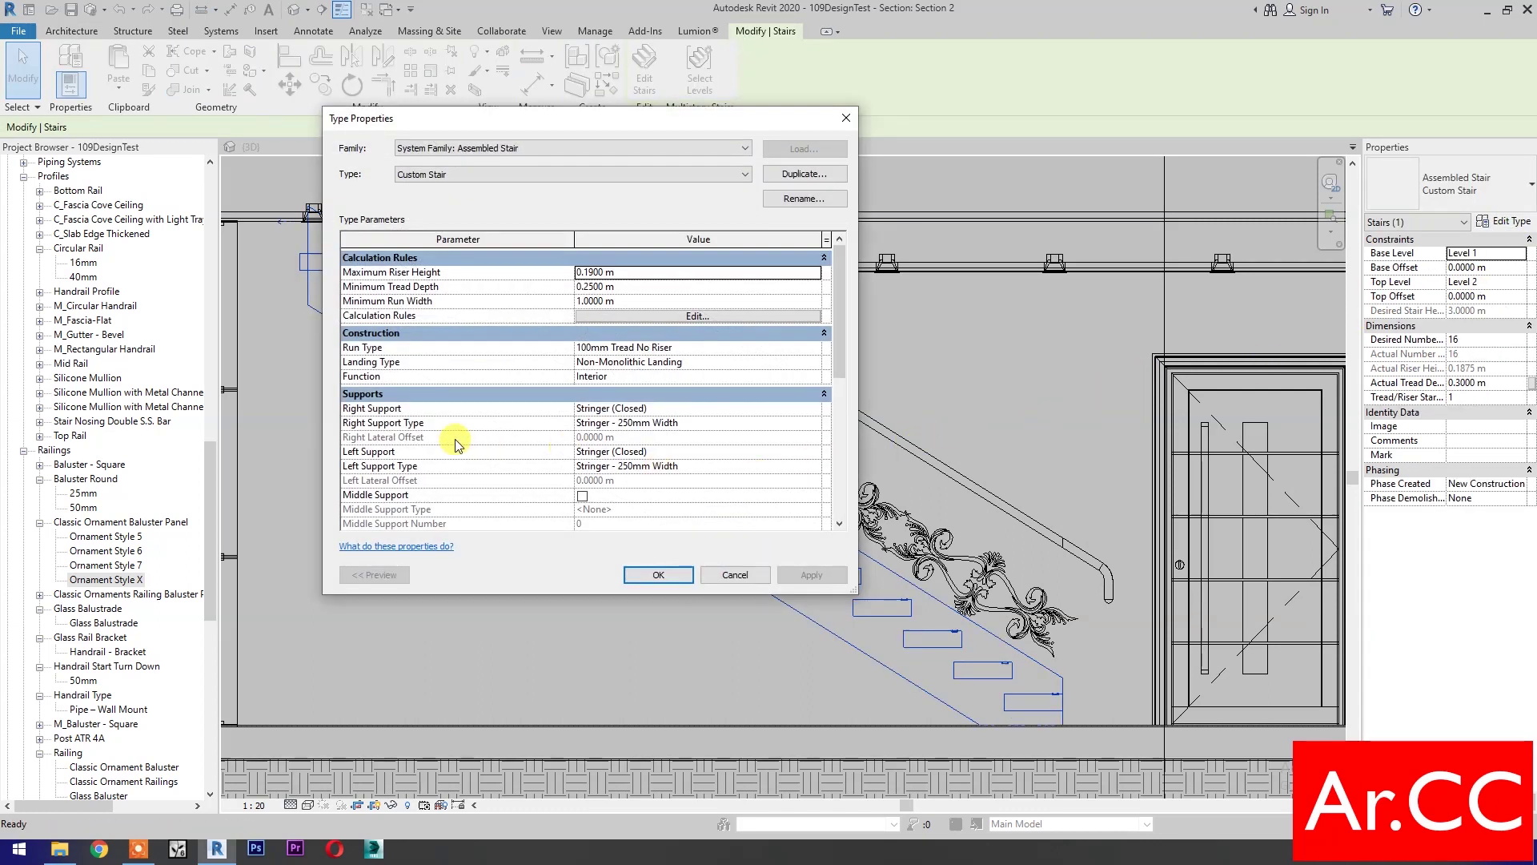
{"action": "left_click", "coordinate": [816, 423]}
{"action": "left_click", "coordinate": [815, 423]}
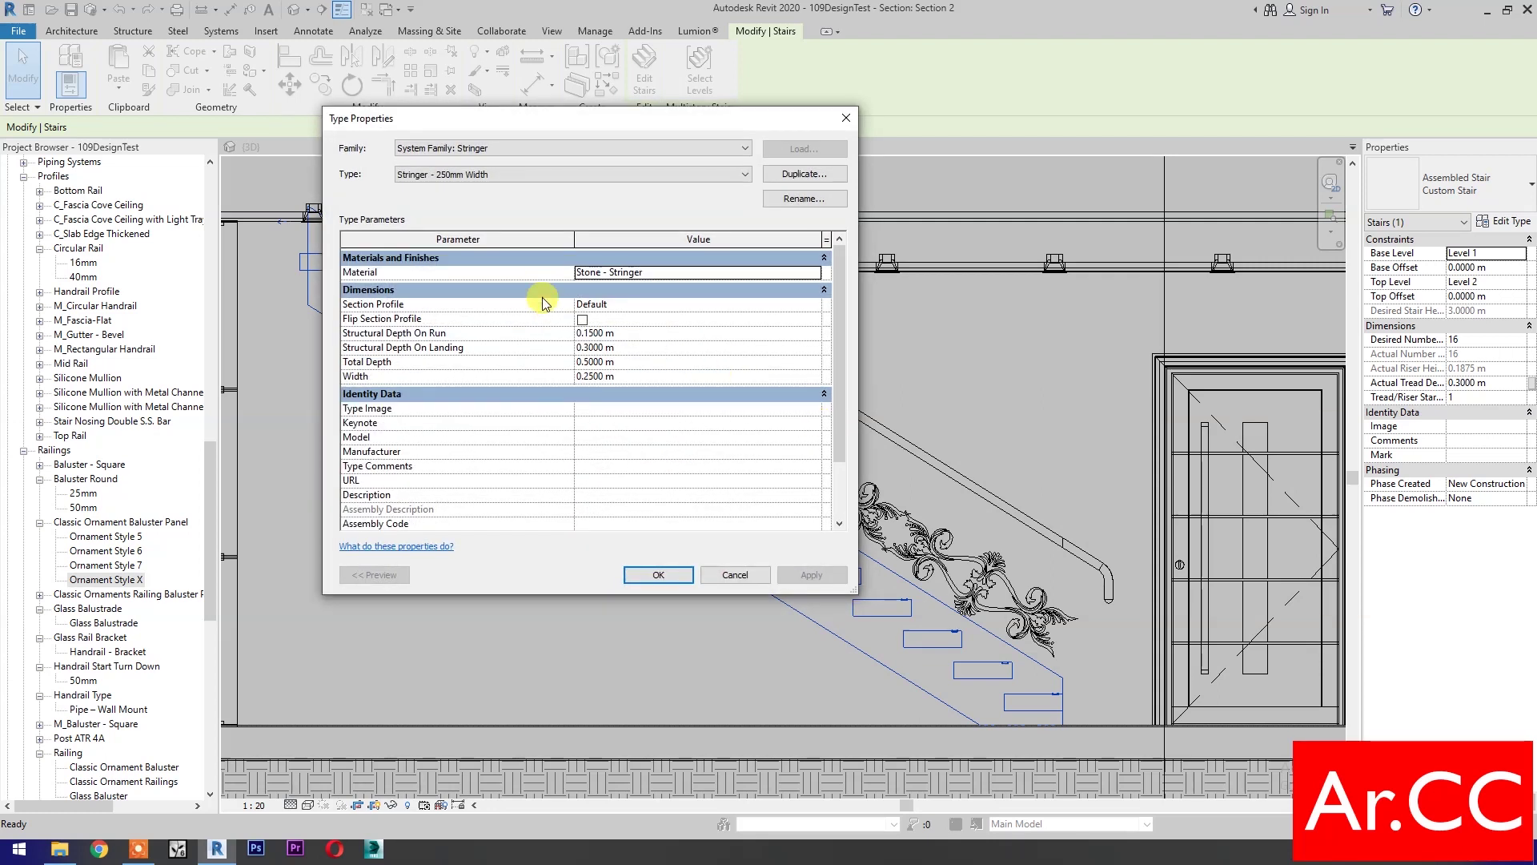
{"action": "left_click", "coordinate": [640, 362]}
{"action": "type", "text": ".7"}
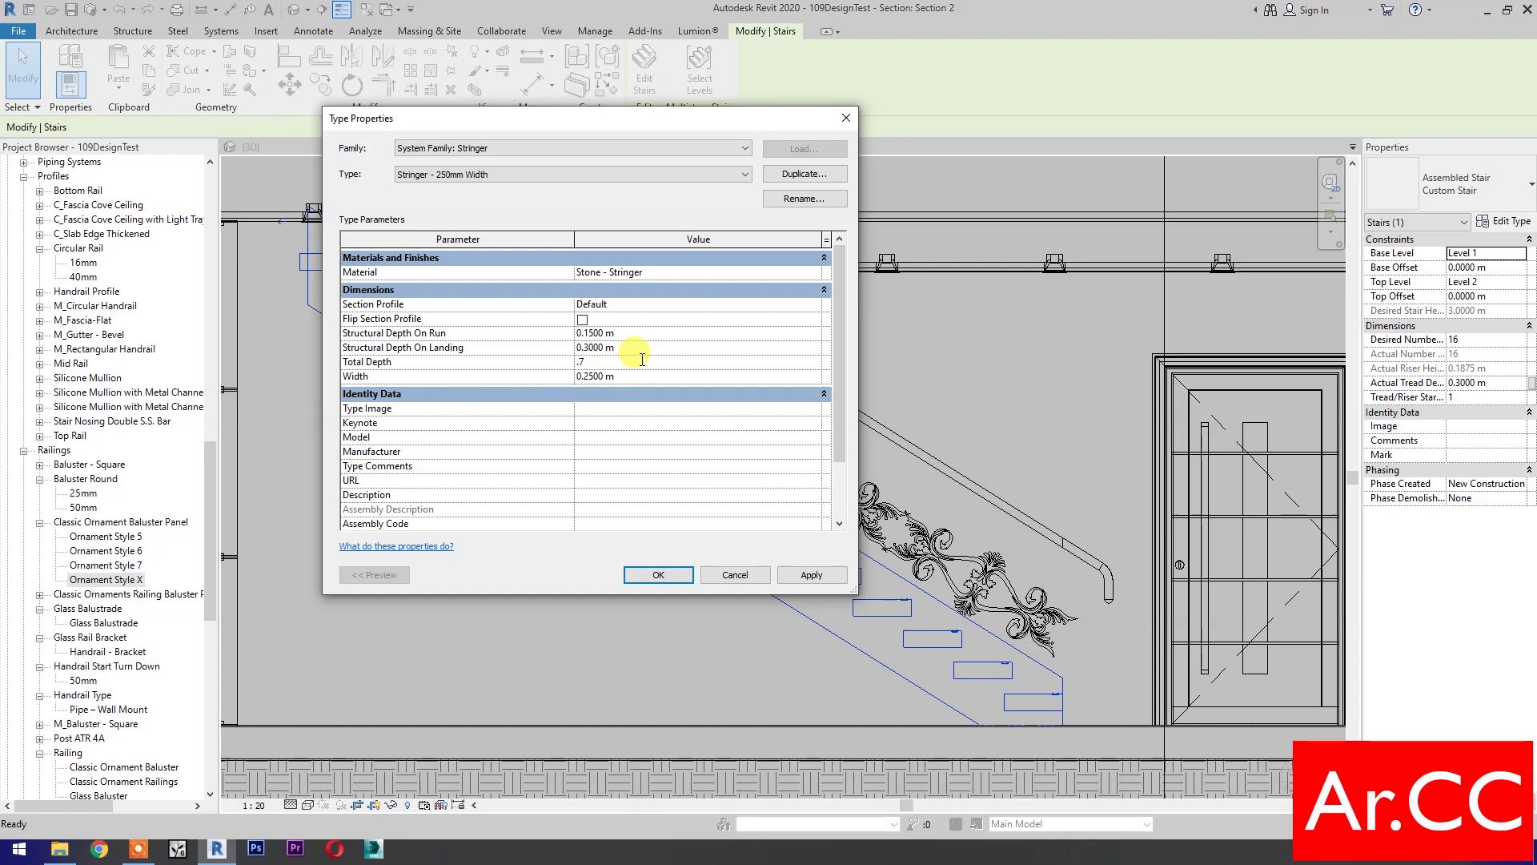
{"action": "left_click", "coordinate": [783, 574]}
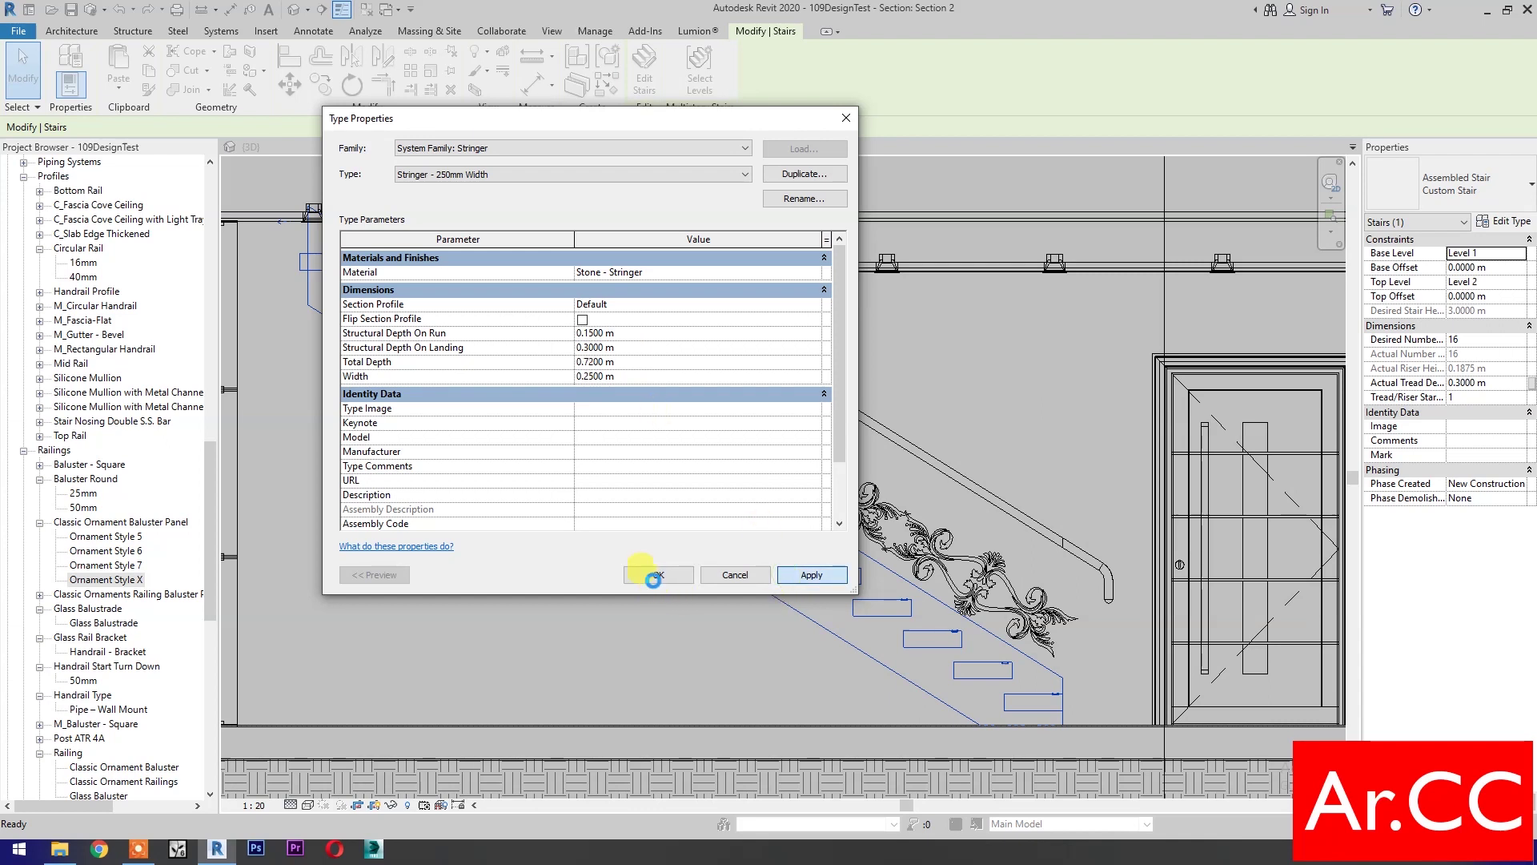
{"action": "left_click", "coordinate": [653, 578]}
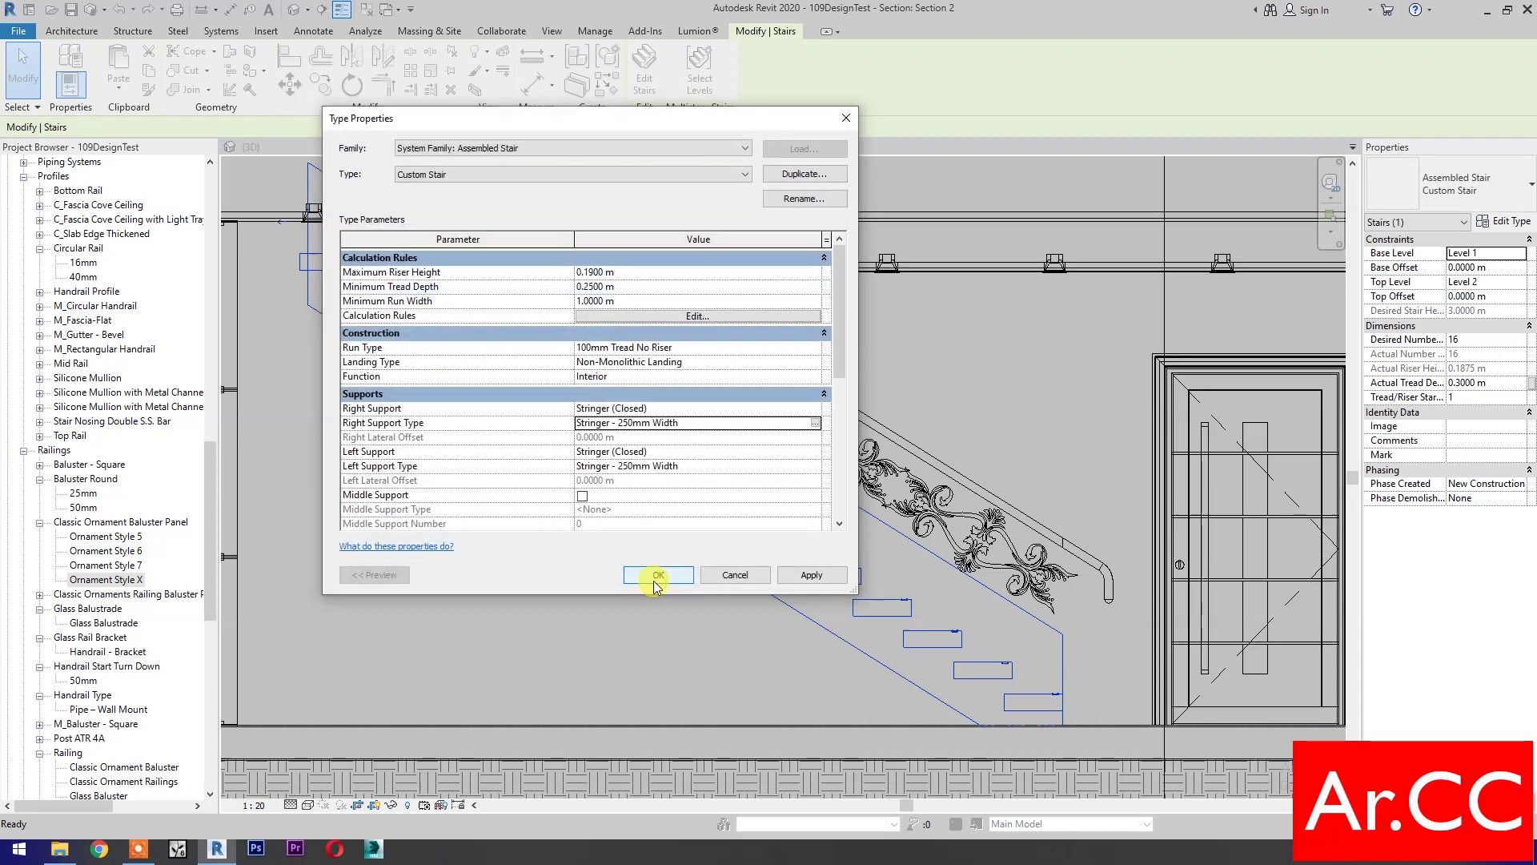
{"action": "left_click", "coordinate": [657, 575]}
{"action": "left_click", "coordinate": [653, 581]}
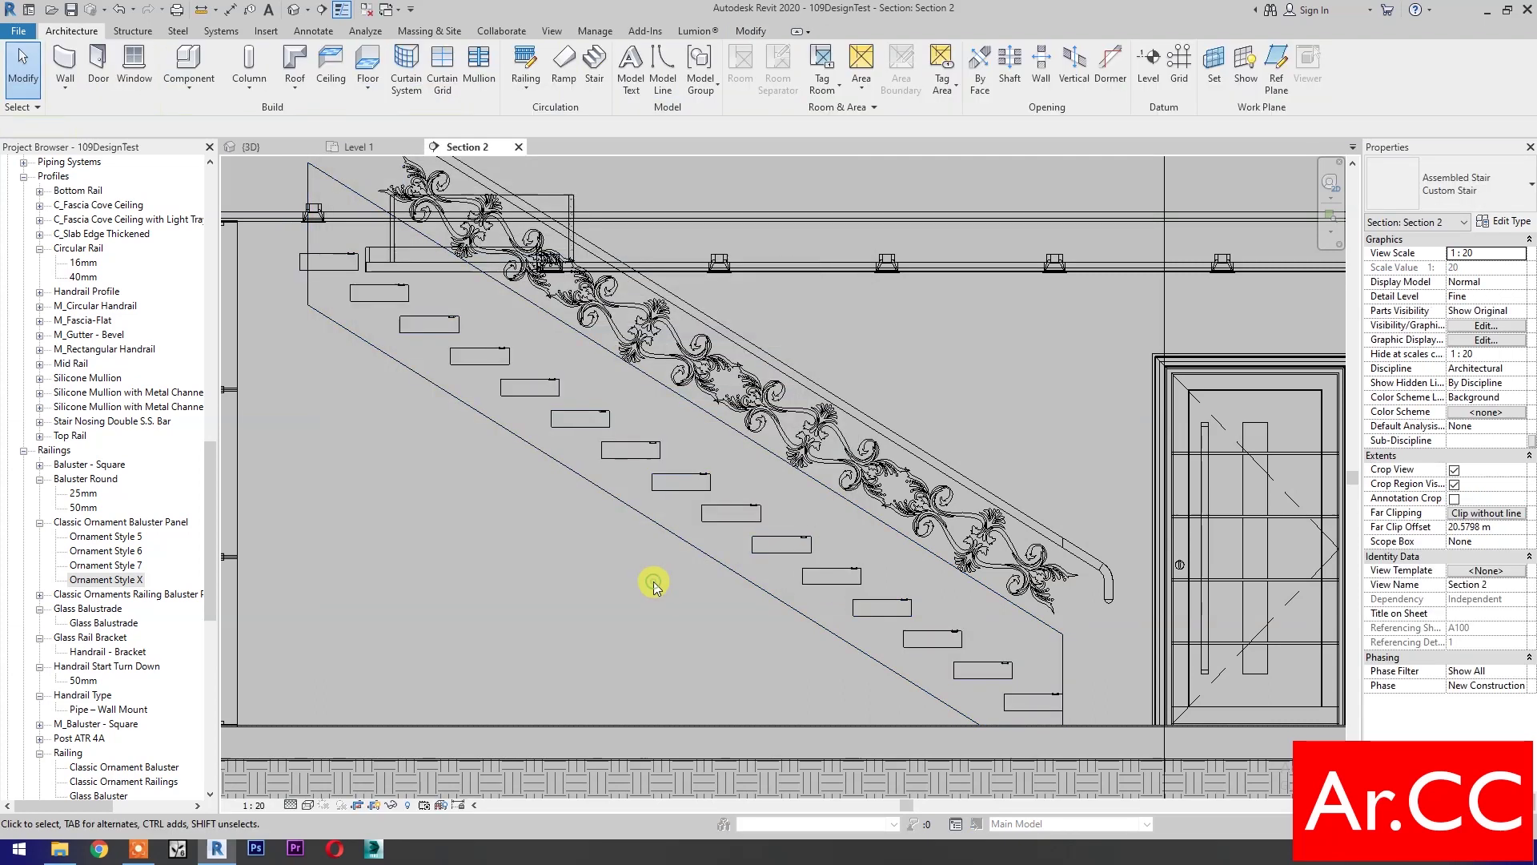
Check the ornament railings against the deeper stringers in Section 2 and close up in the 3D view
{"action": "scroll", "coordinate": [618, 549], "scroll_direction": "down", "scroll_amount": 2}
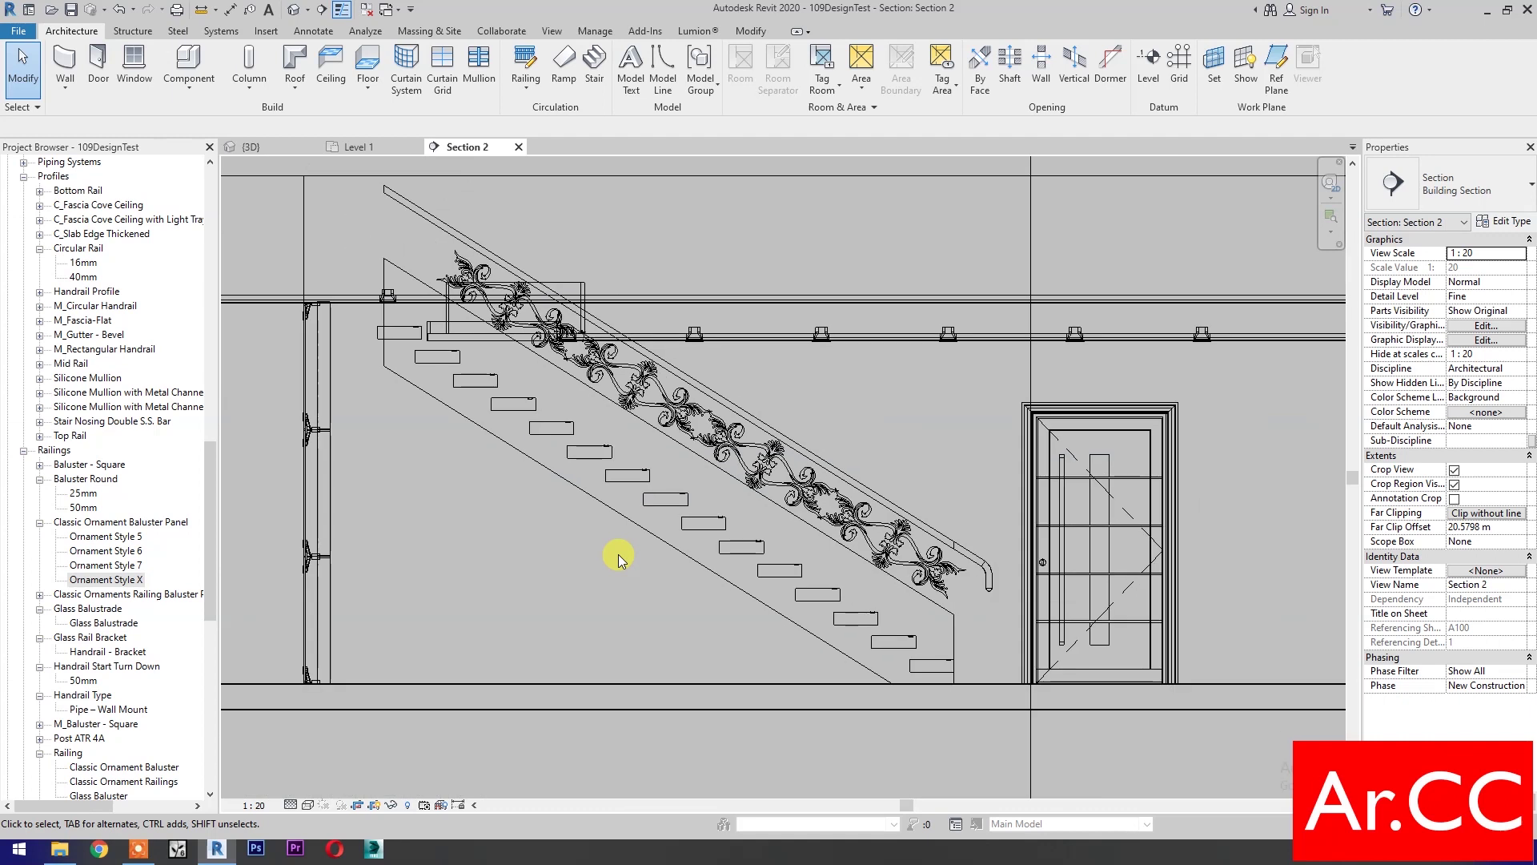
{"action": "middle_click_drag", "start_coordinate": [618, 549], "coordinate": [672, 586]}
{"action": "scroll", "coordinate": [653, 576], "scroll_direction": "up", "scroll_amount": 2}
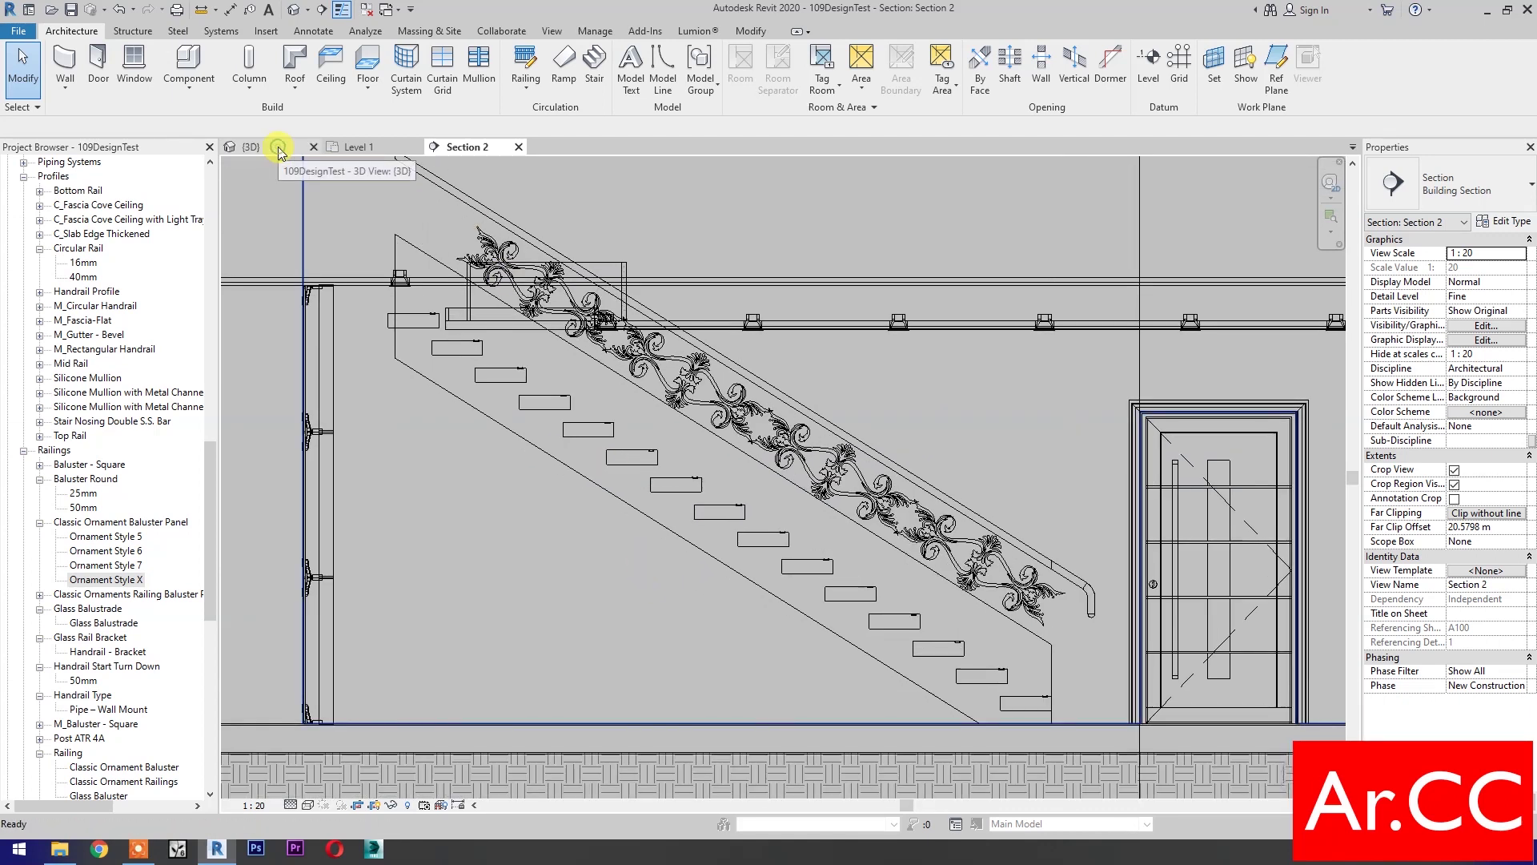
{"action": "left_click", "coordinate": [251, 147]}
{"action": "scroll", "coordinate": [903, 606], "scroll_direction": "up", "scroll_amount": 3}
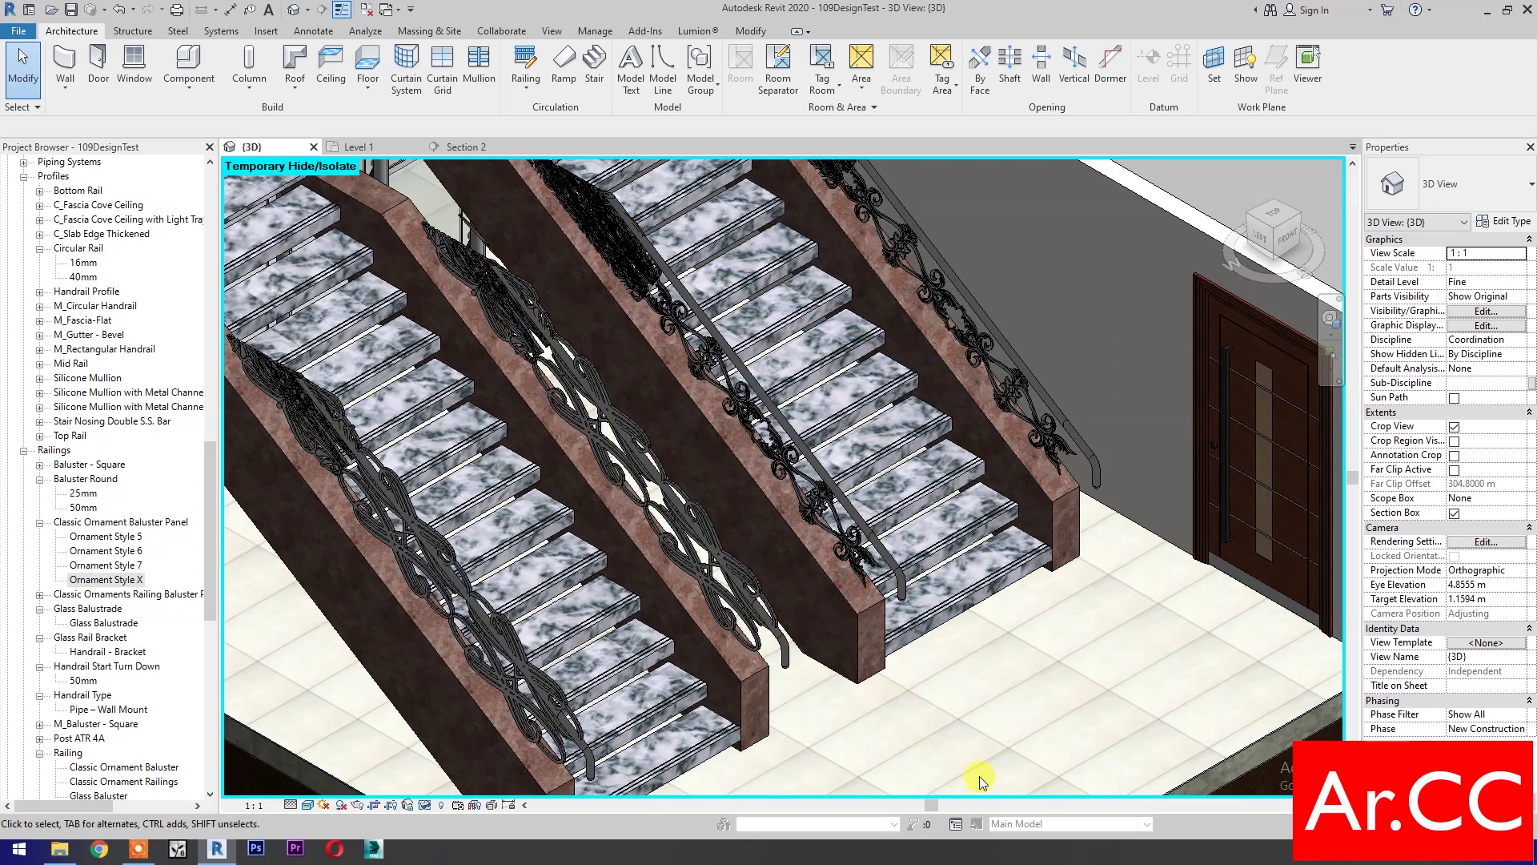
{"action": "scroll", "coordinate": [964, 742], "scroll_direction": "up", "scroll_amount": 2}
{"action": "scroll", "coordinate": [953, 687], "scroll_direction": "up", "scroll_amount": 3}
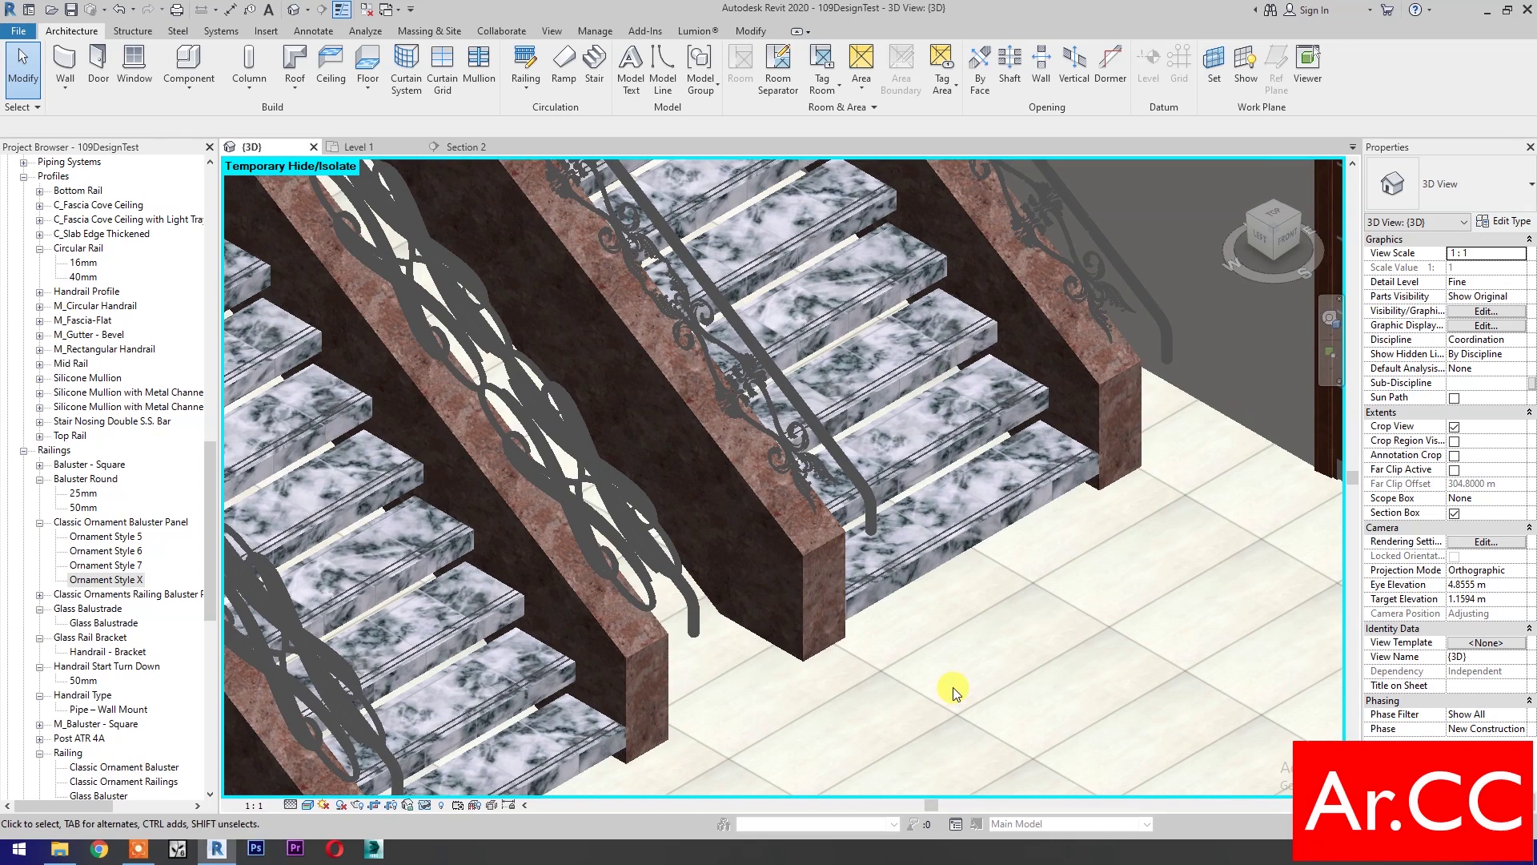